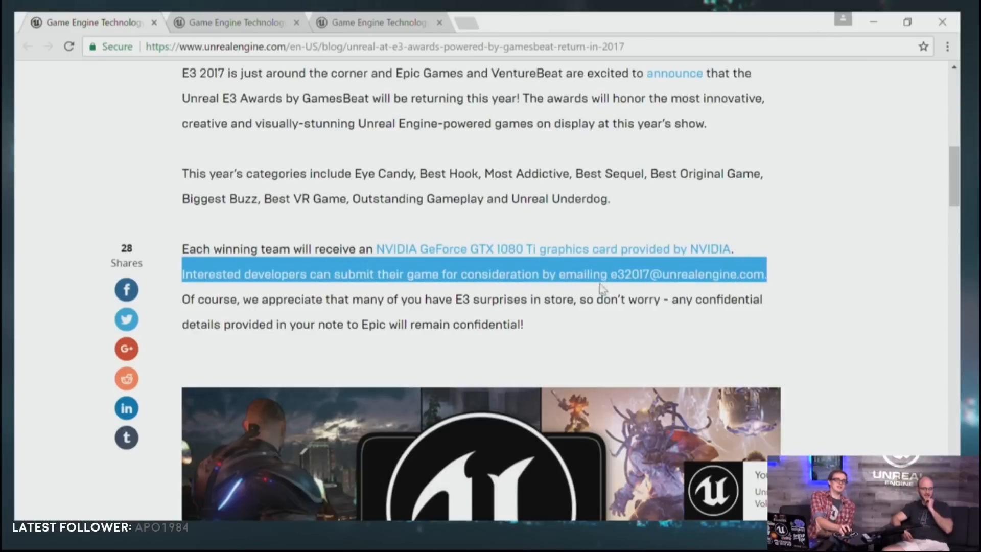
# Examine the Unreal E3 Awards post from the submission details through the descriptions of all award categories.
pyautogui.click(607, 290)
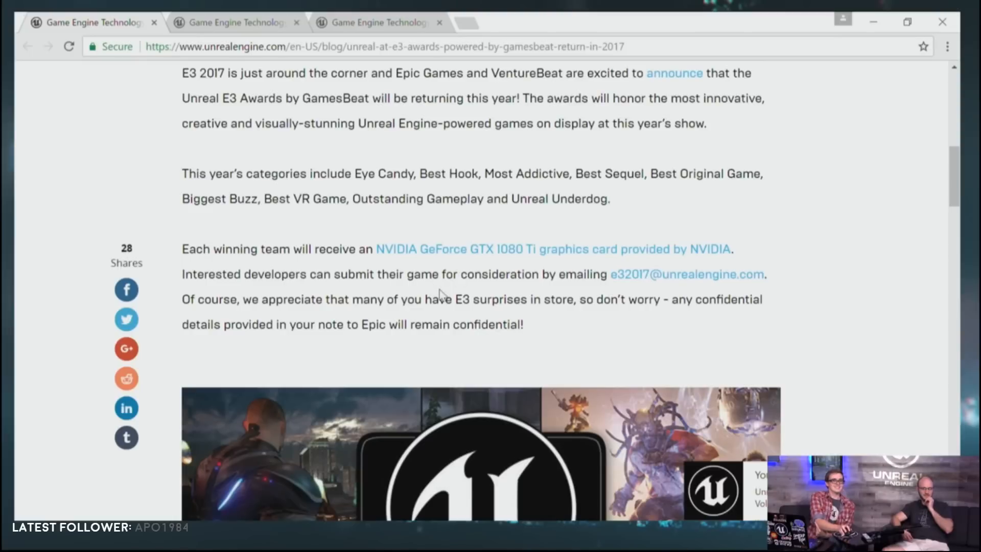
pyautogui.scroll(-2, 435, 295)
pyautogui.scroll(-2, 425, 291)
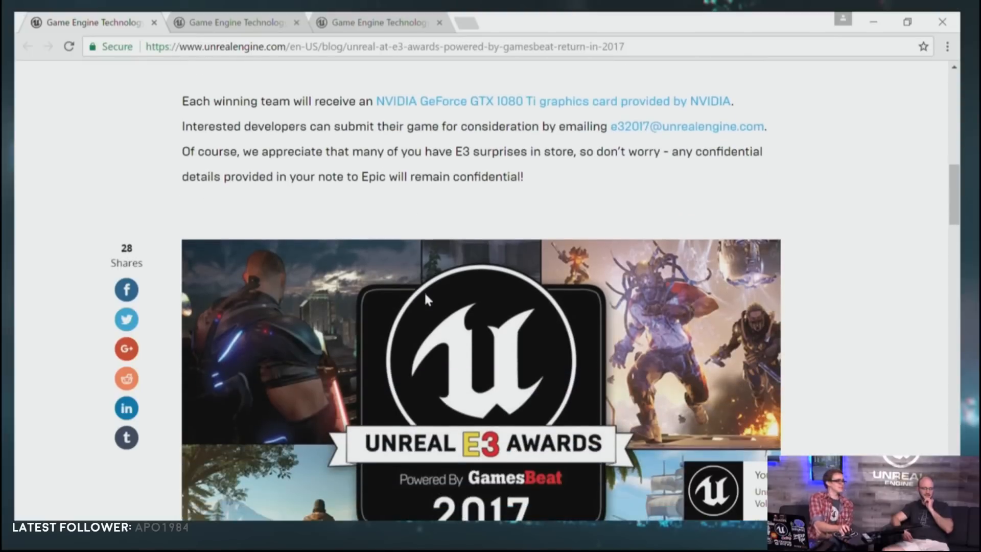
pyautogui.scroll(-2, 432, 308)
pyautogui.scroll(-6, 433, 313)
pyautogui.scroll(4, 452, 390)
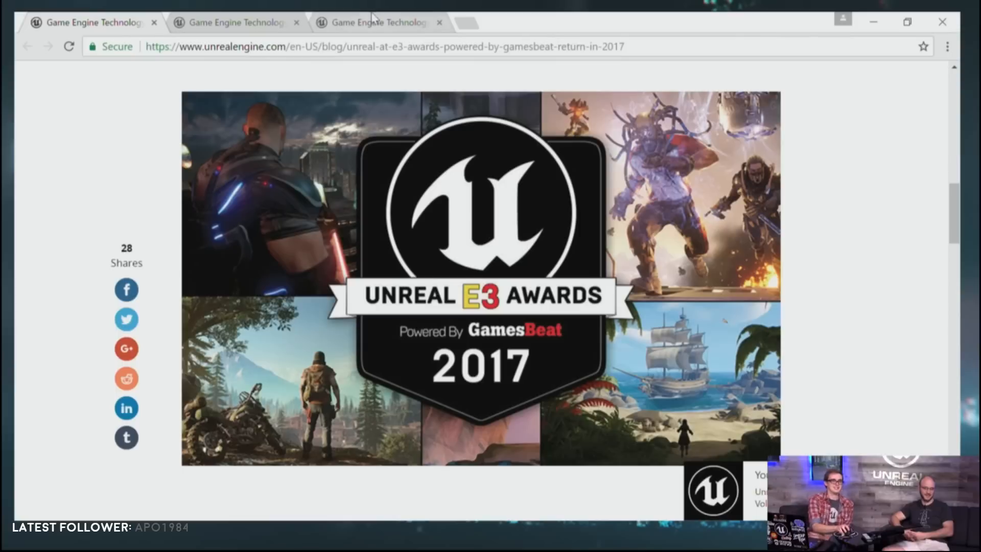
pyautogui.scroll(-1, 488, 351)
pyautogui.scroll(-7, 505, 369)
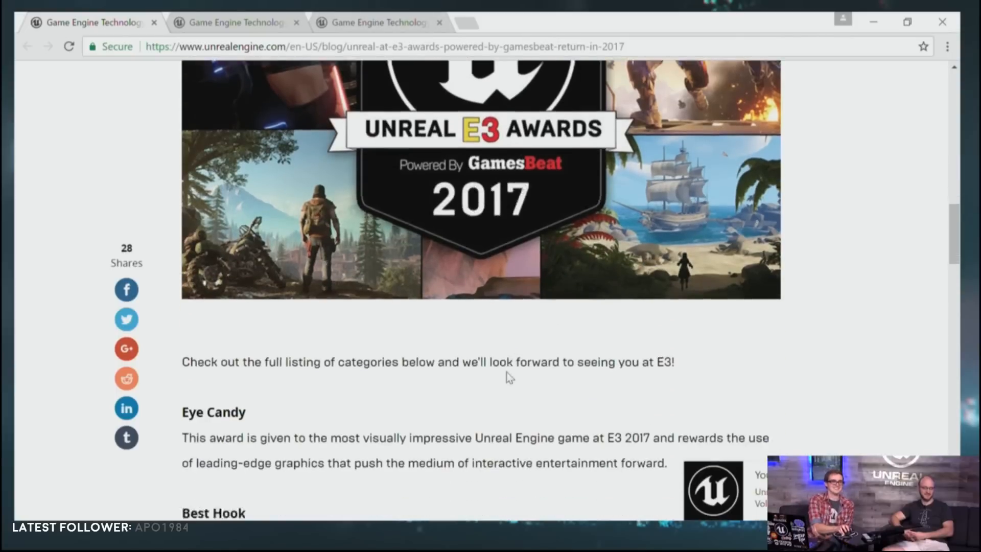
pyautogui.scroll(-7, 507, 372)
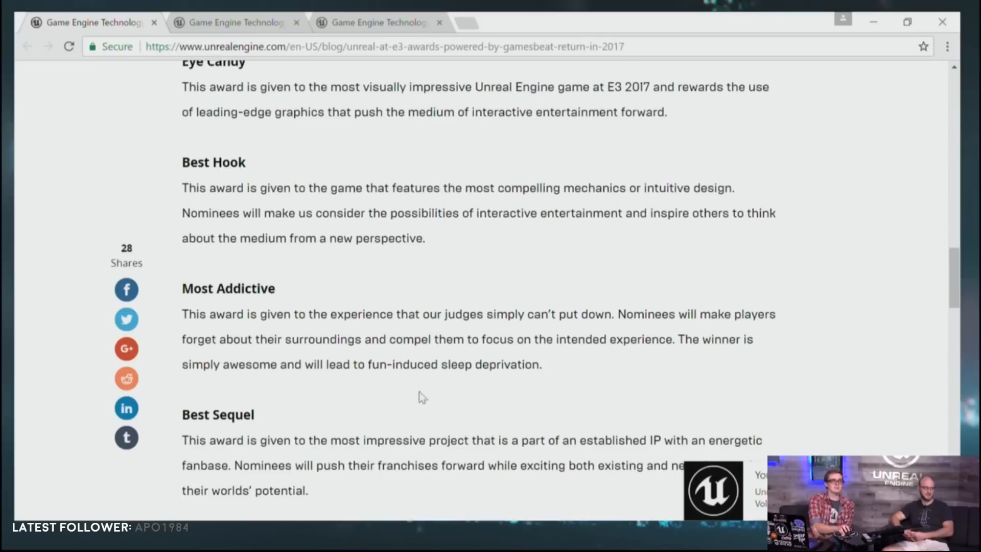
pyautogui.scroll(-9, 440, 317)
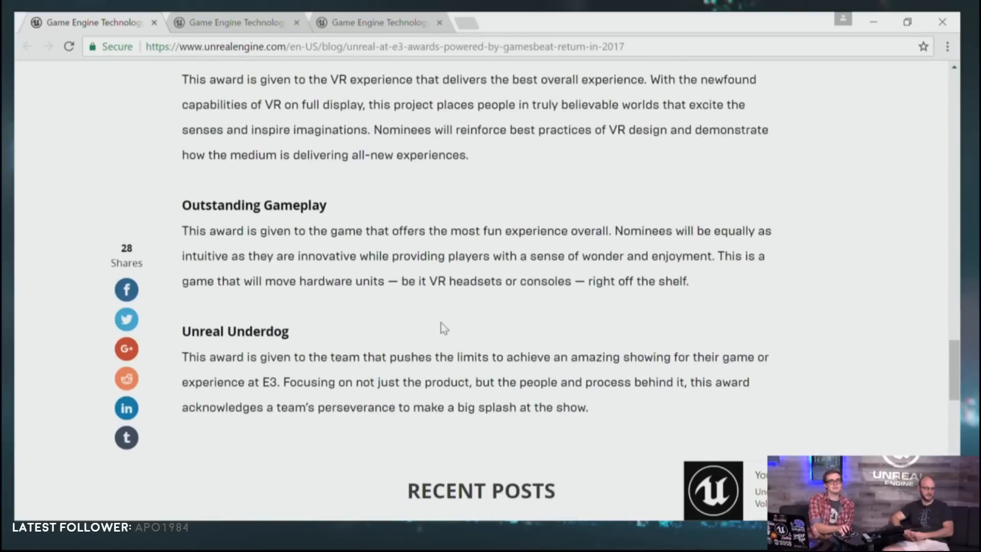
# Review the headline, author line and introduction of the Unreal E3 Awards post and close that page.
pyautogui.scroll(10, 443, 332)
pyautogui.scroll(20, 443, 333)
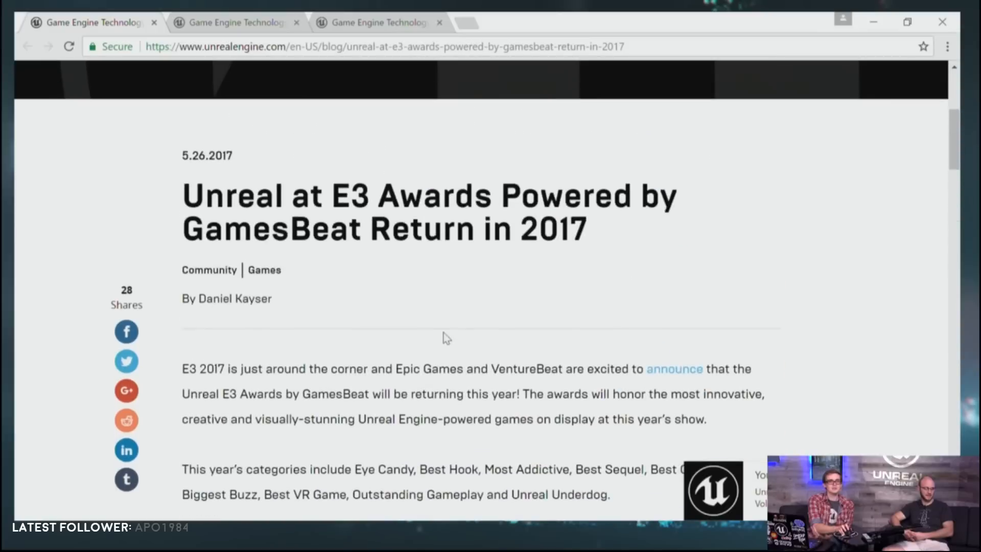
pyautogui.scroll(-1, 443, 333)
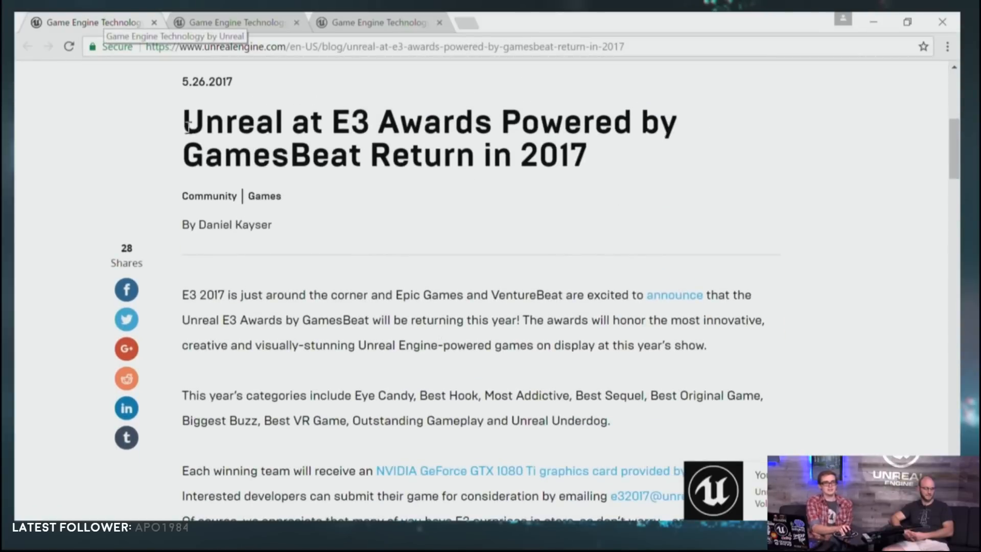
pyautogui.moveTo(217, 225); pyautogui.dragTo(285, 227)
pyautogui.click(361, 337)
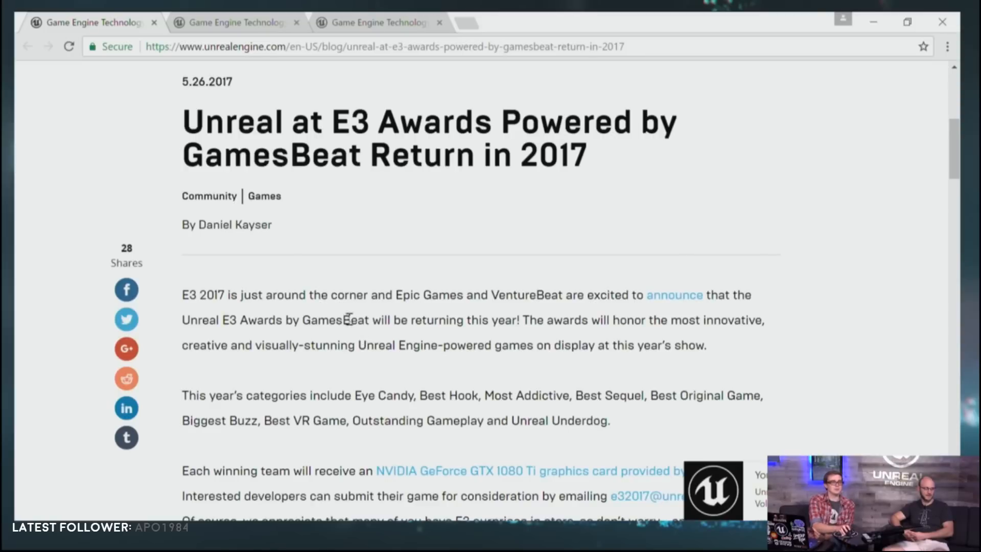
pyautogui.middleClick(77, 20)
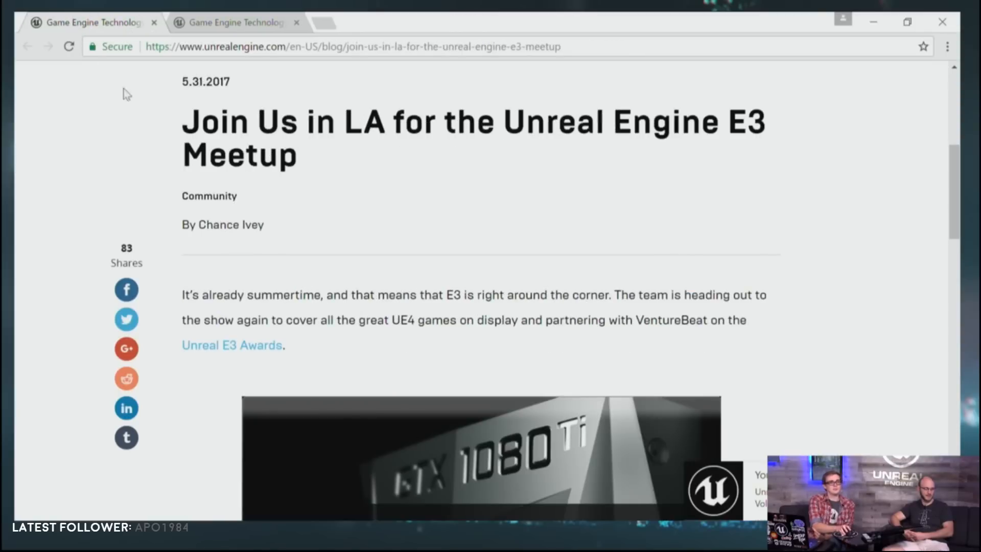
# Read the Unreal Engine E3 Meetup post from its title through the paragraph about the casual gathering, highlighting that paragraph.
pyautogui.scroll(4, 399, 317)
pyautogui.scroll(-3, 425, 357)
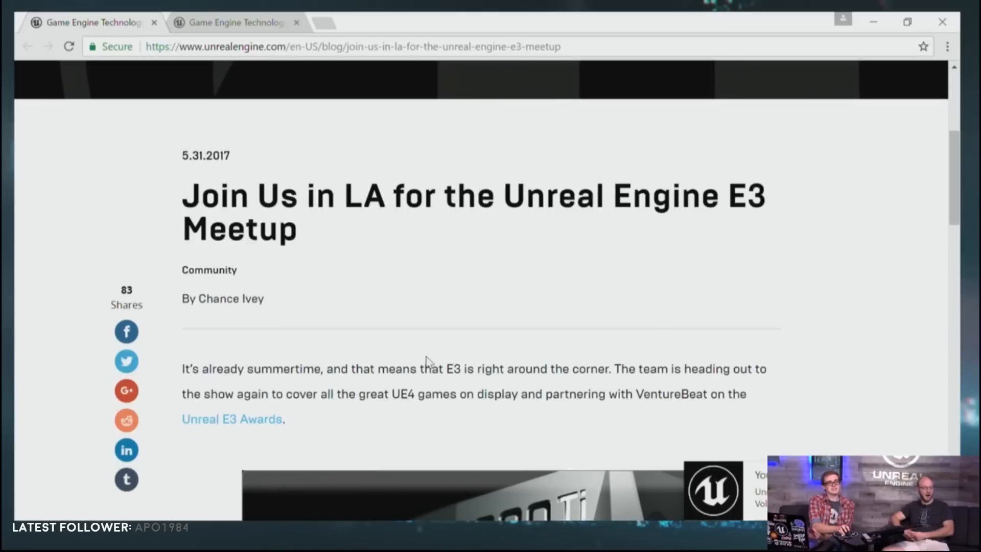
pyautogui.scroll(-1, 428, 358)
pyautogui.scroll(-1, 830, 233)
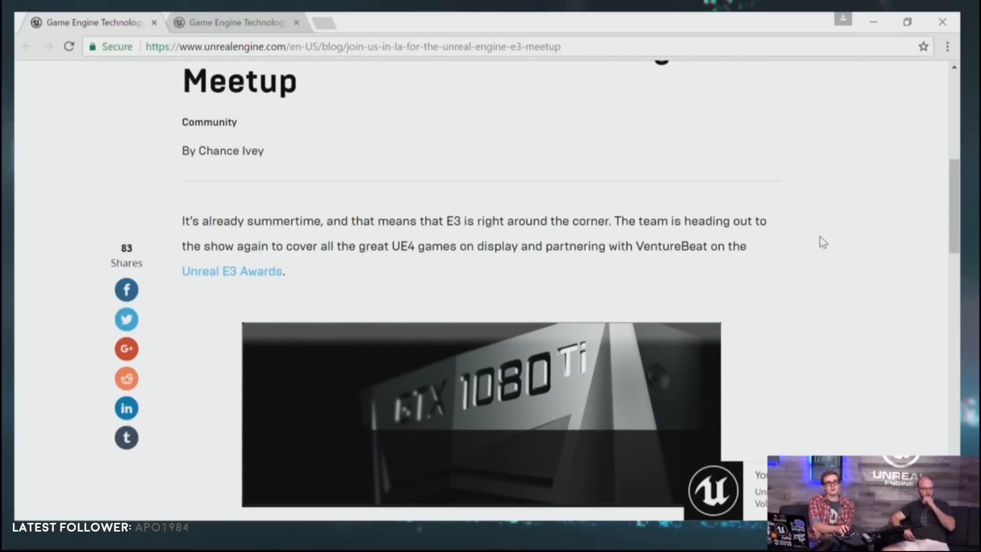
pyautogui.scroll(-4, 821, 240)
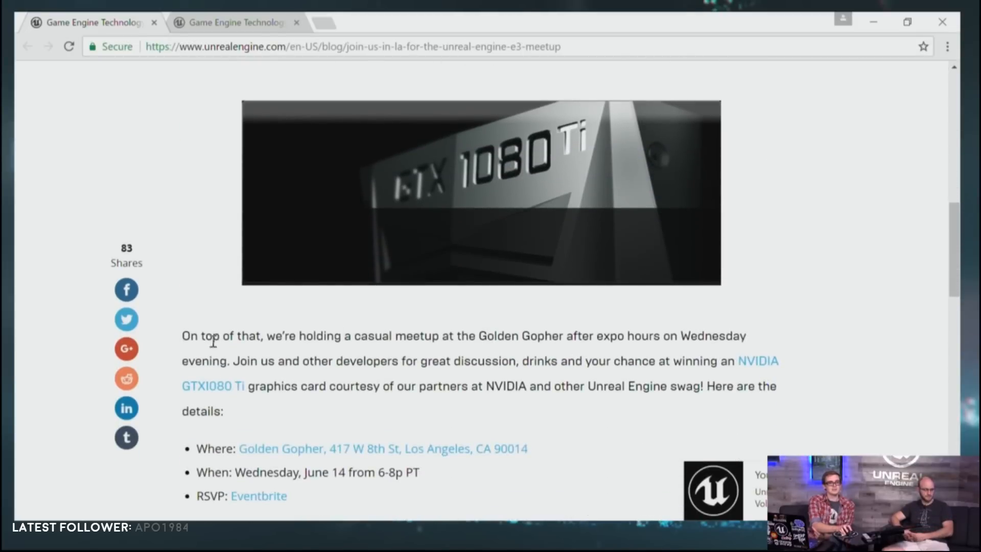
pyautogui.tripleClick(196, 335)
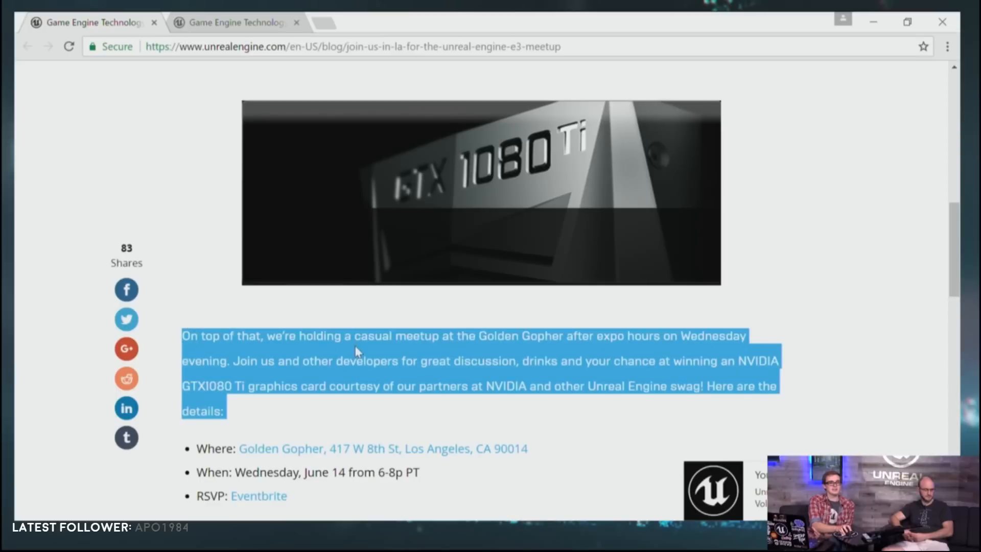
pyautogui.click(357, 351)
pyautogui.moveTo(333, 336); pyautogui.dragTo(507, 381)
pyautogui.click(500, 379)
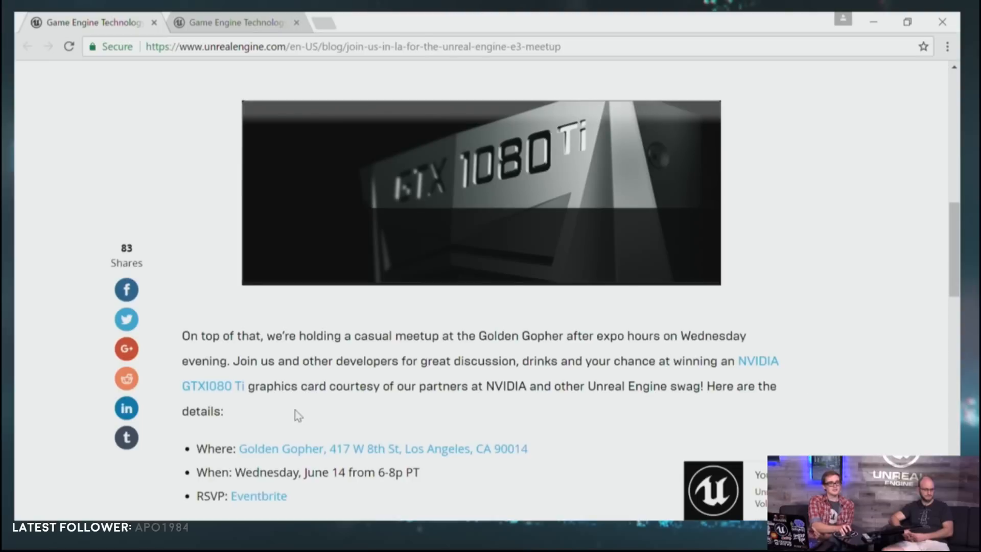
# Check the meetup's location, time and RSVP details and close the E3 Meetup post.
pyautogui.scroll(-1, 295, 413)
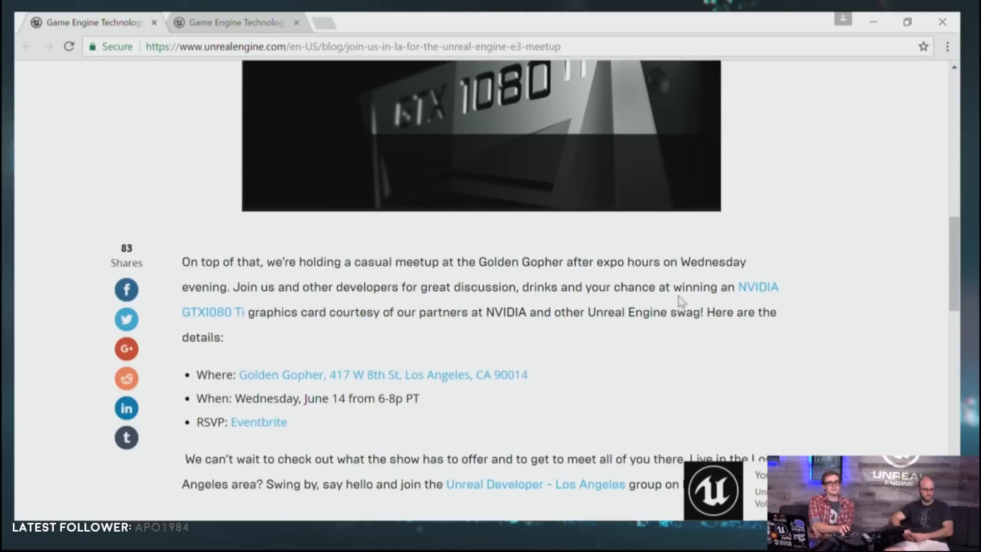
pyautogui.scroll(-1, 424, 403)
pyautogui.scroll(4, 432, 424)
pyautogui.scroll(1, 439, 419)
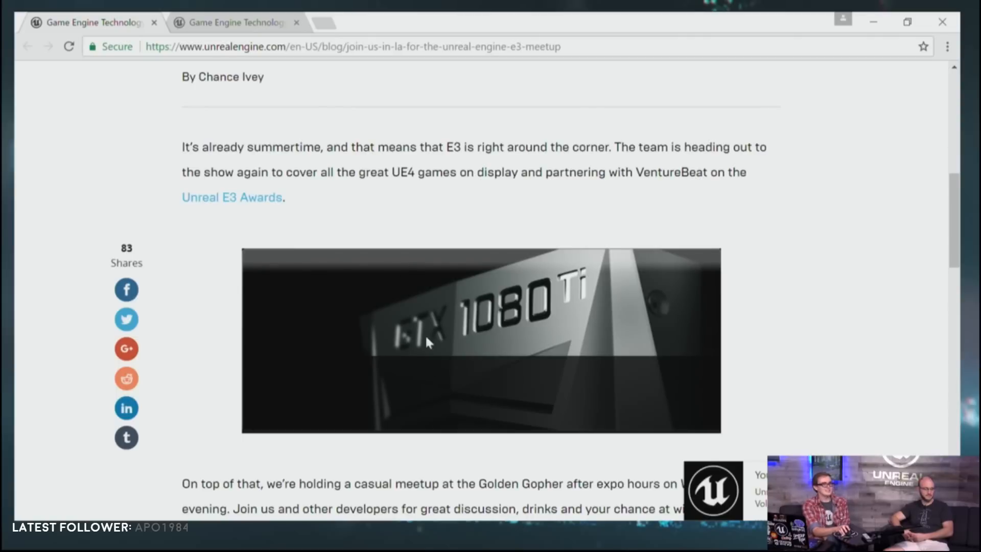
pyautogui.middleClick(85, 17)
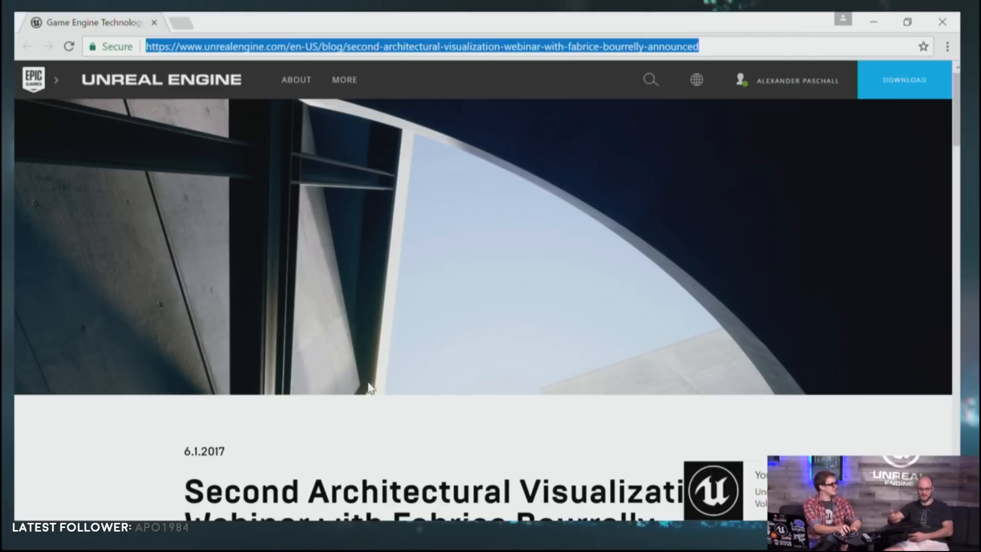
# Read the title and introduction of the Second Architectural Visualization Webinar post.
pyautogui.scroll(-4, 368, 401)
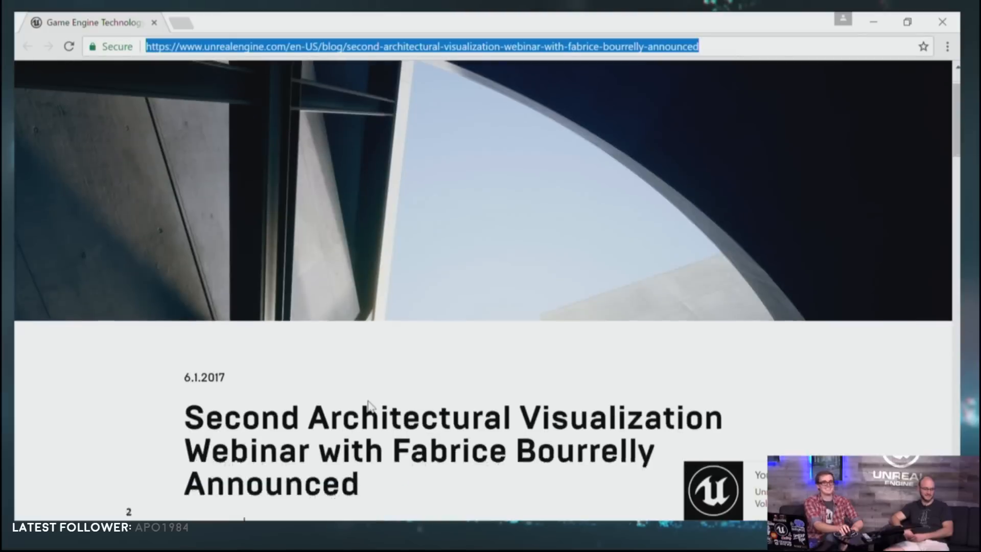
pyautogui.scroll(-1, 464, 373)
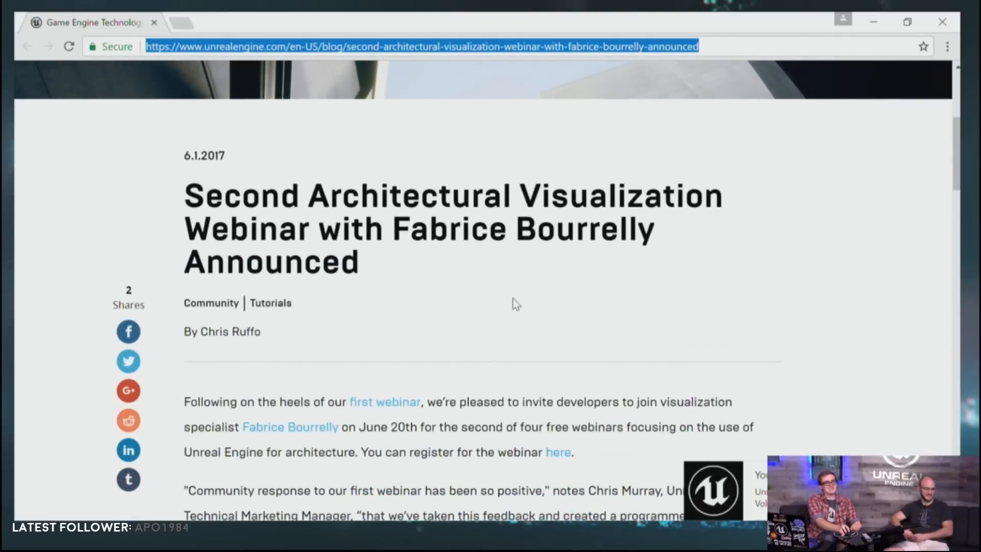
pyautogui.scroll(-1, 516, 304)
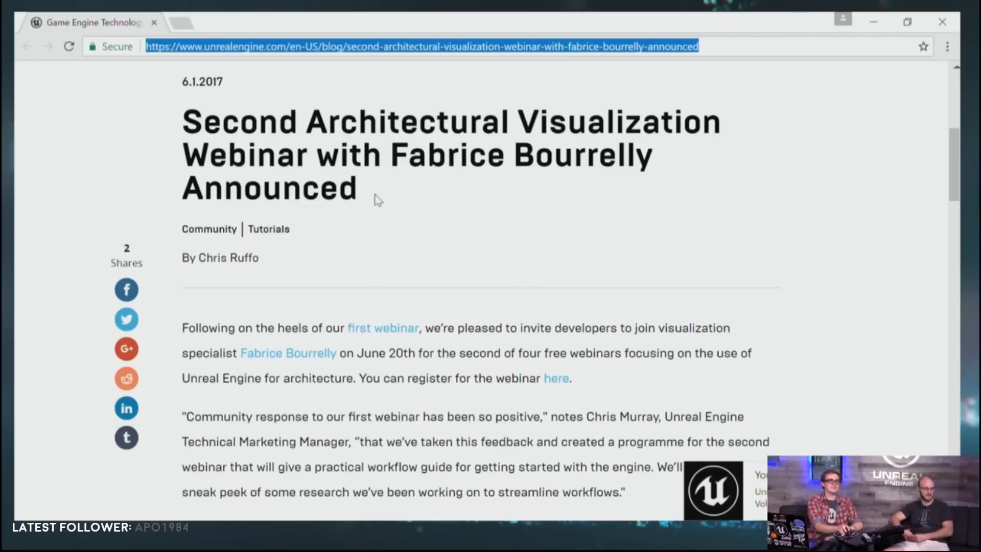
pyautogui.scroll(5, 401, 281)
pyautogui.scroll(-3, 412, 291)
pyautogui.scroll(-2, 487, 320)
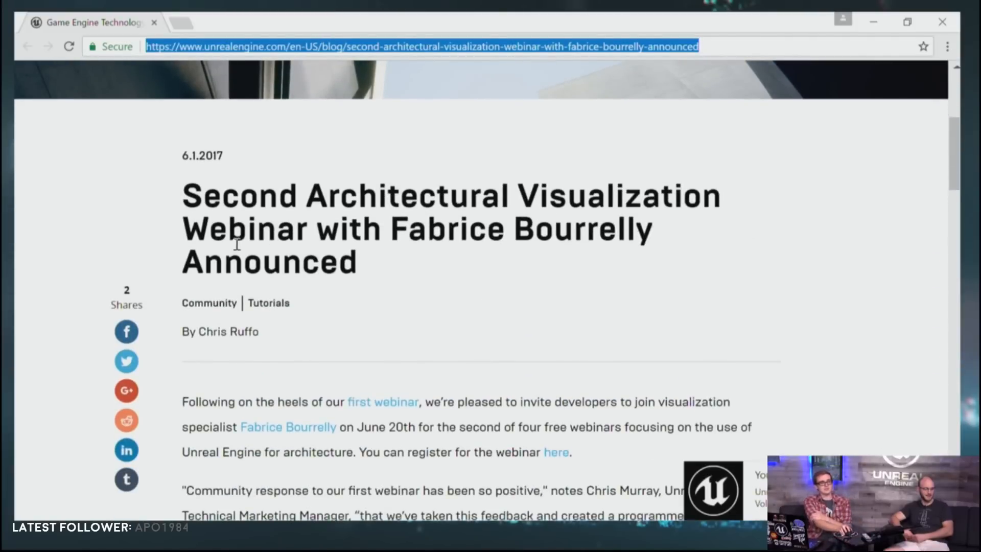
pyautogui.scroll(-1, 437, 265)
pyautogui.scroll(-1, 439, 264)
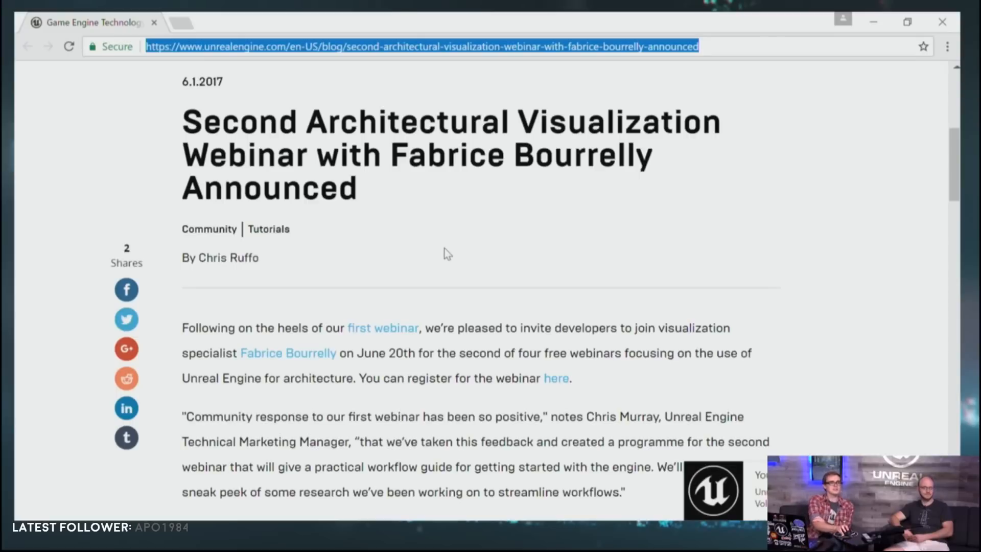
# Look through the webinar post's topic list, presenter descriptions and registration link, and return to its headline.
pyautogui.scroll(-10, 485, 322)
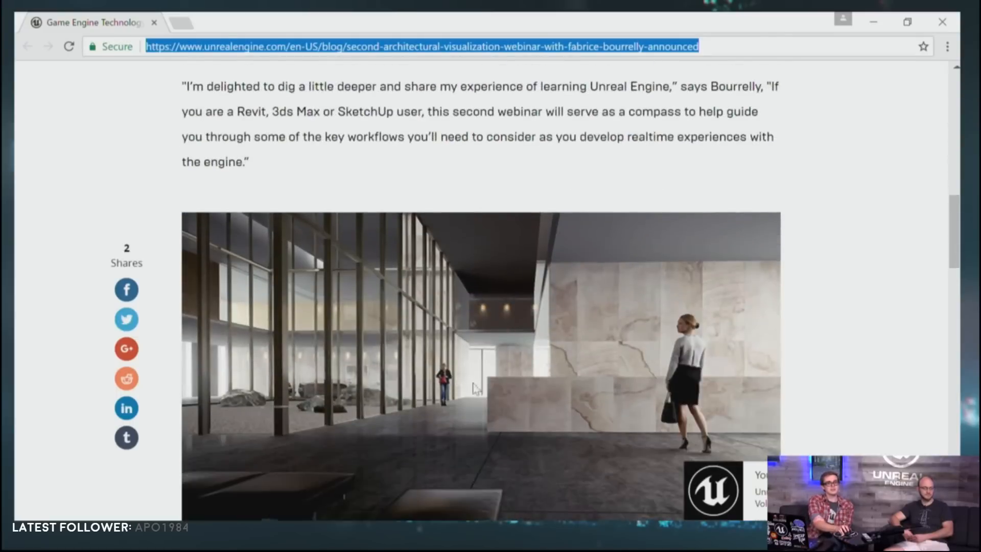
pyautogui.scroll(-5, 537, 436)
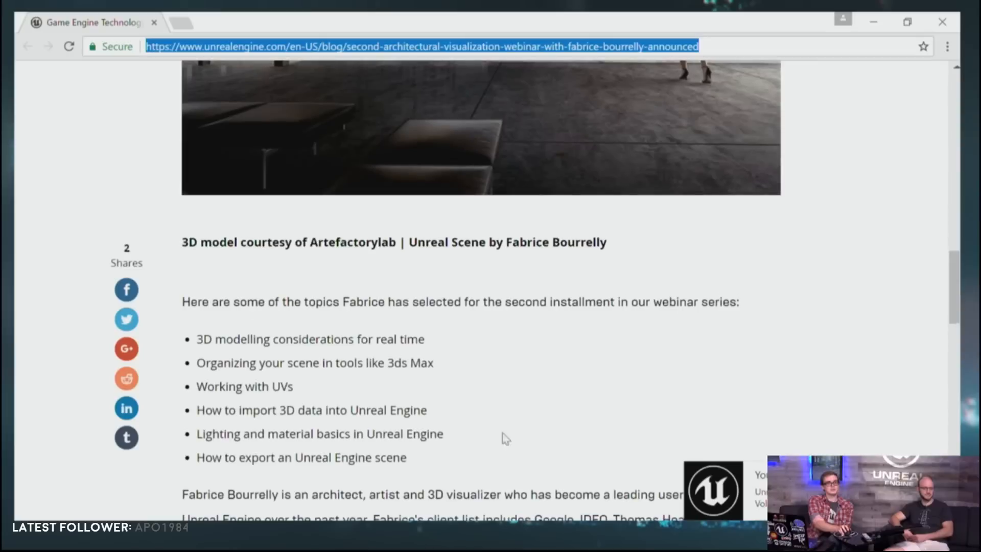
pyautogui.scroll(-4, 532, 357)
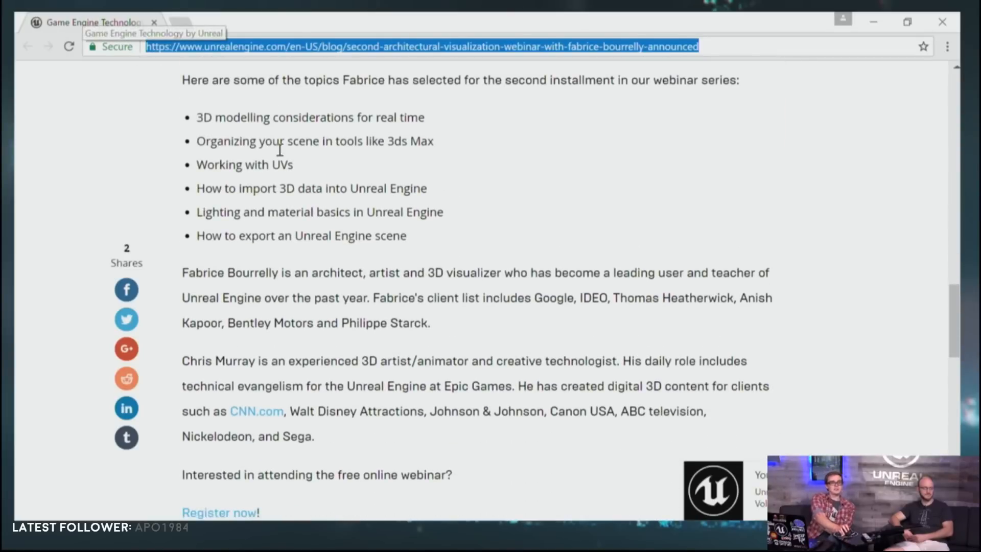
pyautogui.scroll(18, 509, 319)
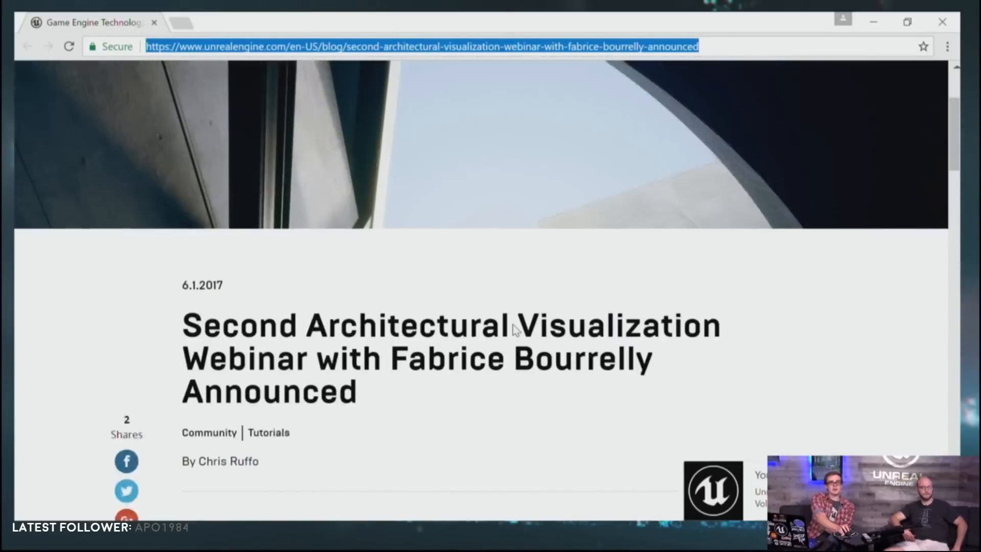
pyautogui.scroll(-7, 517, 324)
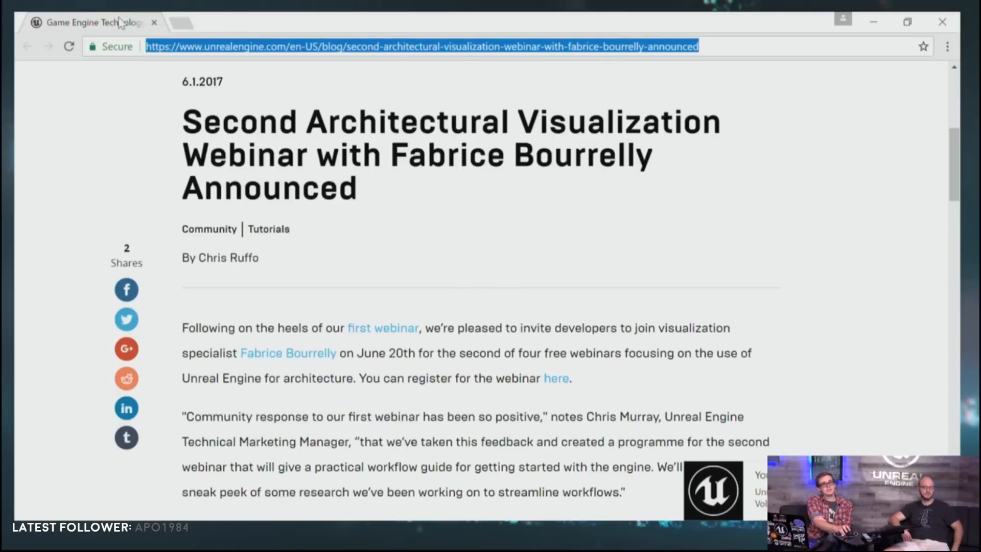
# Switch to the browser window showing UE4 AnswerHub, highlight the top three weekly karma earners, and close the AnswerHub page.
pyautogui.hotkey('alt', 'Tab')
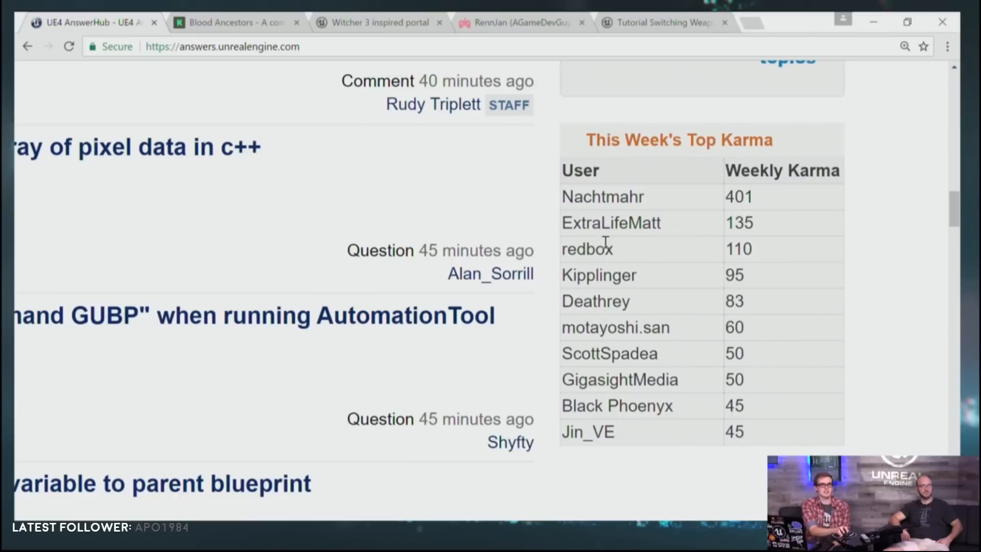
pyautogui.moveTo(568, 197); pyautogui.dragTo(754, 244)
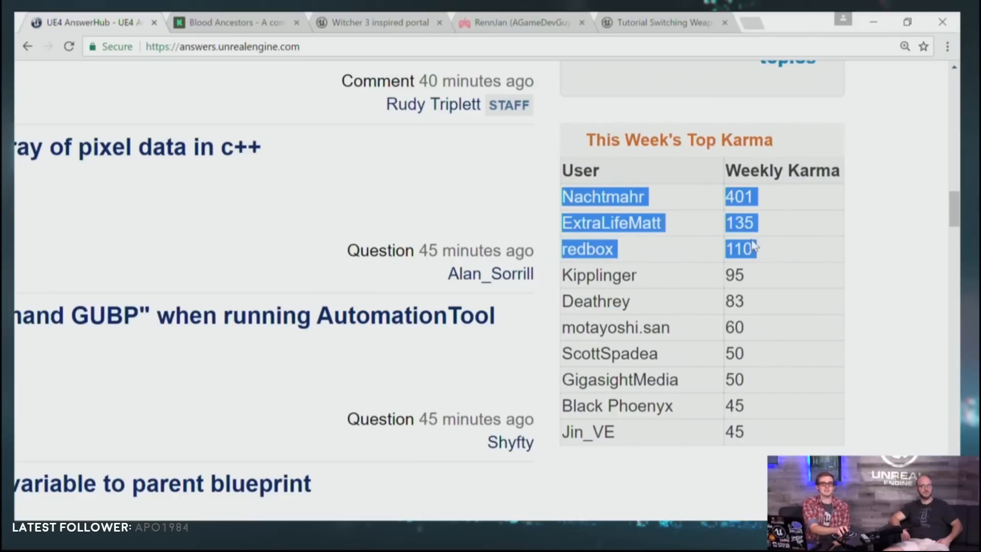
pyautogui.click(754, 244)
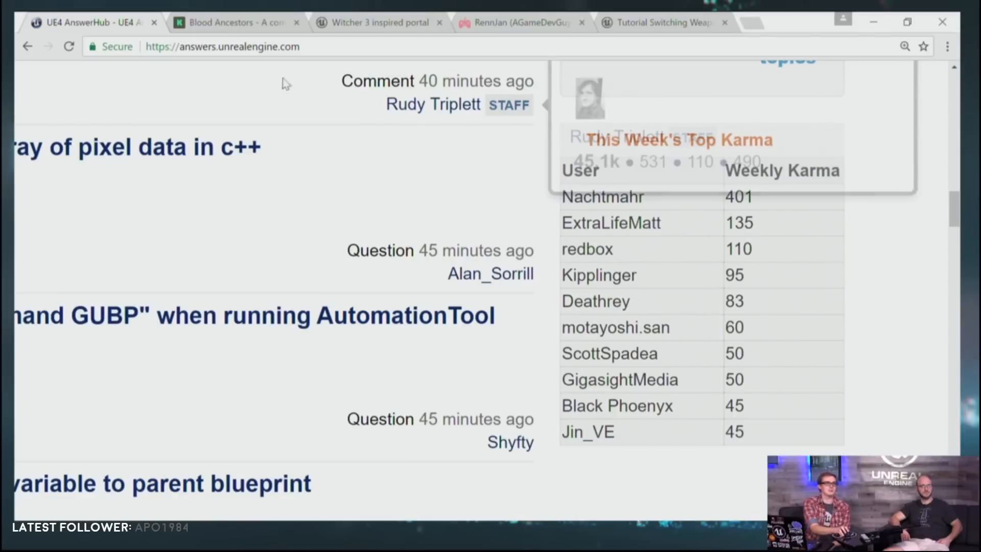
pyautogui.middleClick(72, 17)
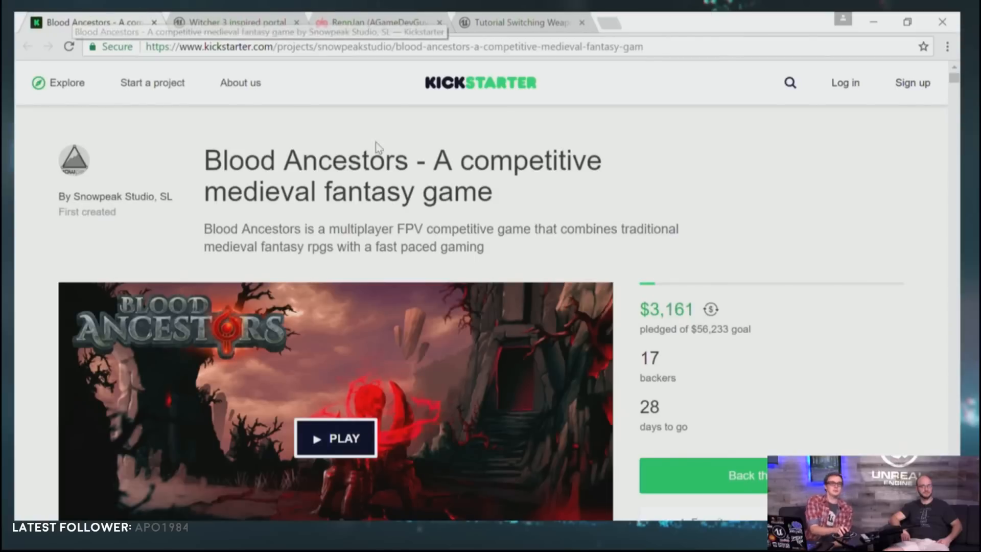
# Highlight the days remaining and the funding goal amount on the Blood Ancestors Kickstarter page.
pyautogui.scroll(-2, 563, 169)
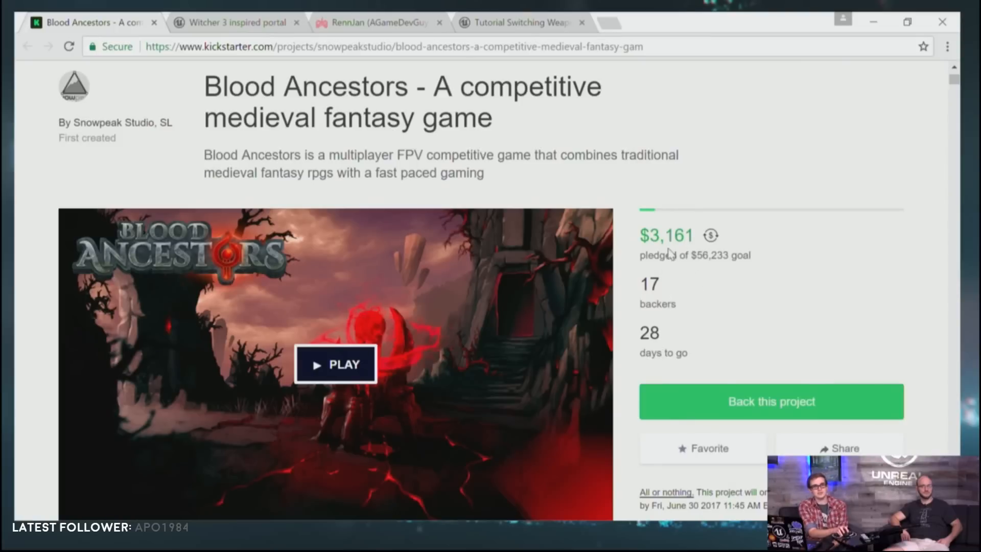
pyautogui.doubleClick(649, 335)
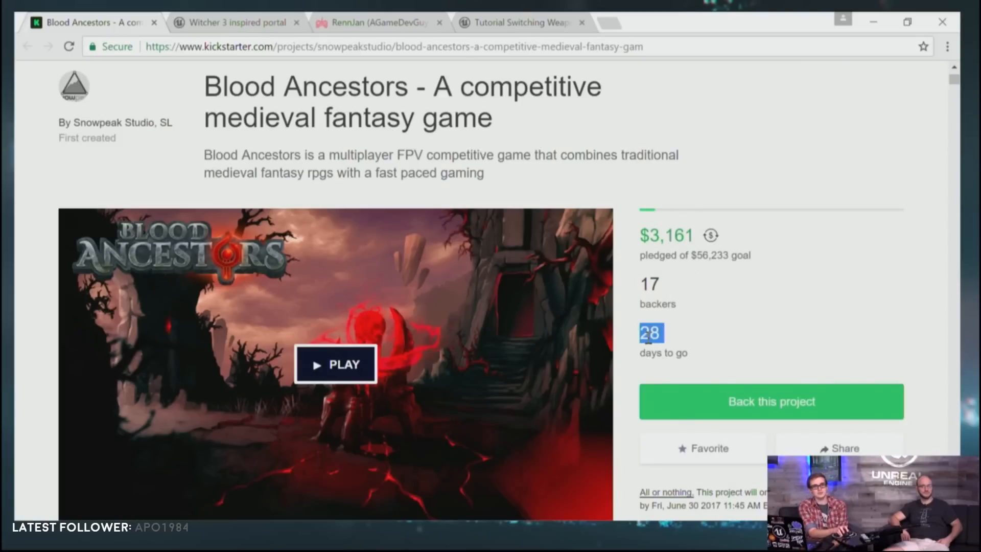
pyautogui.doubleClick(698, 255)
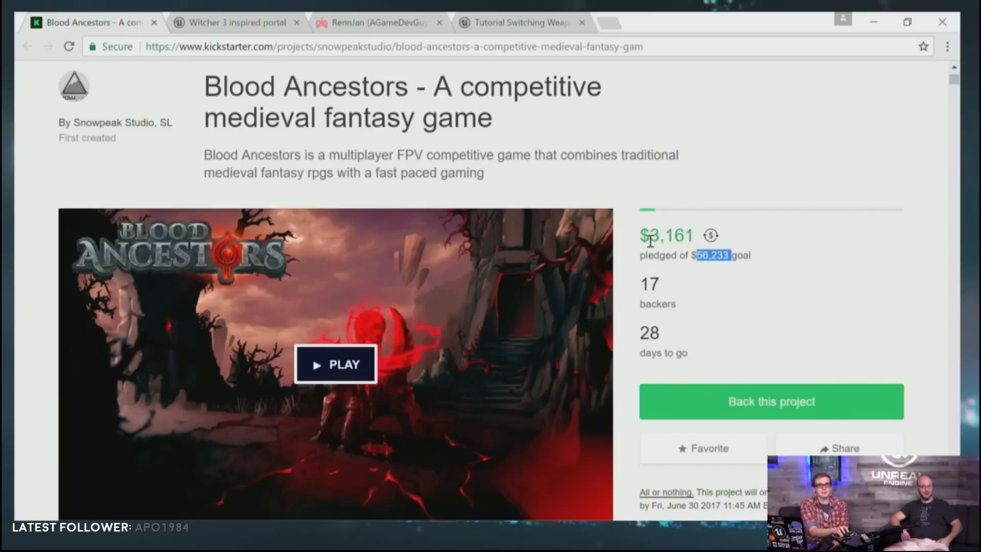
# Highlight the backer count on the Kickstarter page, and look through the campaign's game, story, features and supported platforms.
pyautogui.doubleClick(650, 284)
pyautogui.click(725, 279)
pyautogui.scroll(-3, 548, 230)
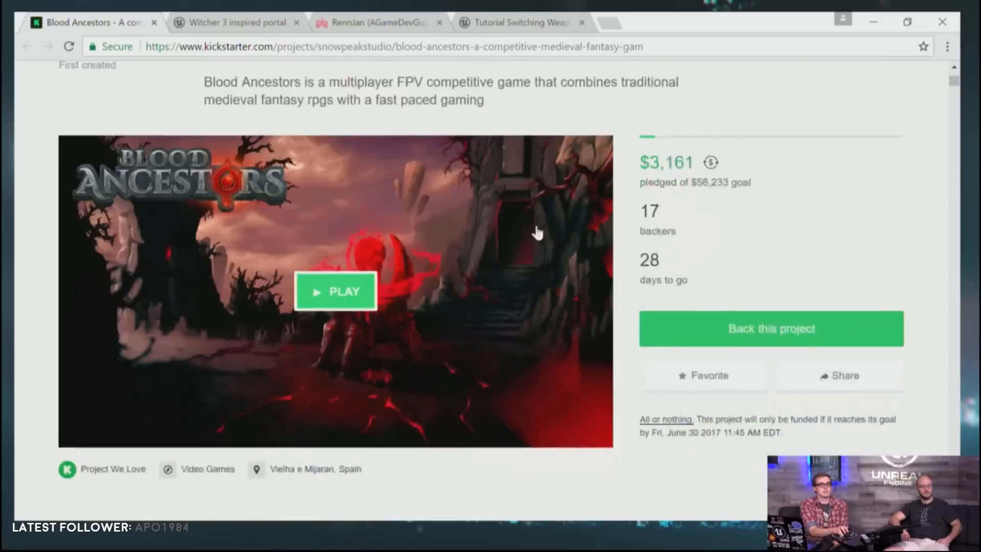
pyautogui.scroll(-15, 483, 387)
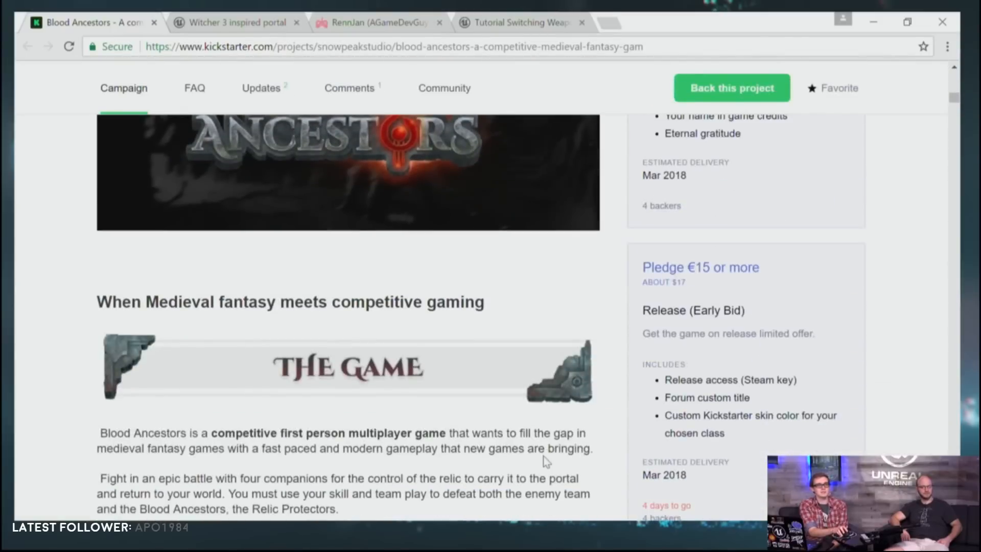
pyautogui.scroll(-6, 543, 460)
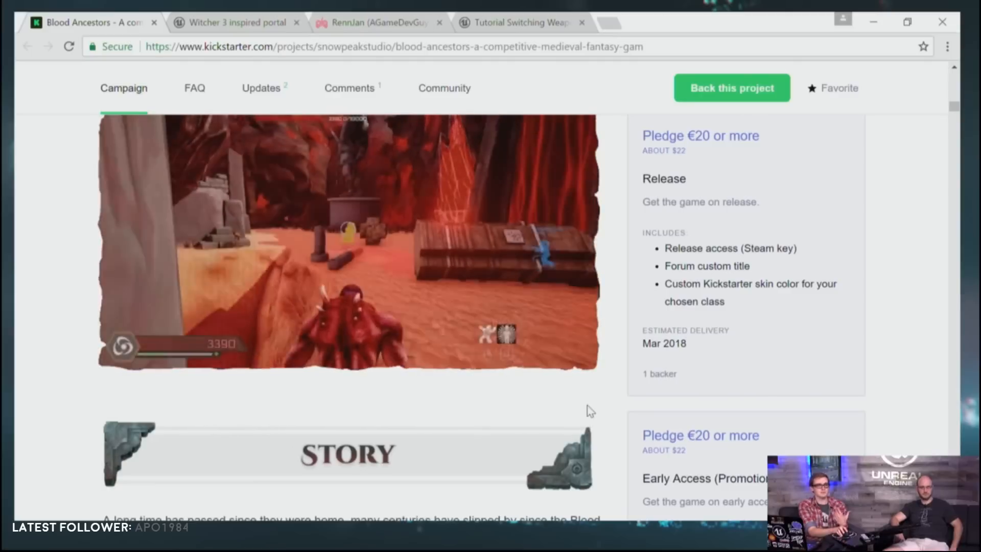
pyautogui.scroll(-2, 593, 403)
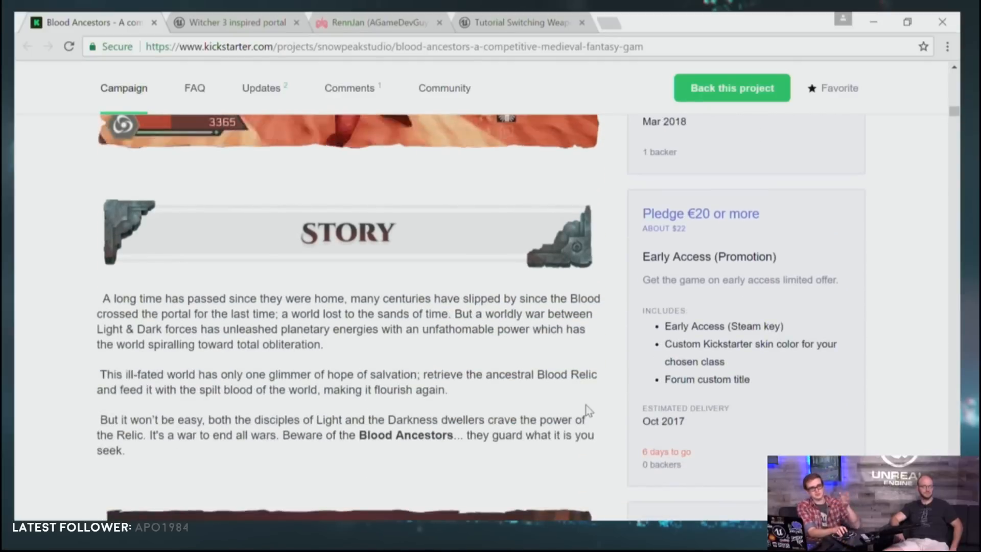
pyautogui.scroll(-5, 587, 406)
pyautogui.scroll(-10, 588, 409)
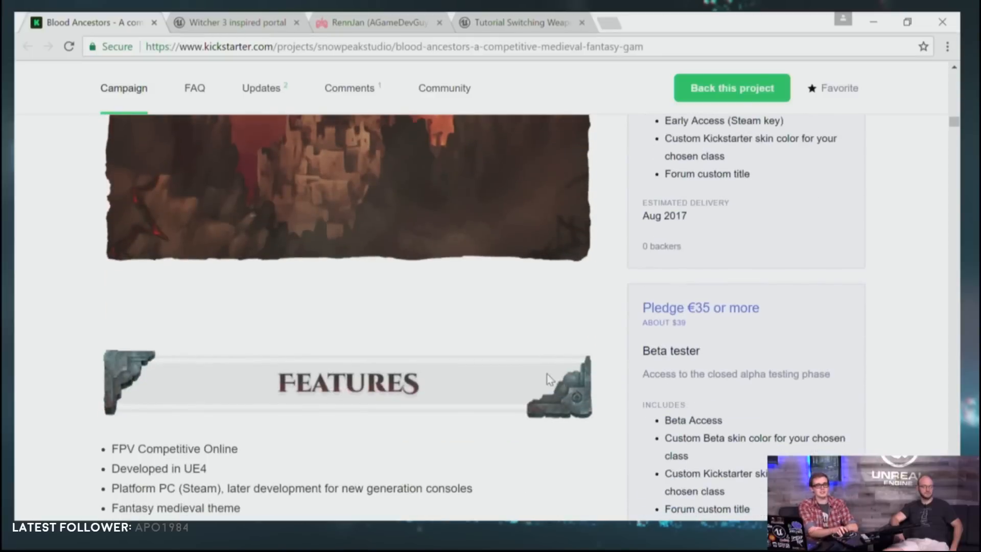
pyautogui.scroll(-10, 537, 373)
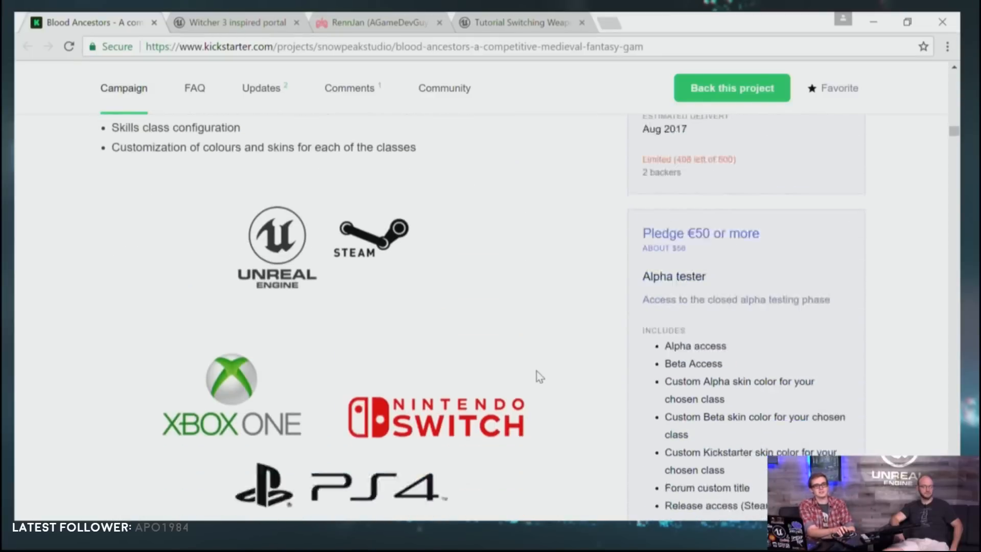
# Examine the campaign's class table and the character artwork for the Light, Blood, Darkness and Ancestors groups.
pyautogui.scroll(-11, 536, 372)
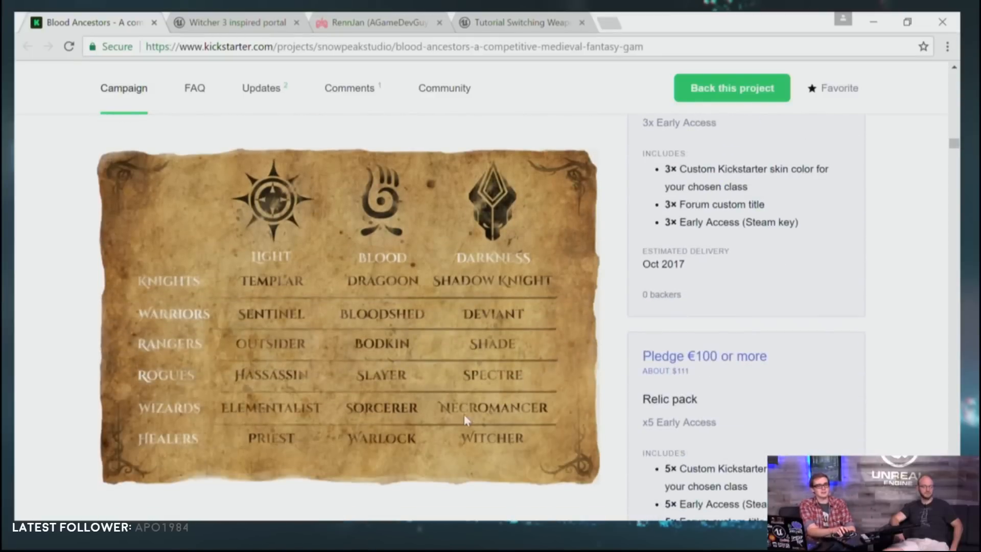
pyautogui.scroll(-6, 455, 417)
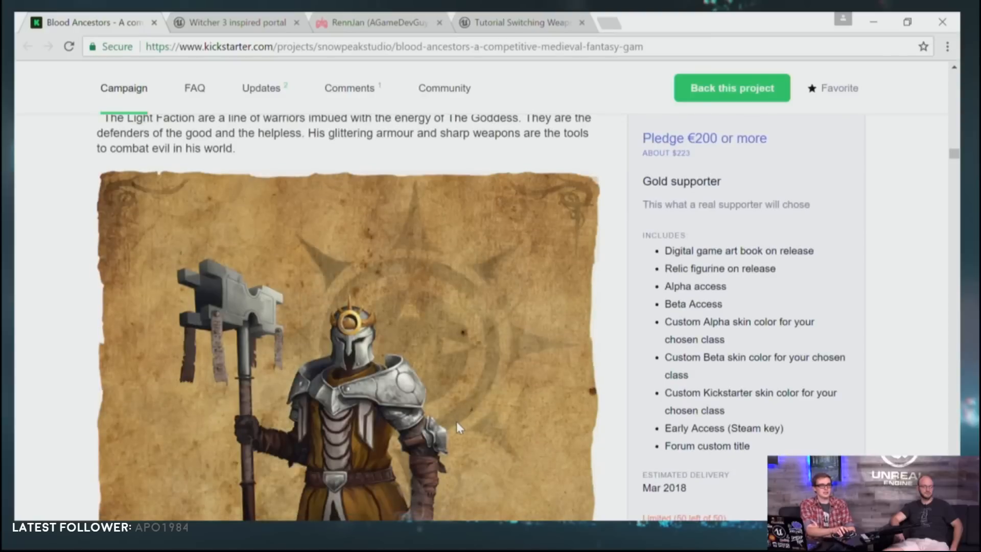
pyautogui.scroll(-9, 456, 422)
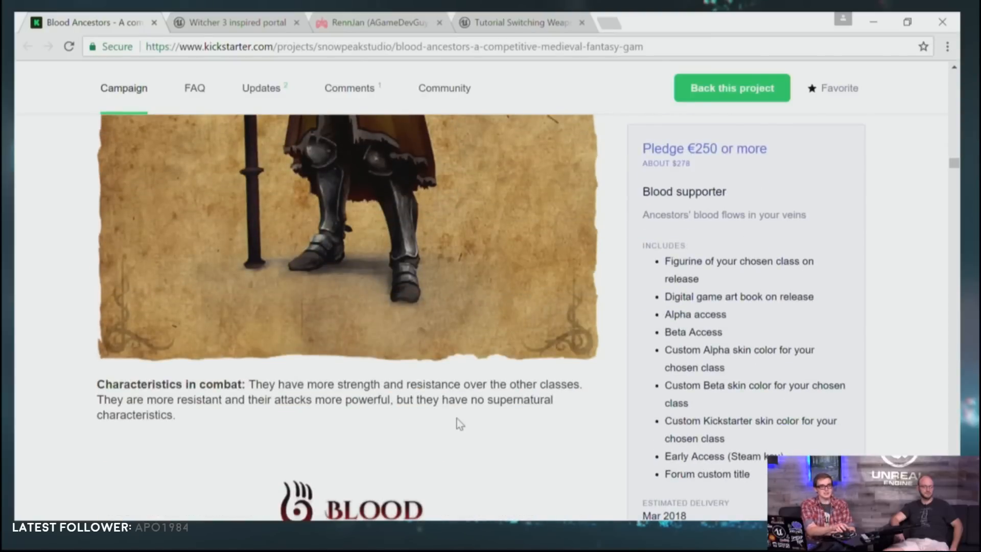
pyautogui.scroll(-12, 457, 422)
pyautogui.scroll(-15, 463, 436)
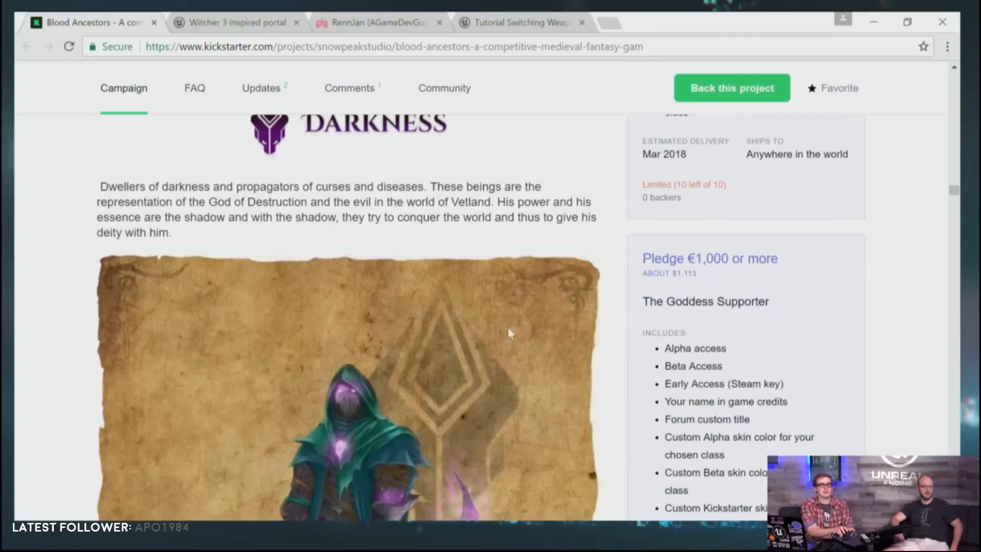
pyautogui.scroll(-20, 446, 395)
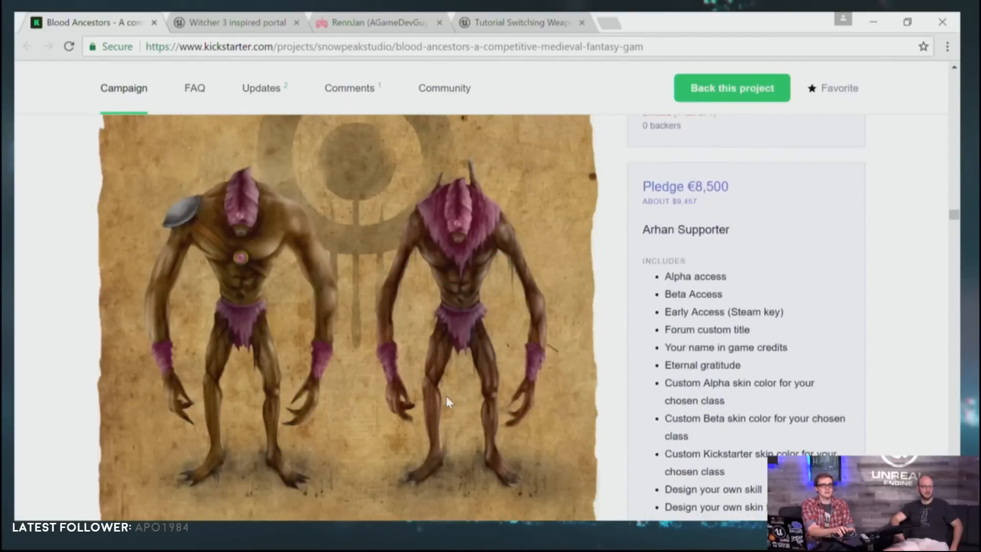
# Look over the Blood Relic level sketch, the round rules and the default control layout in the campaign.
pyautogui.scroll(-6, 447, 401)
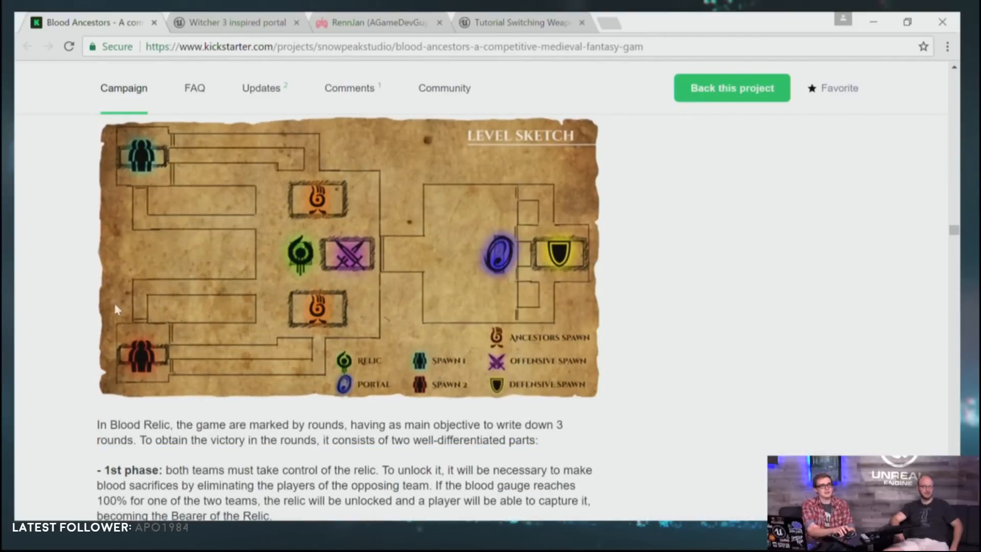
pyautogui.scroll(-20, 583, 414)
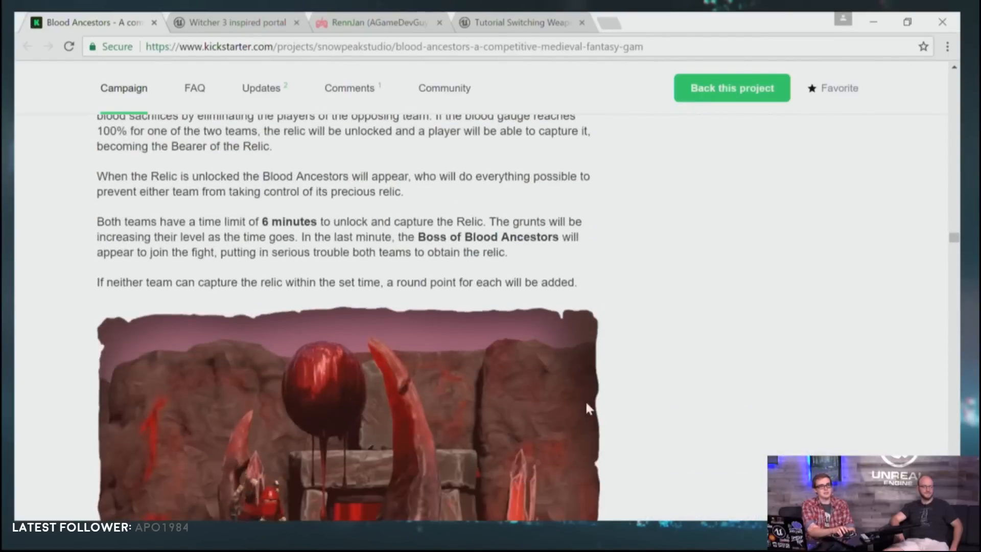
pyautogui.scroll(-20, 586, 398)
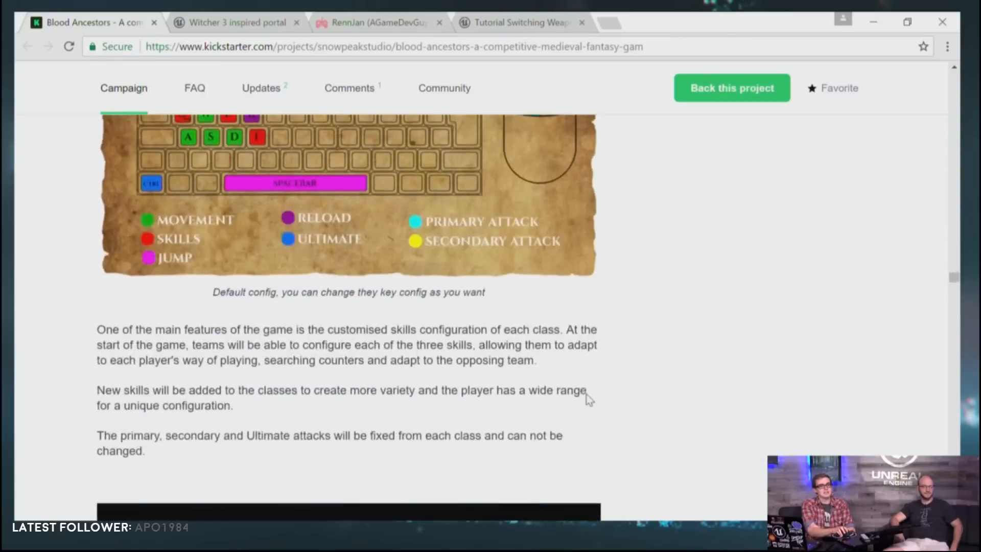
# Examine the campaign's reward tiers from the 5€ pledge up to the Arhan Supporter tier, including the relic figurine preview.
pyautogui.scroll(-20, 587, 394)
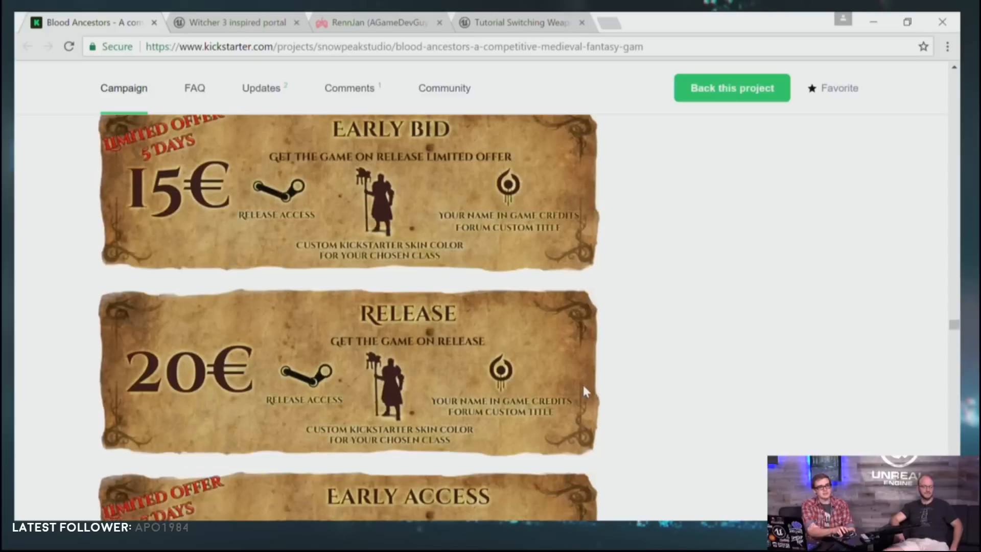
pyautogui.scroll(14, 481, 384)
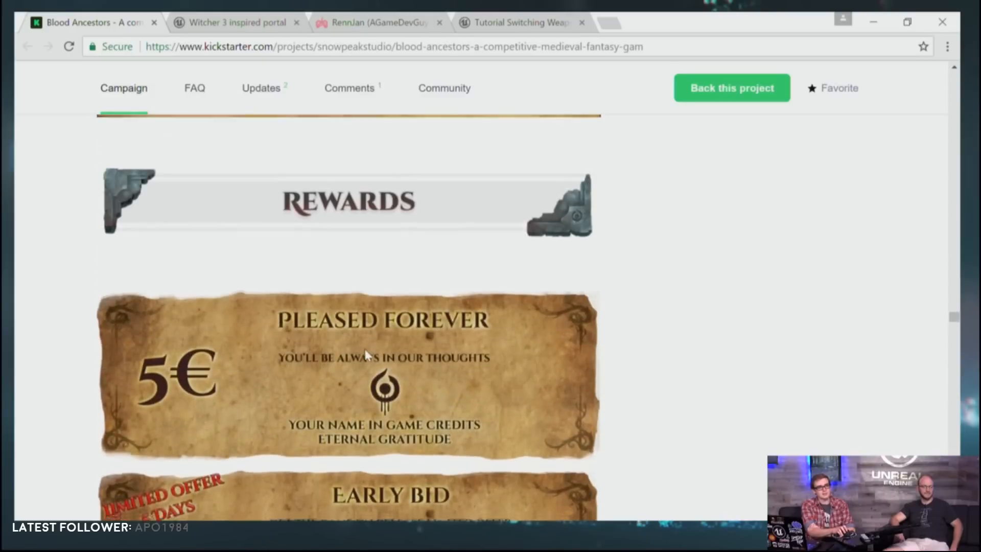
pyautogui.scroll(-19, 635, 365)
pyautogui.scroll(-20, 636, 366)
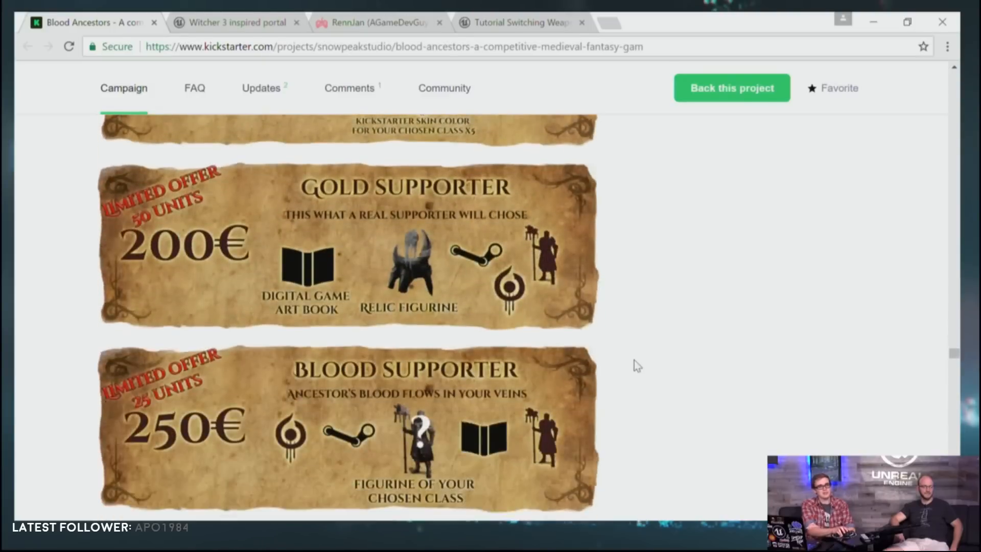
pyautogui.scroll(-13, 577, 365)
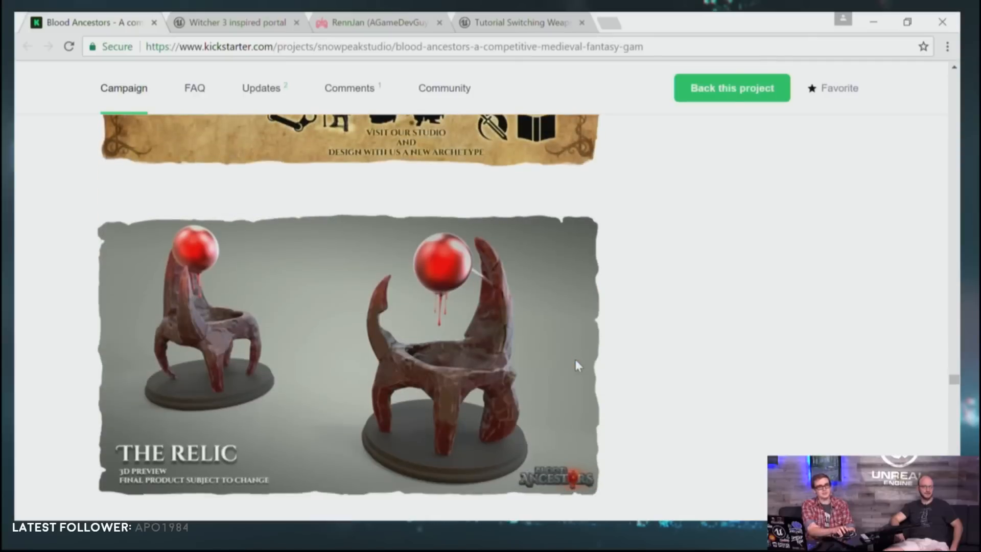
pyautogui.scroll(8, 587, 377)
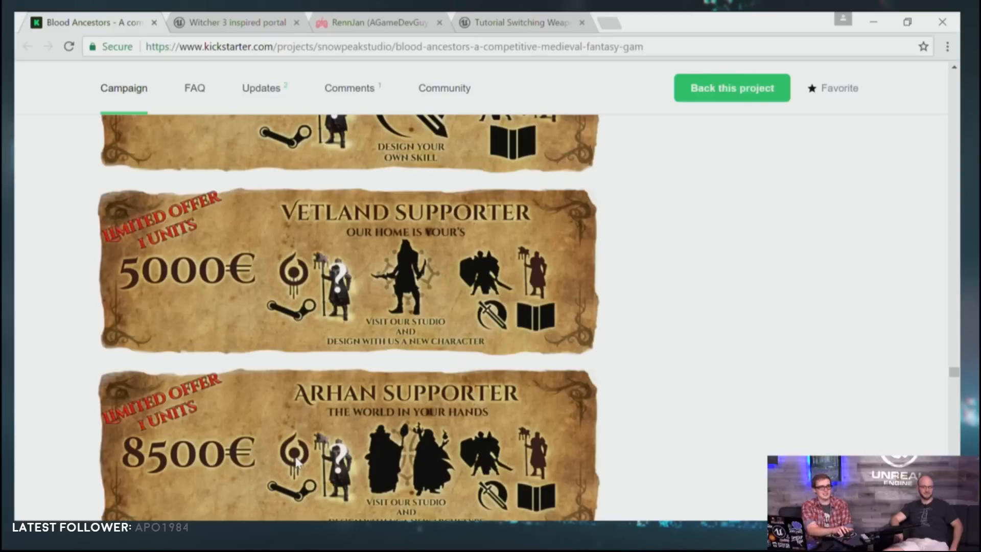
# Look at the studio photo and team member profiles in the campaign's About Us section.
pyautogui.scroll(-20, 297, 462)
pyautogui.scroll(-15, 304, 468)
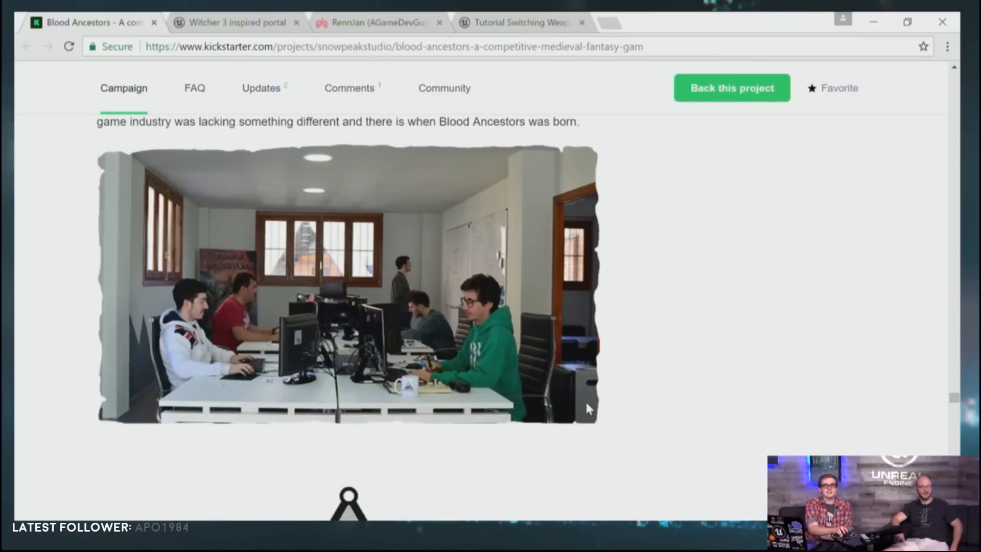
pyautogui.scroll(-6, 587, 407)
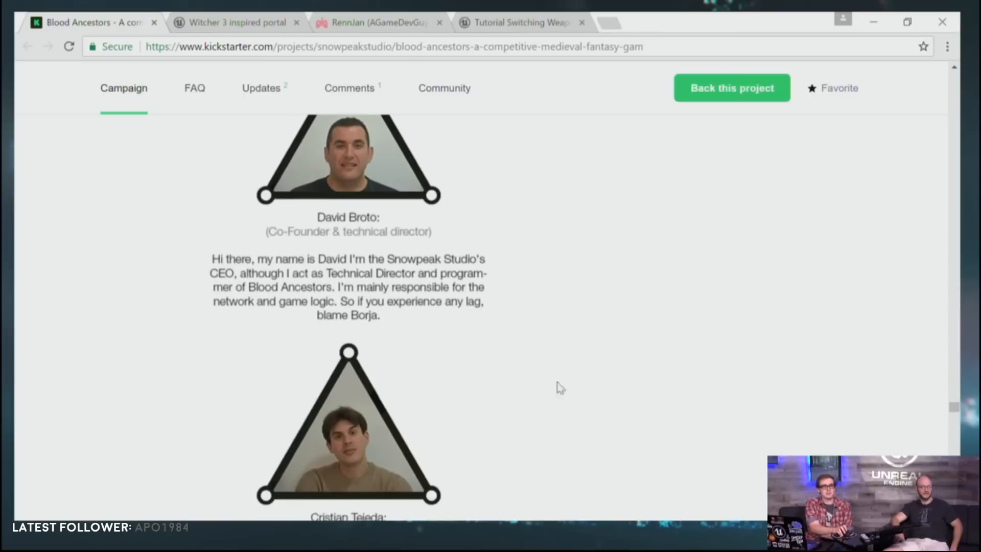
# Review the rewards, customization, skills and gameplay sections once more, and close the Blood Ancestors Kickstarter page.
pyautogui.scroll(10, 609, 433)
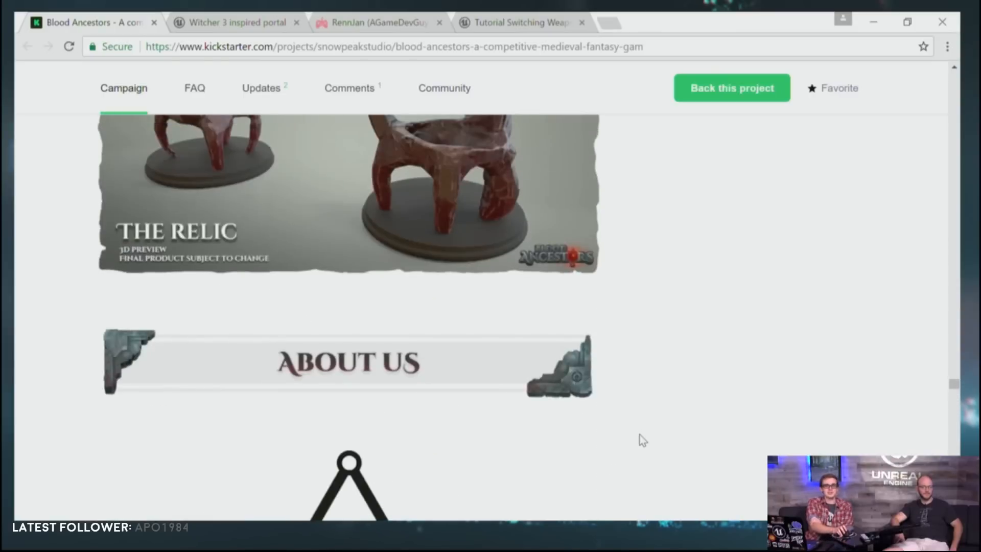
pyautogui.scroll(15, 643, 443)
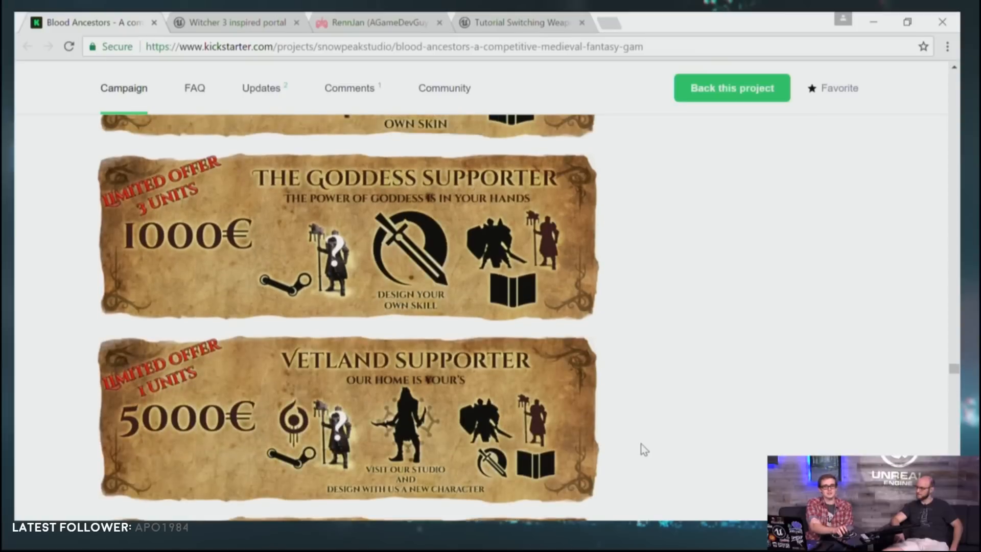
pyautogui.scroll(15, 643, 447)
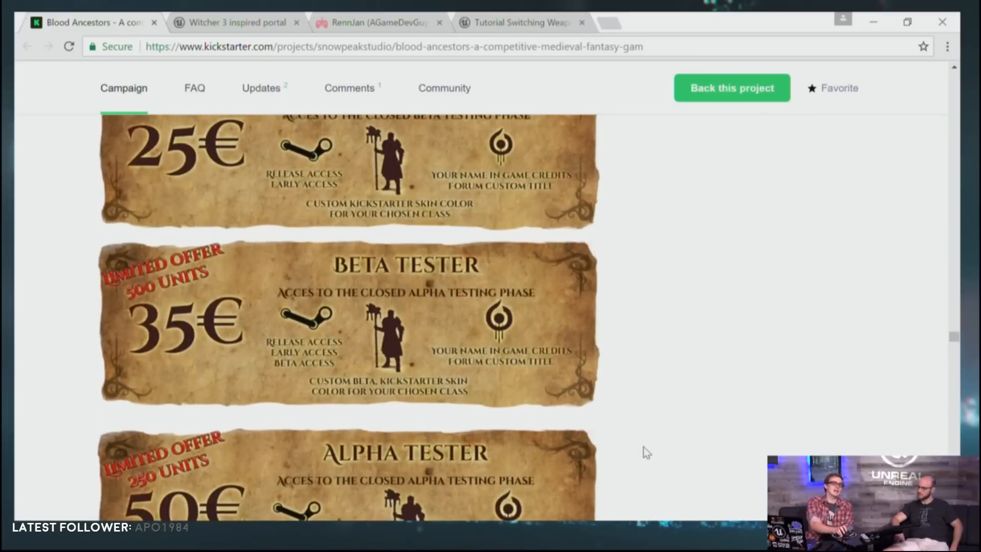
pyautogui.scroll(15, 644, 447)
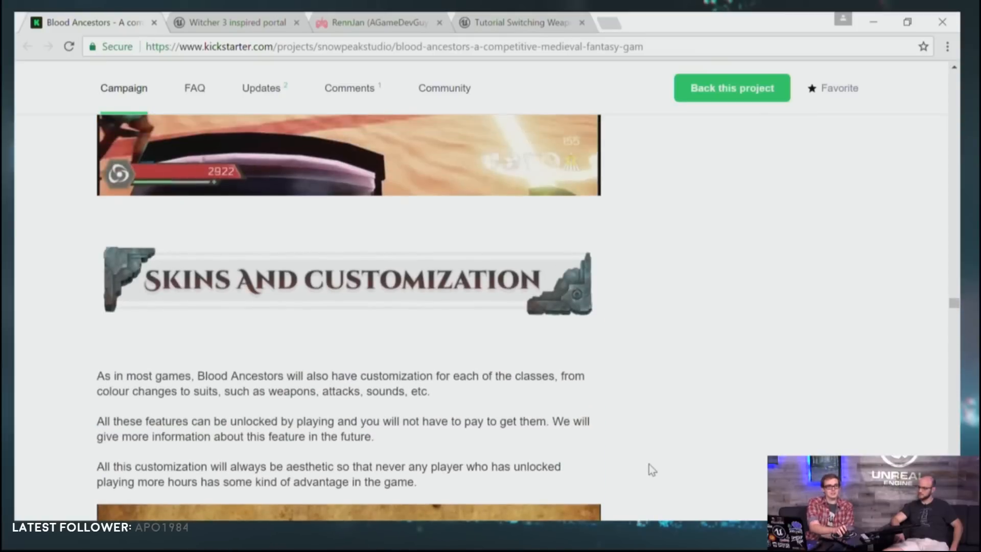
pyautogui.scroll(15, 654, 450)
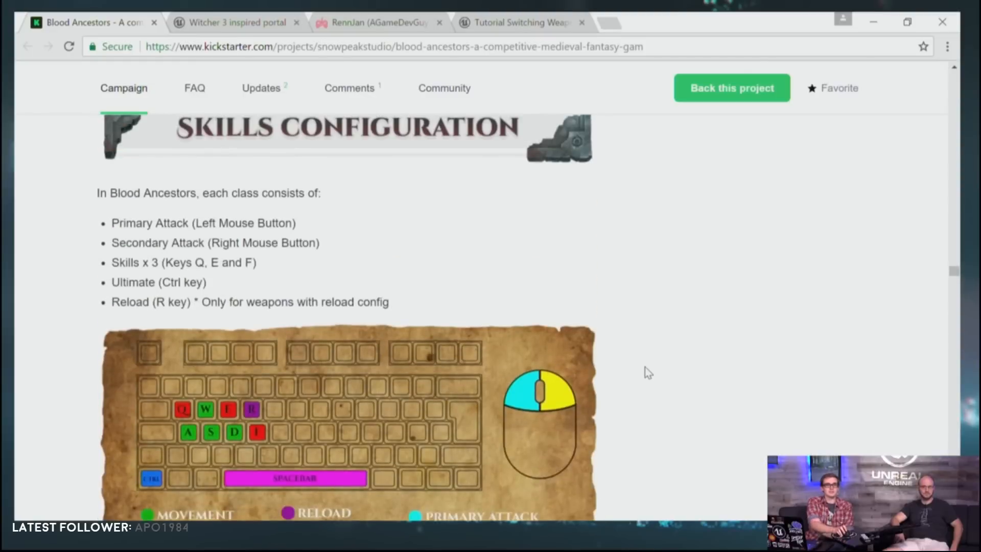
pyautogui.scroll(15, 648, 390)
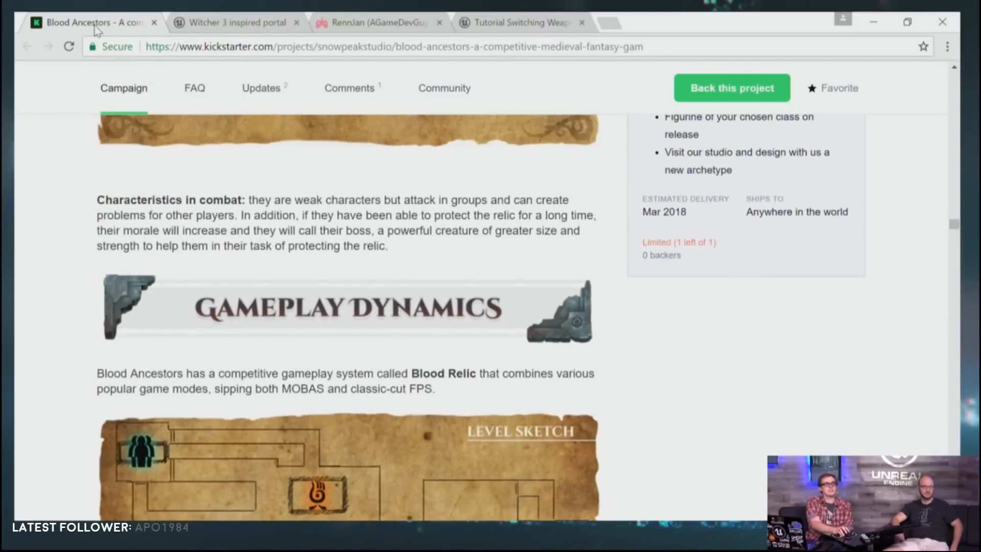
pyautogui.hotkey('ctrl', 'w')
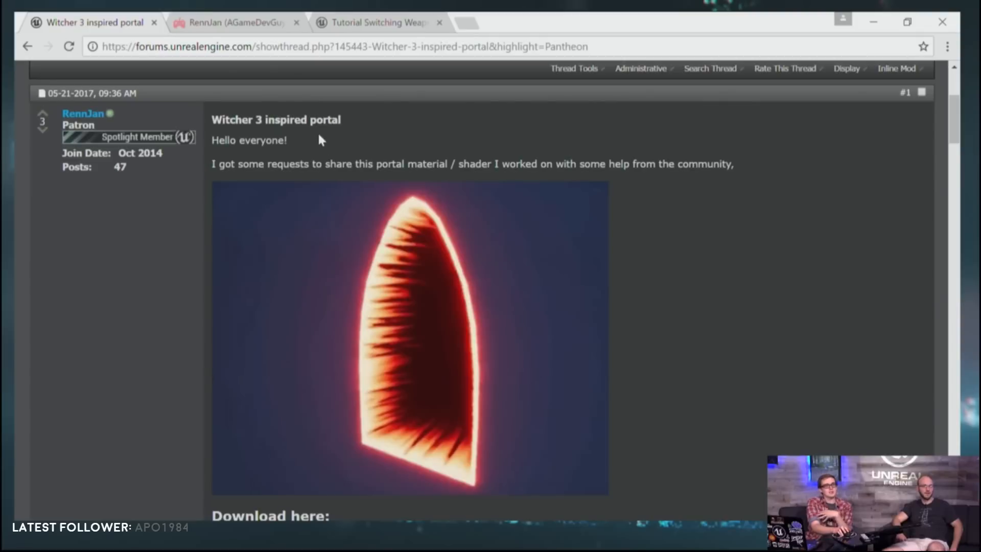
# View the Witcher 3 inspired portal forum post, check its author's Cartrdge profile, and return to the post.
pyautogui.scroll(-3, 658, 149)
pyautogui.scroll(-3, 659, 196)
pyautogui.scroll(3, 651, 204)
pyautogui.click(225, 23)
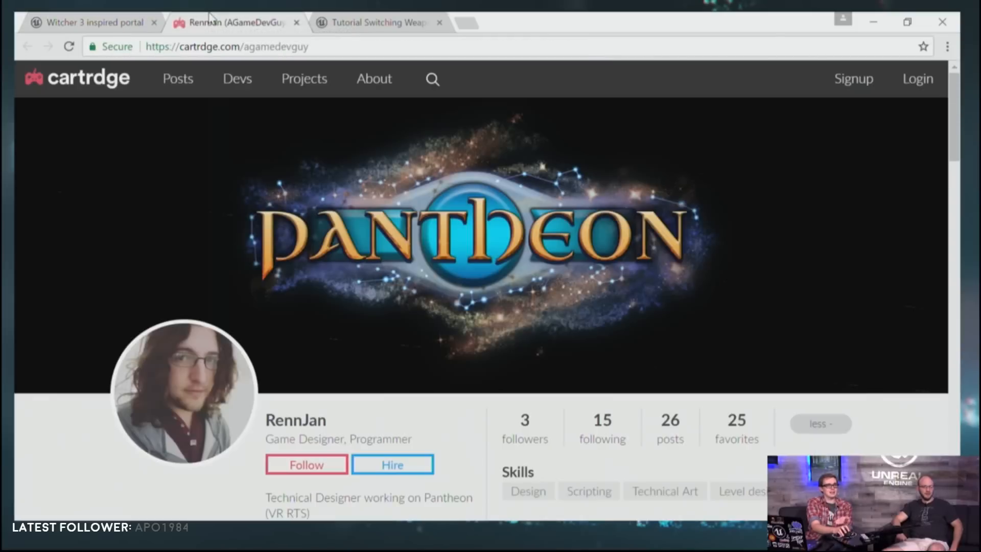
pyautogui.click(70, 18)
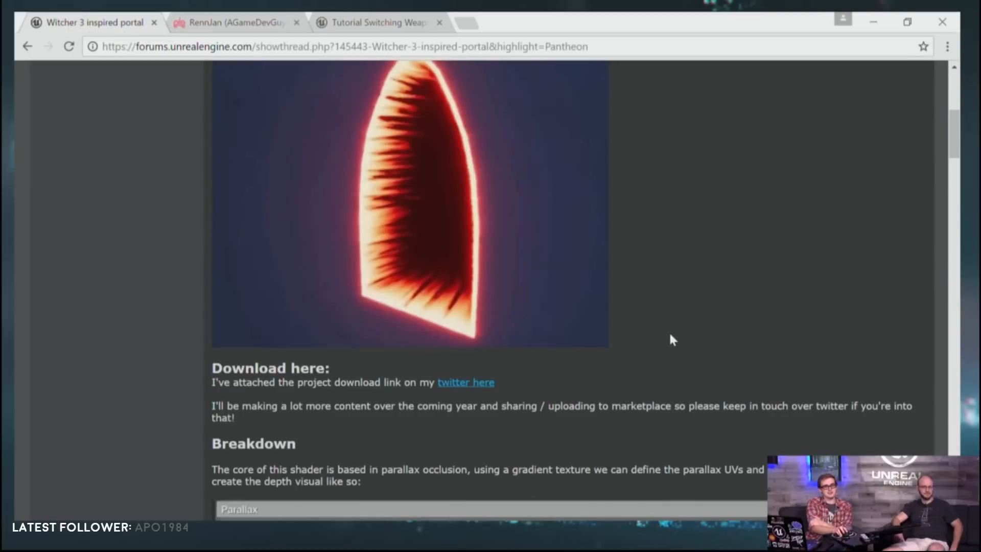
# Examine the portal post's download note and the Breakdown section's parallax, noise and colouring material graphs.
pyautogui.scroll(-1, 713, 324)
pyautogui.scroll(3, 711, 323)
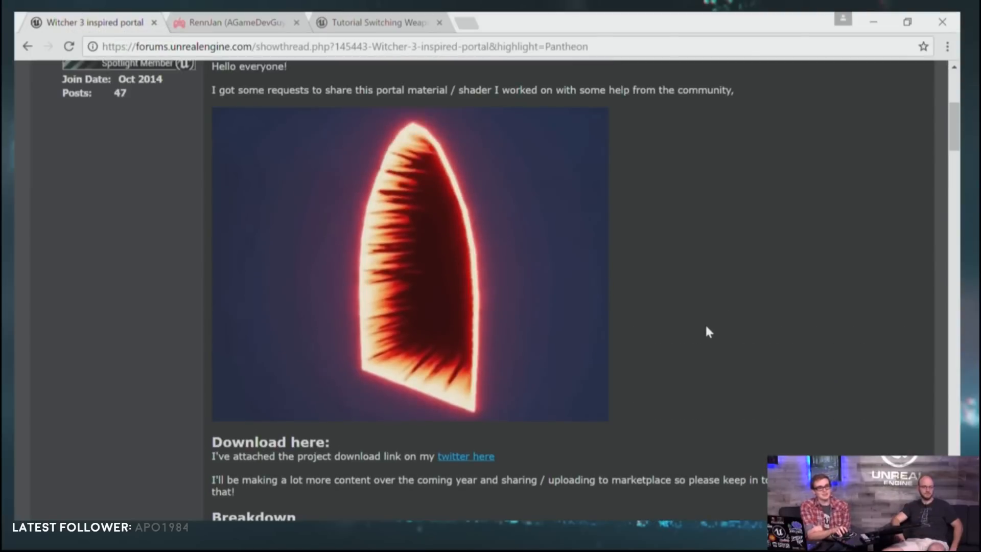
pyautogui.scroll(-3, 708, 338)
pyautogui.scroll(-1, 703, 357)
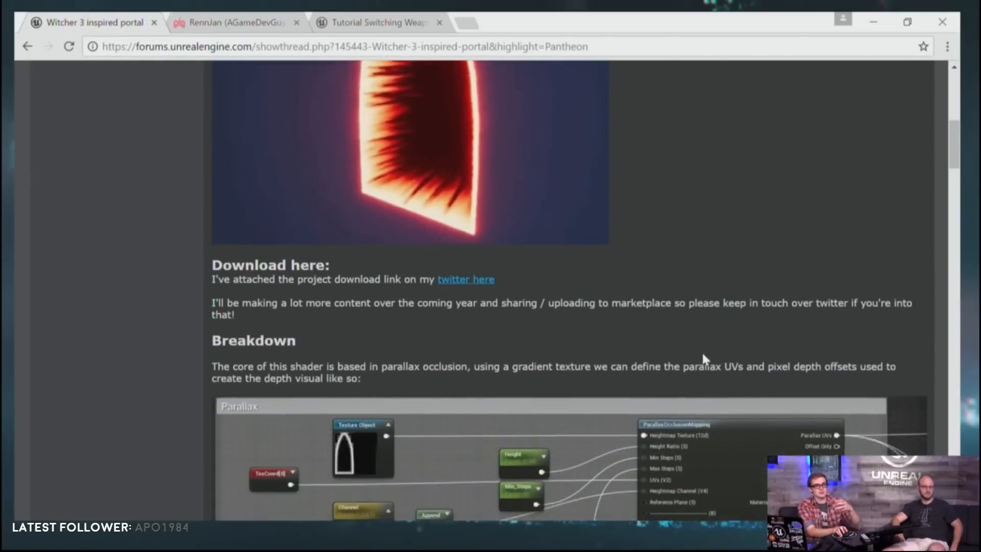
pyautogui.scroll(-1, 587, 312)
pyautogui.scroll(-2, 561, 306)
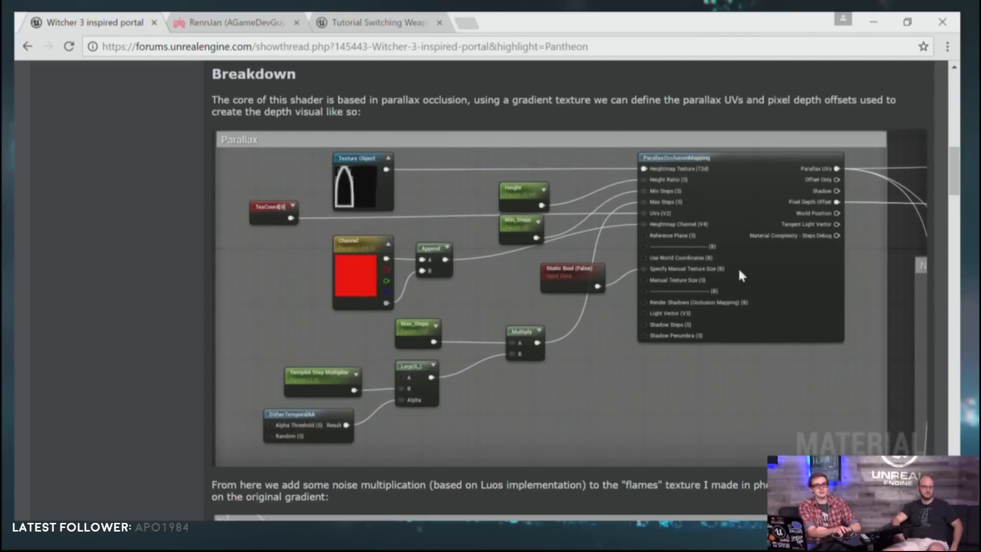
pyautogui.scroll(-7, 596, 301)
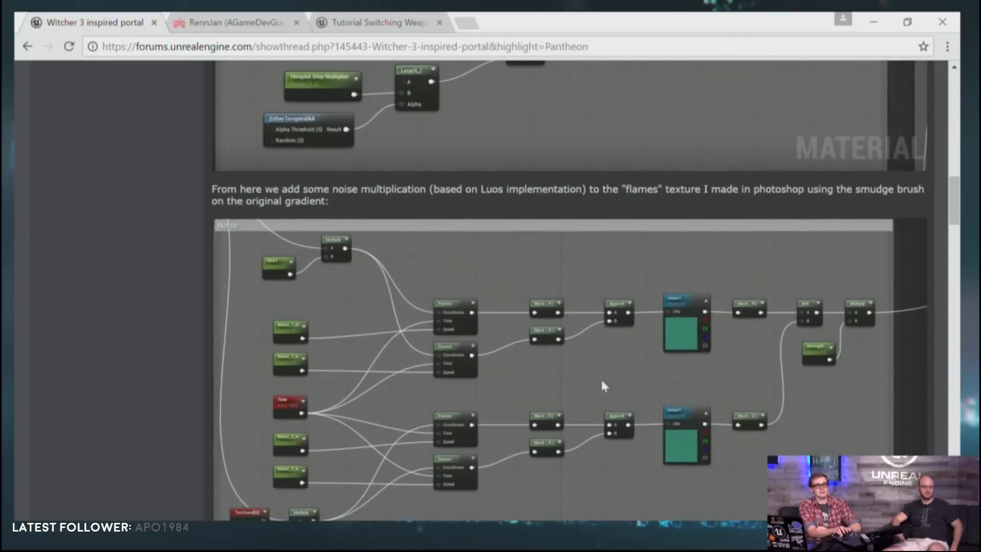
pyautogui.scroll(-3, 457, 377)
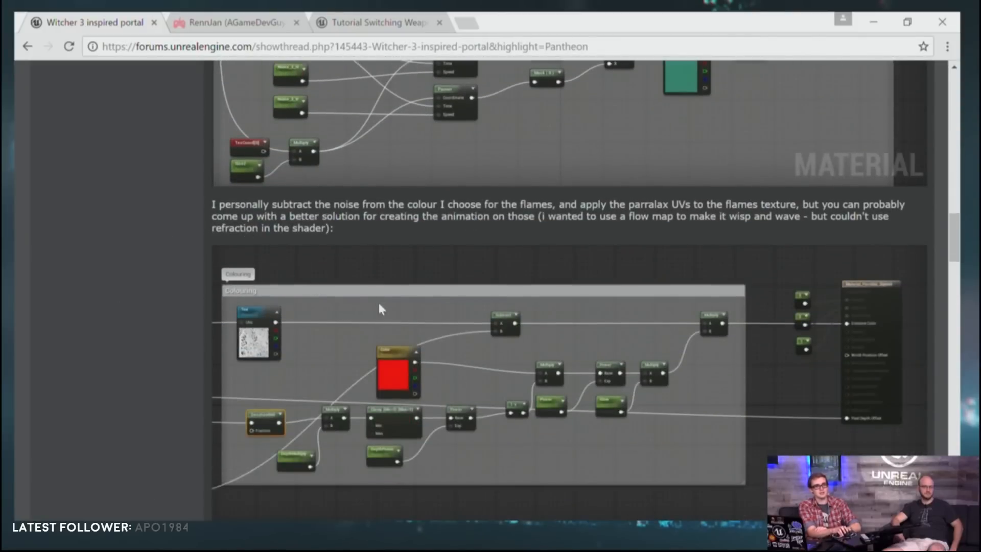
# Open the tweet linked at the end of the portal post, look through its conversation thread, and close the tweet page.
pyautogui.scroll(-9, 377, 304)
pyautogui.scroll(-4, 722, 290)
pyautogui.scroll(-7, 444, 362)
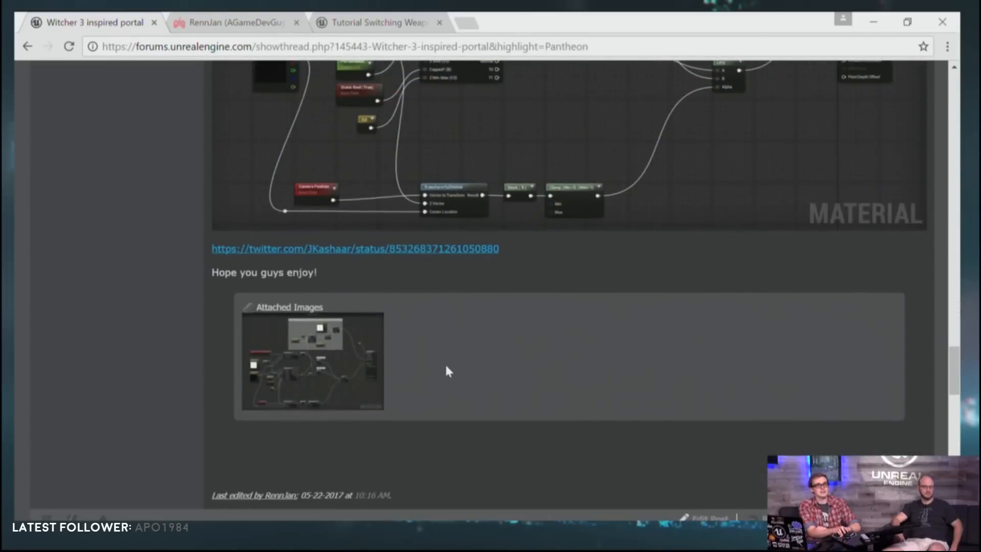
pyautogui.click(426, 249)
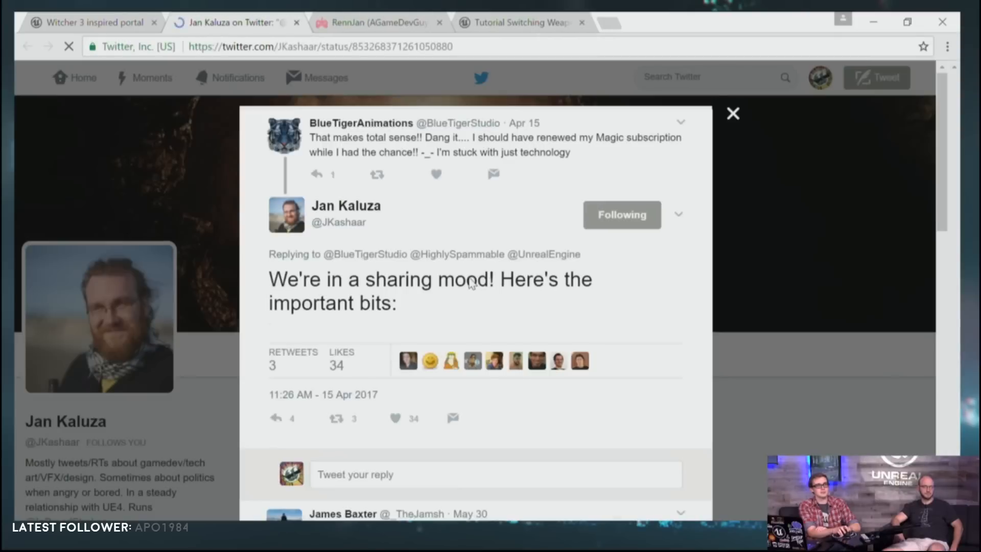
pyautogui.scroll(6, 485, 294)
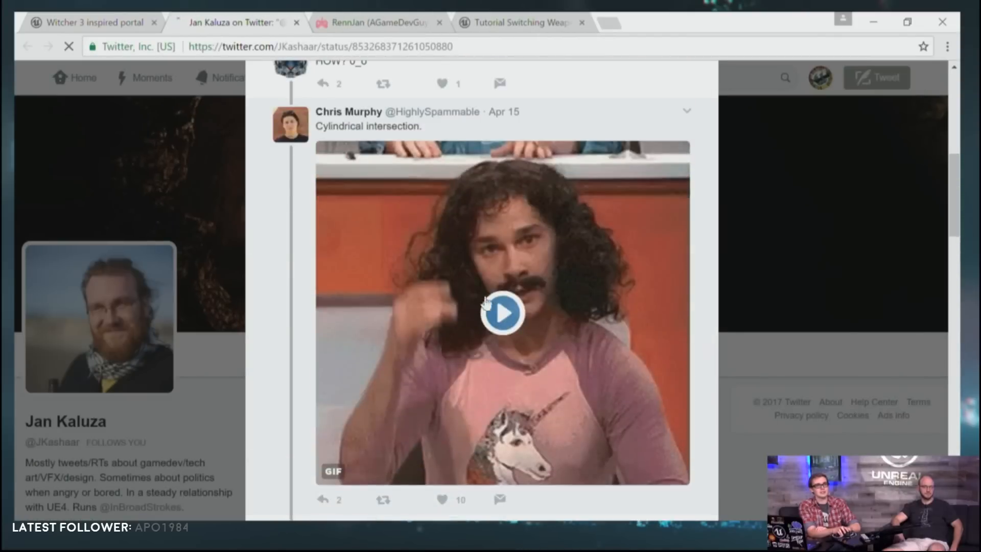
pyautogui.scroll(-5, 464, 294)
pyautogui.scroll(-4, 443, 274)
pyautogui.scroll(1, 434, 271)
pyautogui.middleClick(221, 19)
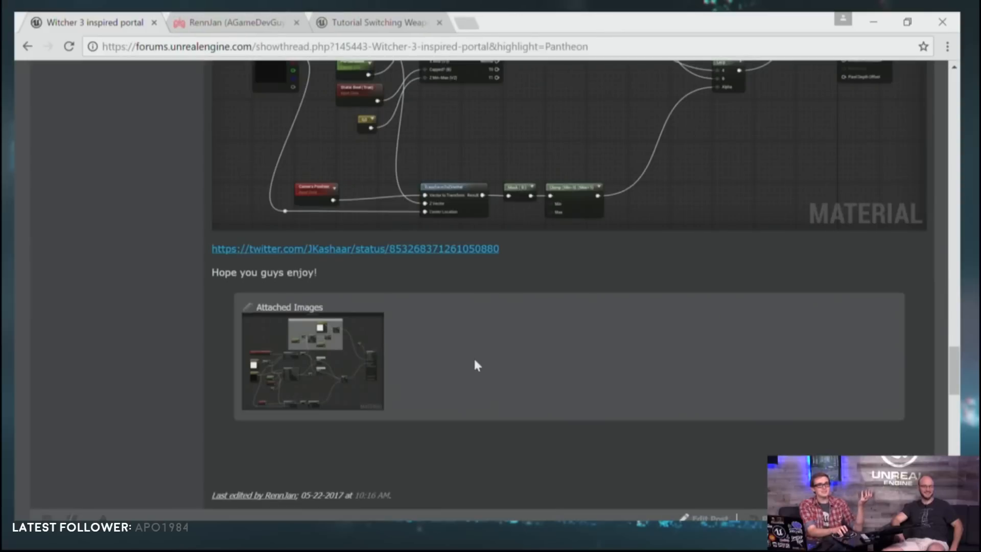
# Review the portal post back up to its animation, and browse the posts on its author's Cartrdge profile.
pyautogui.scroll(10, 473, 356)
pyautogui.scroll(15, 559, 408)
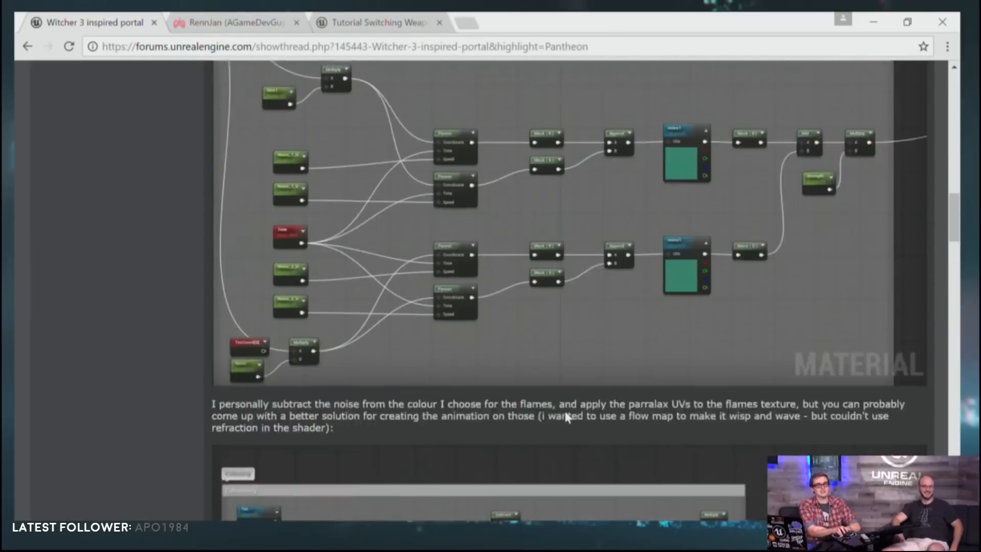
pyautogui.scroll(6, 304, 216)
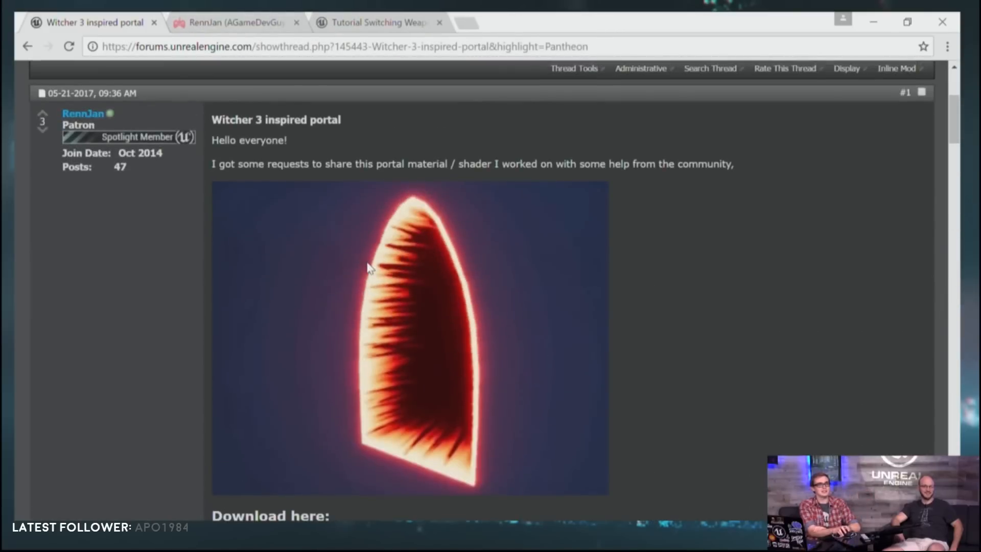
pyautogui.click(209, 20)
pyautogui.scroll(-7, 358, 220)
pyautogui.scroll(7, 369, 232)
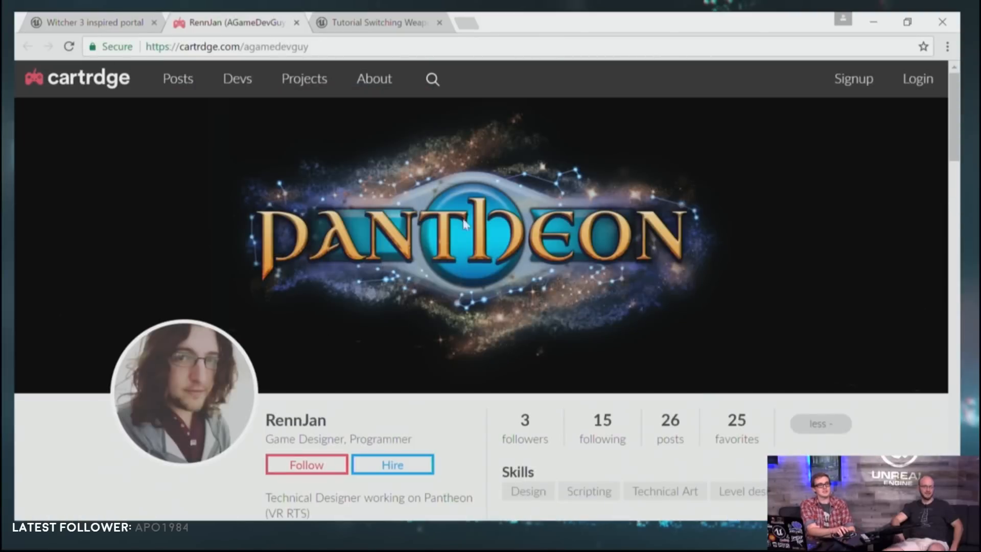
pyautogui.scroll(-8, 663, 330)
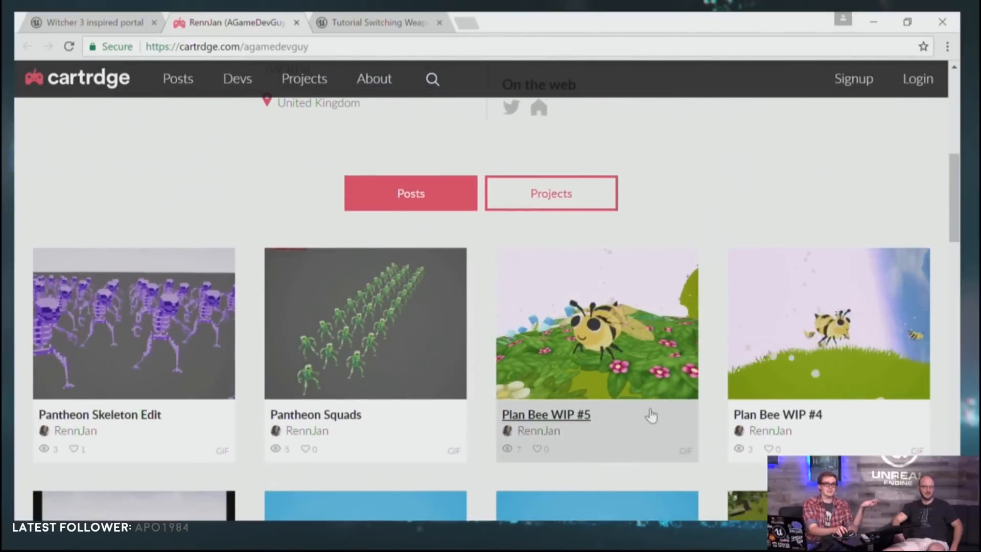
pyautogui.scroll(-3, 654, 408)
pyautogui.scroll(-9, 693, 405)
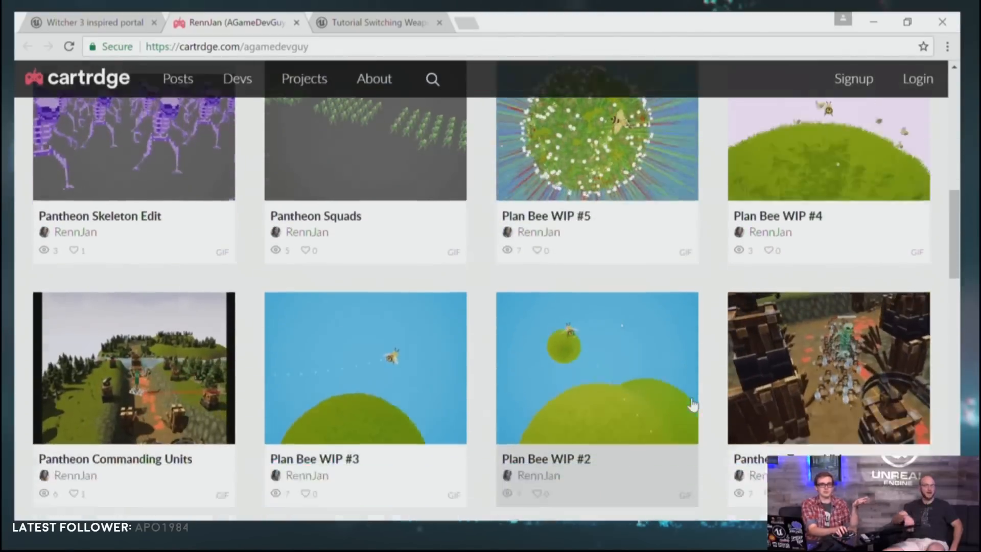
pyautogui.scroll(-2, 694, 404)
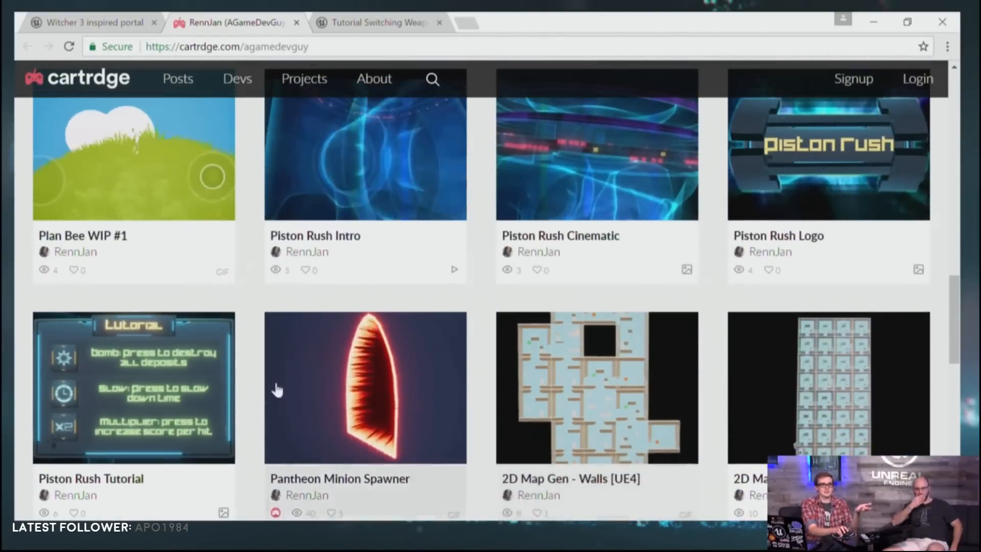
# View the Pantheon Minion Spawner post on Cartrdge, and close both the Cartrdge and portal forum pages.
pyautogui.click(462, 407)
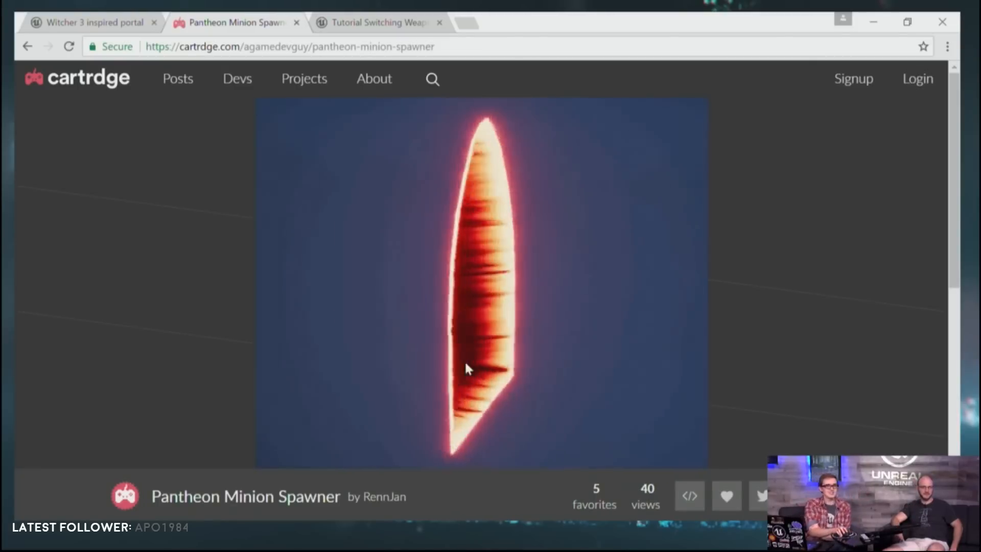
pyautogui.scroll(-3, 500, 368)
pyautogui.scroll(3, 403, 105)
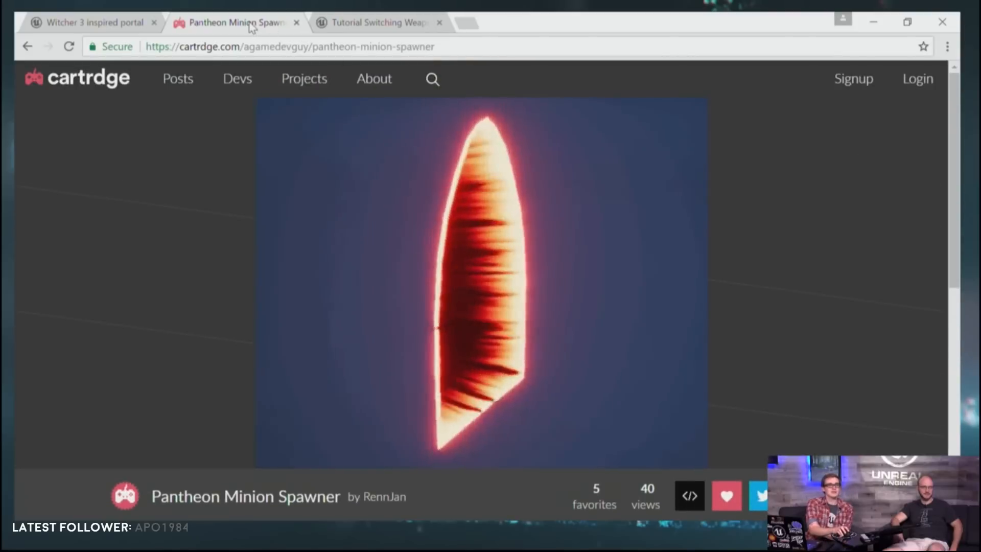
pyautogui.click(97, 23)
pyautogui.middleClick(190, 24)
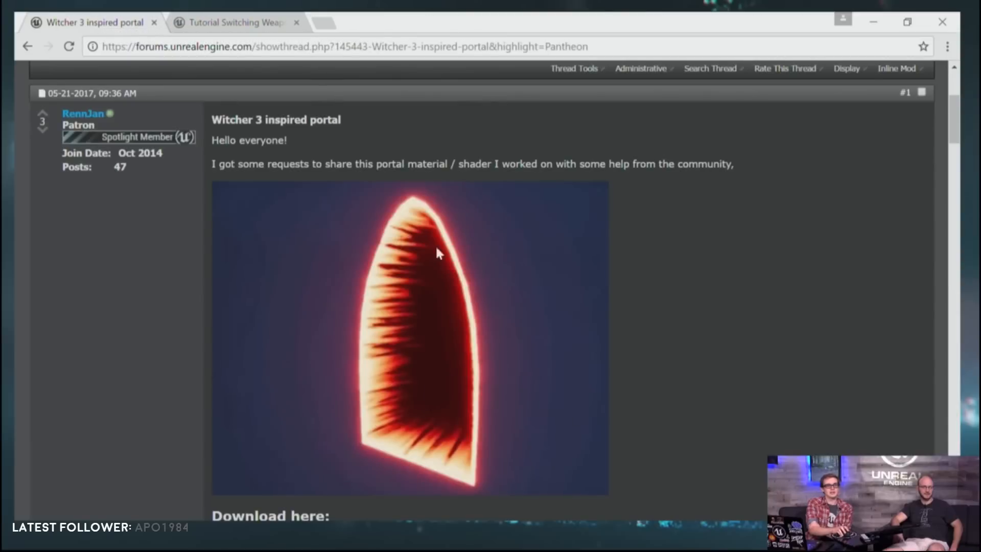
pyautogui.middleClick(99, 21)
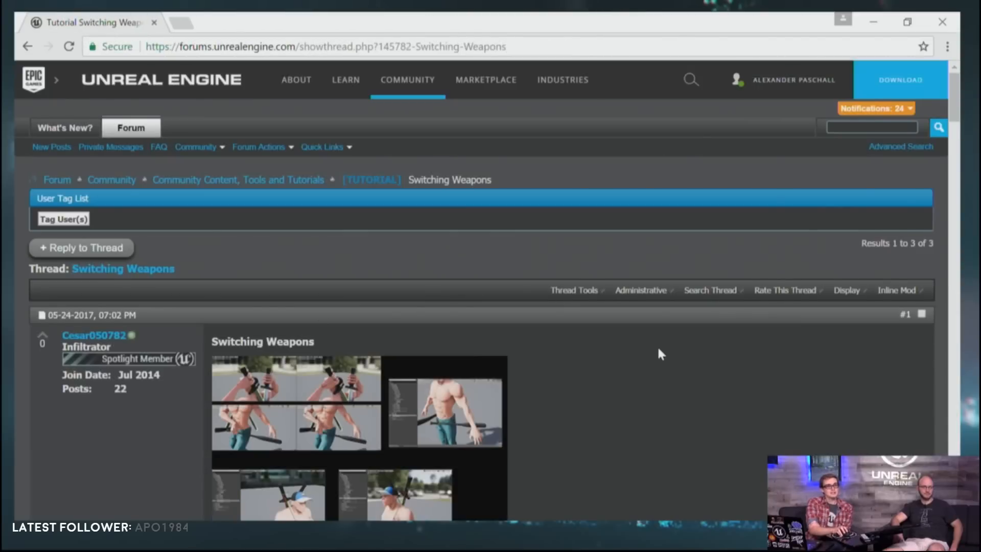
# Look over the character poses and weapon mesh images at the start of the Switching Weapons tutorial post.
pyautogui.scroll(-5, 660, 345)
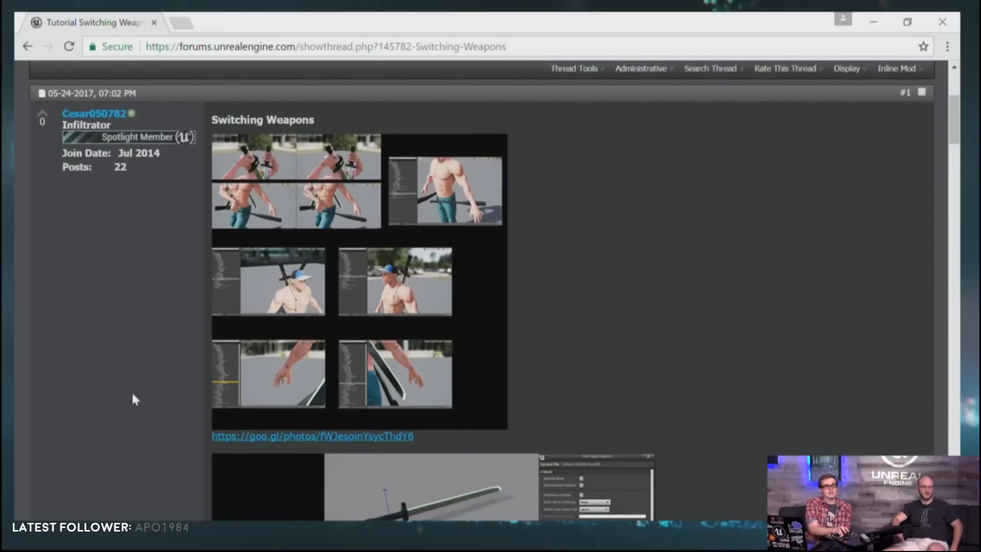
pyautogui.scroll(-2, 364, 391)
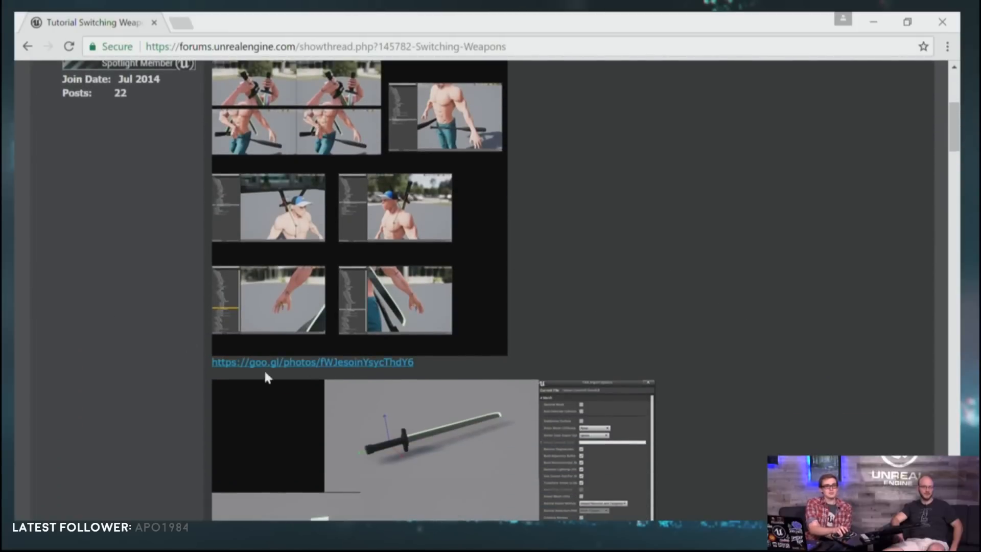
pyautogui.scroll(-5, 515, 363)
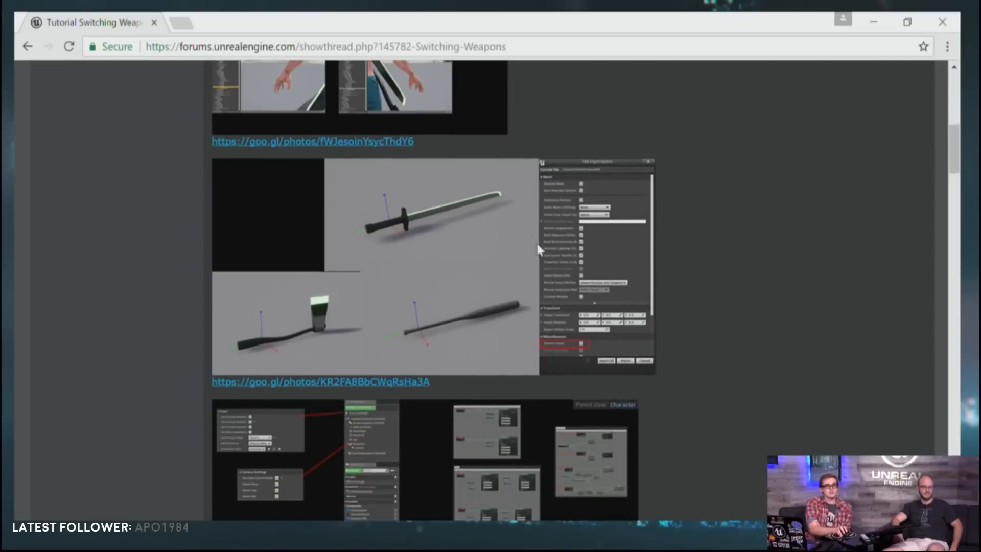
pyautogui.scroll(5, 532, 241)
pyautogui.scroll(2, 326, 284)
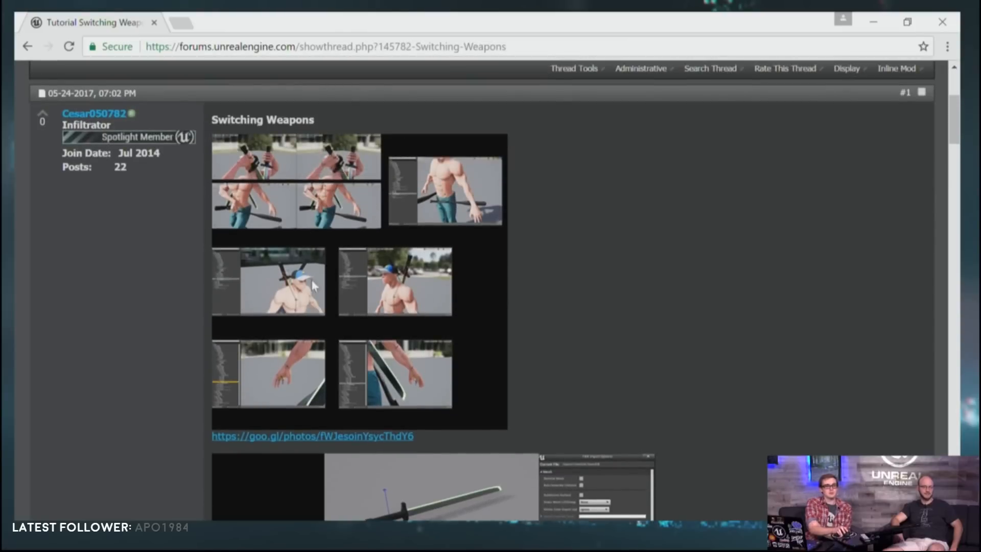
# Examine the tutorial's construction script, event graph and anim graph images and its weapon wheel diagrams, and return to the post's start.
pyautogui.scroll(-3, 695, 313)
pyautogui.scroll(-10, 699, 320)
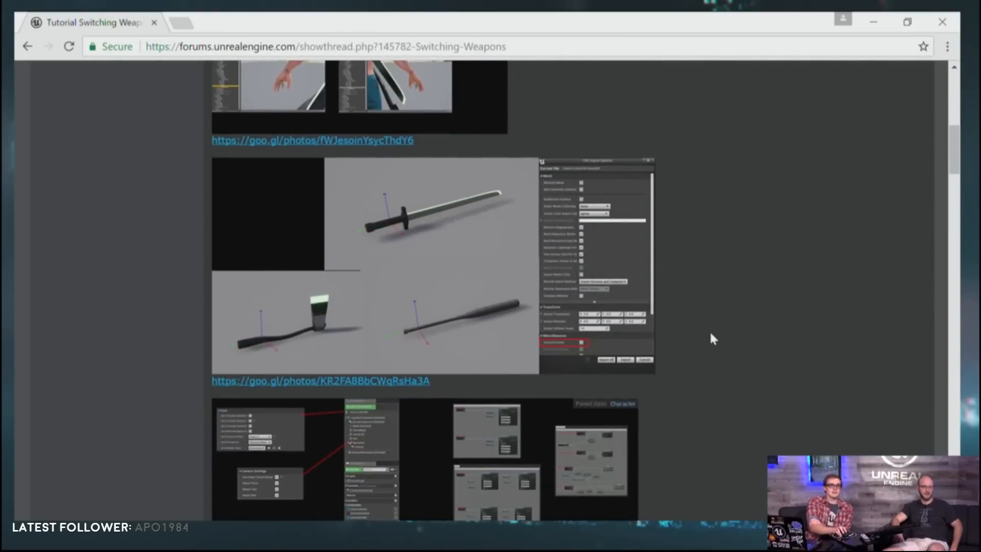
pyautogui.scroll(-18, 529, 358)
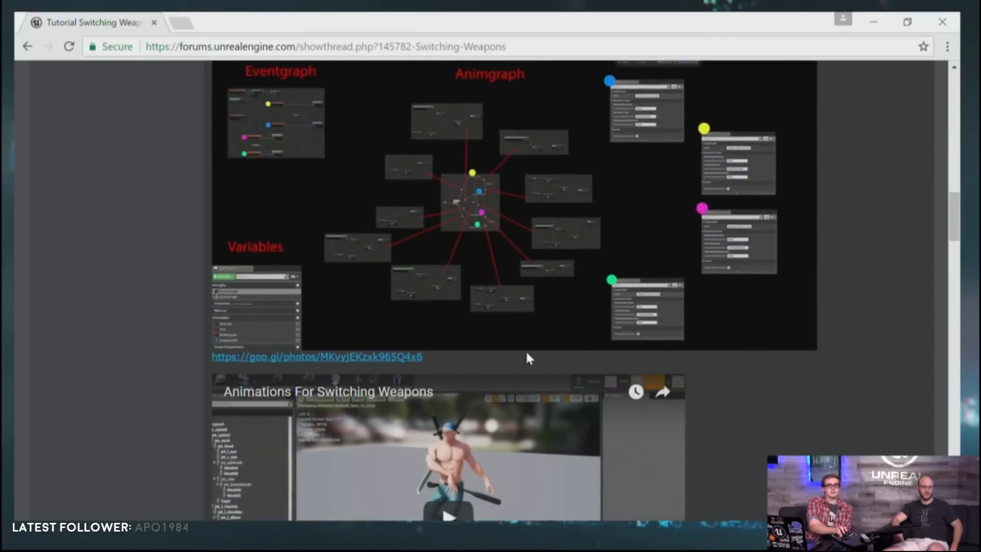
pyautogui.scroll(-18, 532, 361)
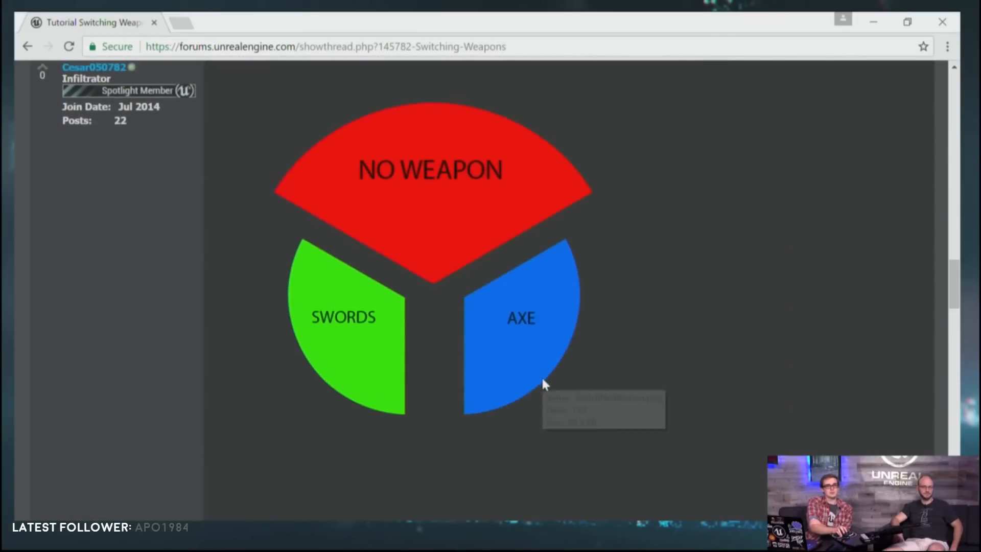
pyautogui.scroll(-4, 543, 385)
pyautogui.scroll(20, 572, 394)
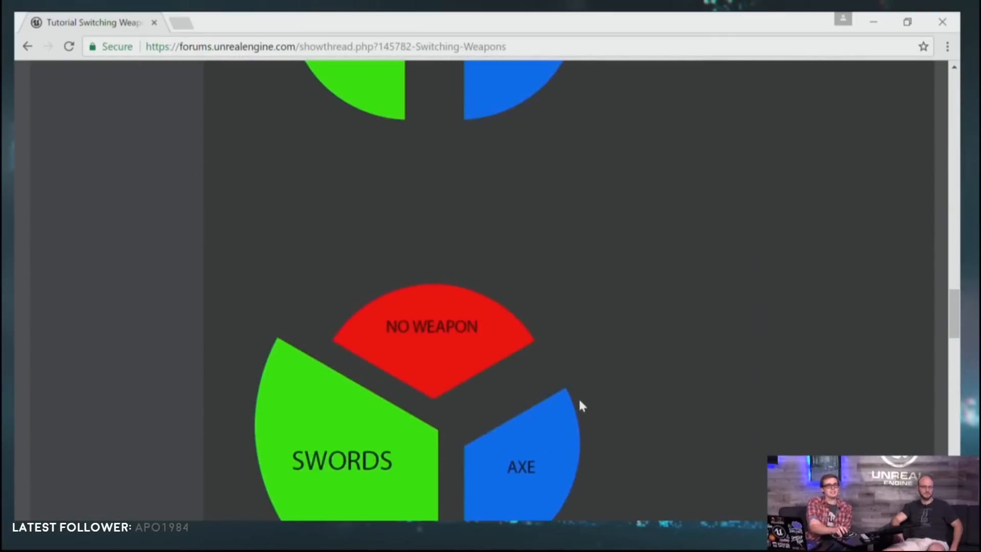
pyautogui.scroll(7, 654, 381)
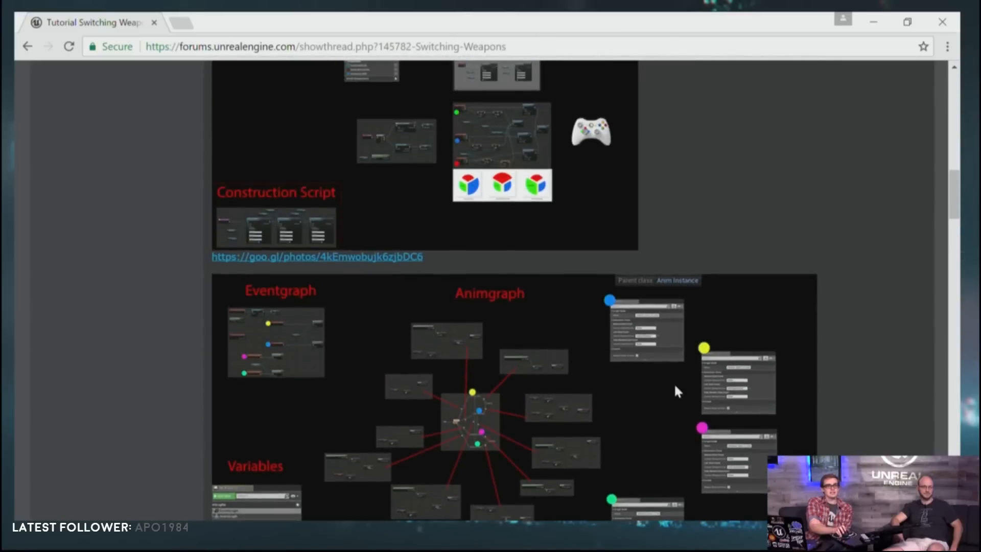
pyautogui.scroll(5, 675, 396)
pyautogui.scroll(10, 695, 407)
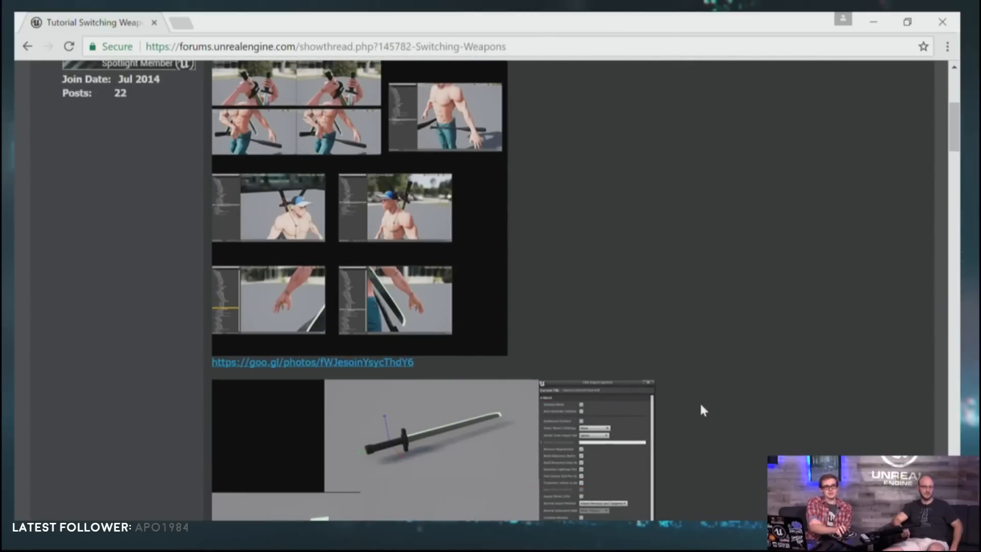
pyautogui.scroll(3, 696, 417)
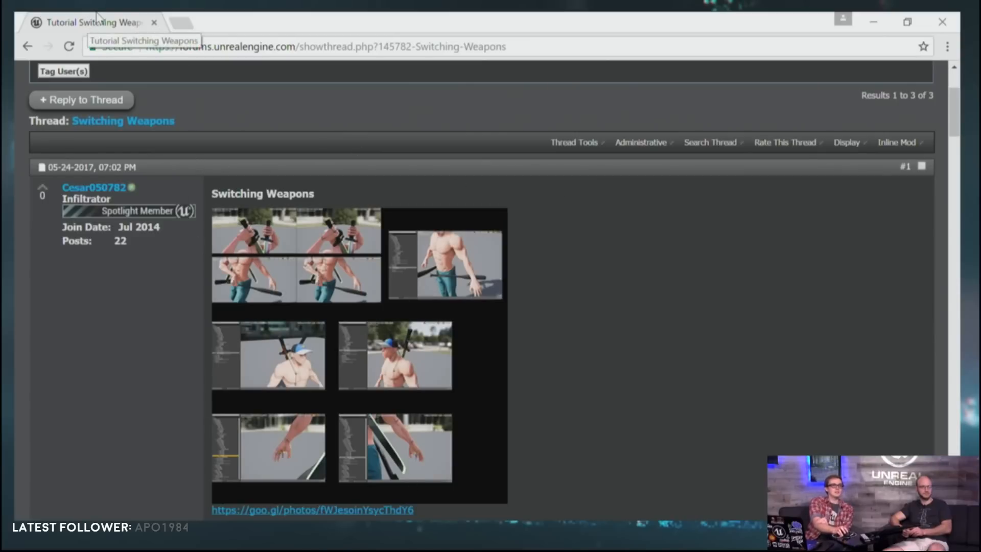
# Switch to Unreal Editor, minimize it, and show the 1Fortnite.png screenshot full screen in Photos.
pyautogui.hotkey('alt', 'Tab')
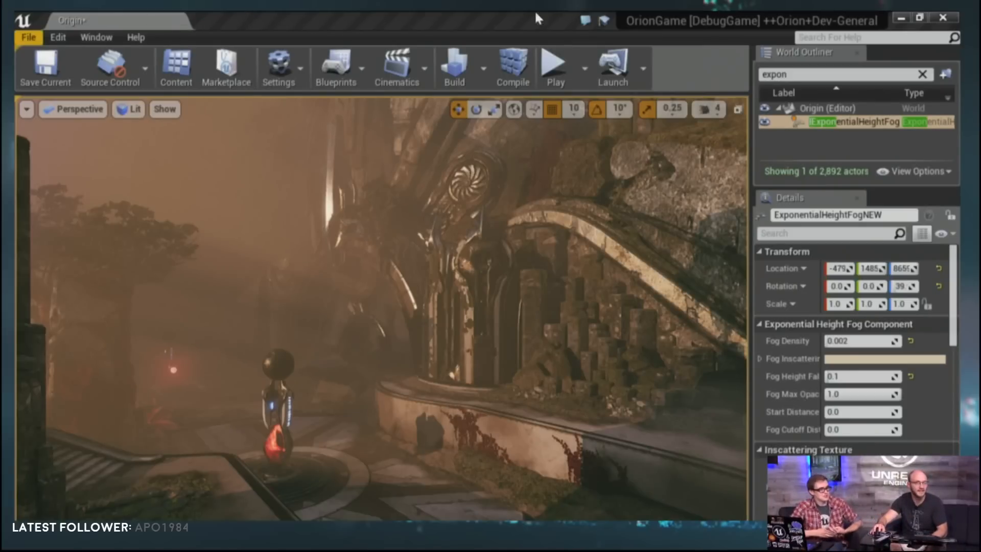
pyautogui.click(903, 18)
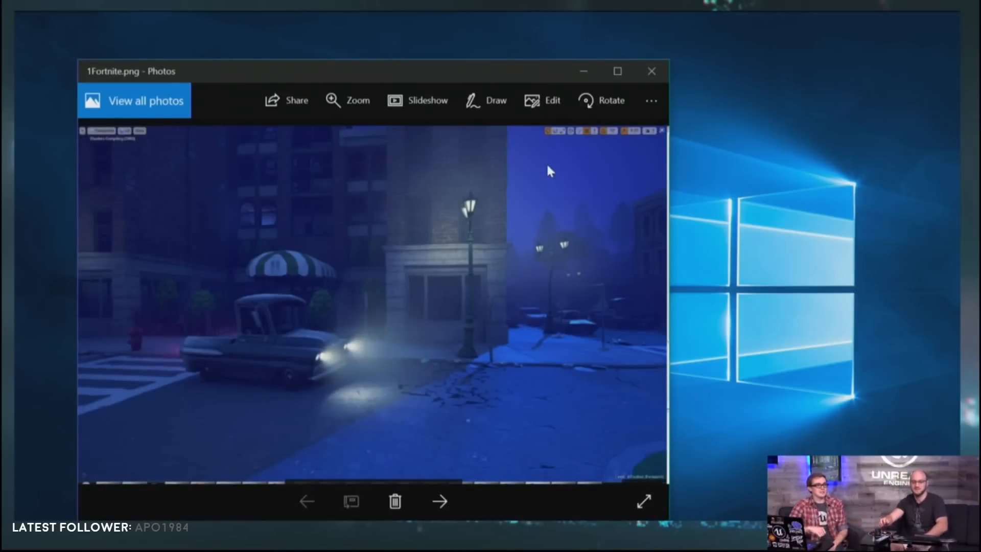
pyautogui.click(645, 515)
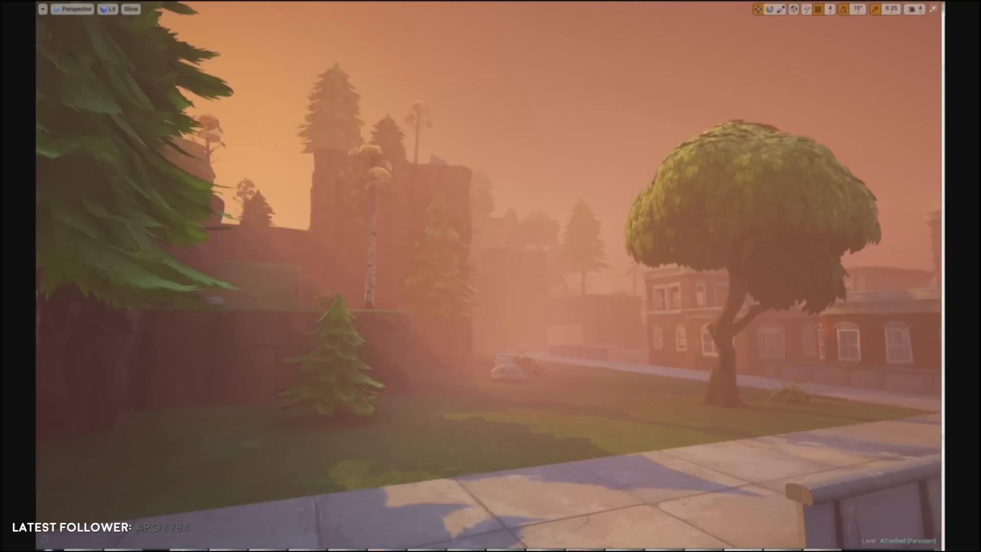
# Go through the Fortnite fog and sky occlusion screenshots full screen, and close their Photos window.
pyautogui.press('2')
pyautogui.press('1')
pyautogui.press('1')
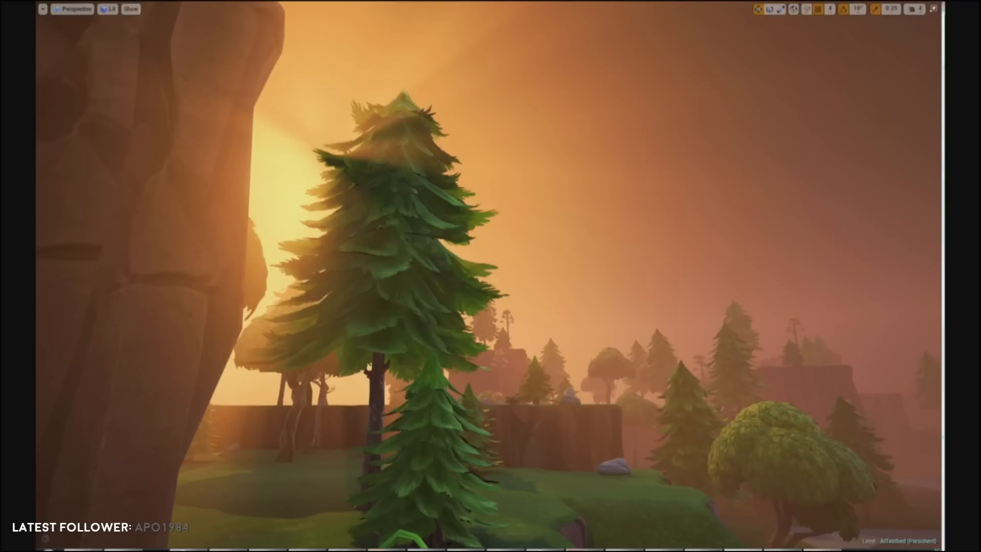
pyautogui.press('2')
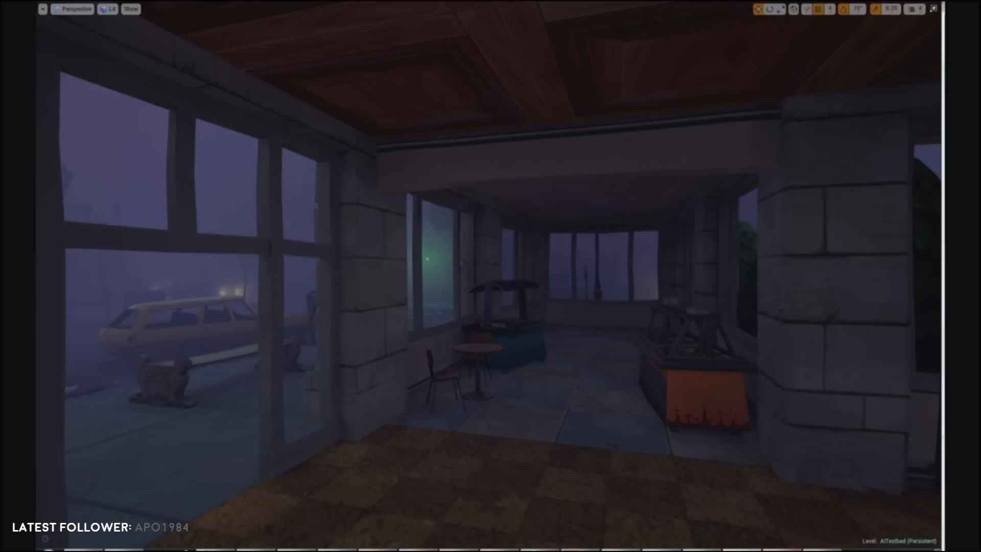
pyautogui.press('Escape')
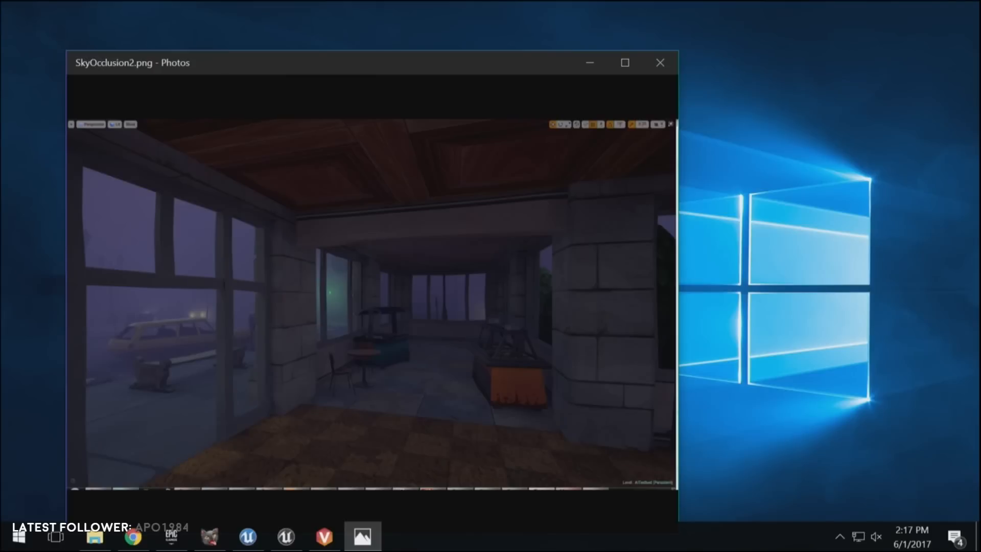
pyautogui.click(669, 66)
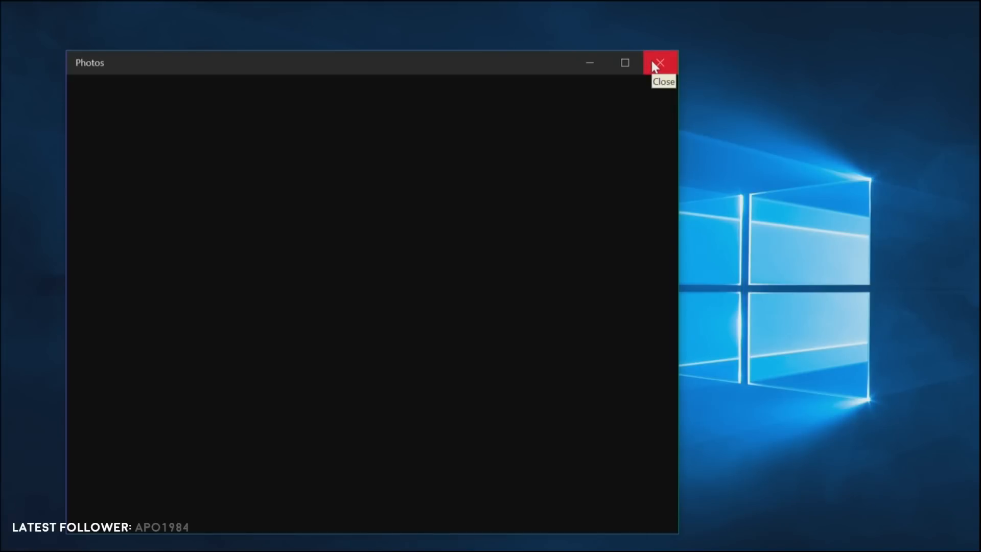
pyautogui.click(654, 66)
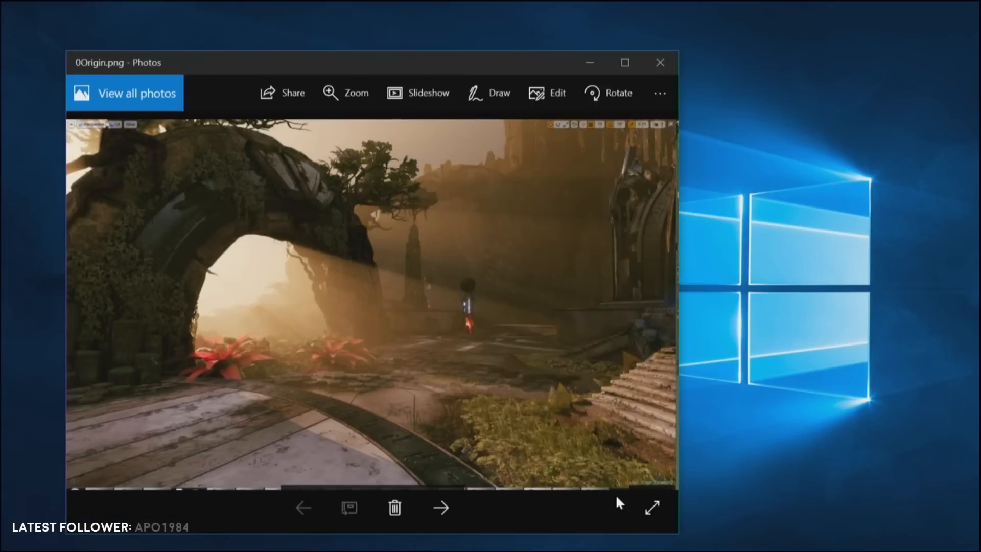
# Show 0Origin.png full screen in Photos and advance to the next Origin screenshot.
pyautogui.click(652, 507)
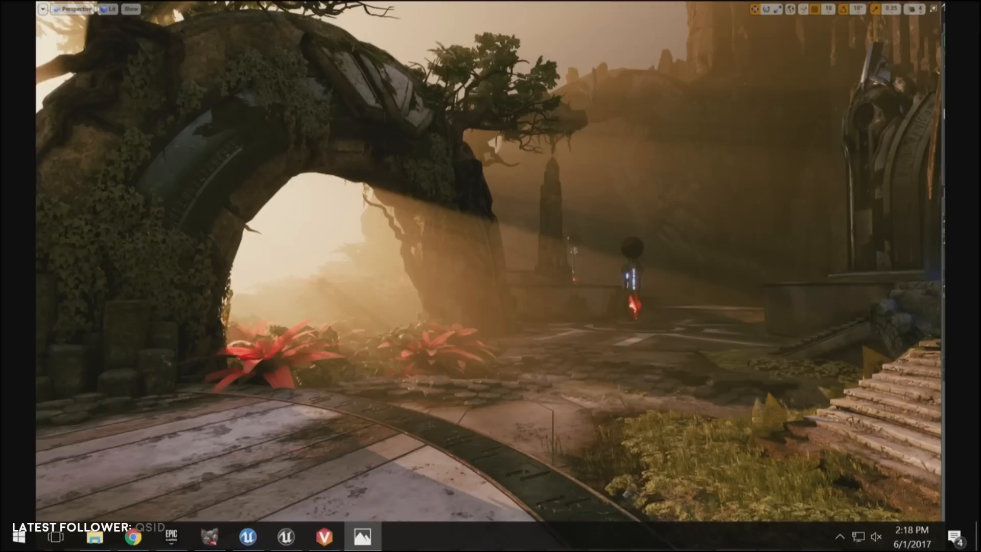
pyautogui.press('Right')
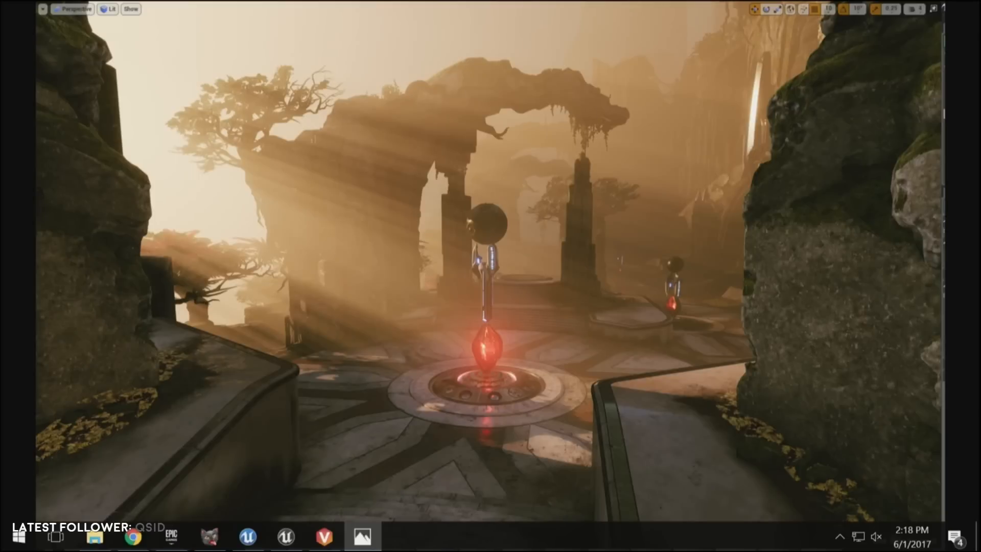
# Go through the remaining Origin screenshots of the sunlit arch and the red and blue lit night scenes, and close their Photos window.
pyautogui.press('Right')
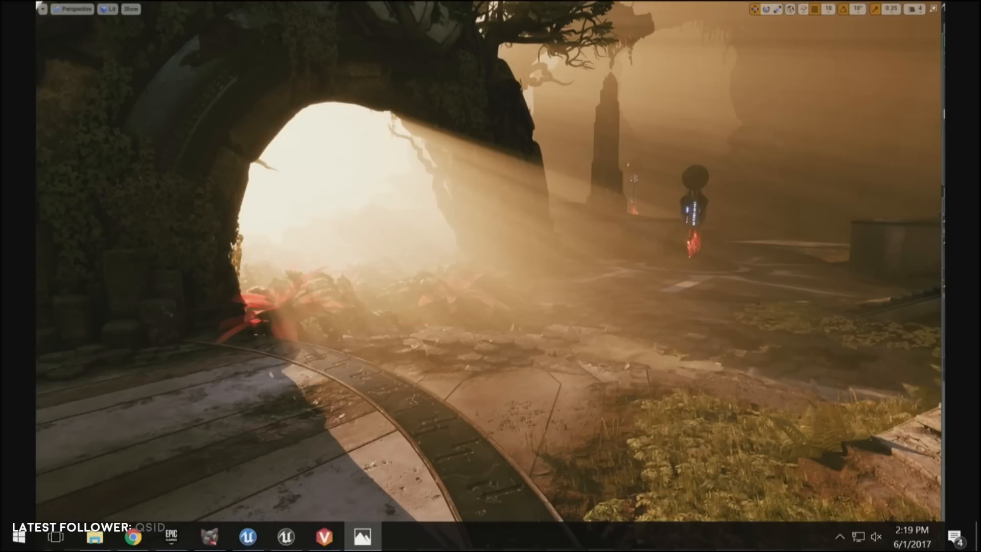
pyautogui.press('Right')
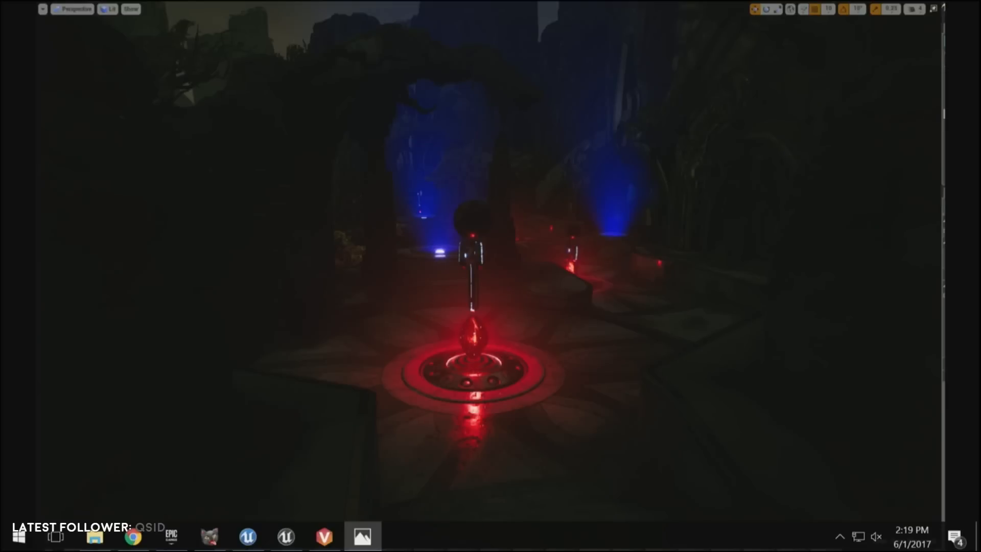
pyautogui.press('Right')
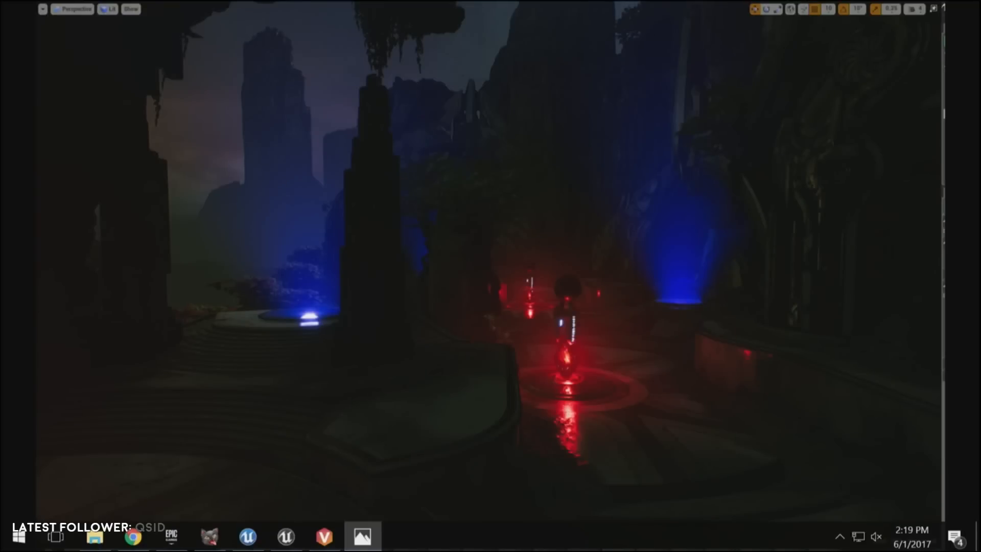
pyautogui.press('Left')
pyautogui.press('Right')
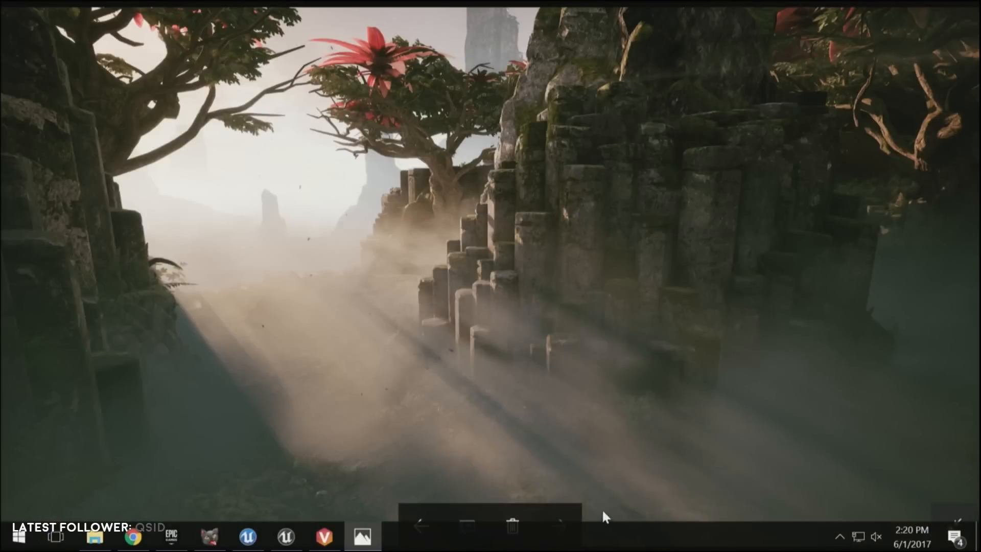
pyautogui.press('Escape')
pyautogui.click(667, 61)
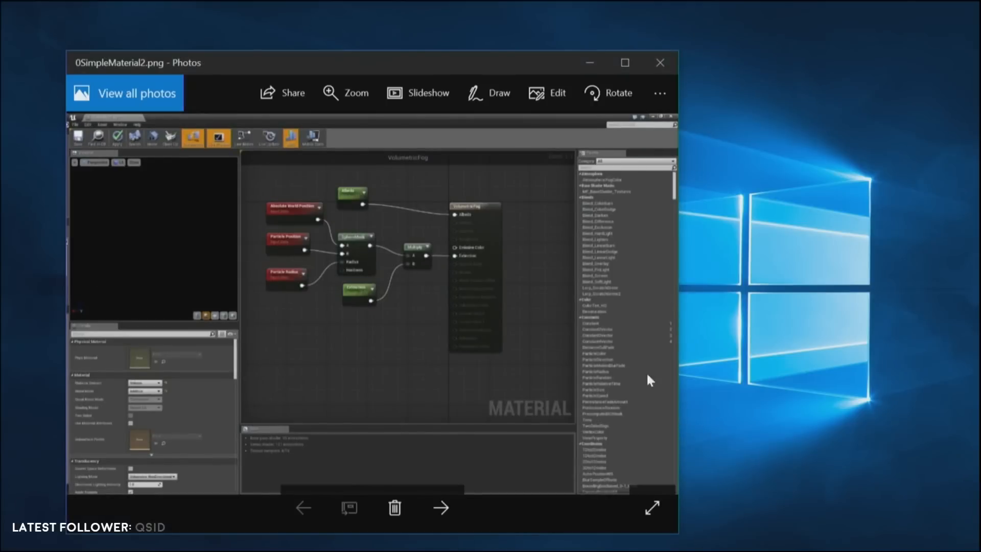
# Show the VolumetricFog material graph in 0SimpleMaterial2.png full screen in Photos, and leave full screen.
pyautogui.click(666, 521)
pyautogui.moveTo(665, 551)
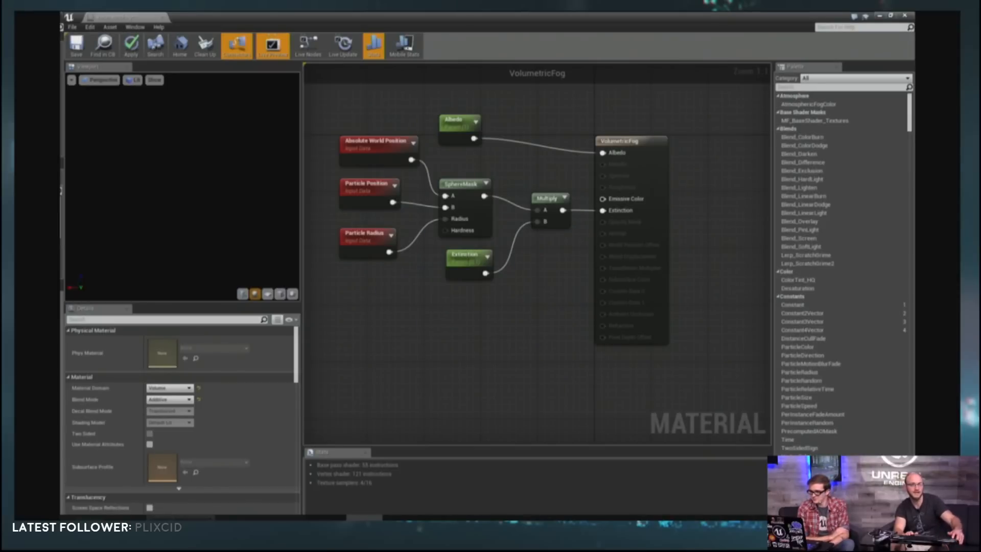
pyautogui.press('Escape')
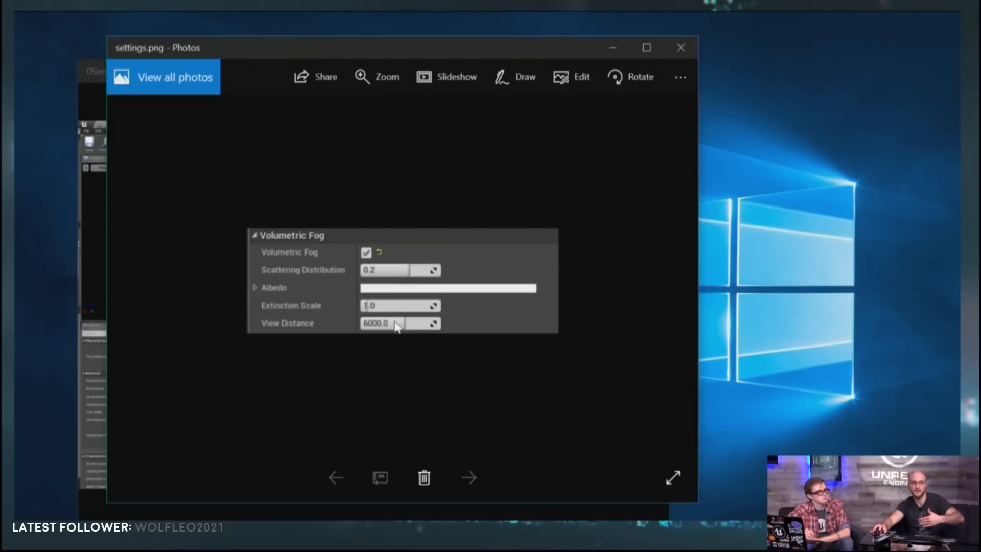
# Close the settings.png window and show the 0SimpleMaterial2.png material graph full screen again.
pyautogui.click(681, 49)
pyautogui.moveTo(557, 204)
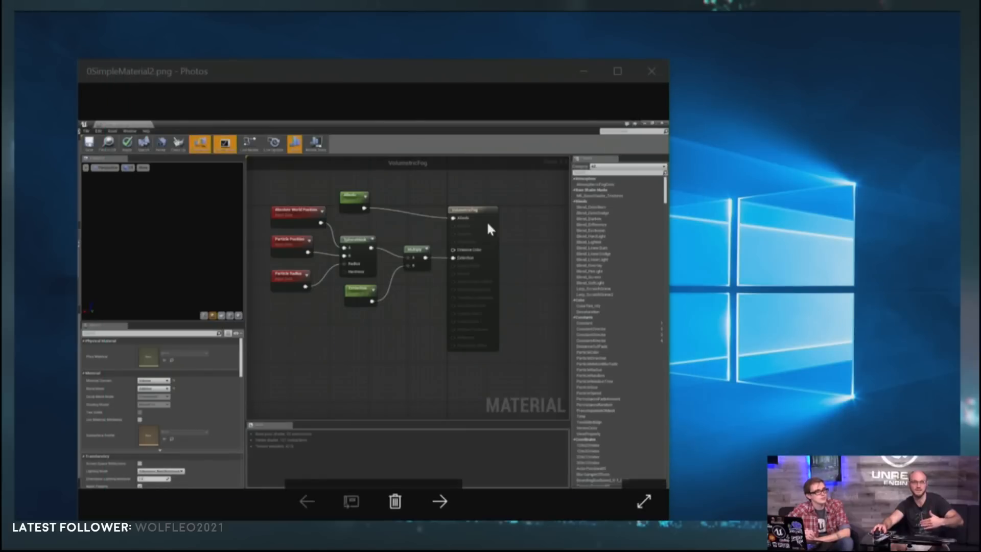
pyautogui.click(642, 502)
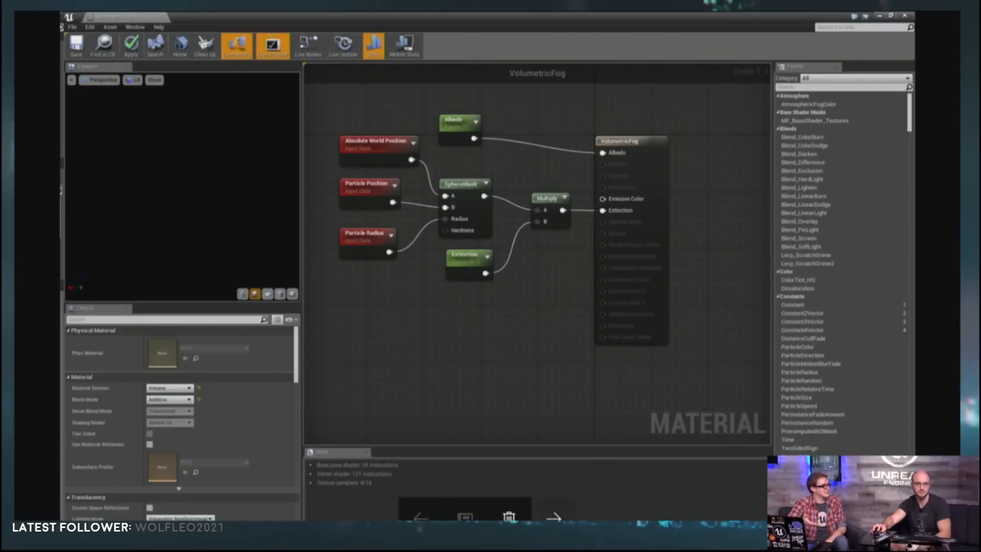
pyautogui.press('Right')
pyautogui.press('Left')
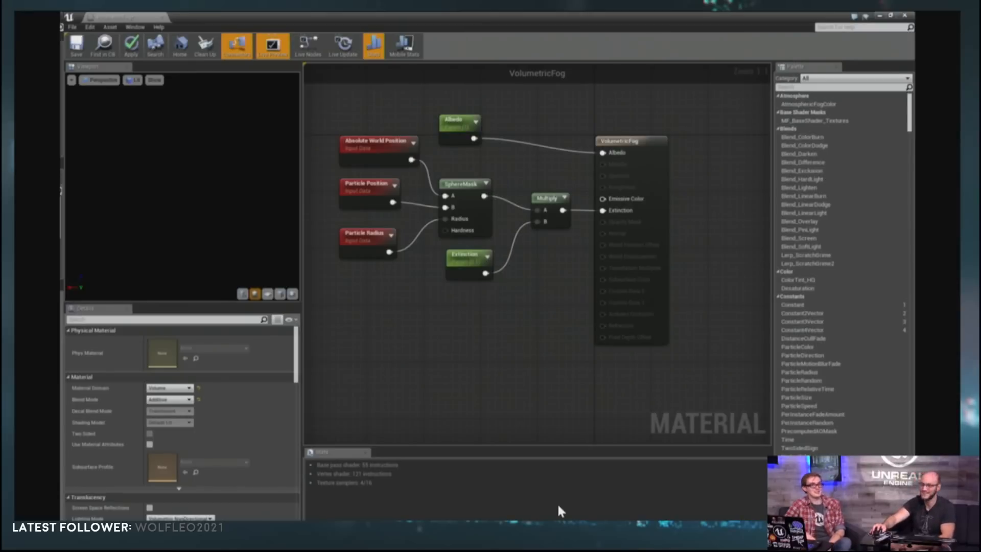
# Compare the VolumetricFog material graph with the warehouse fog screenshot by switching back and forth between them.
pyautogui.moveTo(561, 506)
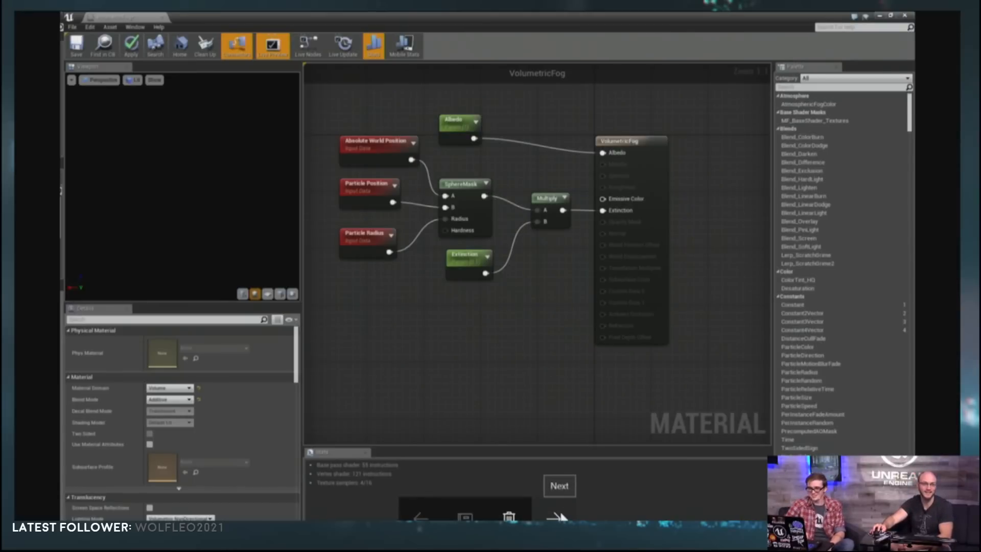
pyautogui.click(557, 517)
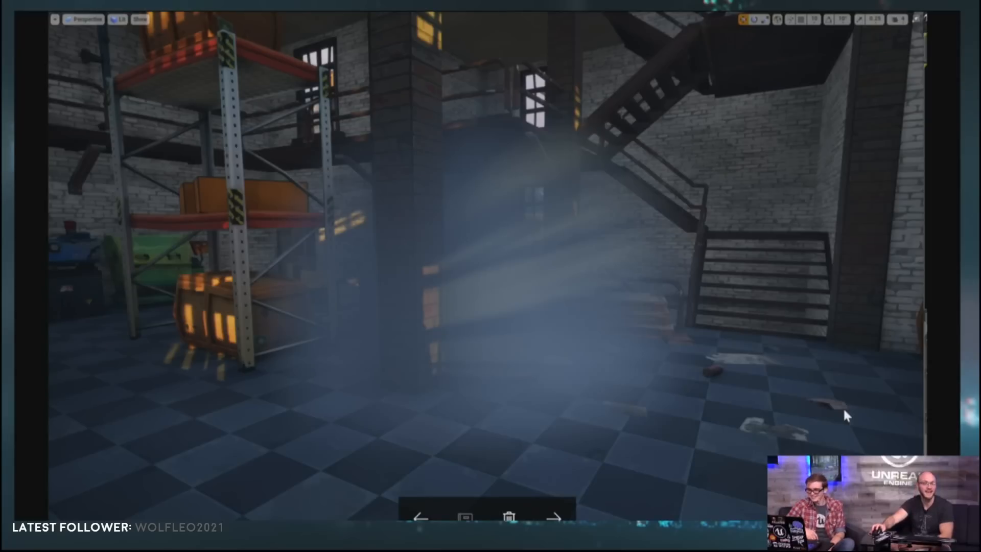
pyautogui.click(422, 511)
pyautogui.click(561, 509)
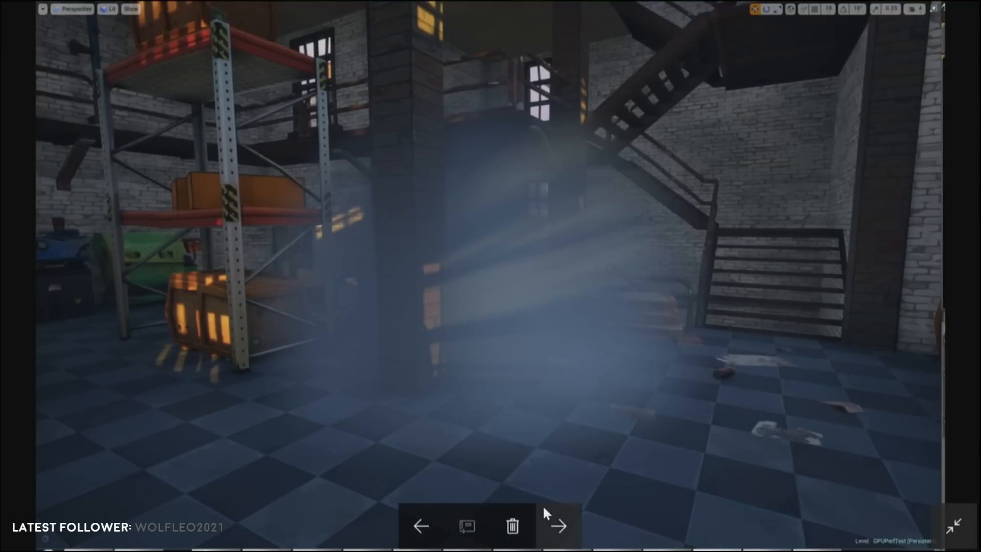
pyautogui.click(422, 525)
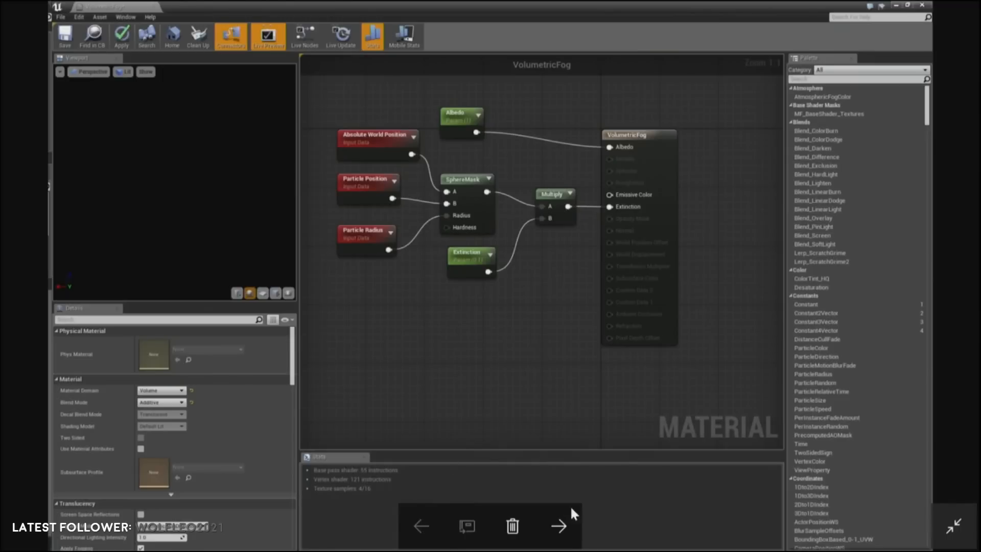
pyautogui.click(559, 524)
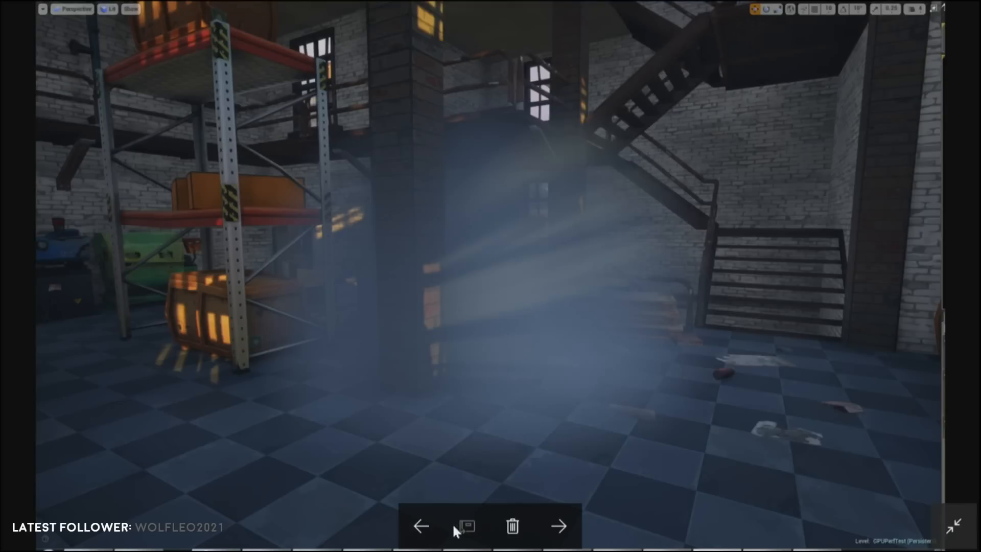
pyautogui.click(420, 526)
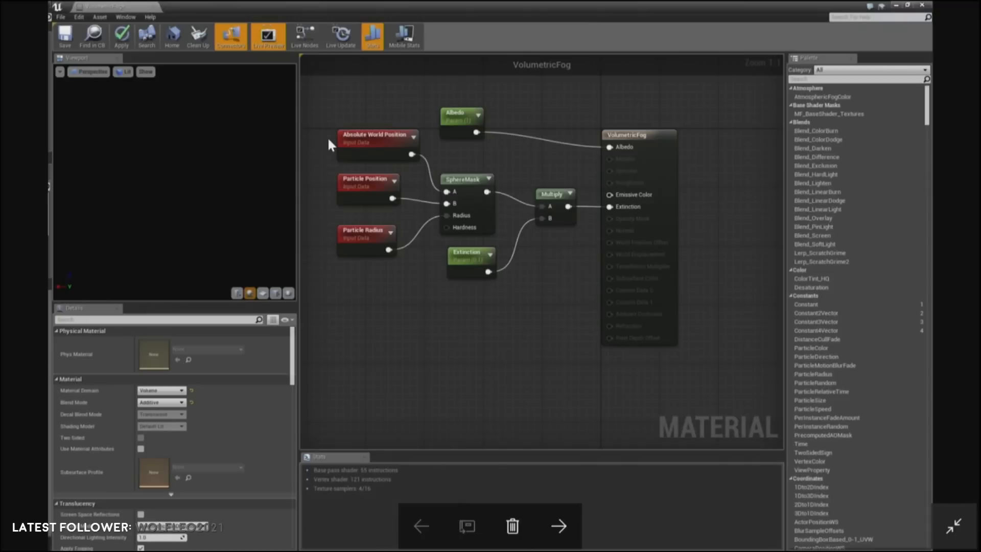
pyautogui.click(562, 525)
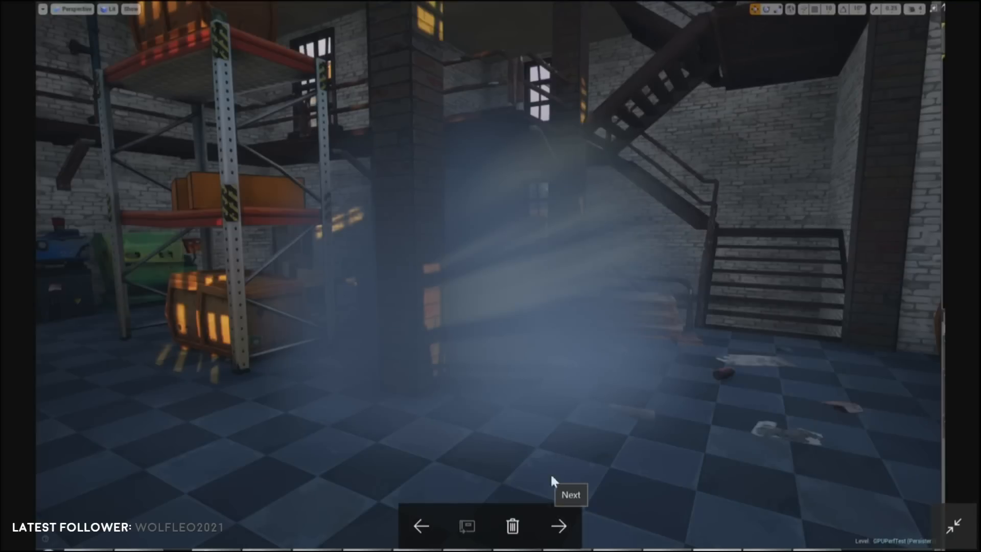
# Advance through the Fortnite street fog screenshots of the bus, the parked cars and the crosswalk.
pyautogui.click(569, 532)
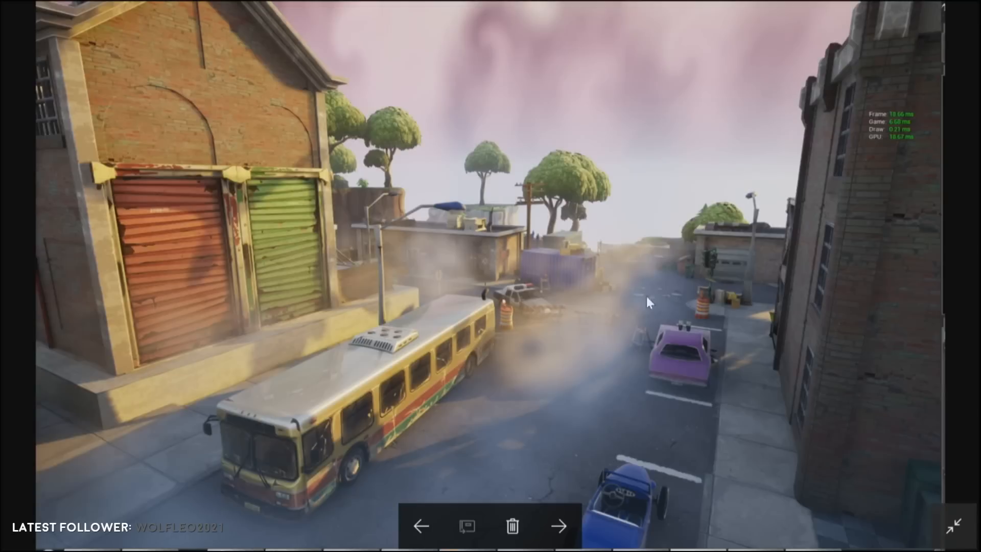
pyautogui.click(557, 534)
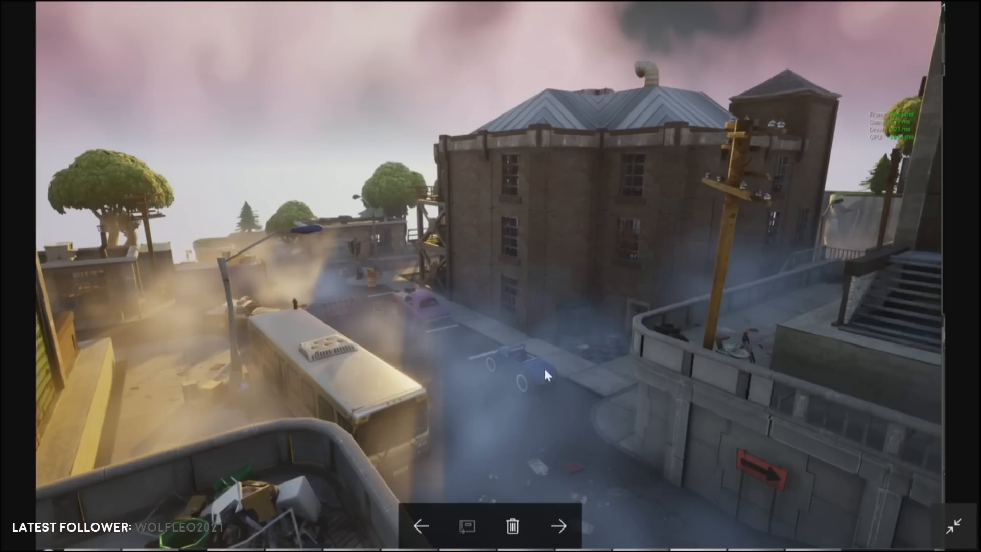
pyautogui.click(560, 525)
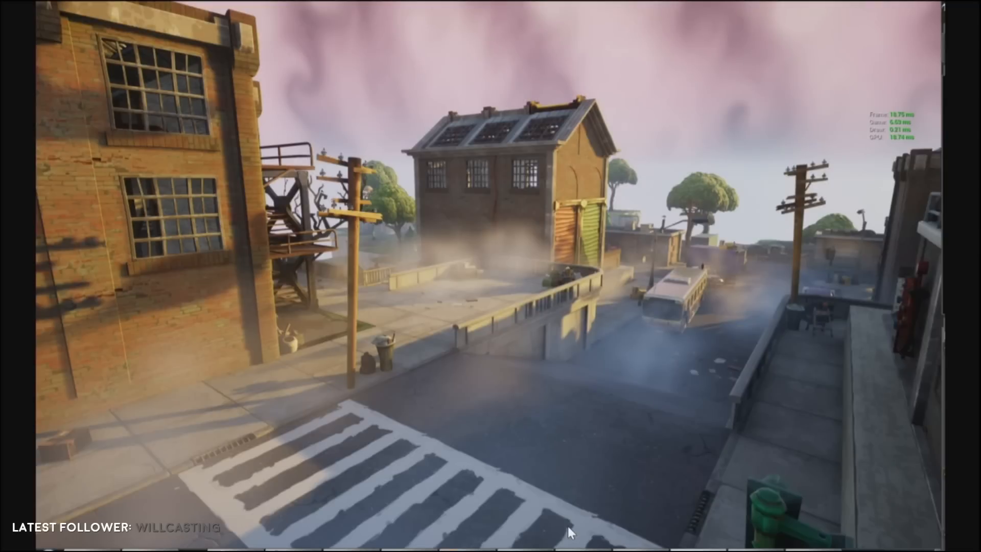
pyautogui.moveTo(570, 514)
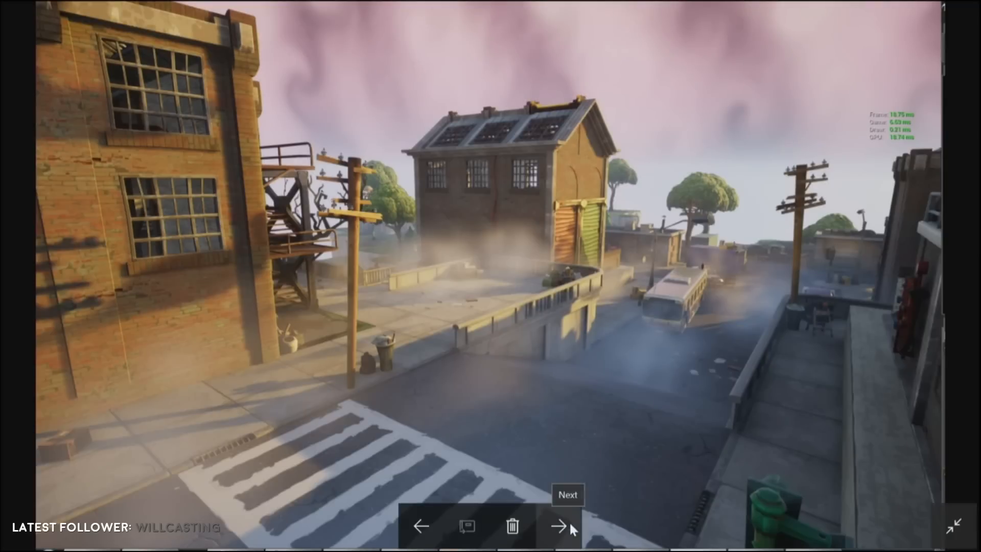
# Go back through the images to the VolumetricFog material graph, and return to the crosswalk street screenshot.
pyautogui.click(416, 530)
pyautogui.click(416, 530)
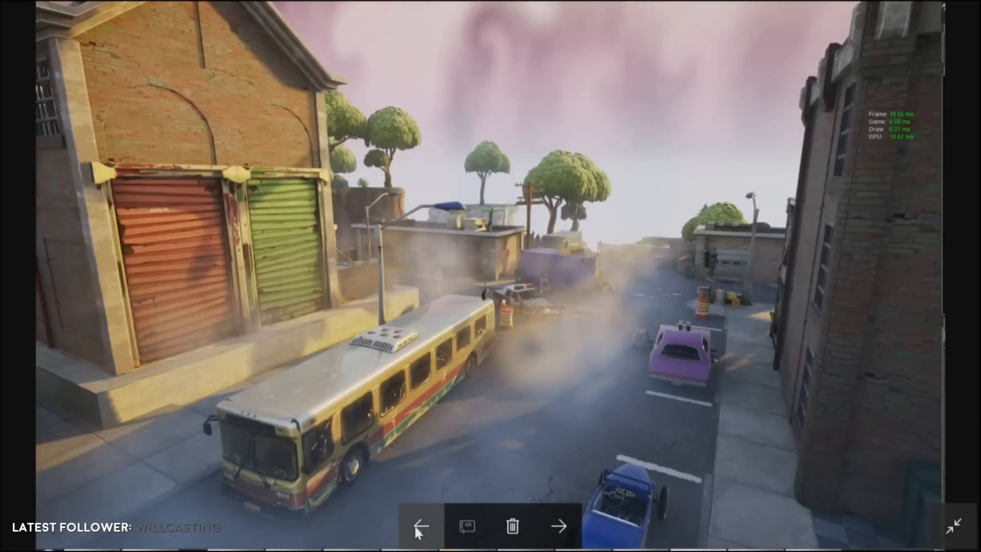
pyautogui.click(416, 529)
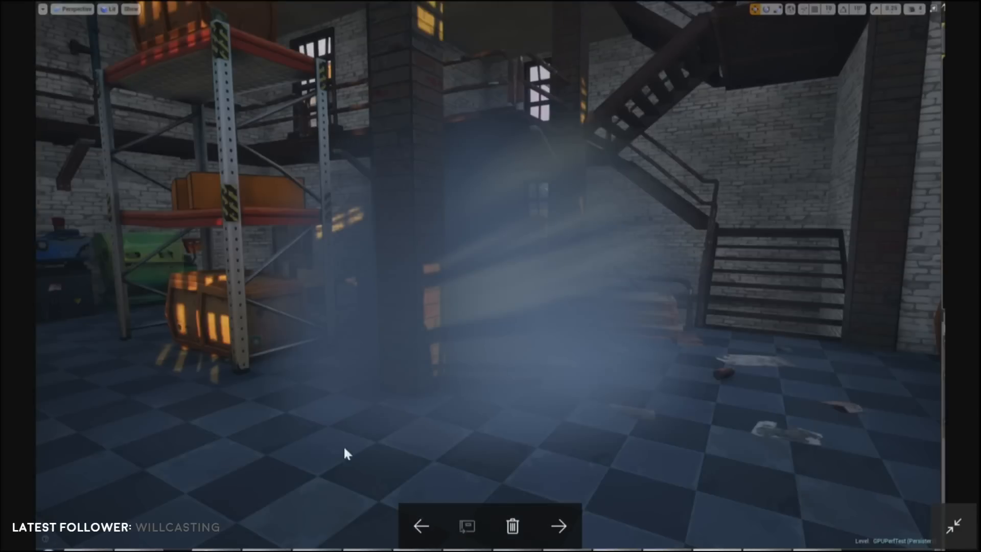
pyautogui.click(422, 526)
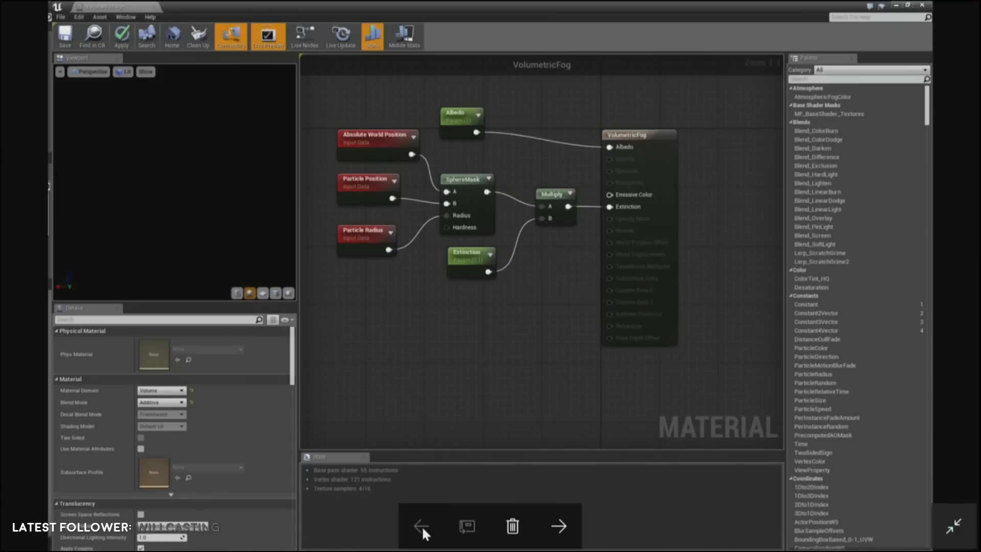
pyautogui.click(562, 523)
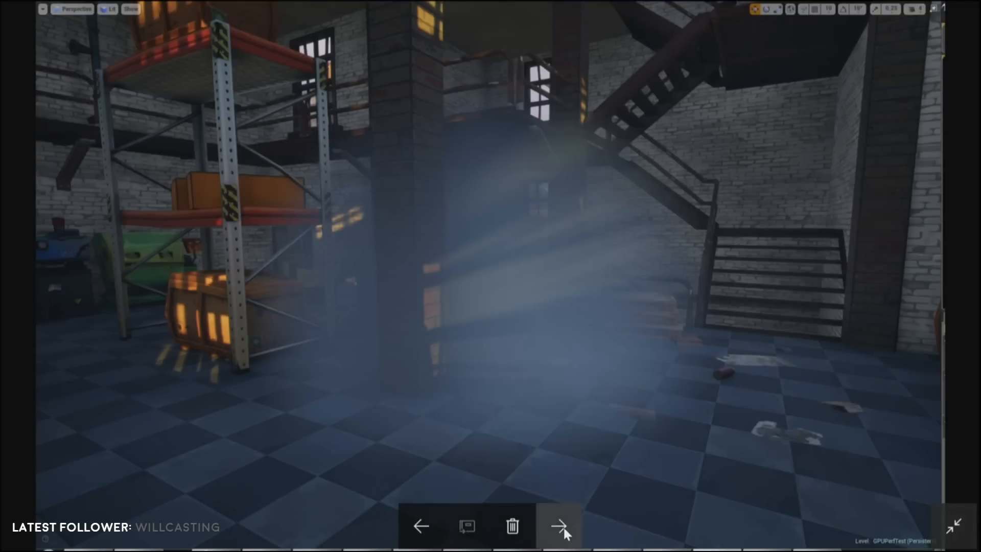
pyautogui.click(562, 526)
pyautogui.click(563, 526)
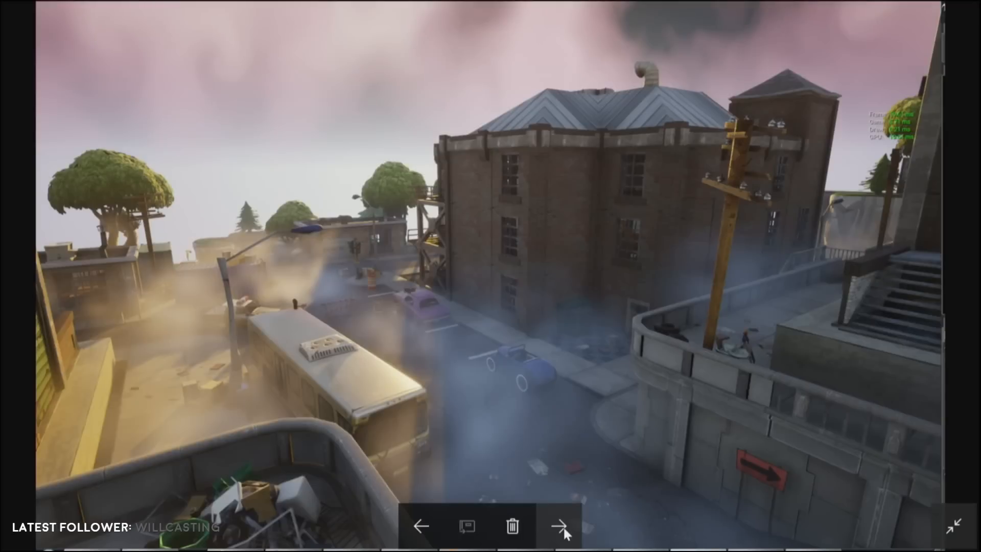
pyautogui.click(562, 525)
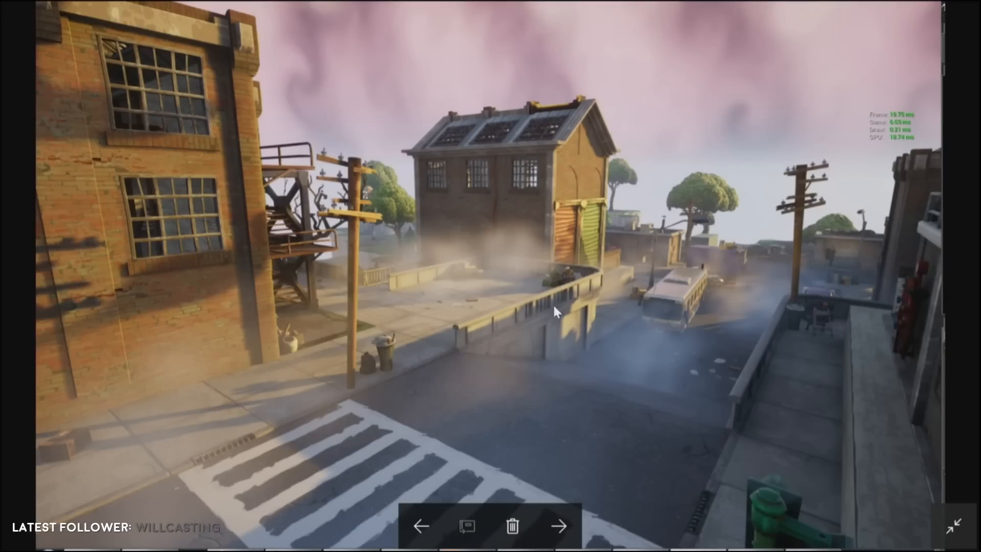
# Show the forest screenshot with scattered fog patches and the last screenshot of the car made of fog.
pyautogui.click(560, 525)
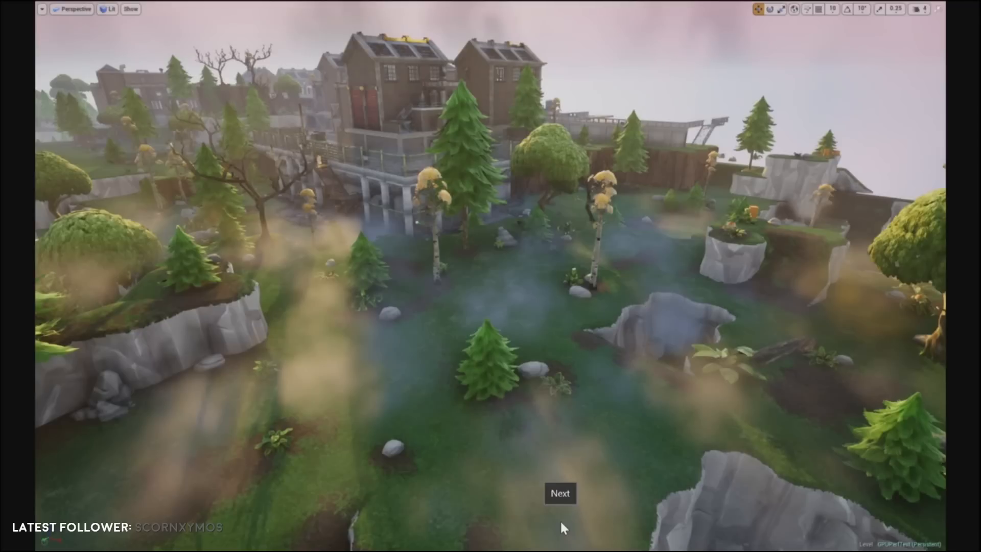
pyautogui.moveTo(563, 503)
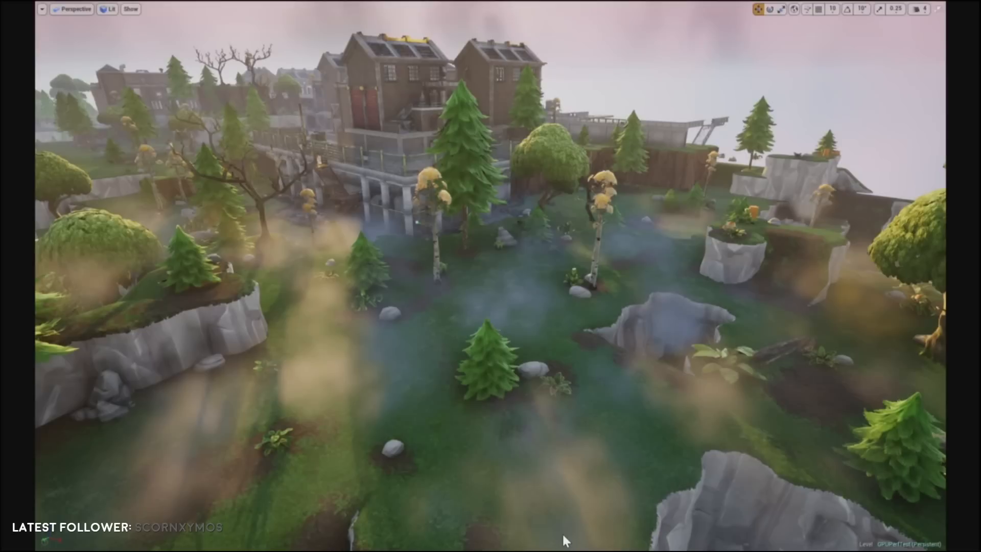
pyautogui.moveTo(562, 521)
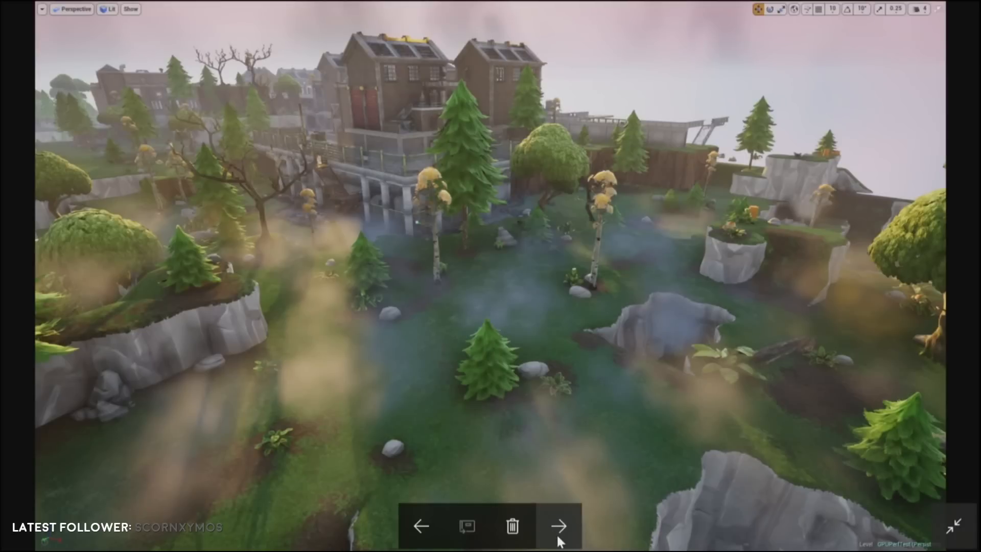
pyautogui.click(561, 527)
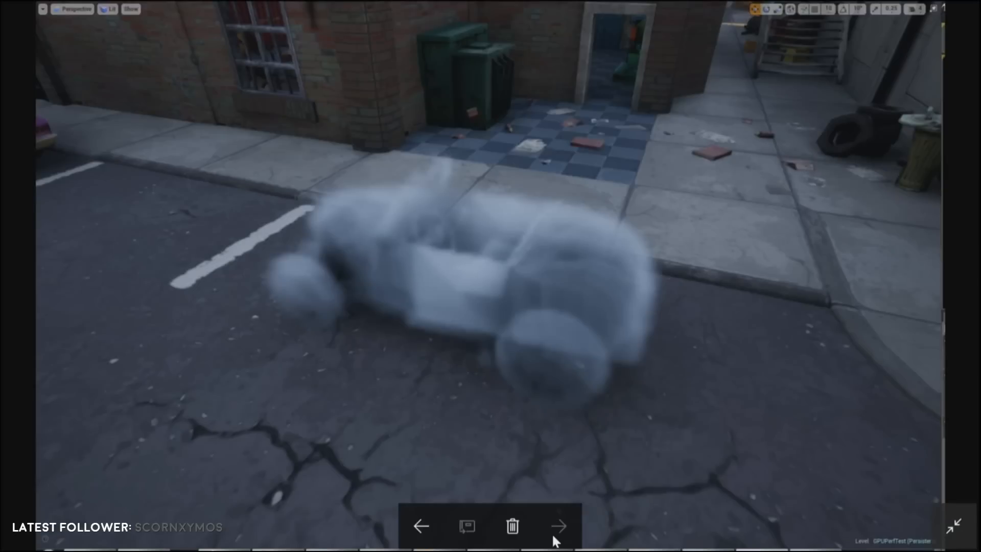
pyautogui.click(429, 532)
pyautogui.click(568, 542)
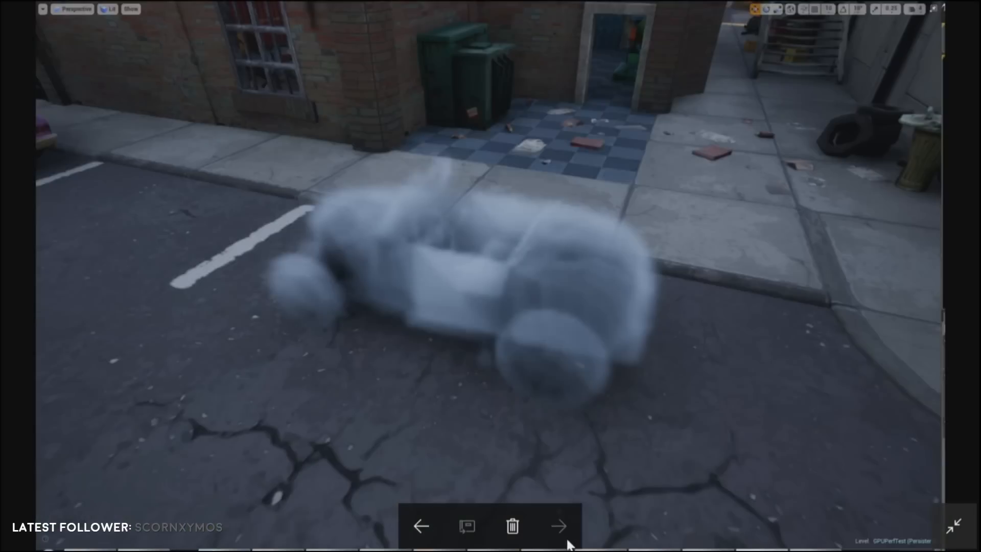
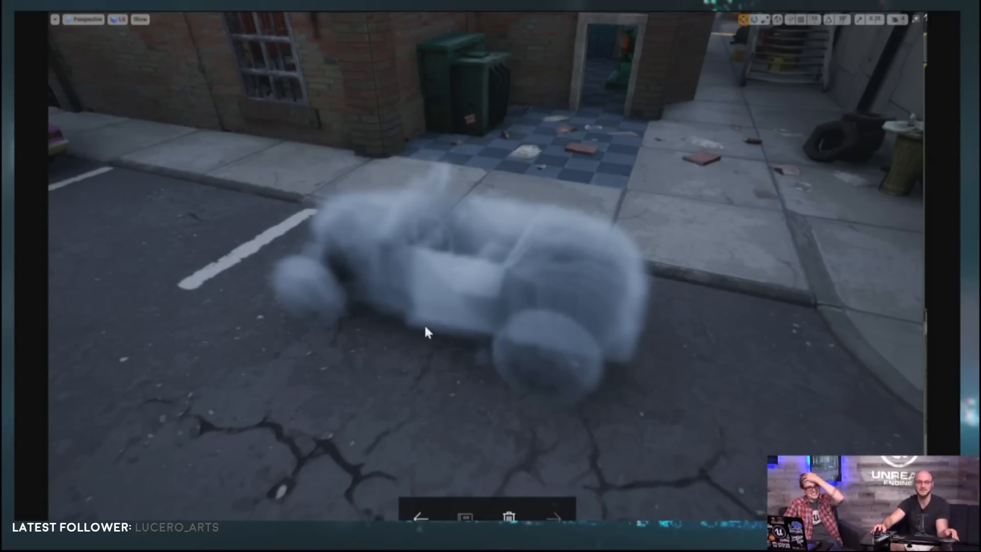
# Leave full screen, close the Photos window, and switch to the Chrome window with a new tab.
pyautogui.press('Escape')
pyautogui.click(649, 78)
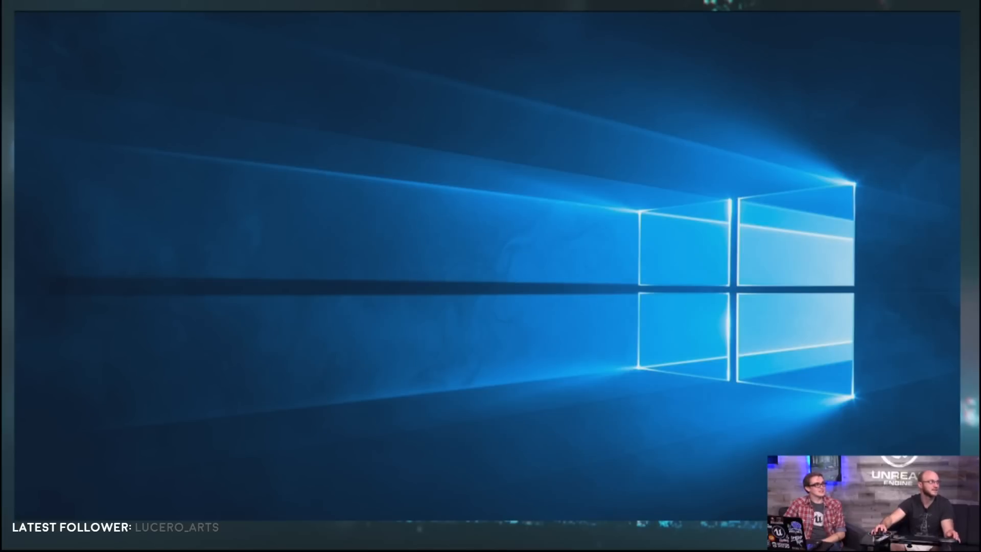
pyautogui.moveTo(15, 51); pyautogui.dragTo(424, 13)
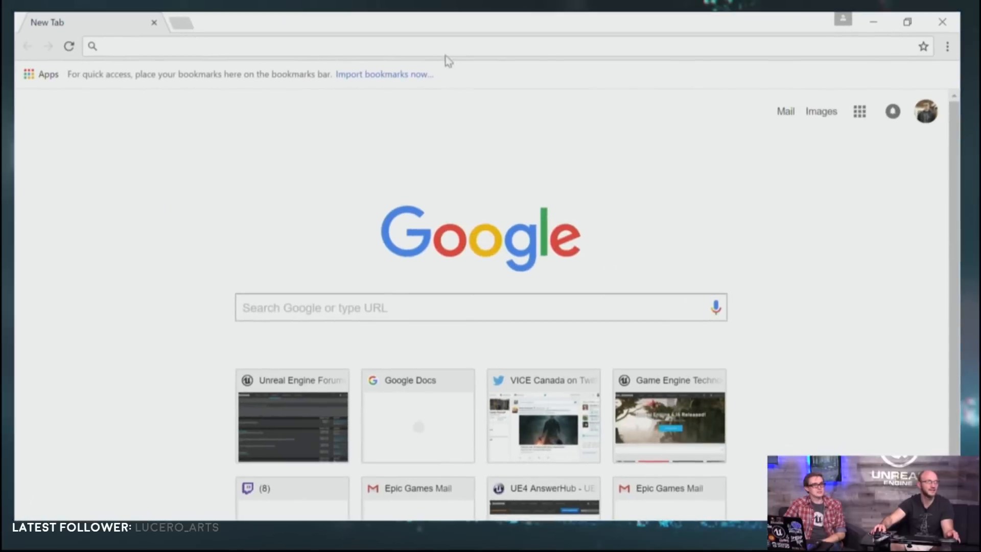
# Search Google for "volumetric fog doc" and open the Volumetric Fog page of the Unreal Engine 4 Documentation.
pyautogui.click(389, 320)
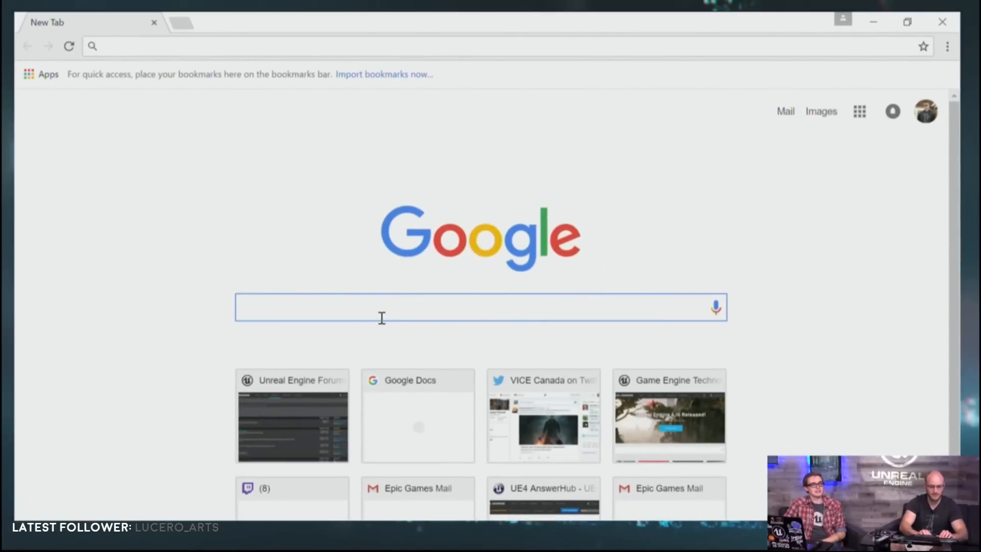
pyautogui.write('volumetric fog doc')
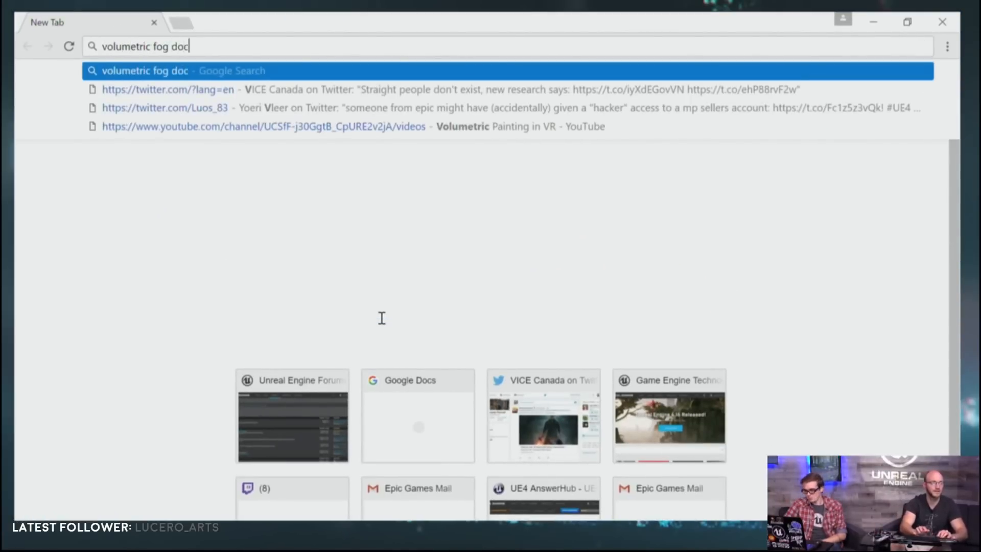
pyautogui.press('Return')
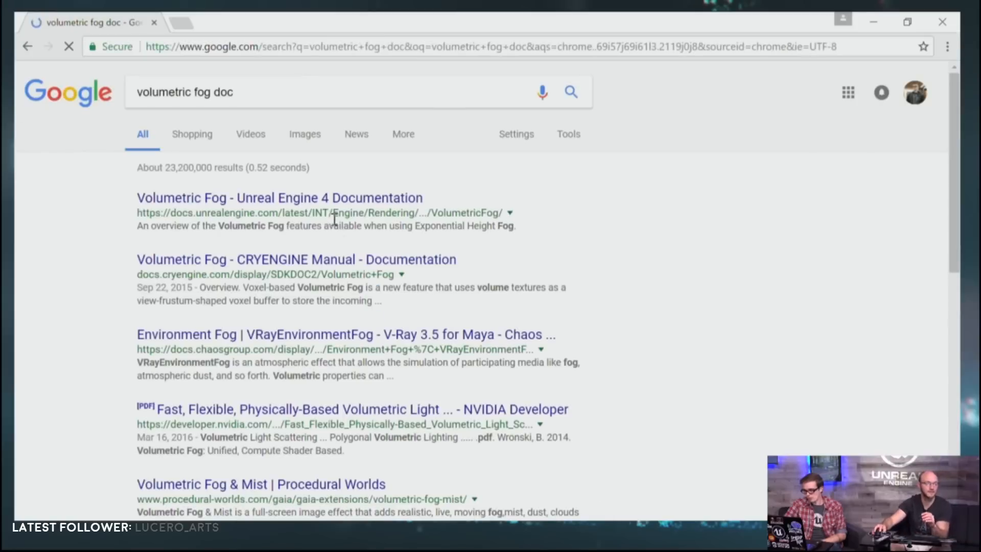
pyautogui.click(358, 199)
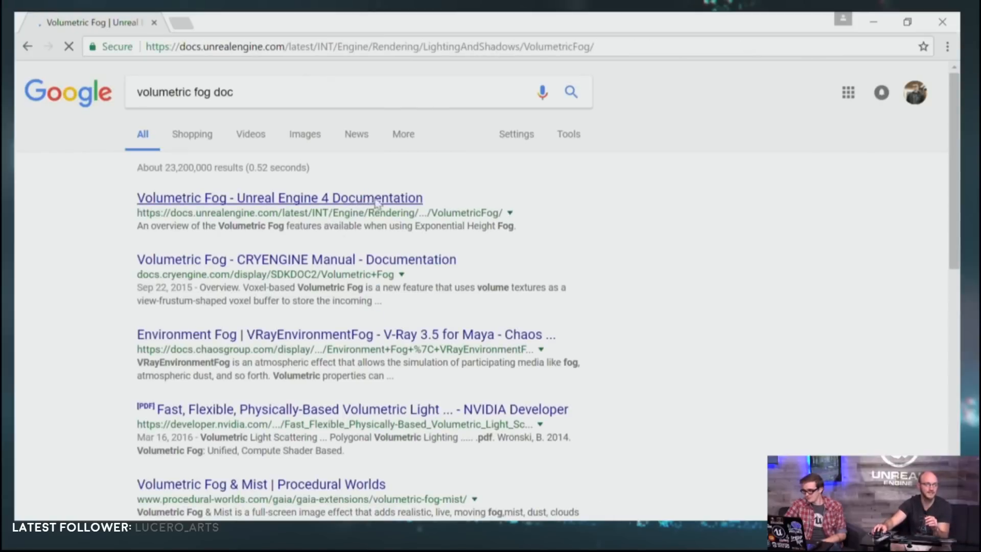
# Review the documentation's introductory image, the Exponential Height Fog properties under Global Controls, and the light properties under Lights.
pyautogui.scroll(-2, 539, 228)
pyautogui.scroll(-1, 540, 230)
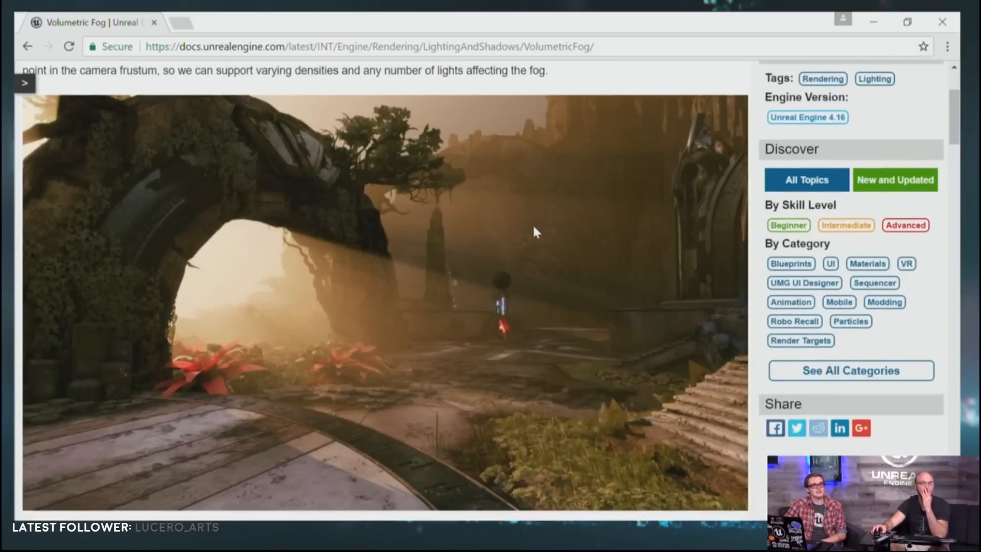
pyautogui.scroll(3, 533, 228)
pyautogui.scroll(-10, 532, 227)
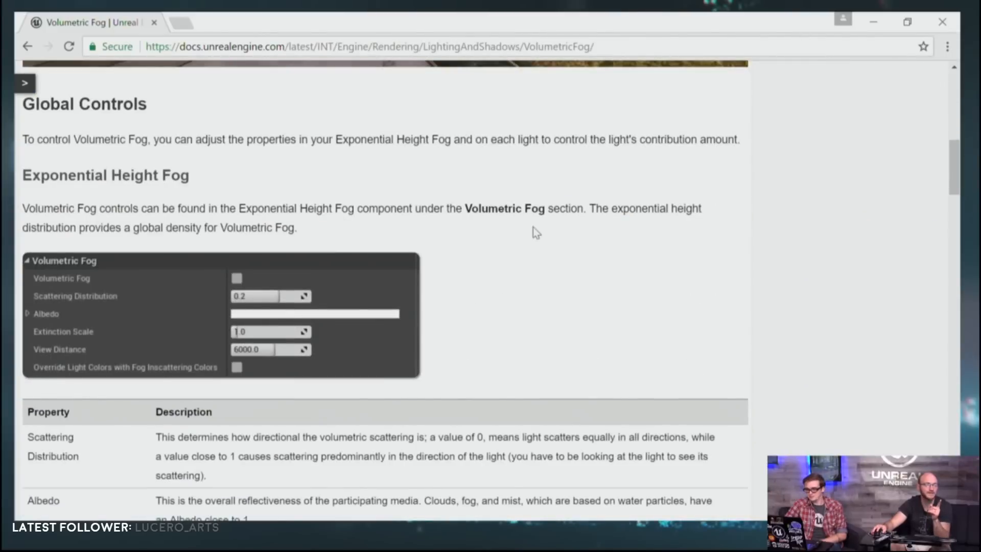
pyautogui.scroll(-3, 533, 227)
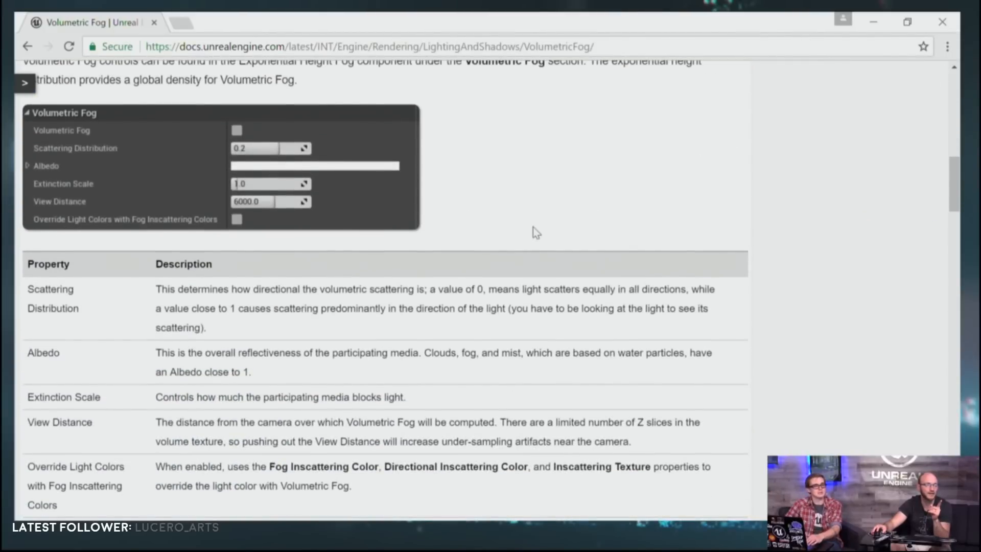
pyautogui.scroll(-7, 532, 233)
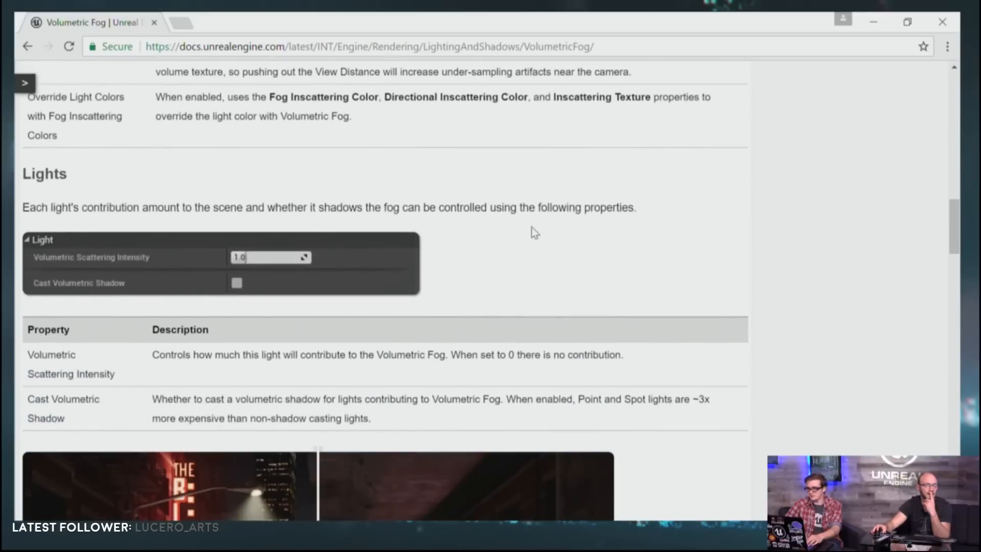
pyautogui.scroll(3, 532, 232)
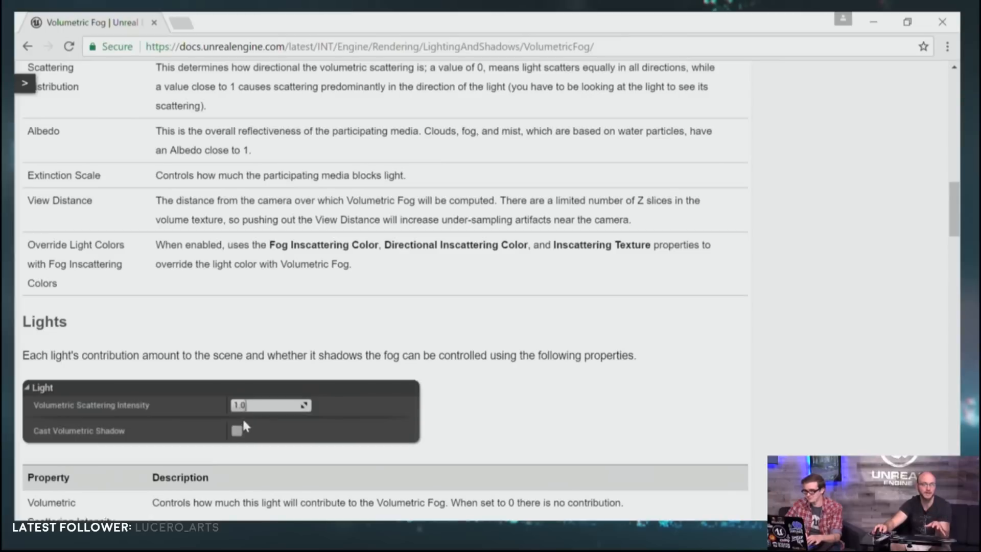
pyautogui.scroll(-1, 151, 396)
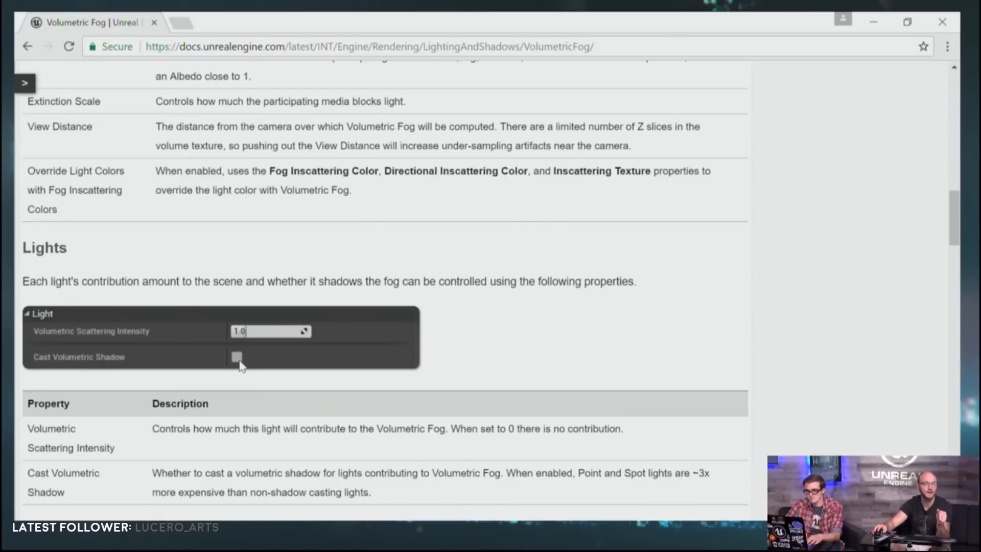
# Compare Volumetric Scattering Intensity 1 and 0 in the street image by moving its comparison divider slightly past the middle.
pyautogui.scroll(-1, 237, 360)
pyautogui.scroll(-4, 215, 376)
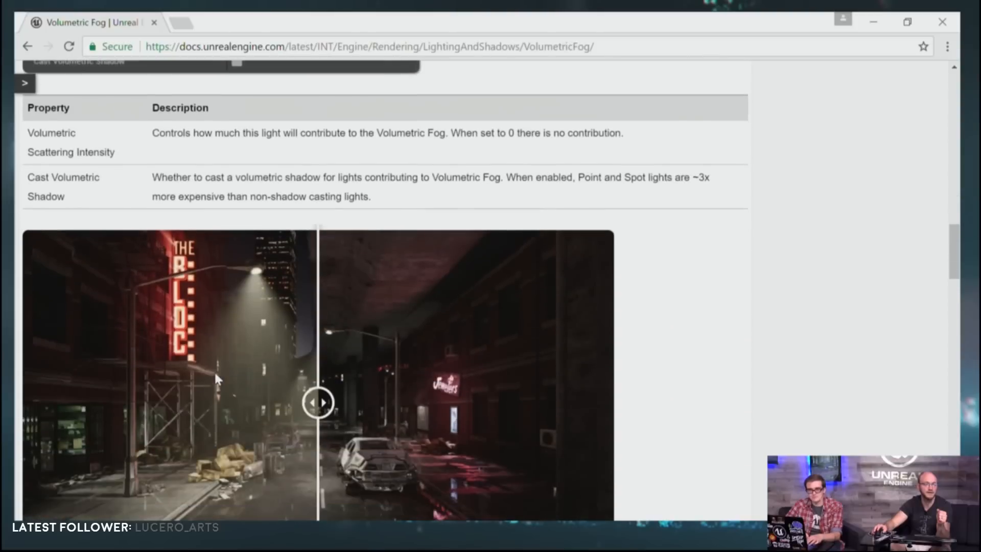
pyautogui.scroll(-1, 213, 370)
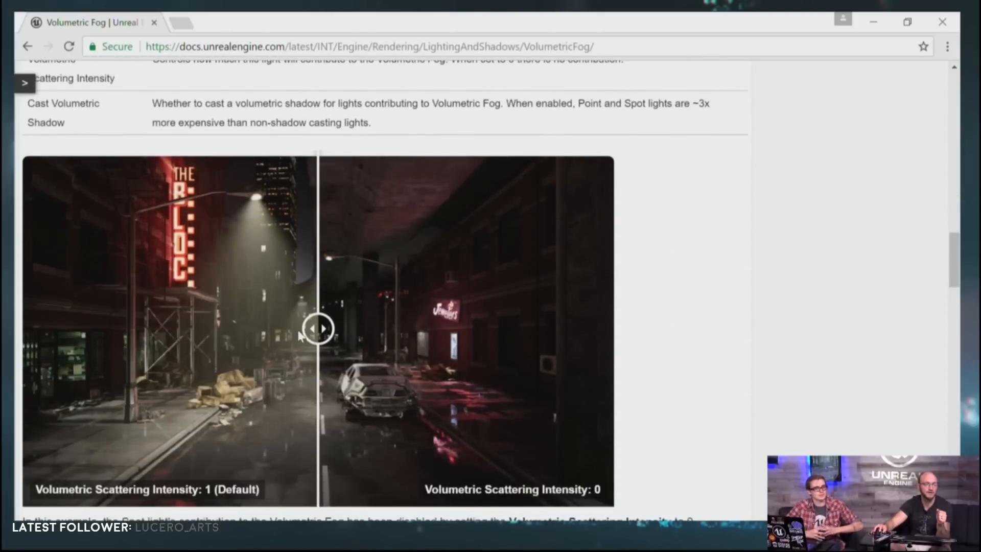
pyautogui.moveTo(317, 328)
pyautogui.mouseDown()
pyautogui.moveTo(130, 329)
pyautogui.moveTo(375, 328)
pyautogui.moveTo(136, 329)
pyautogui.moveTo(316, 328)
pyautogui.mouseUp()
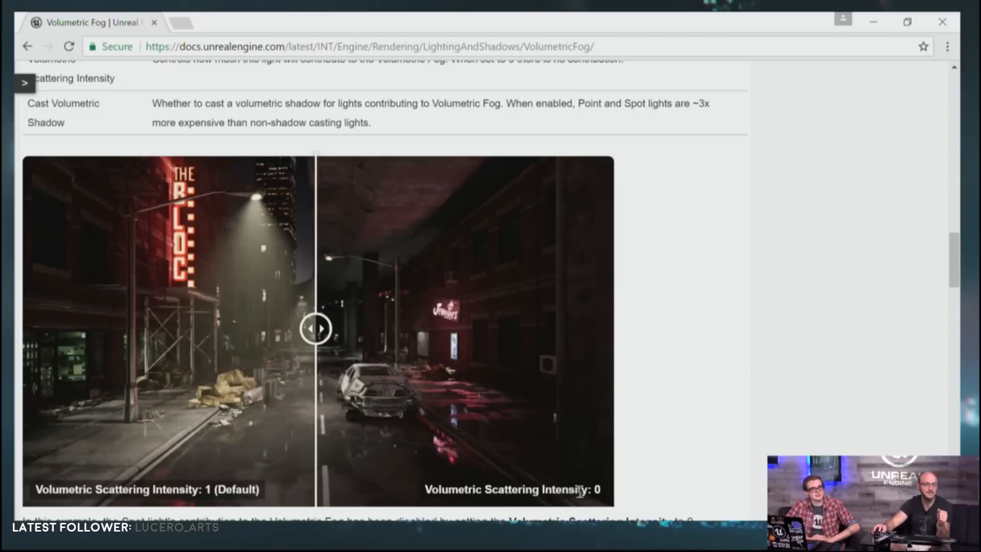
pyautogui.moveTo(315, 328); pyautogui.dragTo(362, 341)
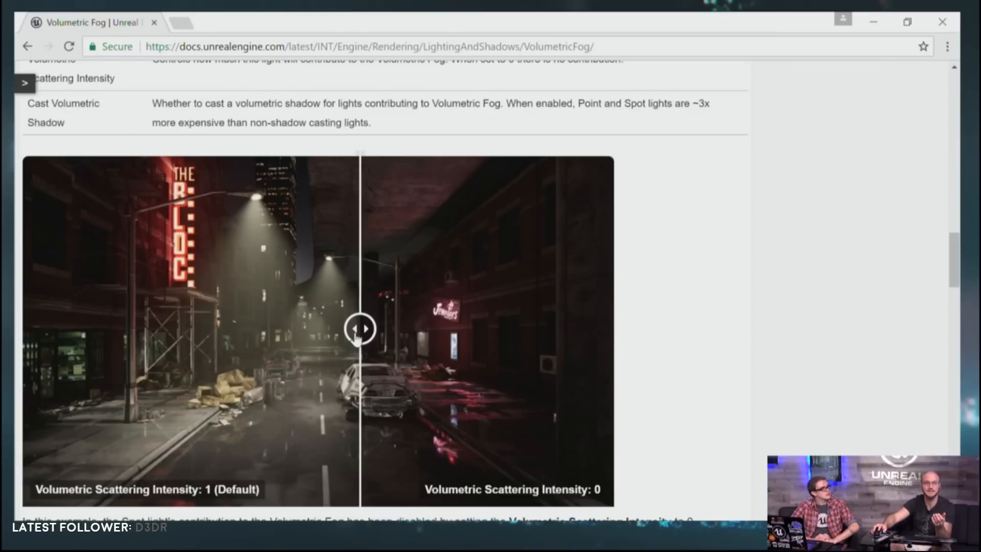
pyautogui.moveTo(356, 339); pyautogui.dragTo(371, 314)
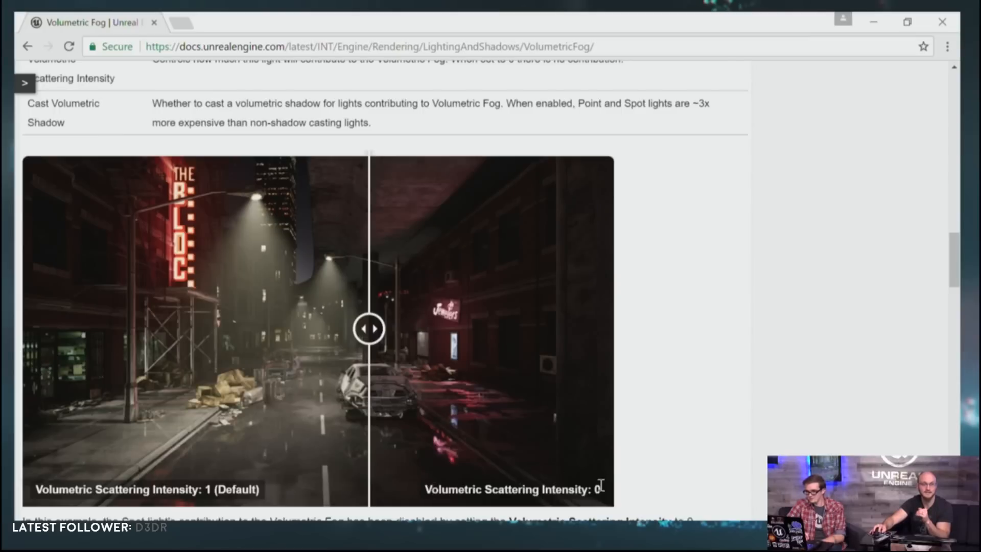
pyautogui.moveTo(369, 329); pyautogui.dragTo(378, 352)
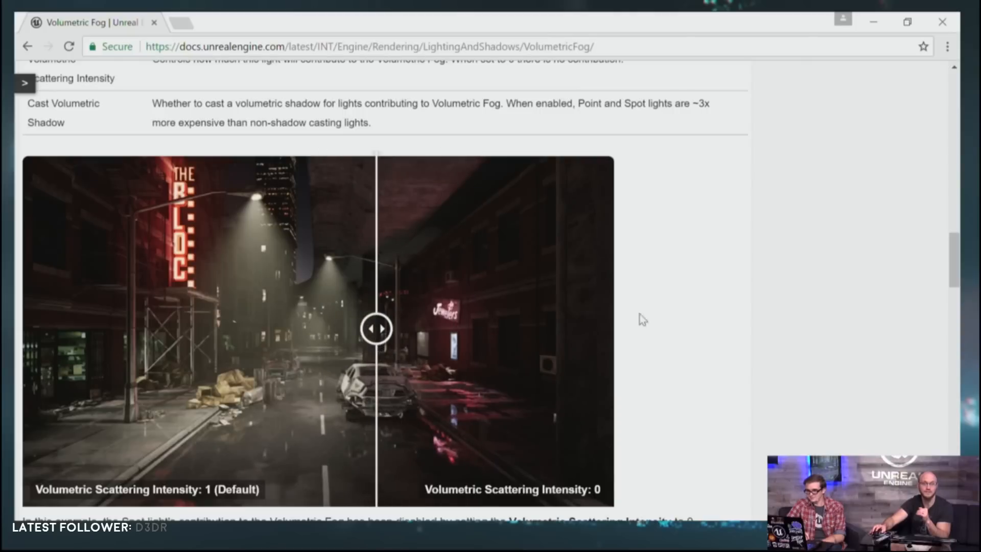
# Review the Local Controls section with the Volume material graph and the particle fog image, continuing to Temporal Reprojection.
pyautogui.scroll(-3, 714, 312)
pyautogui.scroll(2, 713, 313)
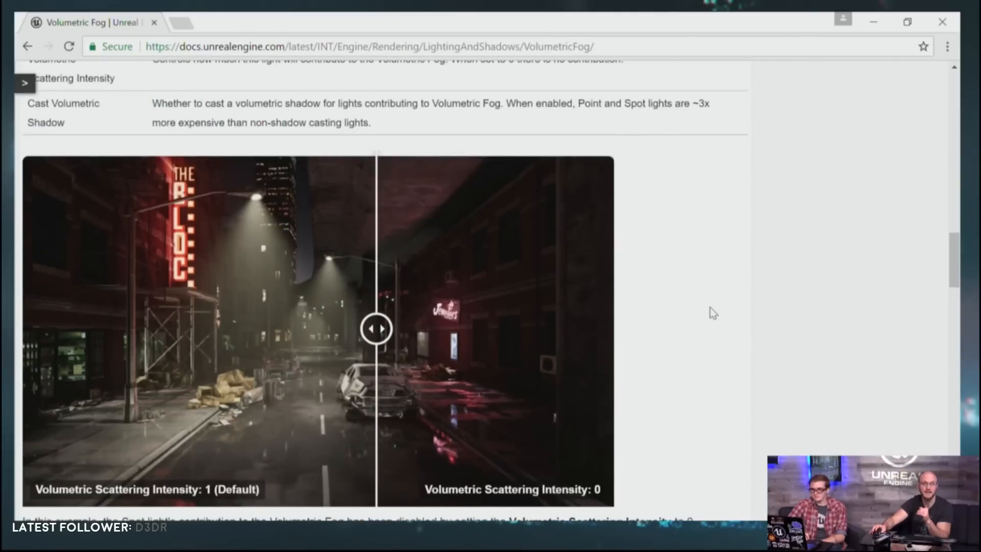
pyautogui.scroll(-5, 713, 312)
pyautogui.scroll(-1, 714, 312)
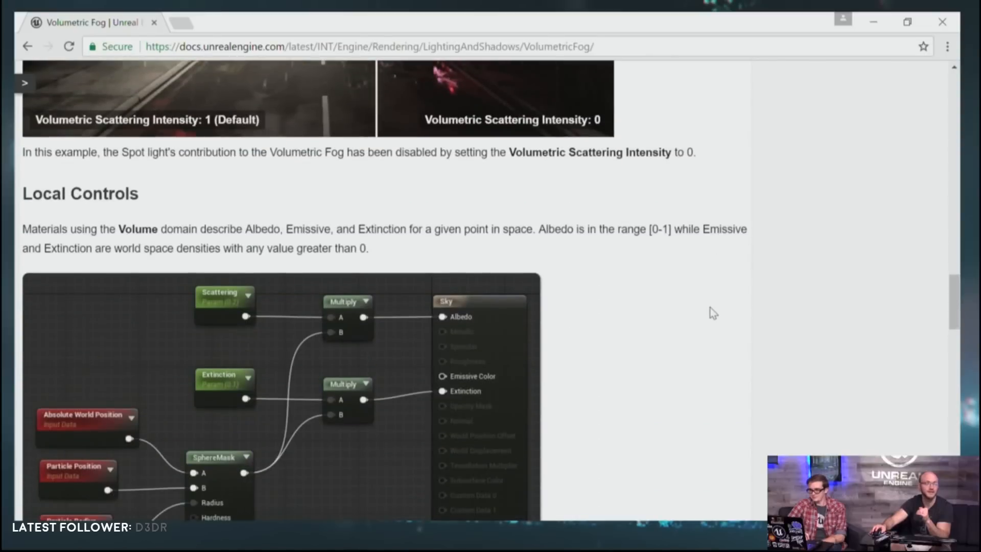
pyautogui.scroll(-1, 711, 311)
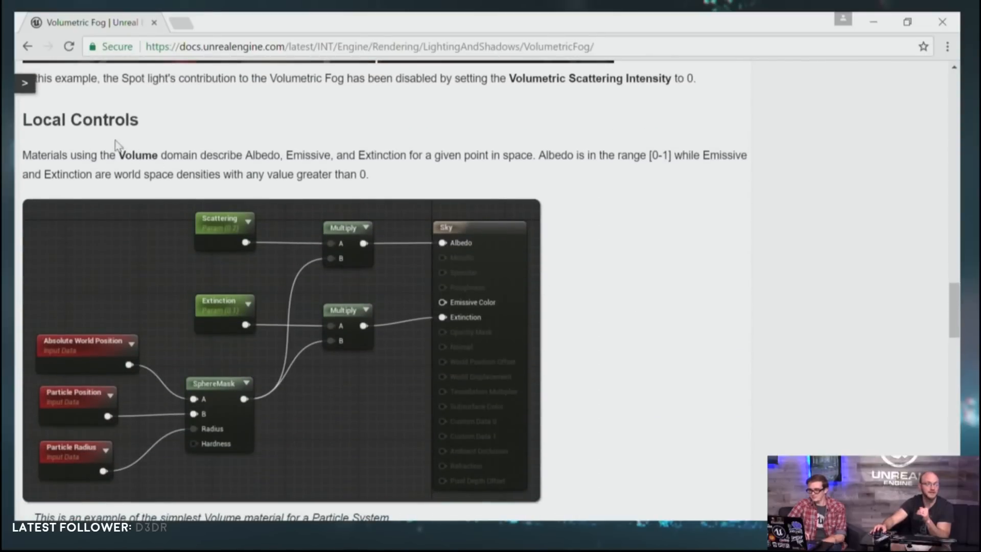
pyautogui.scroll(-7, 495, 199)
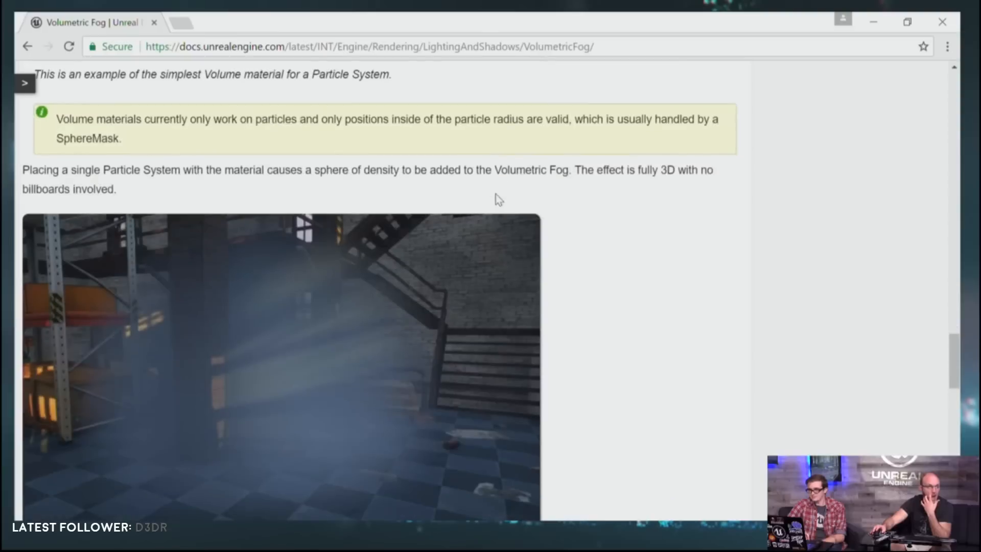
pyautogui.scroll(-5, 498, 199)
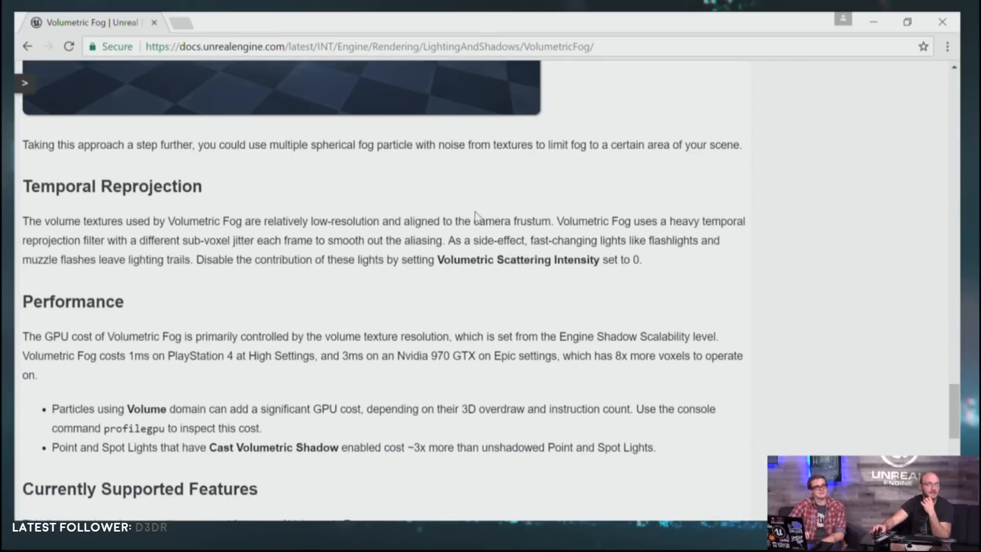
# Go through the Temporal Reprojection section, highlighting its heading and the advice on setting Volumetric Scattering Intensity to 0.
pyautogui.scroll(1, 478, 225)
pyautogui.moveTo(679, 282); pyautogui.dragTo(677, 348)
pyautogui.click(669, 344)
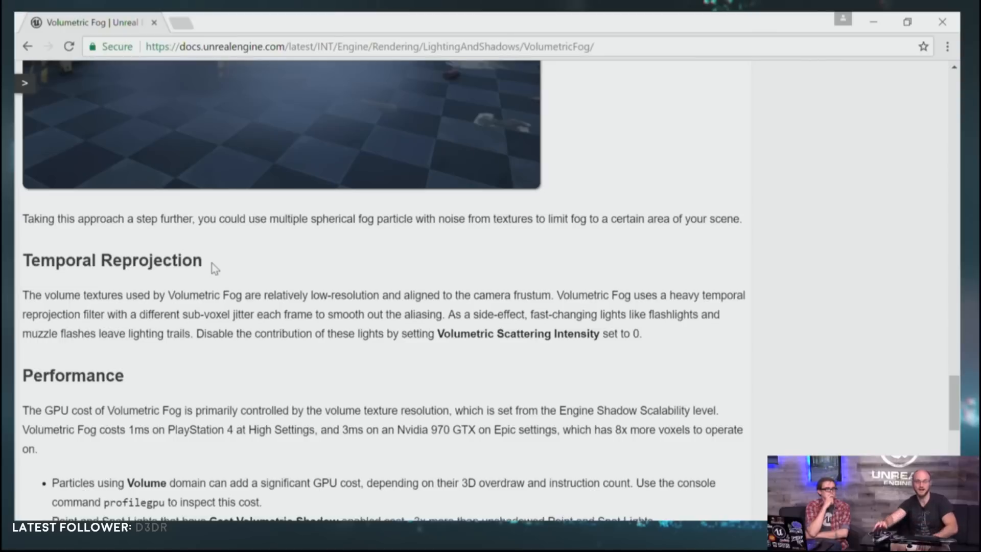
pyautogui.moveTo(209, 260); pyautogui.dragTo(23, 262)
pyautogui.click(30, 276)
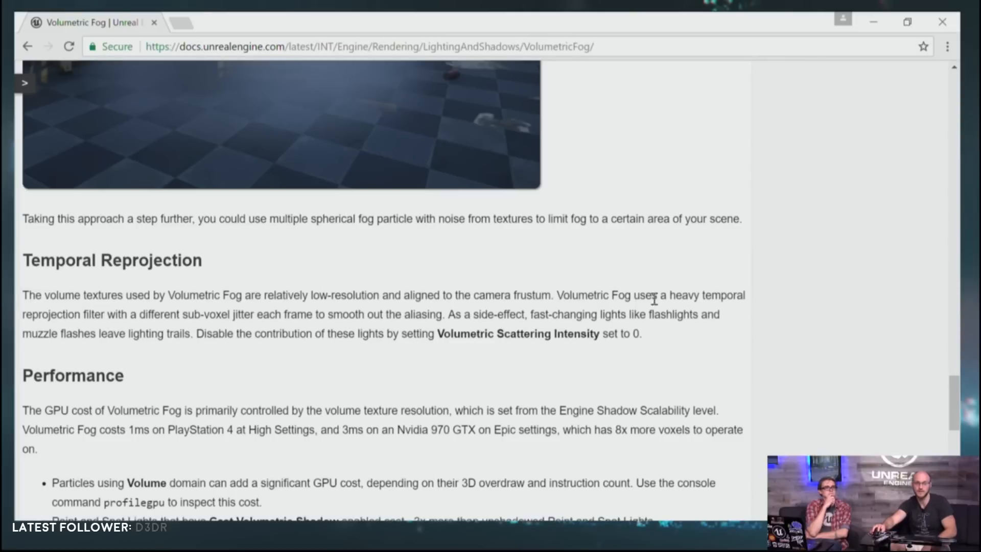
pyautogui.doubleClick(669, 312)
pyautogui.moveTo(32, 335); pyautogui.dragTo(94, 340)
pyautogui.click(93, 347)
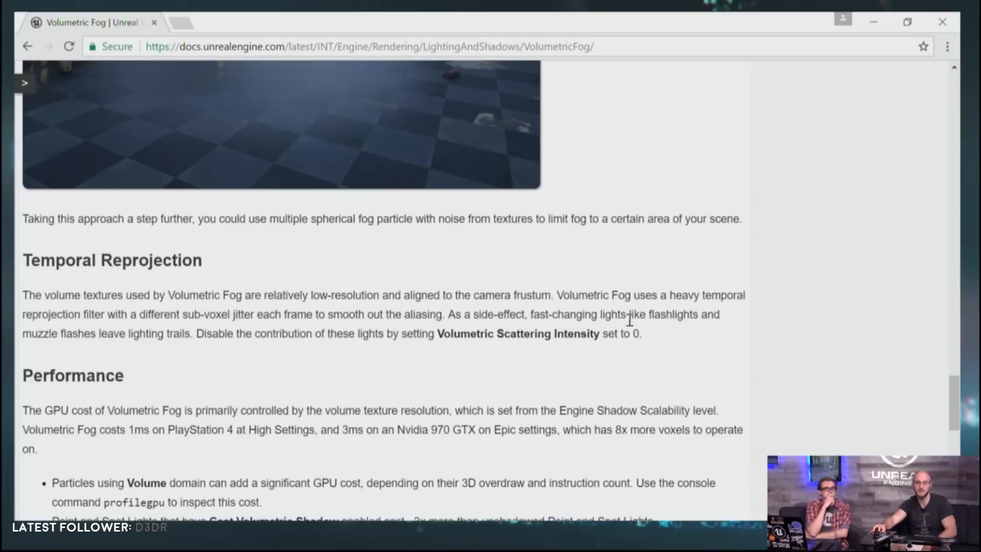
pyautogui.moveTo(438, 333); pyautogui.dragTo(648, 341)
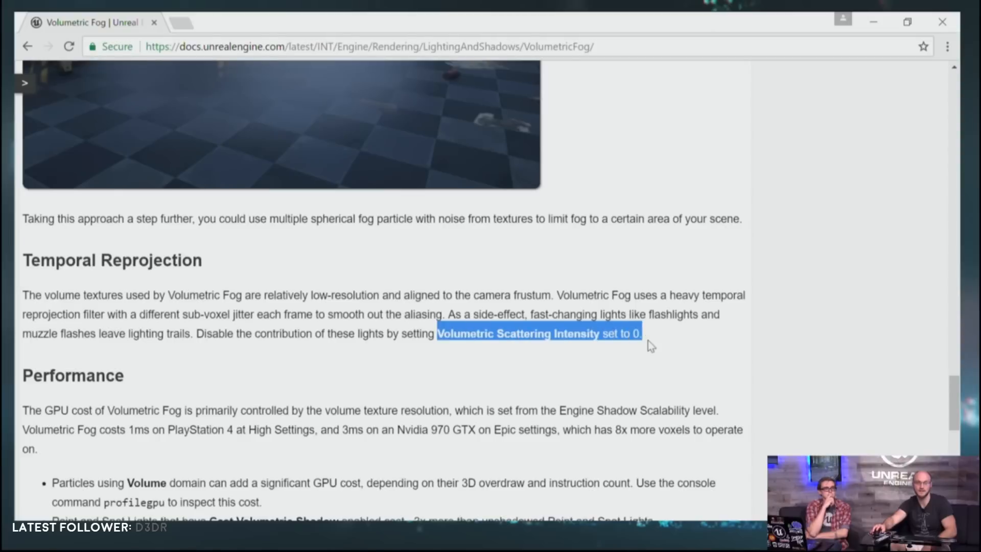
pyautogui.click(648, 341)
# Read the Performance section on GPU cost and continue to the Currently Supported Features list.
pyautogui.scroll(-3, 648, 341)
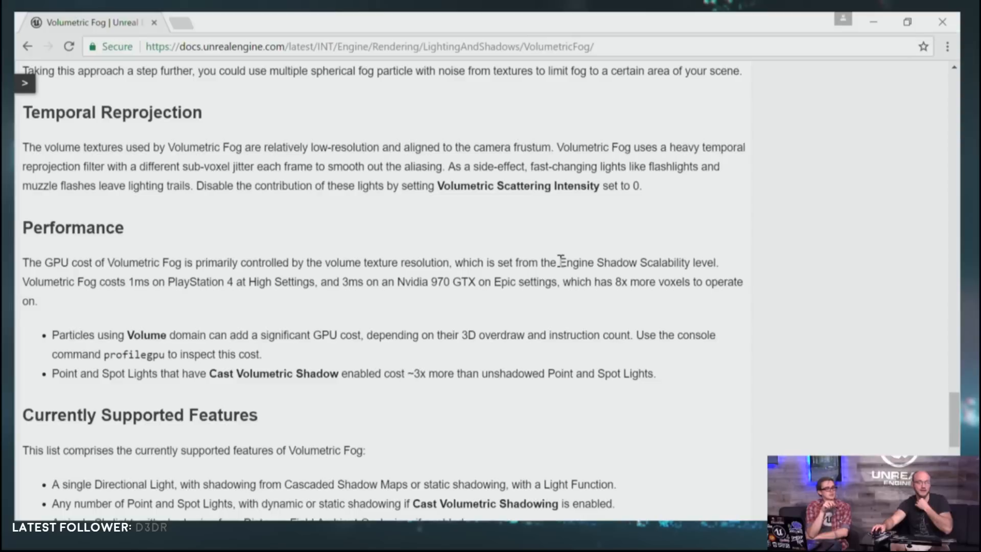
pyautogui.scroll(-1, 561, 260)
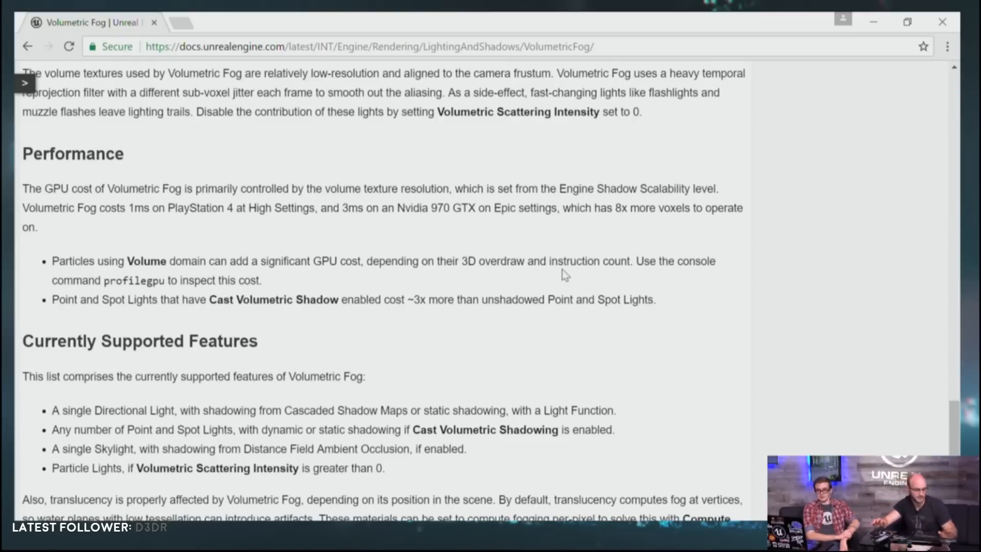
pyautogui.press('super')
pyautogui.press('super')
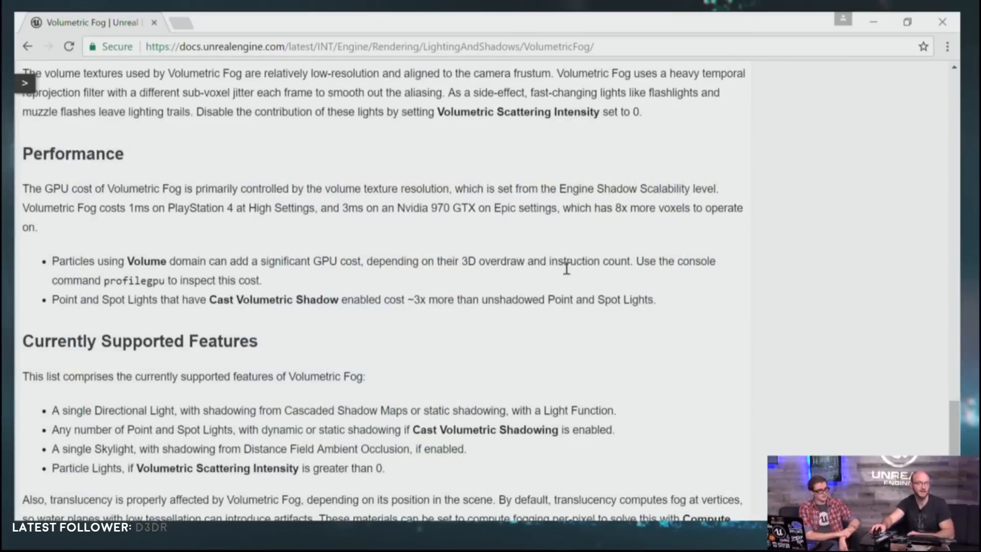
pyautogui.scroll(-3, 577, 259)
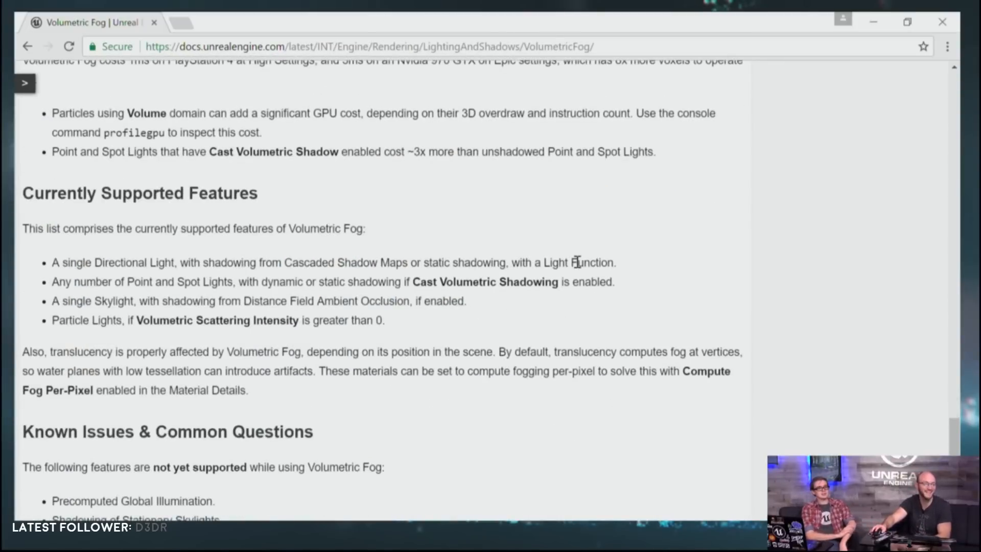
pyautogui.scroll(-1, 577, 262)
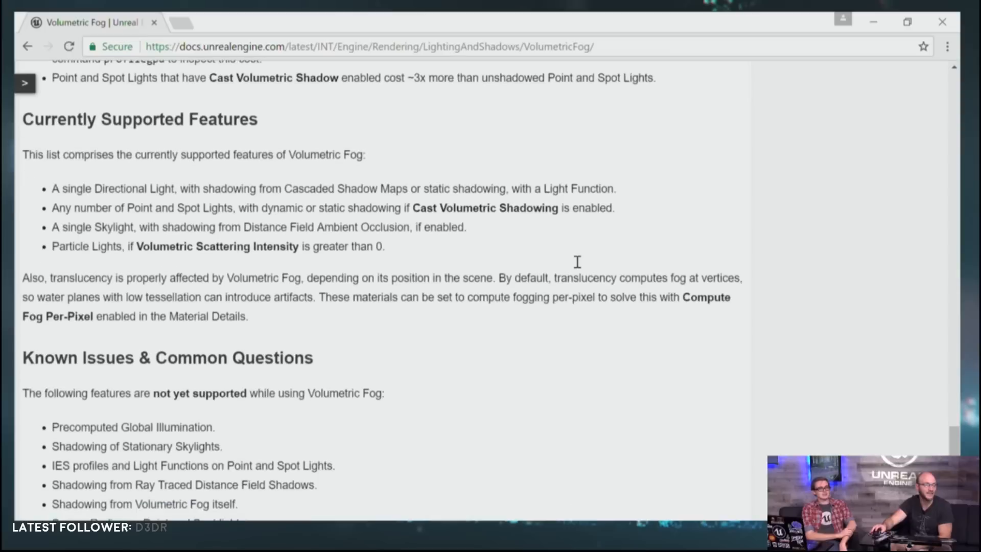
# Point out the supported light types in the list and highlight the Compute Fog Per-Pixel option in the translucency paragraph.
pyautogui.moveTo(53, 189); pyautogui.dragTo(421, 249)
pyautogui.click(420, 250)
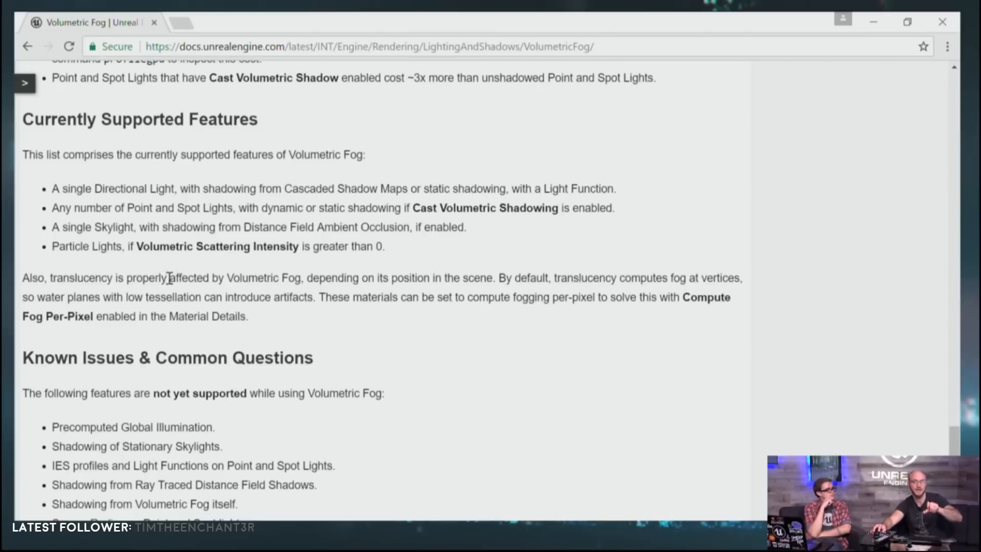
pyautogui.moveTo(95, 317); pyautogui.dragTo(681, 304)
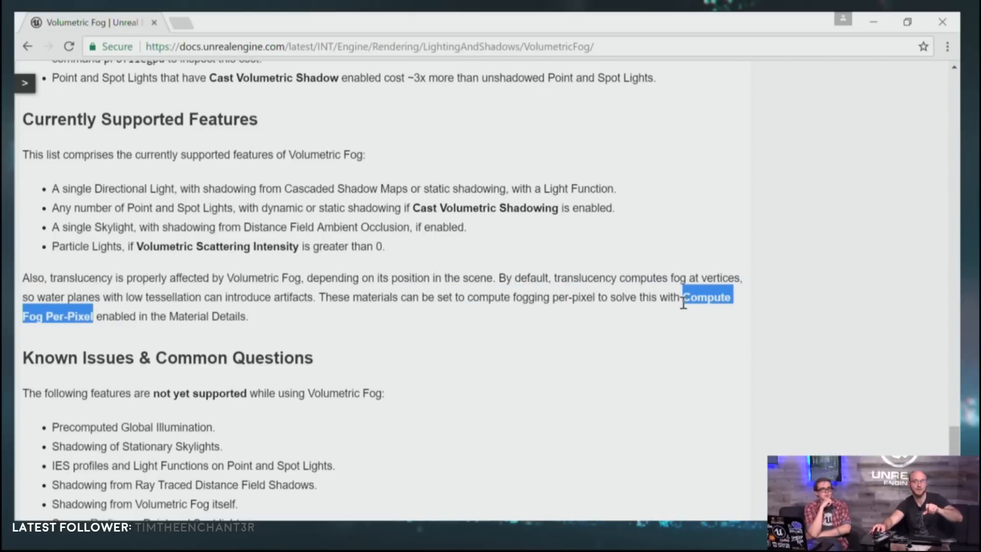
pyautogui.click(95, 318)
pyautogui.moveTo(94, 317); pyautogui.dragTo(76, 313)
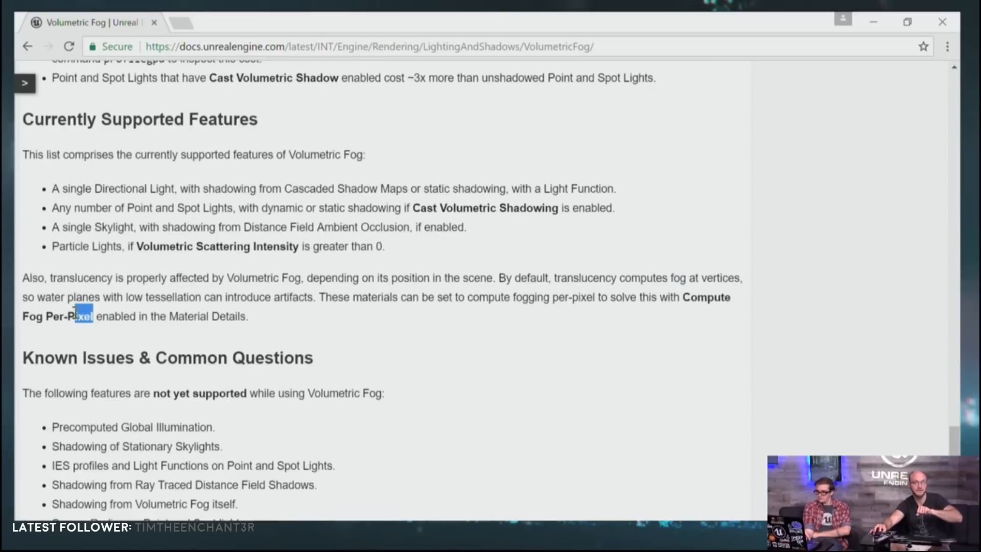
pyautogui.click(77, 313)
# Read through the Known Issues & Common Questions section of the Volumetric Fog documentation.
pyautogui.scroll(-3, 88, 314)
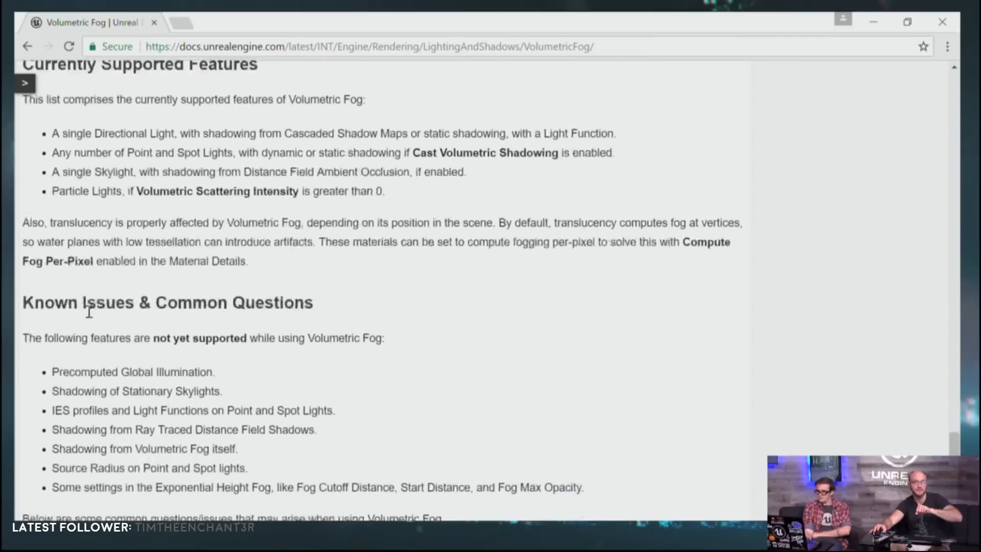
pyautogui.scroll(-6, 92, 314)
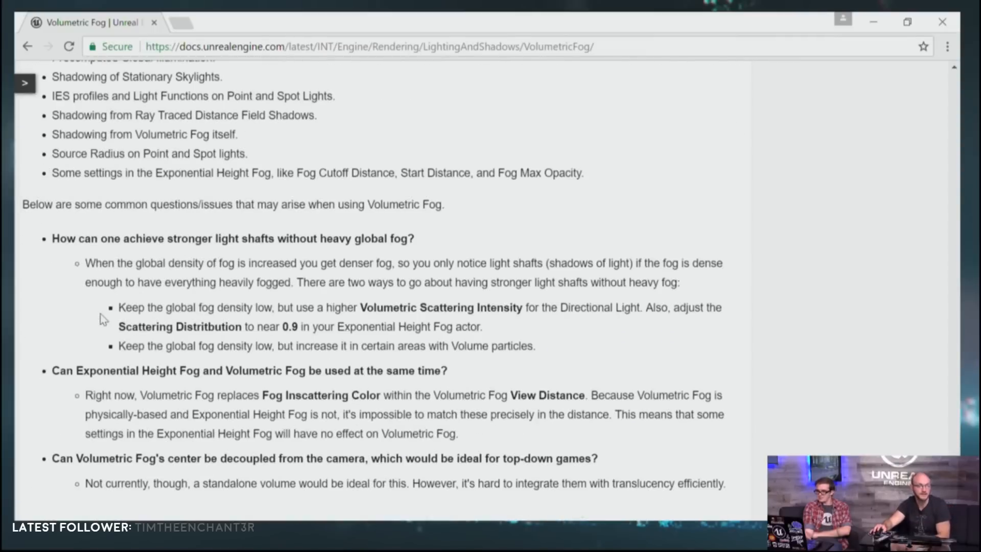
pyautogui.scroll(8, 103, 315)
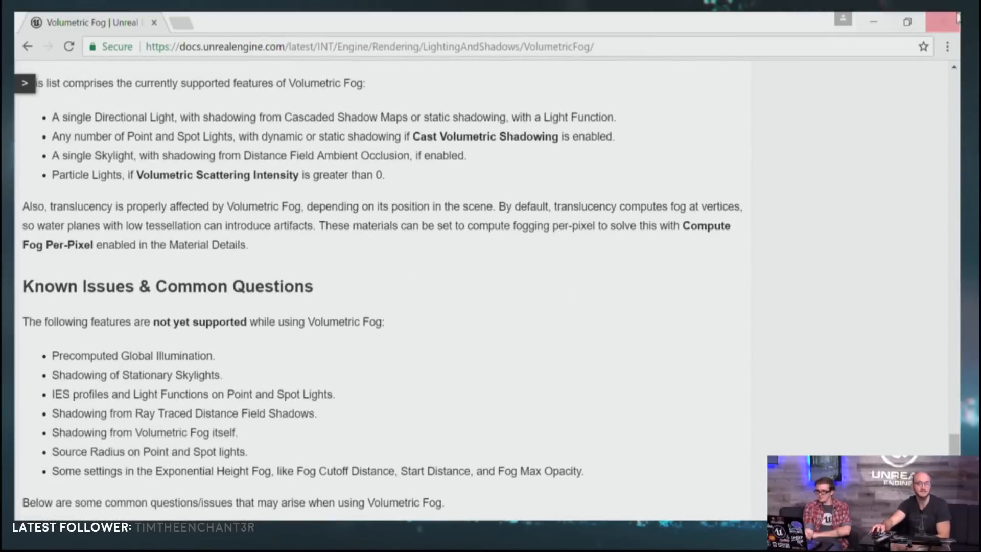
# Switch to the Unreal Editor and fly around the Origin level to examine the volumetric fog and light shafts.
pyautogui.click(873, 22)
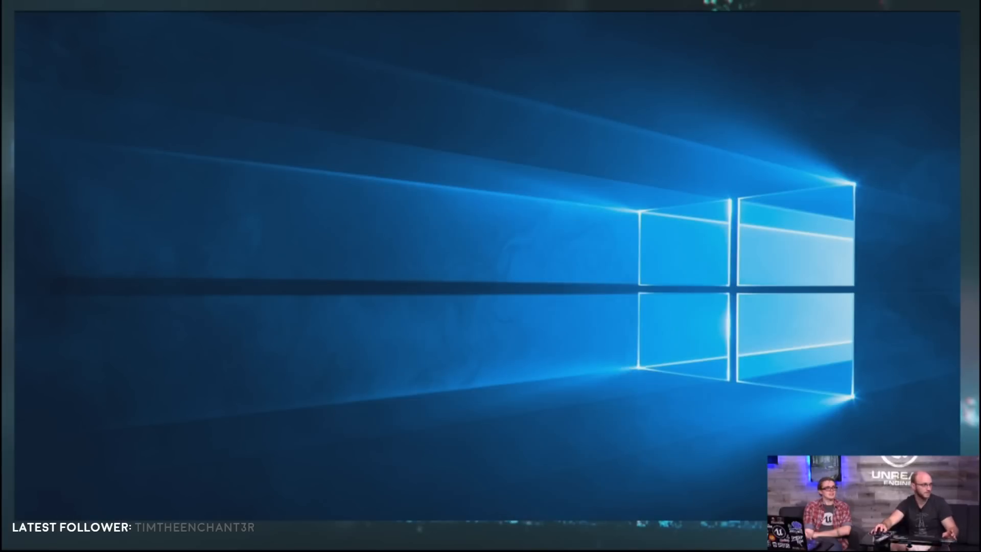
pyautogui.hotkey('alt', 'Tab')
pyautogui.moveTo(312, 273); pyautogui.dragTo(268, 261, button='right')
pyautogui.press('w')
pyautogui.moveTo(325, 280); pyautogui.dragTo(313, 276, button='right')
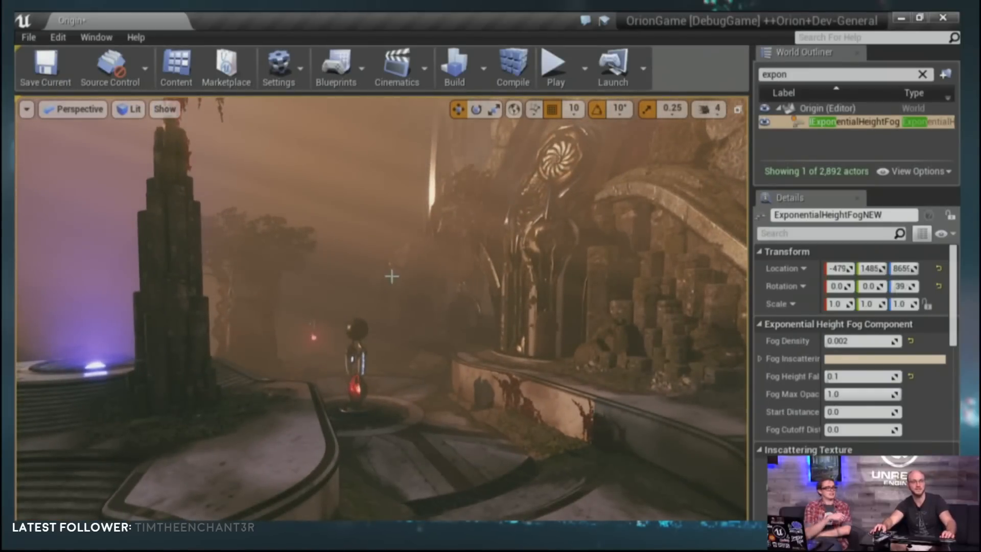
pyautogui.press('w')
pyautogui.moveTo(412, 285); pyautogui.dragTo(297, 287, button='right')
pyautogui.press('s')
pyautogui.press('w')
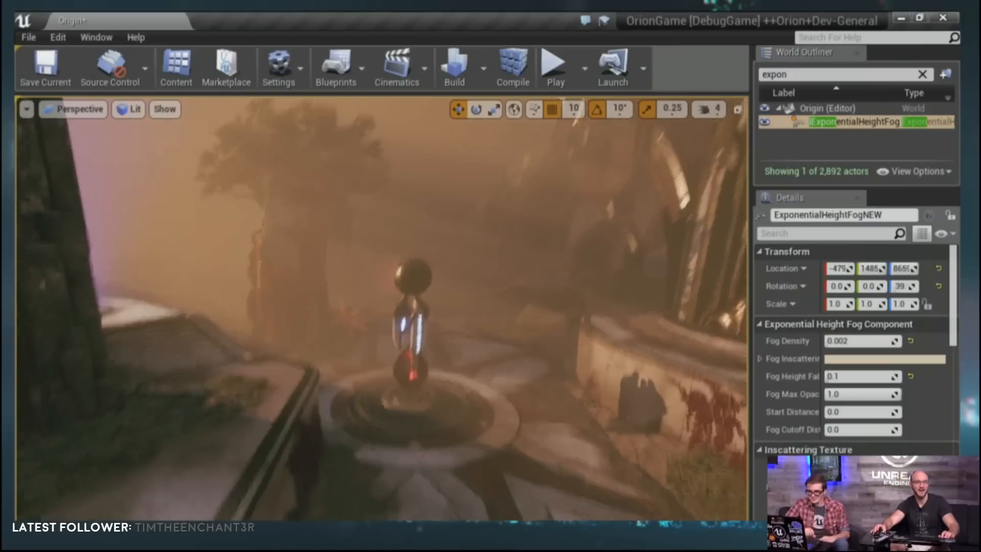
pyautogui.moveTo(381, 308); pyautogui.dragTo(245, 287, button='right')
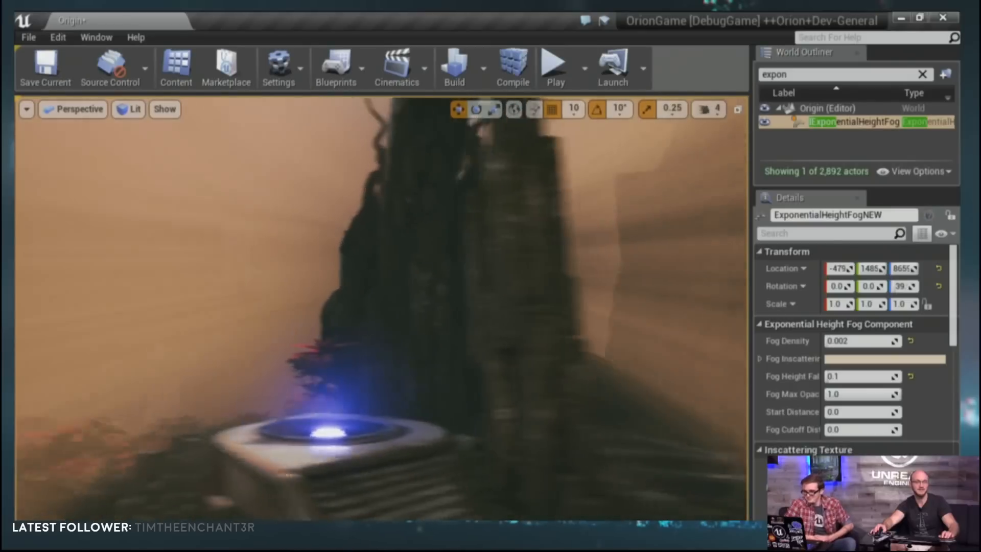
pyautogui.moveTo(381, 308); pyautogui.dragTo(524, 379, button='right')
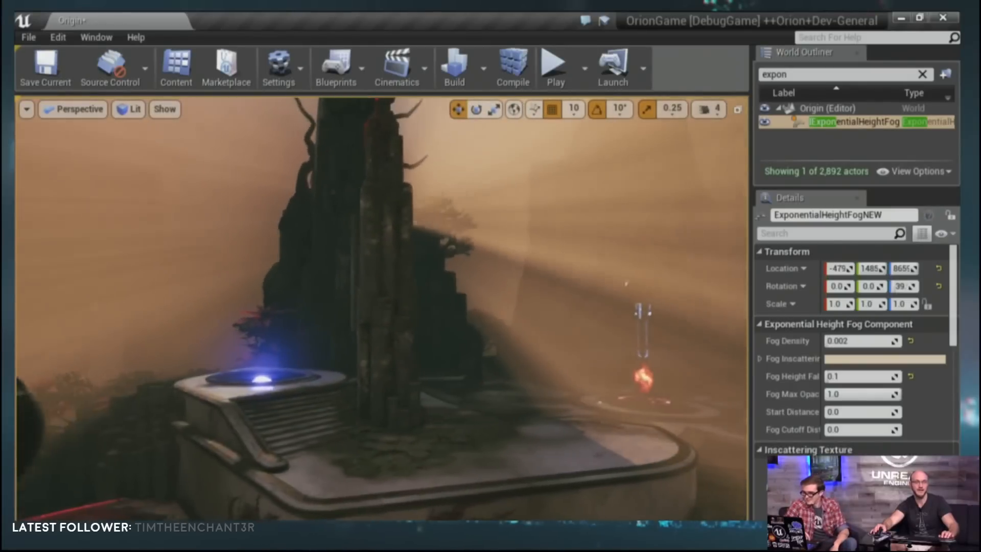
pyautogui.moveTo(523, 378); pyautogui.dragTo(279, 378, button='right')
# Turn Volumetric Fog off on the ExponentialHeightFog actor to compare the scene, and turn it back on.
pyautogui.click(837, 121)
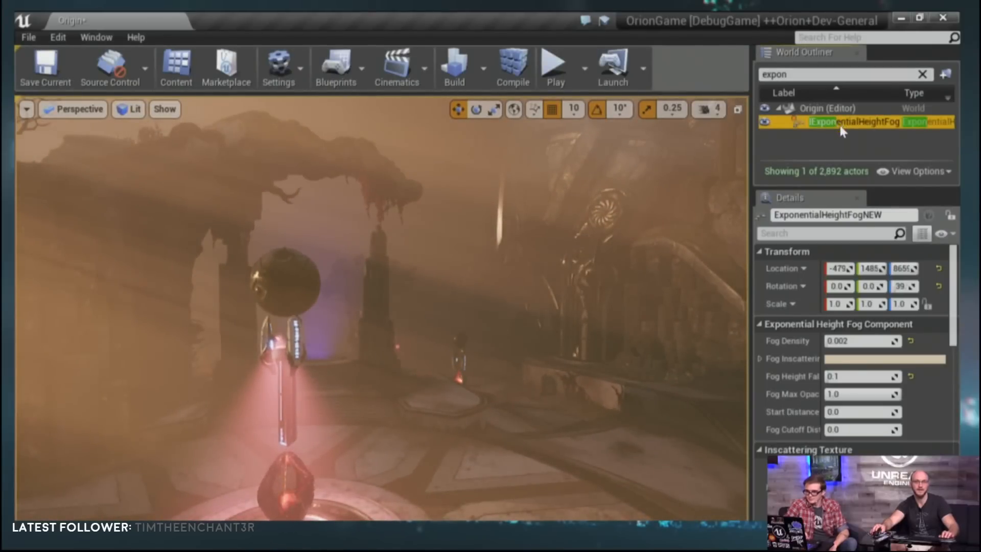
pyautogui.scroll(-6, 918, 351)
pyautogui.scroll(-2, 922, 359)
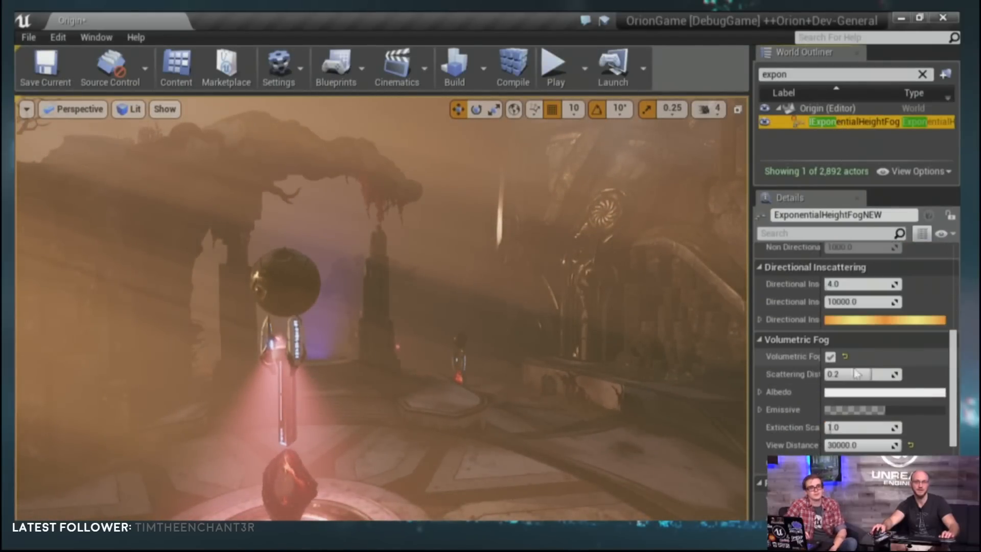
pyautogui.click(830, 356)
pyautogui.moveTo(434, 346); pyautogui.dragTo(404, 368)
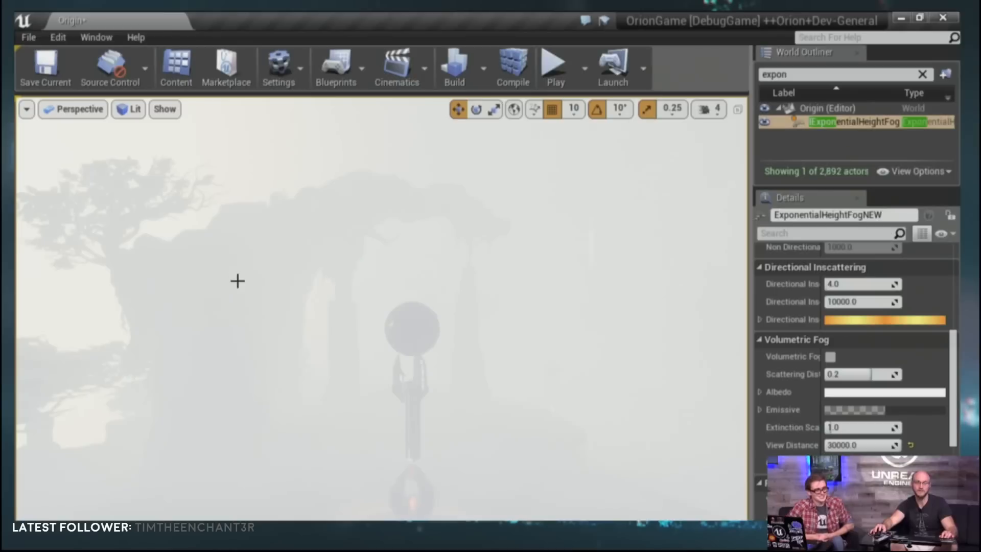
pyautogui.moveTo(282, 284)
pyautogui.mouseDown(button='right')
pyautogui.moveTo(179, 281)
pyautogui.moveTo(292, 284)
pyautogui.moveTo(282, 284)
pyautogui.mouseUp(button='right')
pyautogui.click(833, 358)
# Set the Volumetric Fog View Distance to 10000 while facing the distant trees and arch.
pyautogui.moveTo(587, 327); pyautogui.dragTo(441, 292, button='right')
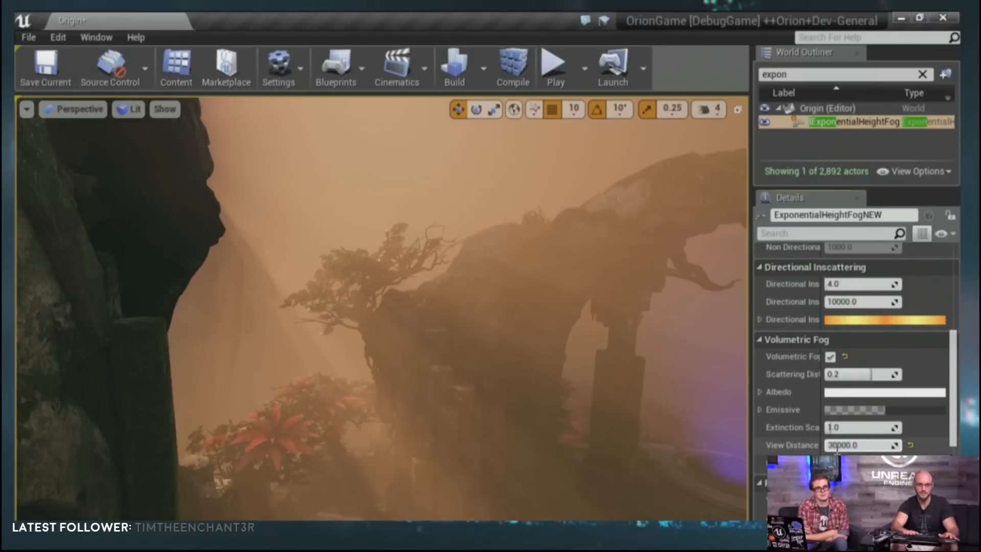
pyautogui.write('1')
pyautogui.press('Return')
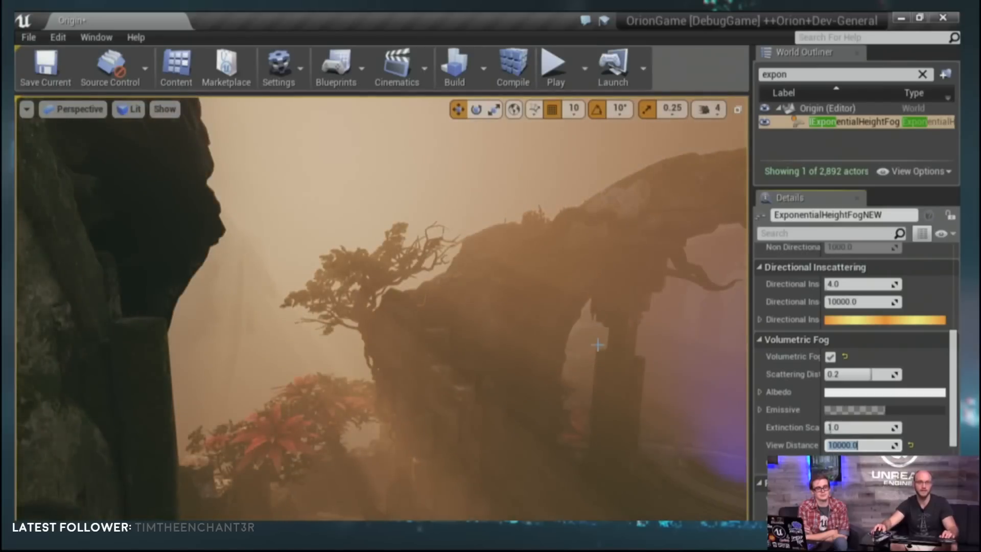
# Fly back and forth through the level to examine the fog at the 10000 View Distance.
pyautogui.moveTo(421, 302); pyautogui.dragTo(480, 289, button='right')
pyautogui.press('w')
pyautogui.press('s')
pyautogui.press('w')
pyautogui.press('s')
pyautogui.press('w')
pyautogui.press('s')
pyautogui.press('w')
pyautogui.press('w')
pyautogui.press('s')
pyautogui.press('w')
pyautogui.press('s')
pyautogui.press('w')
pyautogui.press('s')
pyautogui.press('w')
pyautogui.press('s')
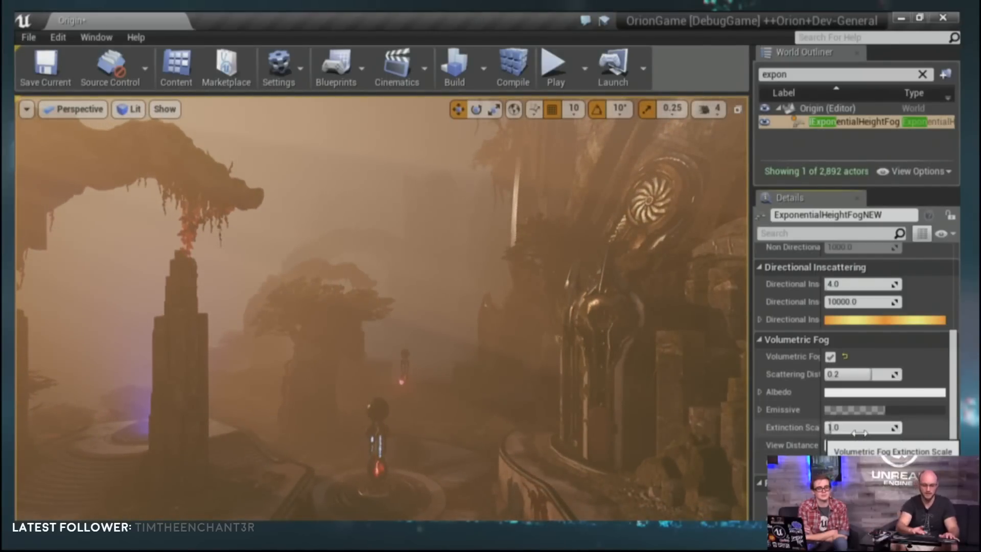
# Set the Volumetric Fog View Distance to 20000 and check the fog around the level.
pyautogui.write('20000')
pyautogui.press('Return')
pyautogui.moveTo(562, 317); pyautogui.dragTo(265, 266, button='right')
pyautogui.press('s')
pyautogui.press('s')
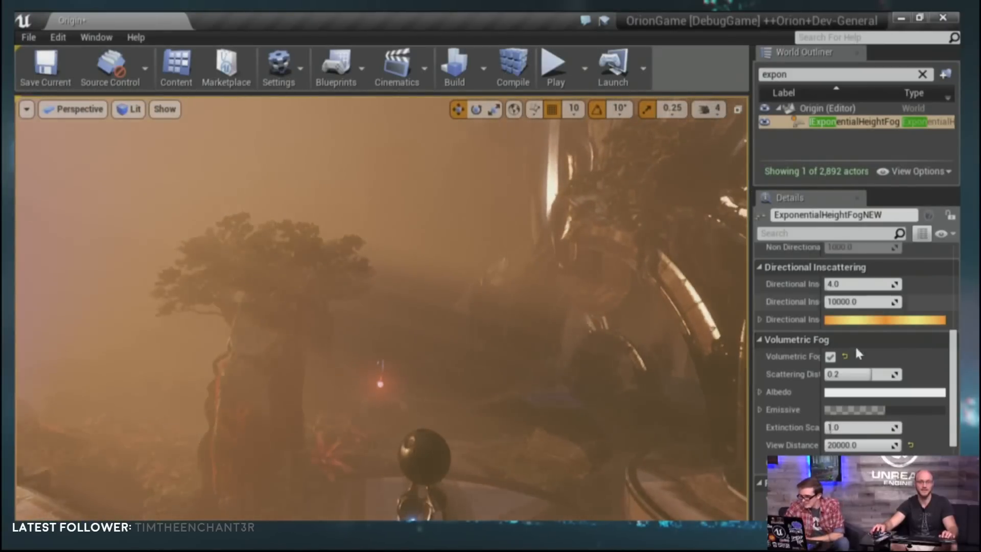
# Set the height fog's Fog Density to 0.0002 and inspect the scene around the stone arch.
pyautogui.scroll(5, 946, 330)
pyautogui.scroll(4, 946, 330)
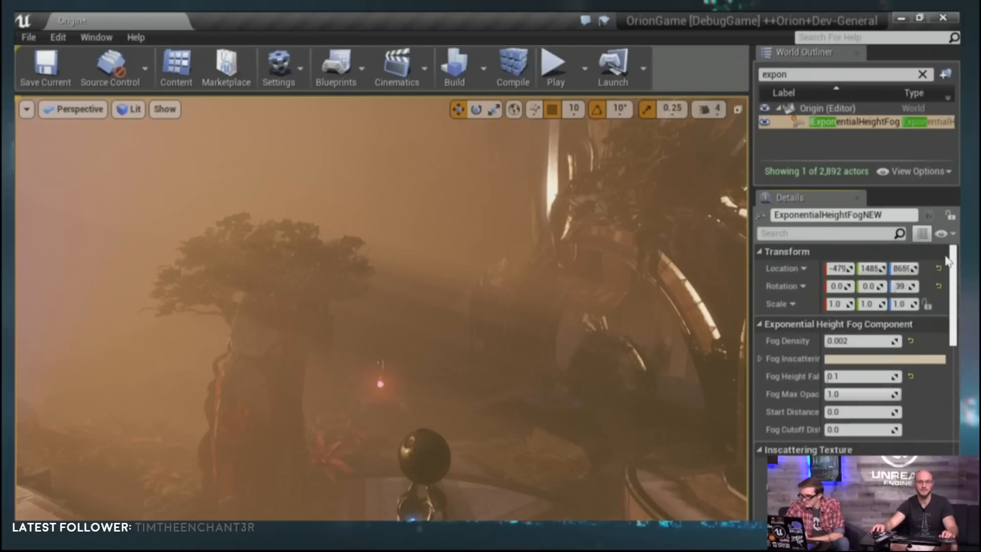
pyautogui.click(843, 340)
pyautogui.click(862, 342)
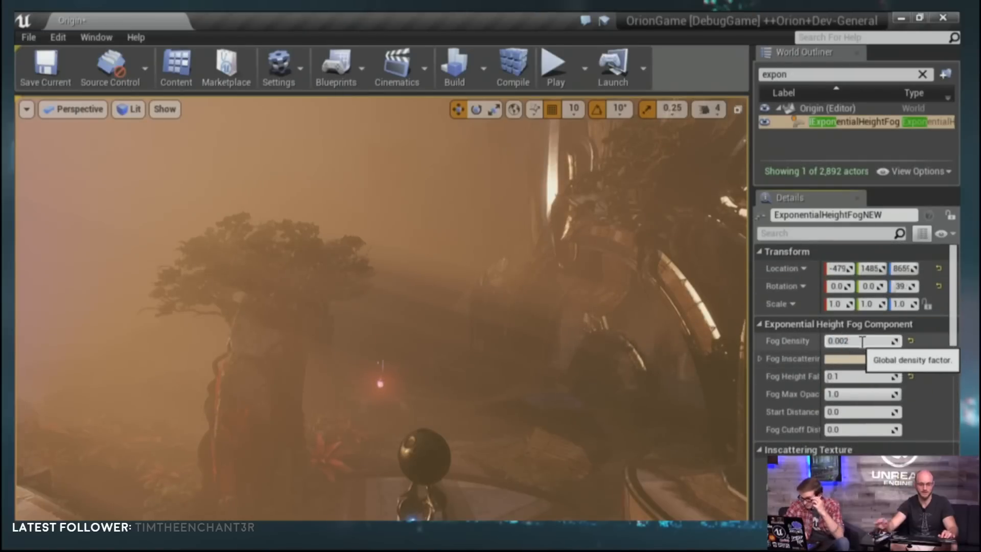
pyautogui.press('Return')
pyautogui.moveTo(520, 367); pyautogui.dragTo(406, 340, button='right')
pyautogui.press('w')
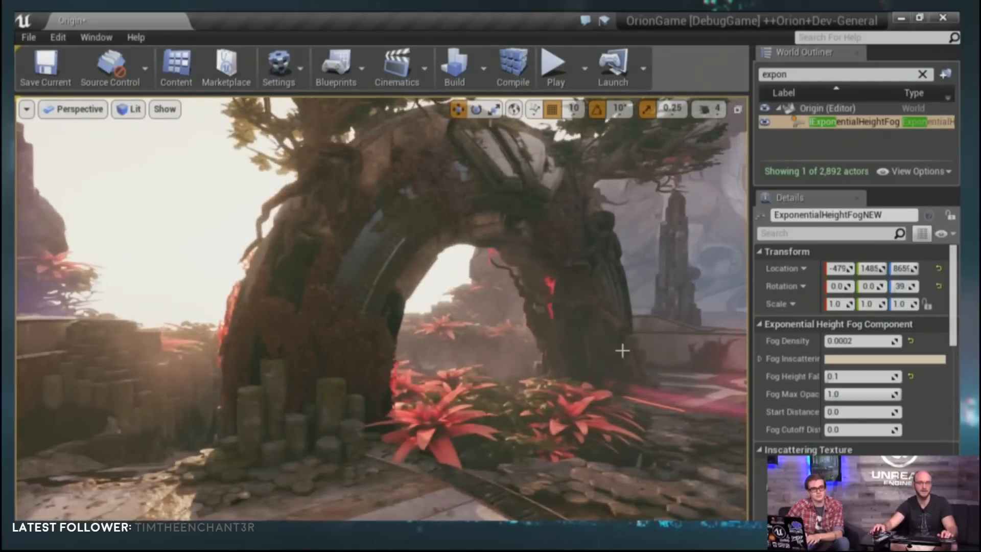
# Set the height fog's Fog Density to 0.0005 and fly through the level to check the fog.
pyautogui.click(852, 342)
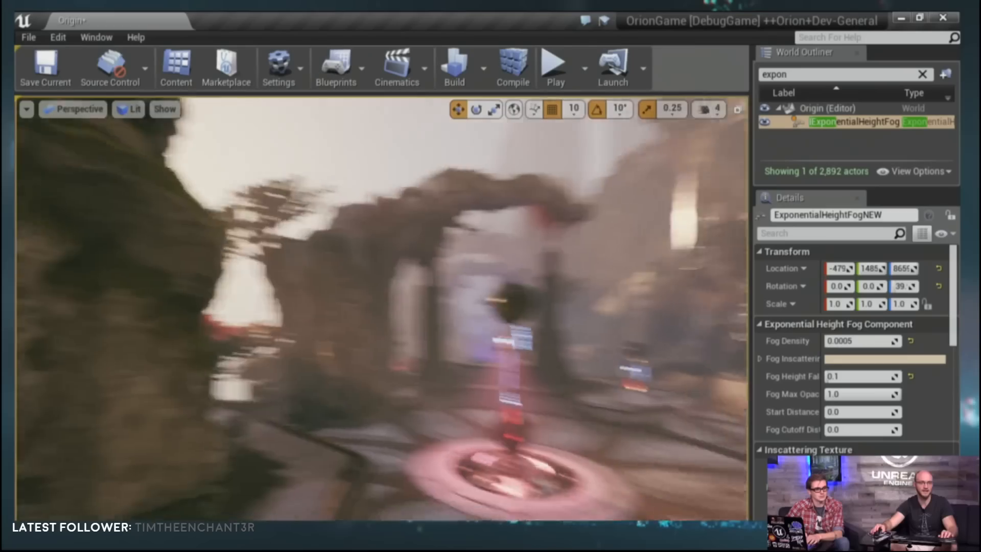
pyautogui.press('w')
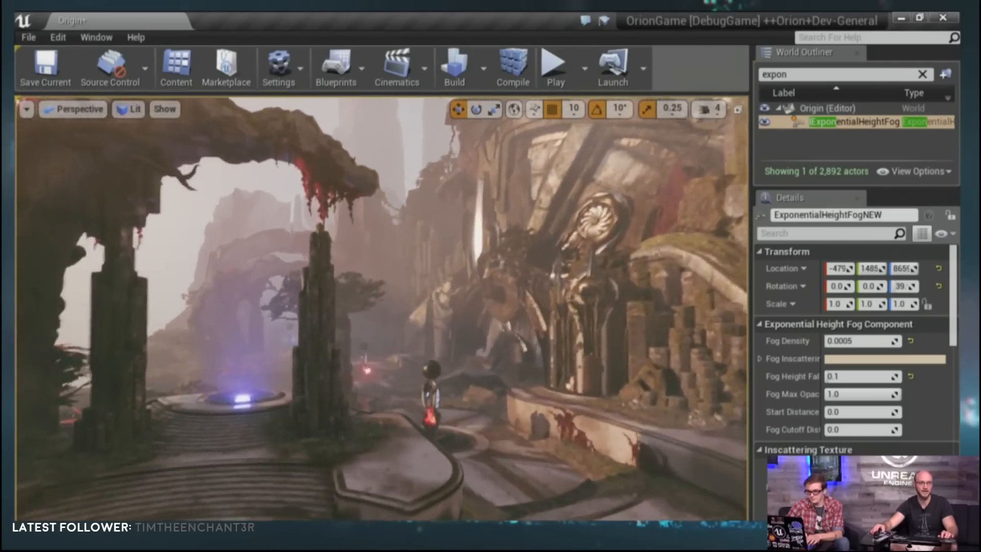
pyautogui.press('w')
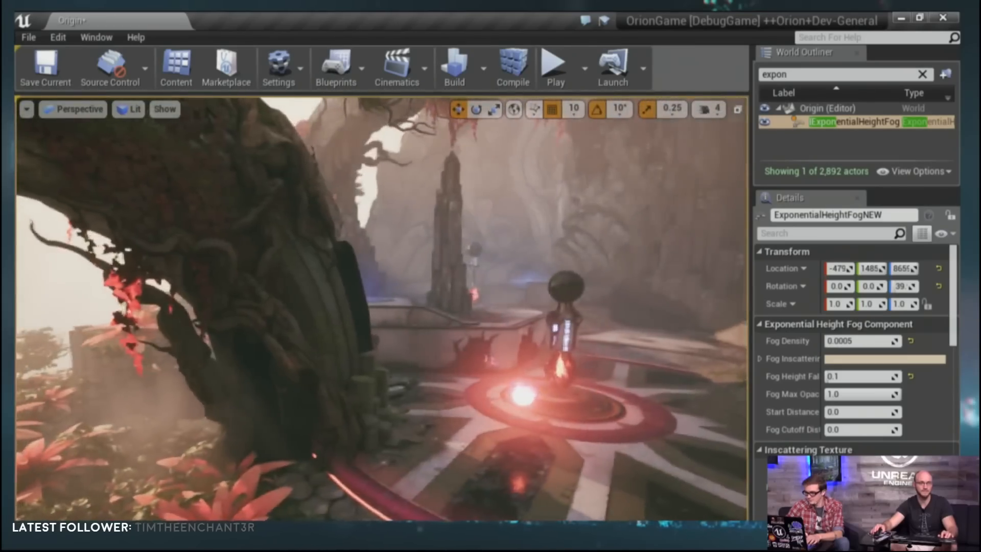
pyautogui.press('w')
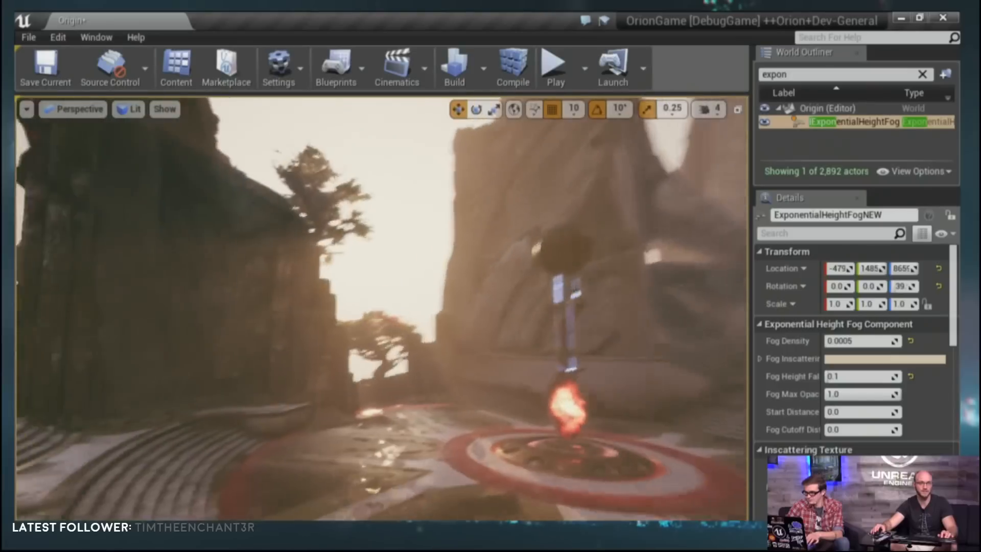
pyautogui.press('s')
pyautogui.press('d')
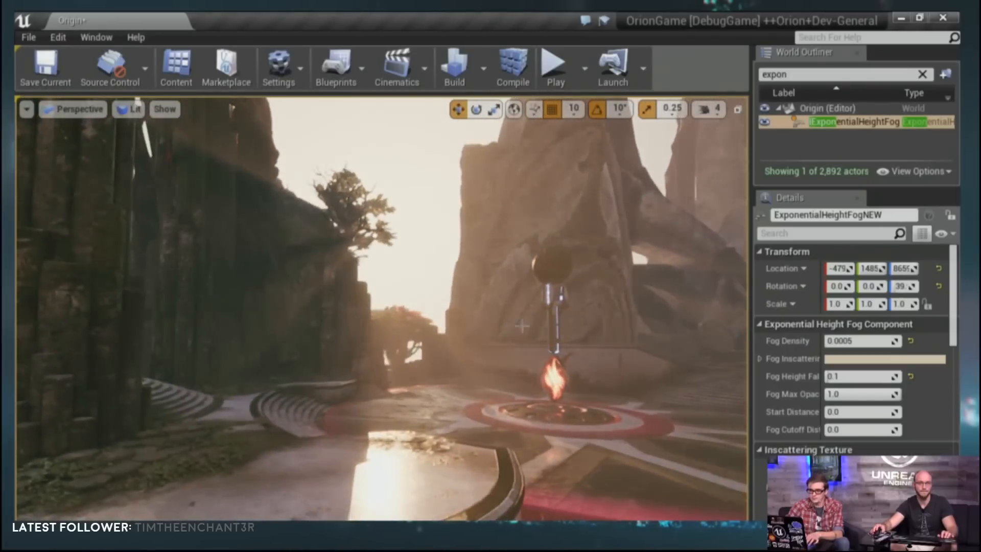
# Lower the Volumetric Fog Scattering Distribution to 0 and compare views toward and away from the sun.
pyautogui.scroll(-10, 936, 388)
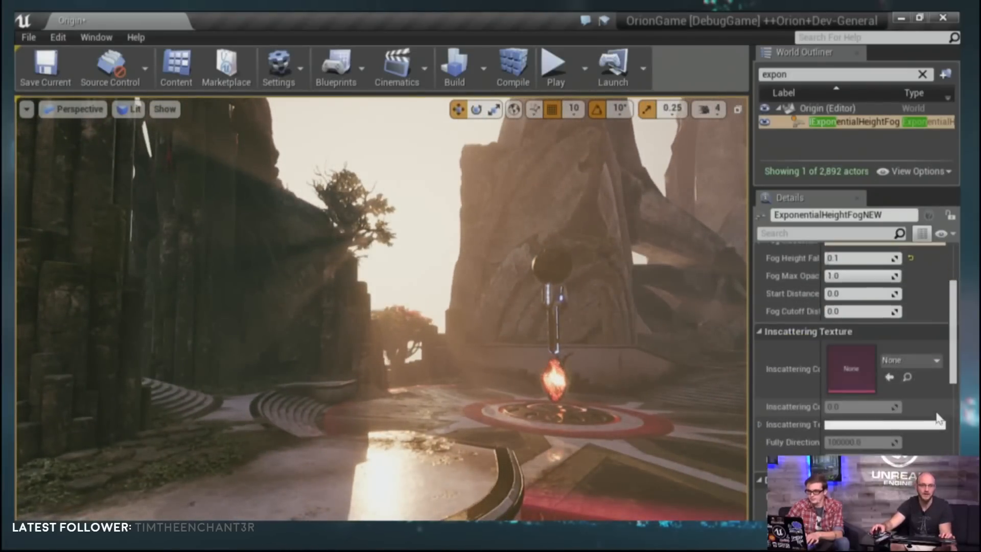
pyautogui.scroll(-5, 933, 406)
pyautogui.scroll(4, 927, 401)
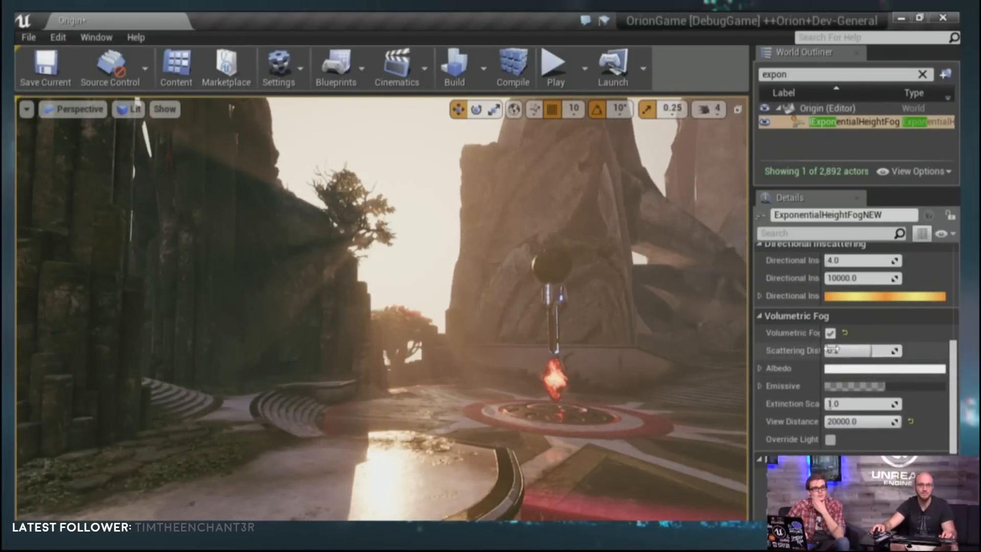
pyautogui.moveTo(823, 350); pyautogui.dragTo(870, 352)
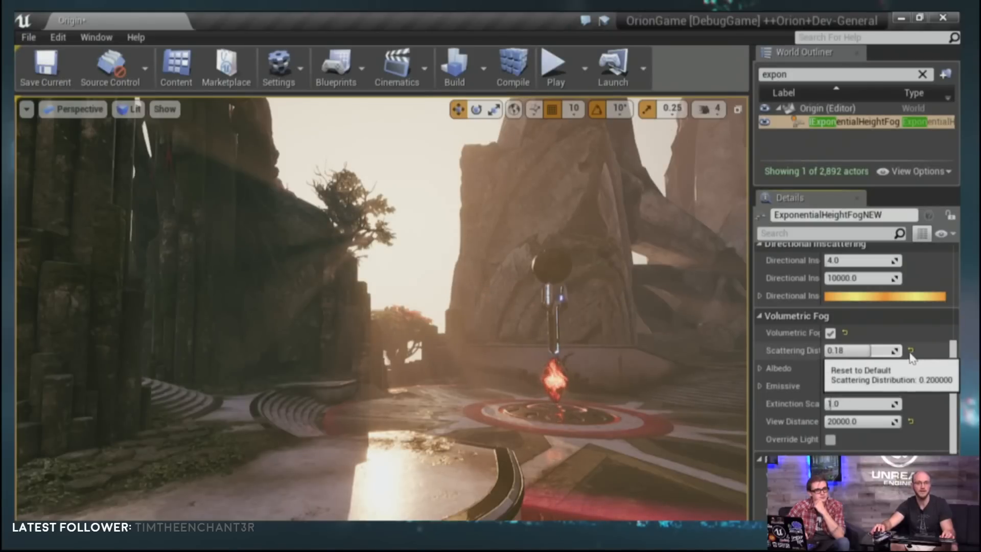
pyautogui.click(863, 350)
pyautogui.write('0')
pyautogui.press('Return')
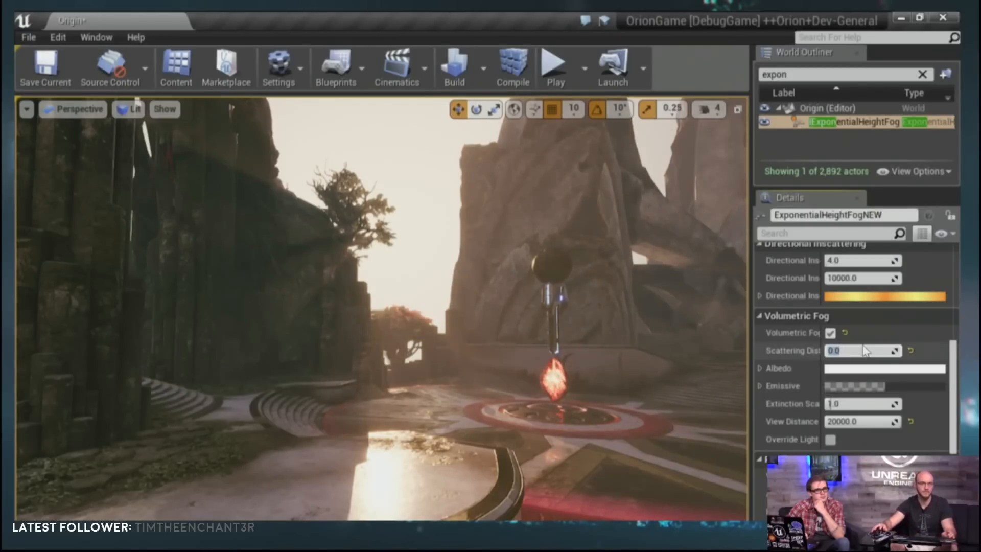
pyautogui.moveTo(368, 327); pyautogui.dragTo(319, 320, button='right')
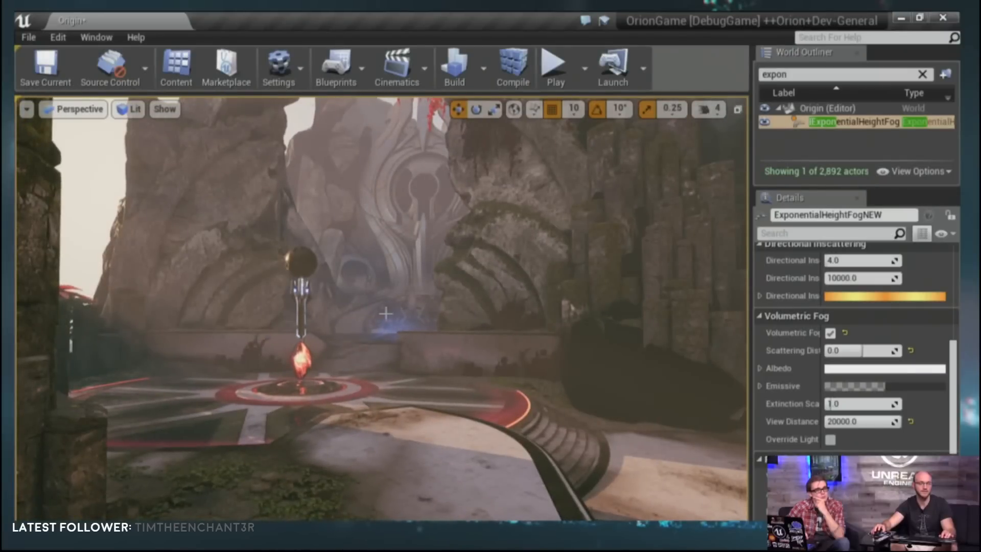
pyautogui.moveTo(380, 317); pyautogui.dragTo(650, 311, button='right')
# Try a Scattering Distribution of 0.9 facing the sun, and reset it to the default.
pyautogui.moveTo(862, 350); pyautogui.dragTo(900, 351)
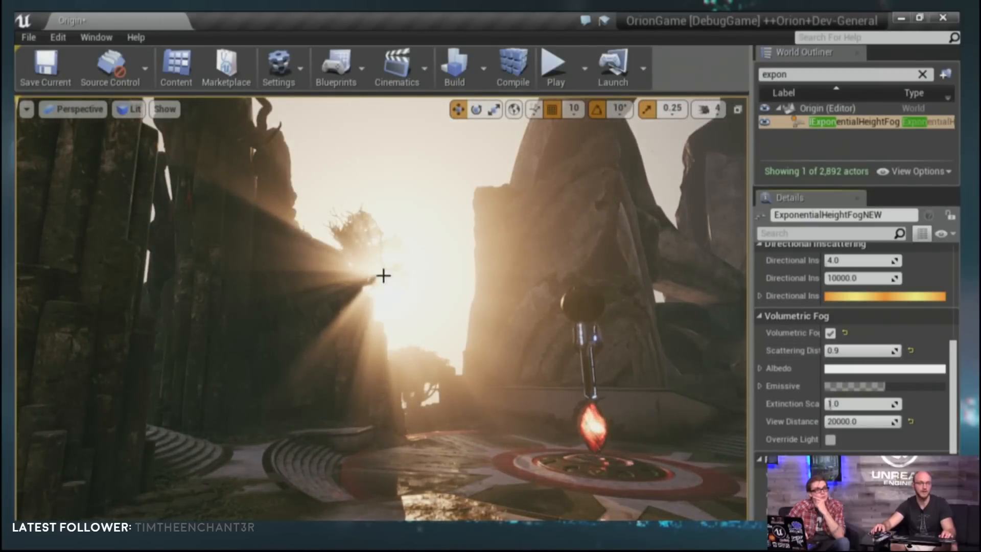
pyautogui.moveTo(387, 292)
pyautogui.mouseDown(button='right')
pyautogui.moveTo(536, 290)
pyautogui.moveTo(389, 290)
pyautogui.mouseUp(button='right')
pyautogui.click(911, 350)
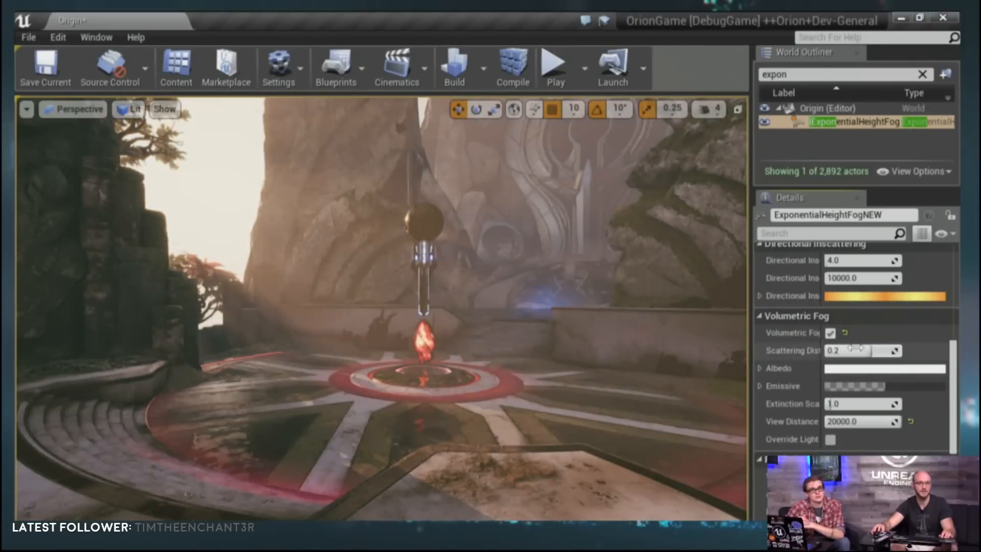
# Raise the Scattering Distribution to about 0.4 while viewing the sun behind the trees.
pyautogui.moveTo(495, 301); pyautogui.dragTo(409, 288, button='right')
pyautogui.moveTo(864, 352); pyautogui.dragTo(902, 351)
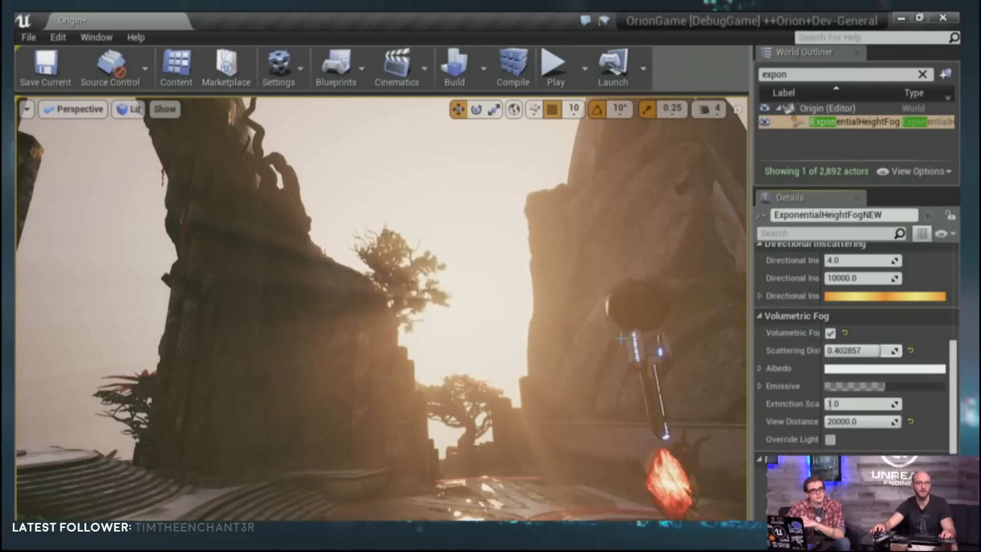
pyautogui.moveTo(409, 289); pyautogui.dragTo(437, 299, button='right')
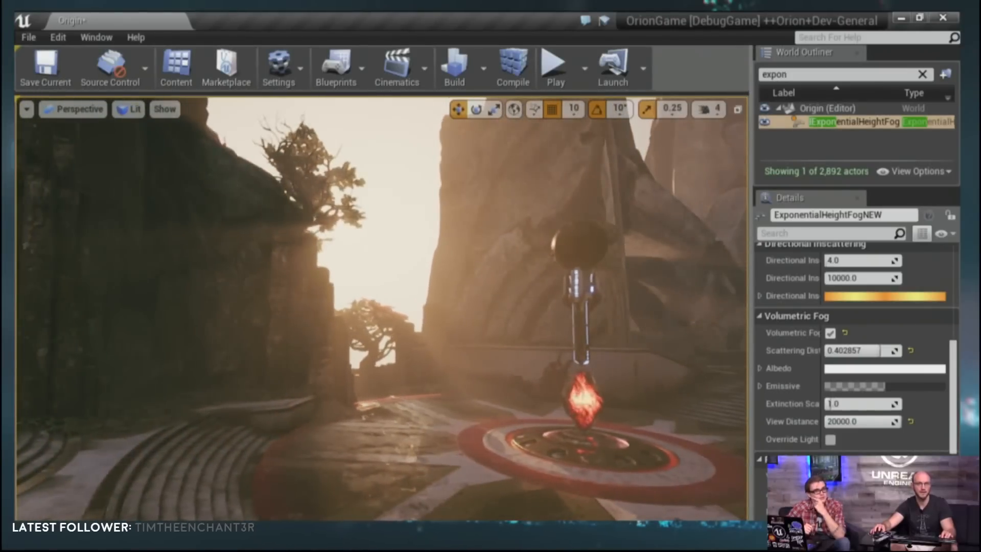
# Tint the volumetric fog's Albedo color, bring it back to near-white F0FFF7FF, and inspect the stairway area.
pyautogui.click(849, 368)
pyautogui.moveTo(641, 258); pyautogui.dragTo(585, 308)
pyautogui.click(615, 276)
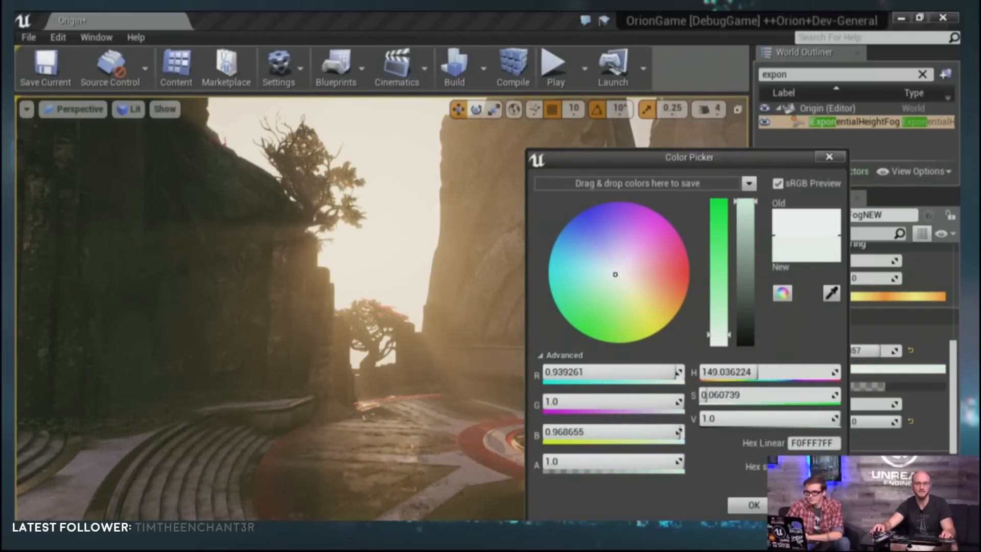
pyautogui.press('Return')
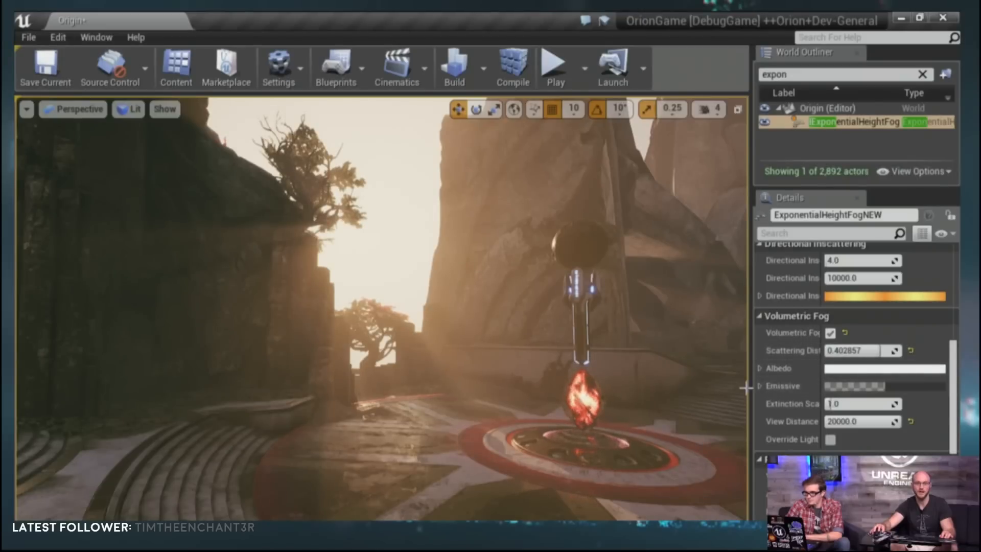
pyautogui.moveTo(665, 383); pyautogui.dragTo(606, 386, button='right')
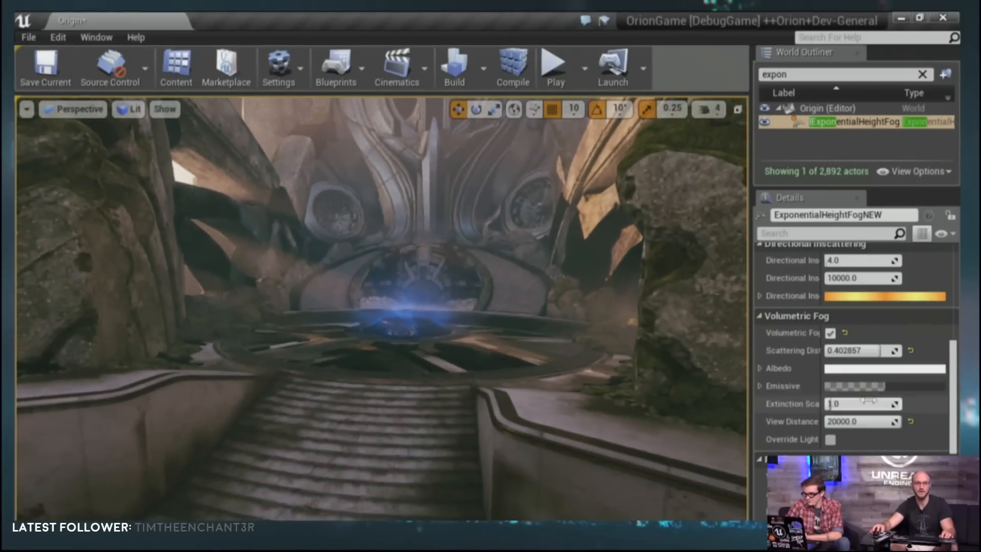
# Lower the volumetric fog's Emissive color value to 0 and inspect the stairway area.
pyautogui.click(903, 387)
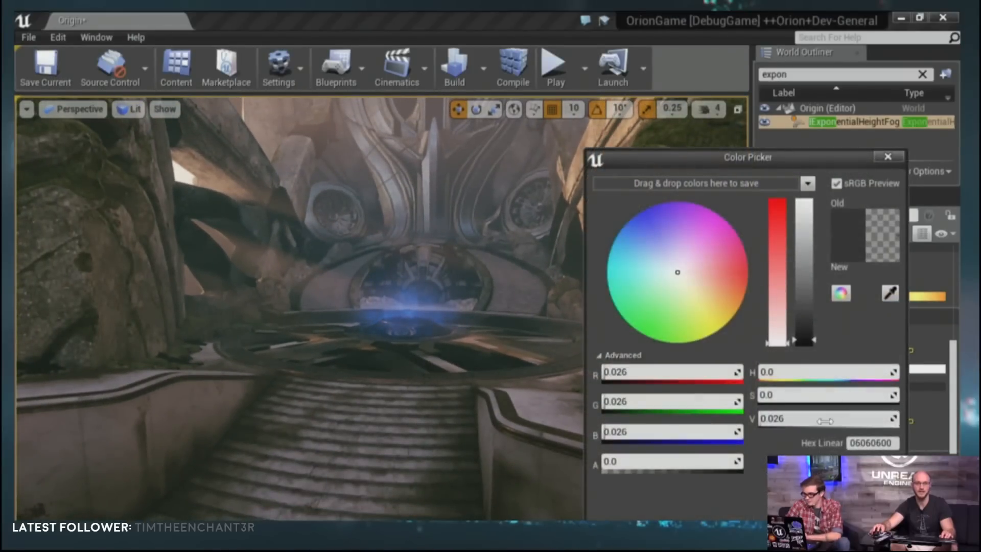
pyautogui.moveTo(828, 419); pyautogui.dragTo(787, 418)
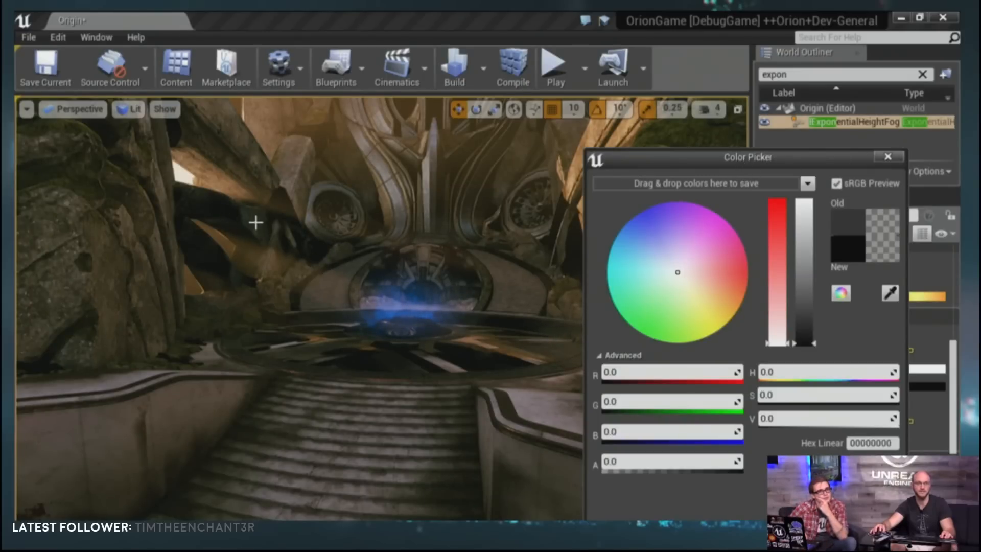
pyautogui.press('s')
pyautogui.moveTo(336, 237); pyautogui.dragTo(356, 250, button='right')
pyautogui.press('w')
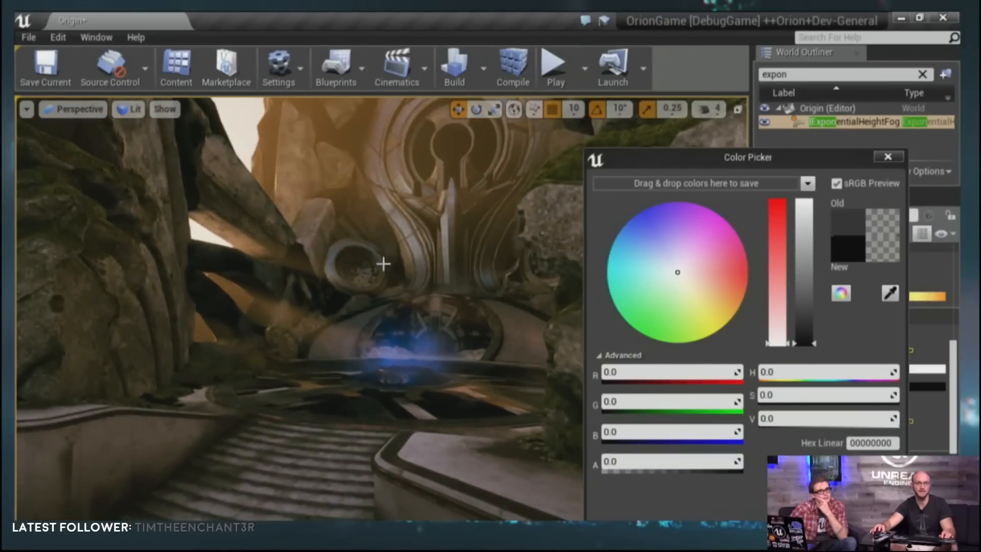
# Raise the fog's Emissive color value to about 0.037 for comparison, reduce it to about 0.021, and finish the color edit.
pyautogui.moveTo(793, 423)
pyautogui.mouseDown()
pyautogui.moveTo(838, 423)
pyautogui.moveTo(782, 417)
pyautogui.mouseUp()
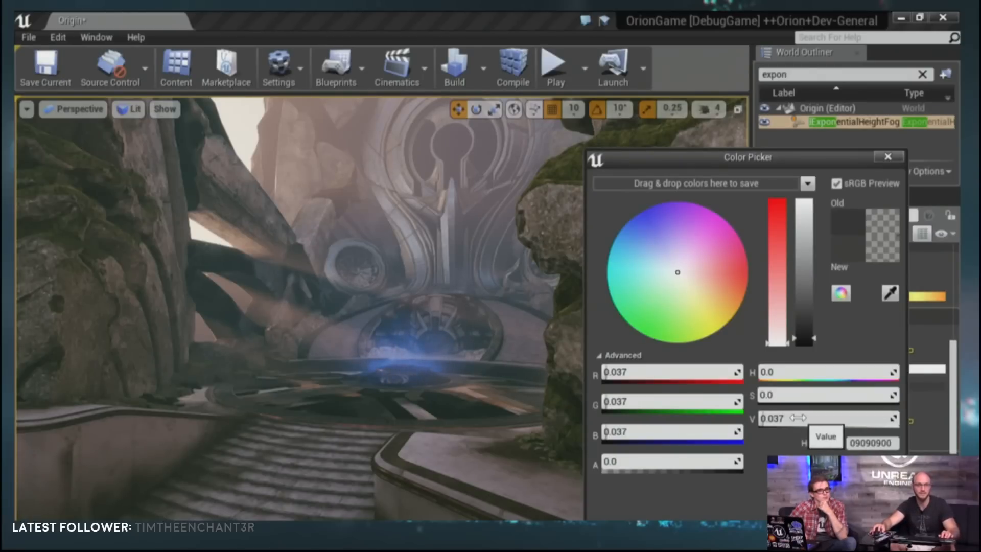
pyautogui.moveTo(301, 307)
pyautogui.mouseDown(button='right')
pyautogui.moveTo(179, 307)
pyautogui.moveTo(286, 306)
pyautogui.mouseUp(button='right')
pyautogui.moveTo(532, 351)
pyautogui.mouseDown(button='right')
pyautogui.moveTo(542, 351)
pyautogui.moveTo(531, 351)
pyautogui.mouseUp(button='right')
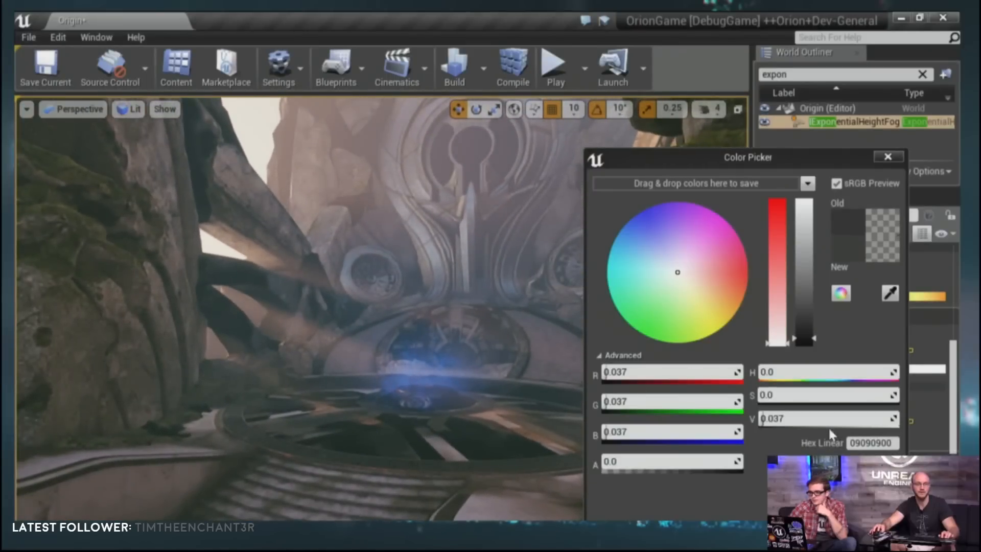
pyautogui.moveTo(816, 422); pyautogui.dragTo(829, 422)
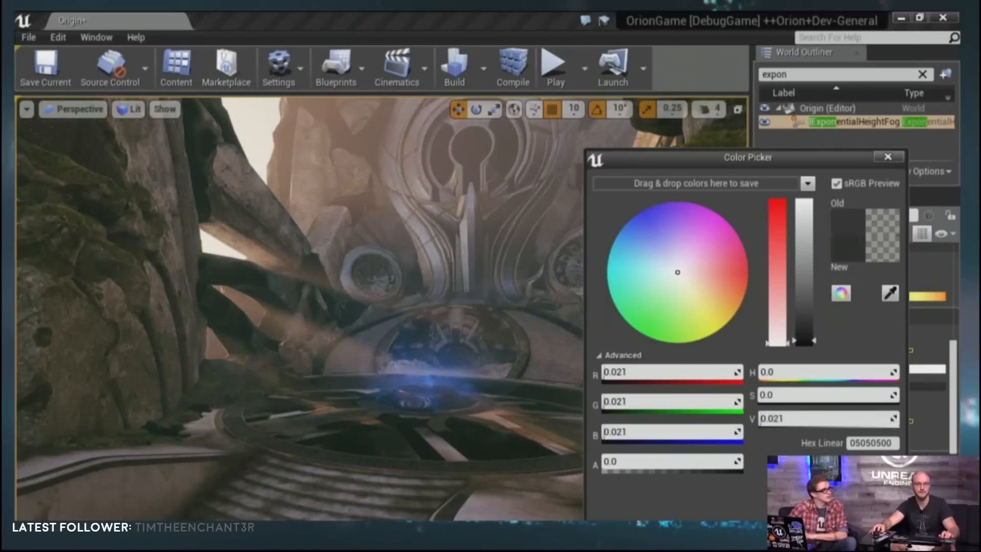
pyautogui.click(557, 413)
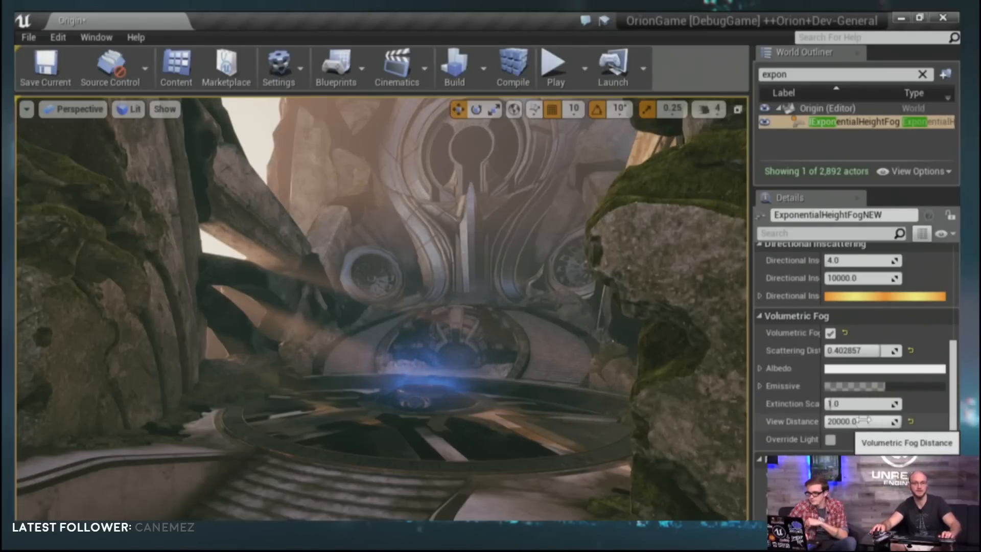
# Try a volumetric fog Extinction Scale of 10 over the stairway, and reset it to the default.
pyautogui.moveTo(608, 390); pyautogui.dragTo(490, 407, button='right')
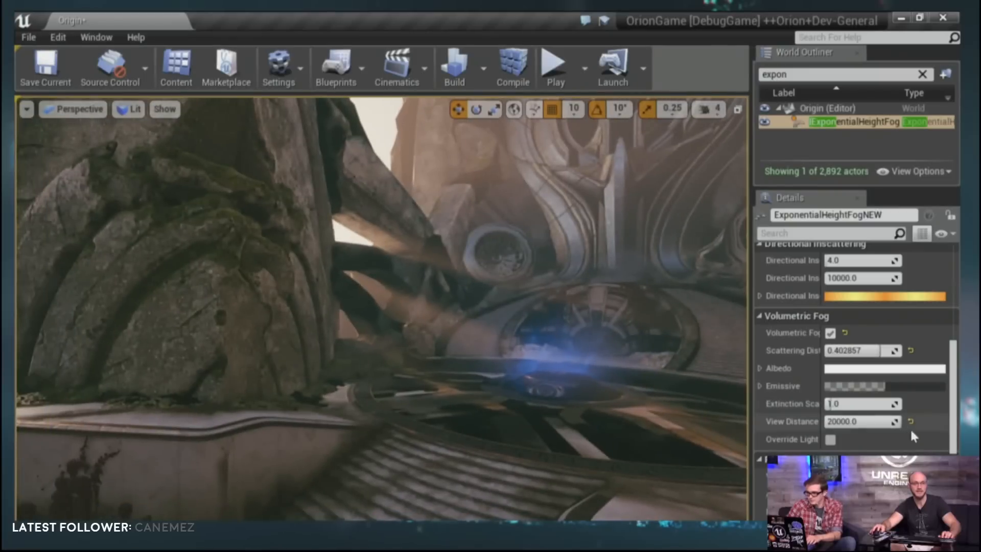
pyautogui.moveTo(848, 404); pyautogui.dragTo(902, 404)
pyautogui.moveTo(514, 367); pyautogui.dragTo(681, 385, button='right')
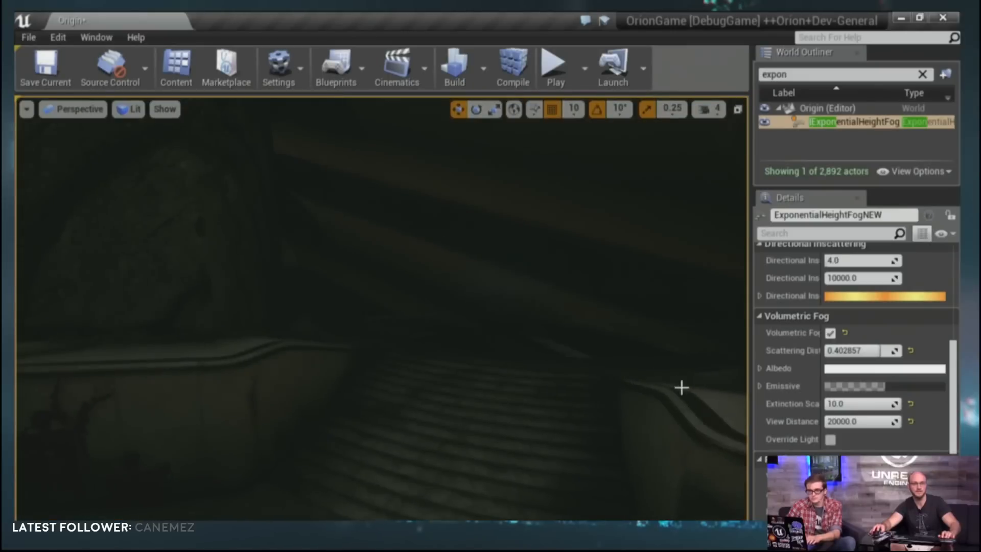
pyautogui.click(911, 403)
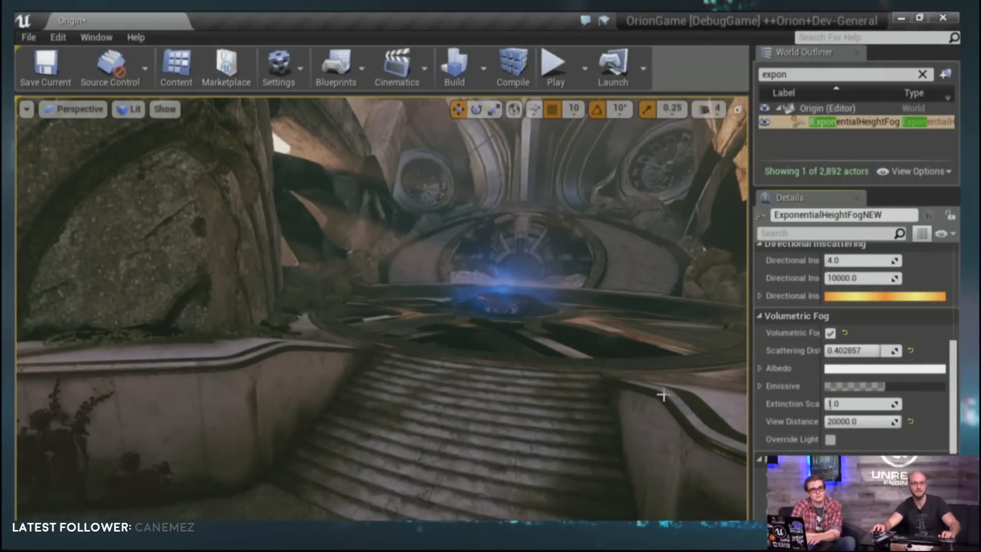
# Filter the level's actors by "dire", select DirectionalLight_sun, and find its Light Shafts settings.
pyautogui.moveTo(460, 317); pyautogui.dragTo(648, 368, button='right')
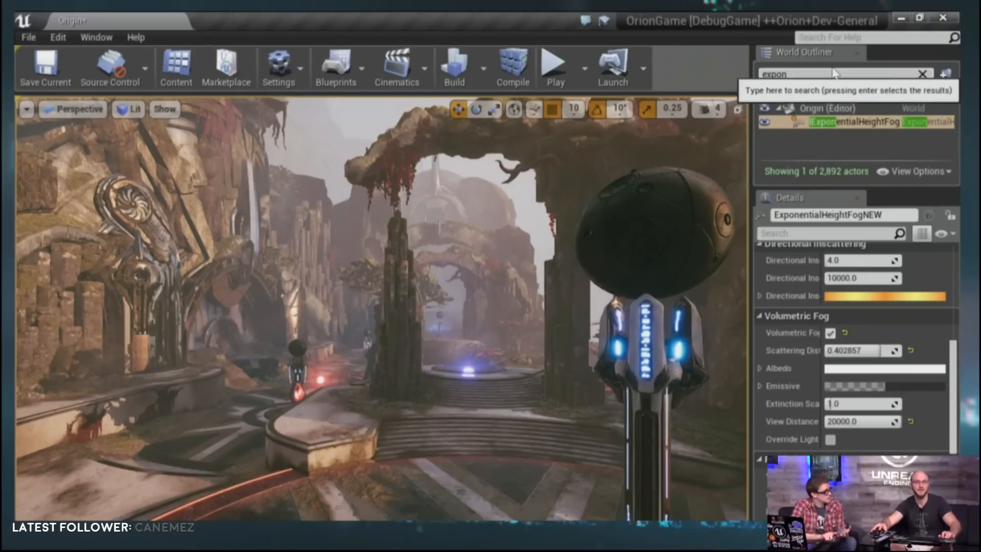
pyautogui.click(922, 75)
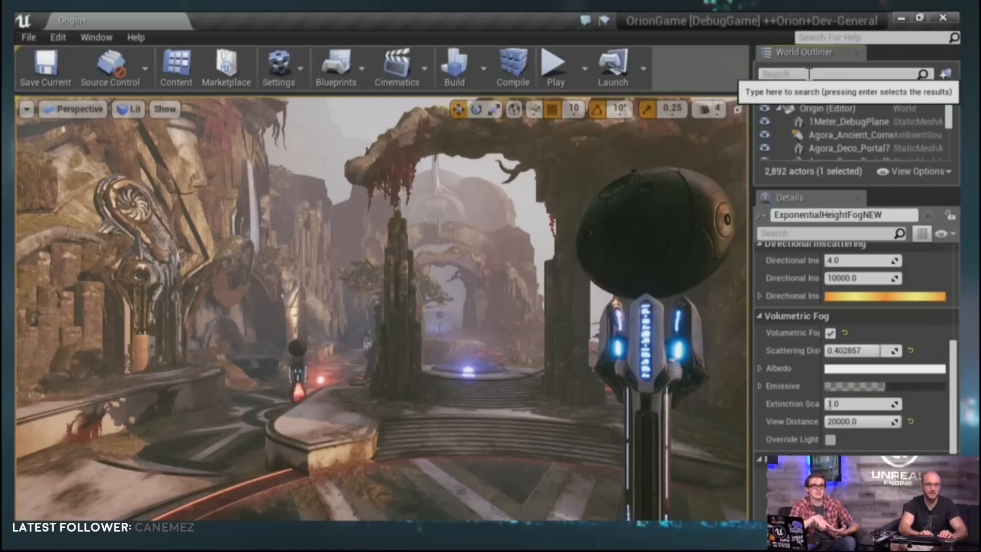
pyautogui.write('dire')
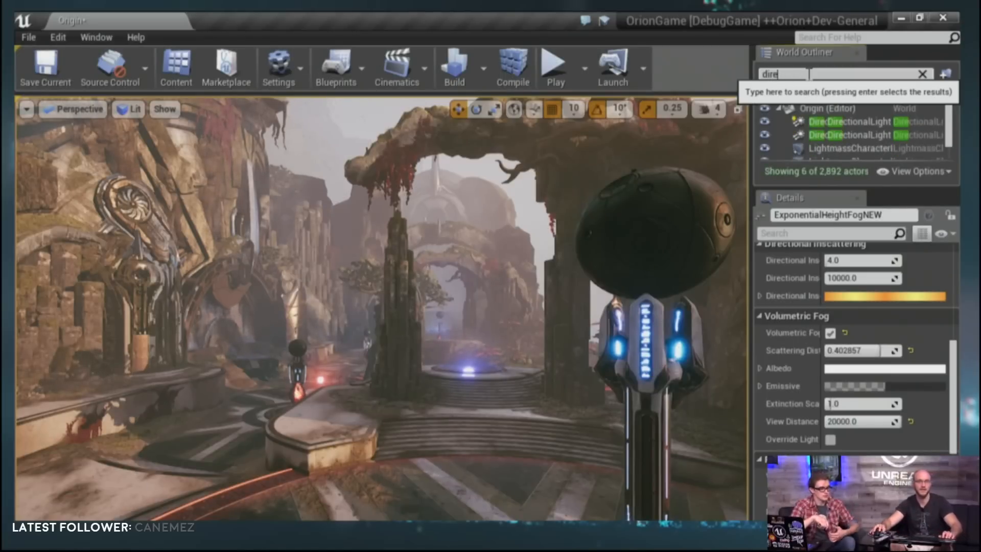
pyautogui.click(856, 127)
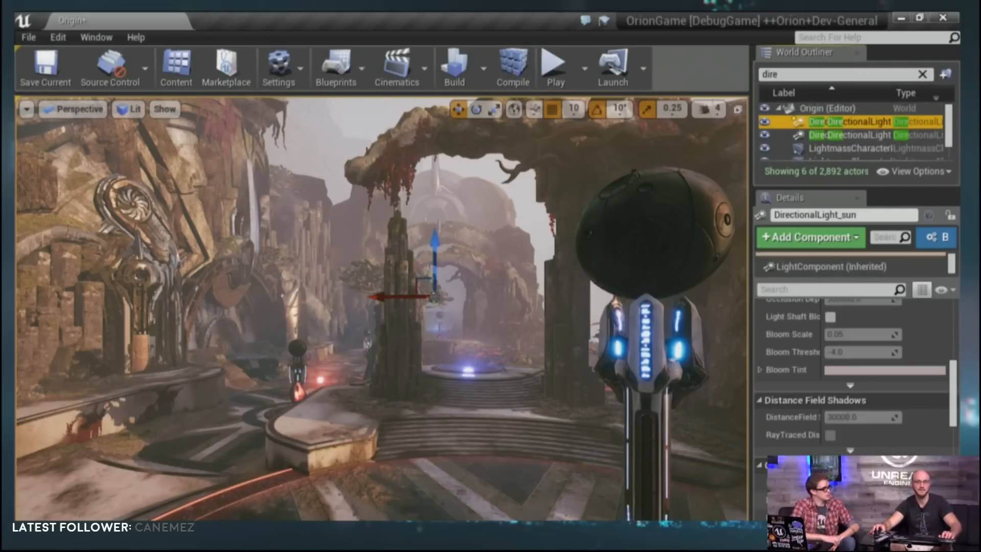
pyautogui.scroll(8, 831, 434)
pyautogui.scroll(2, 830, 434)
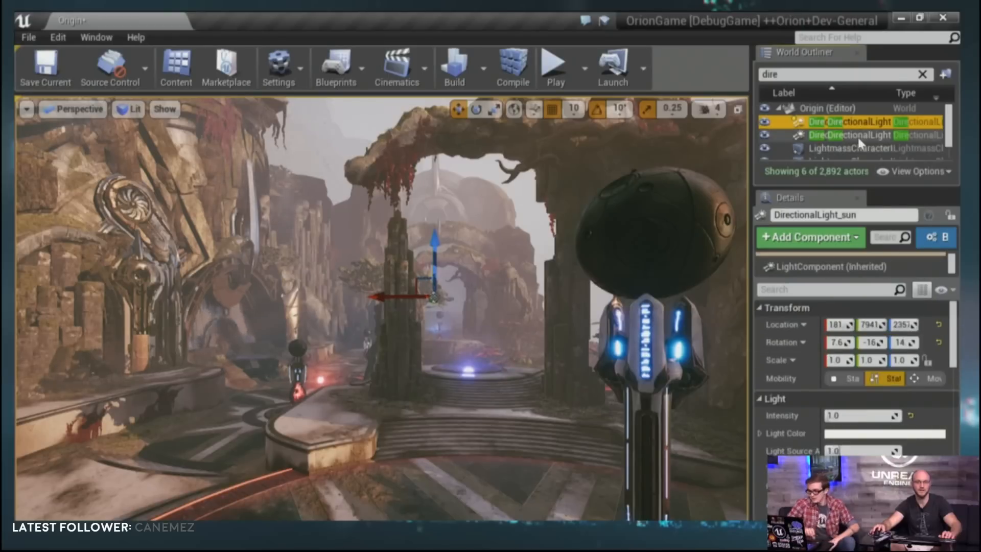
pyautogui.scroll(-10, 860, 394)
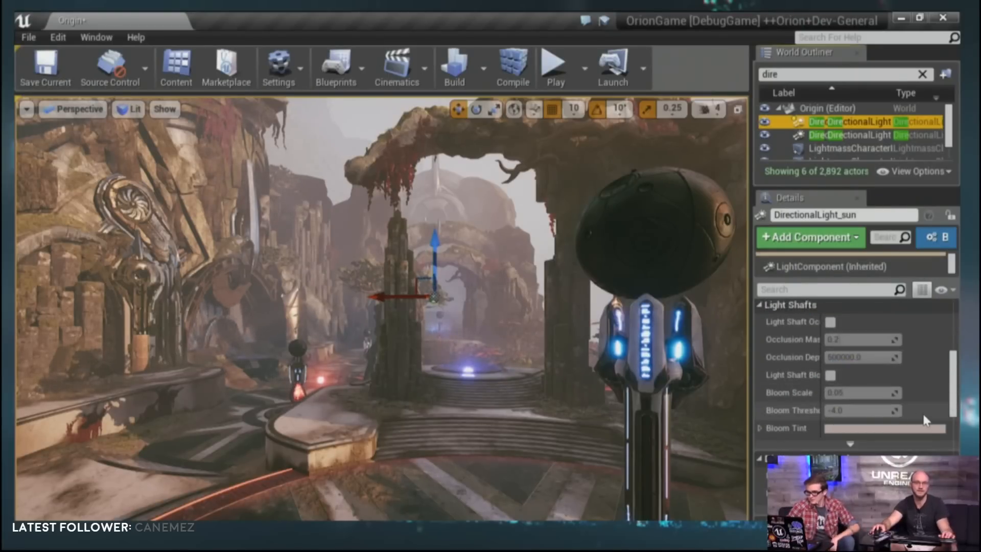
# Try Light Shaft Occlusion and Light Shaft Bloom on the sun light while facing the sun, and disable both.
pyautogui.moveTo(657, 295); pyautogui.dragTo(646, 322, button='right')
pyautogui.click(831, 322)
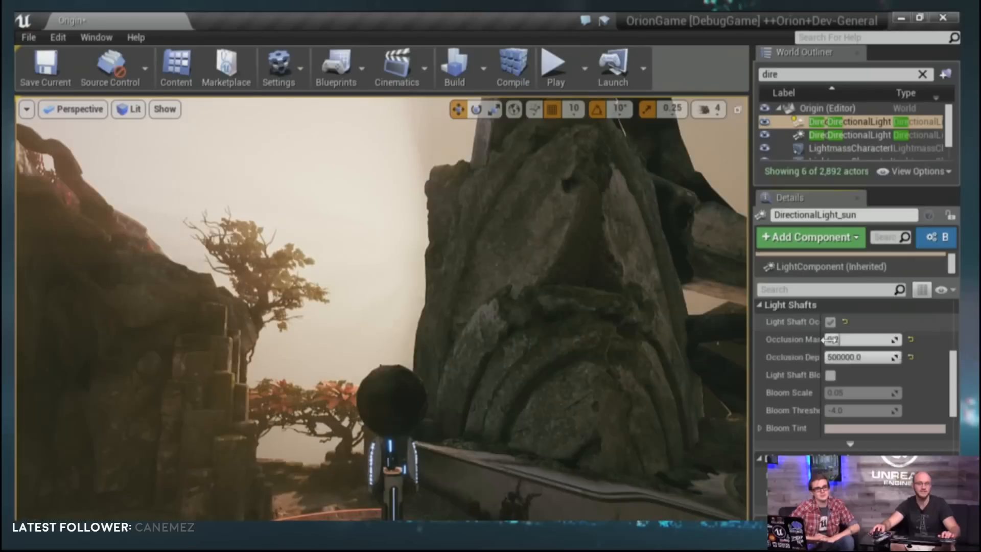
pyautogui.click(831, 375)
pyautogui.moveTo(638, 316); pyautogui.dragTo(537, 309, button='right')
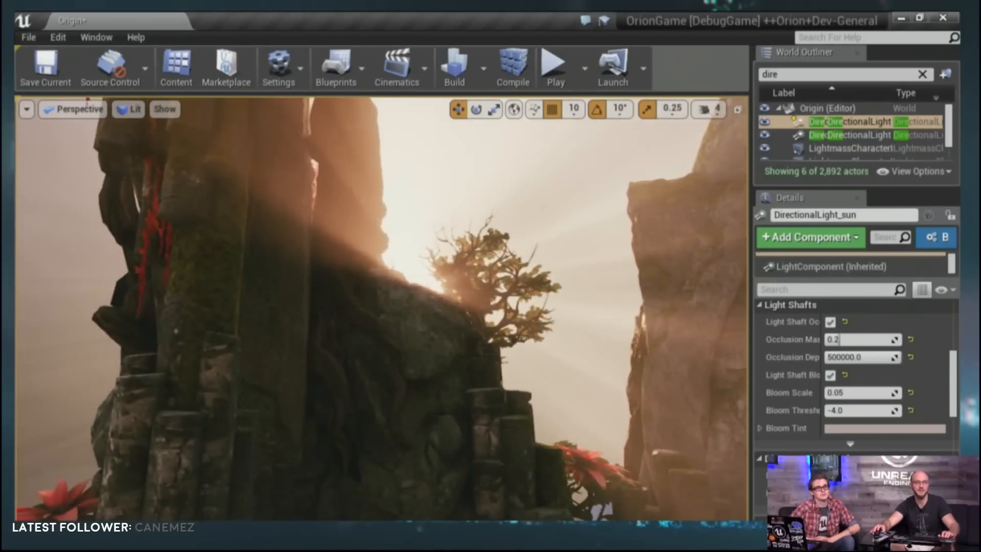
pyautogui.click(831, 376)
pyautogui.click(830, 322)
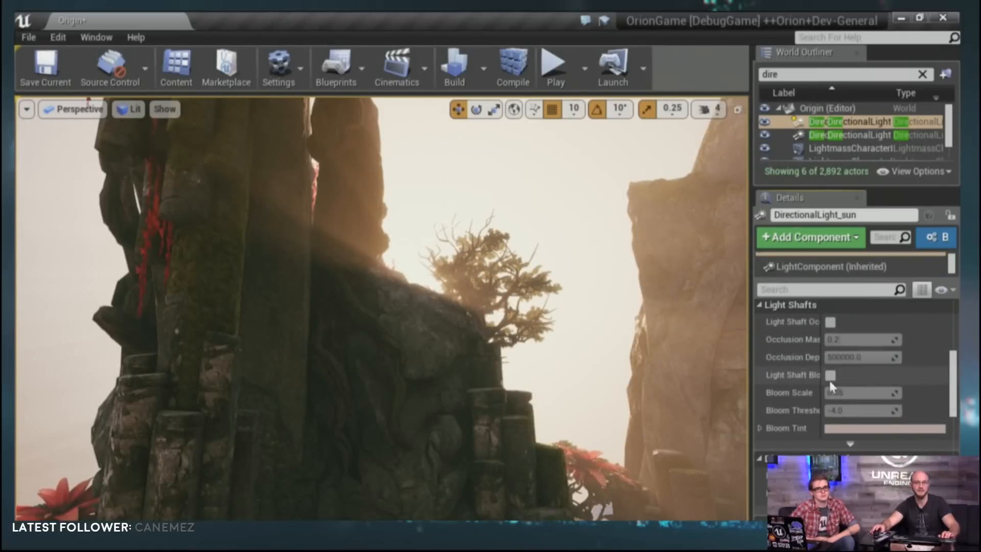
# Review the sun light's Distance Field Shadows and Cascaded Shadow Maps settings against the tree and cliffs.
pyautogui.scroll(-5, 900, 378)
pyautogui.scroll(-2, 914, 408)
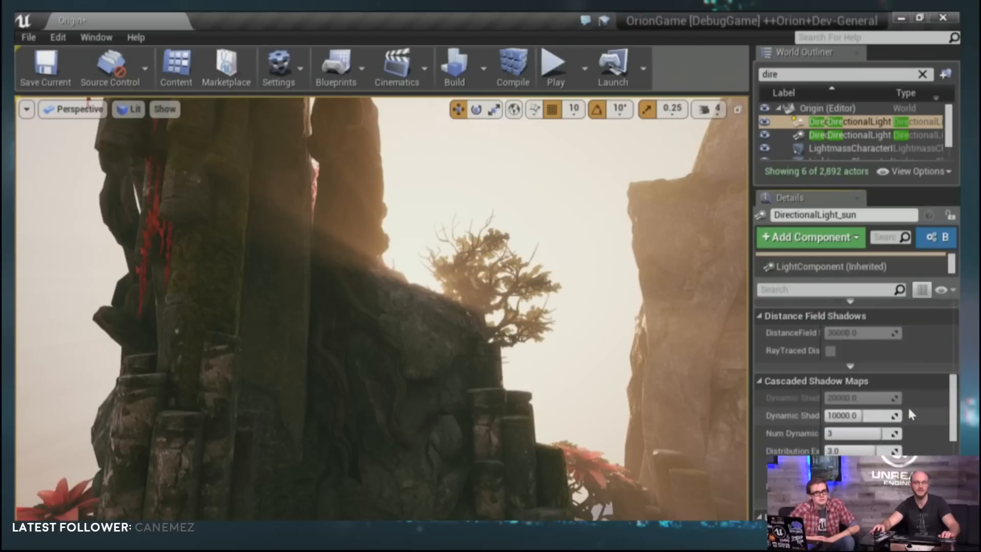
pyautogui.moveTo(562, 358); pyautogui.dragTo(583, 350, button='right')
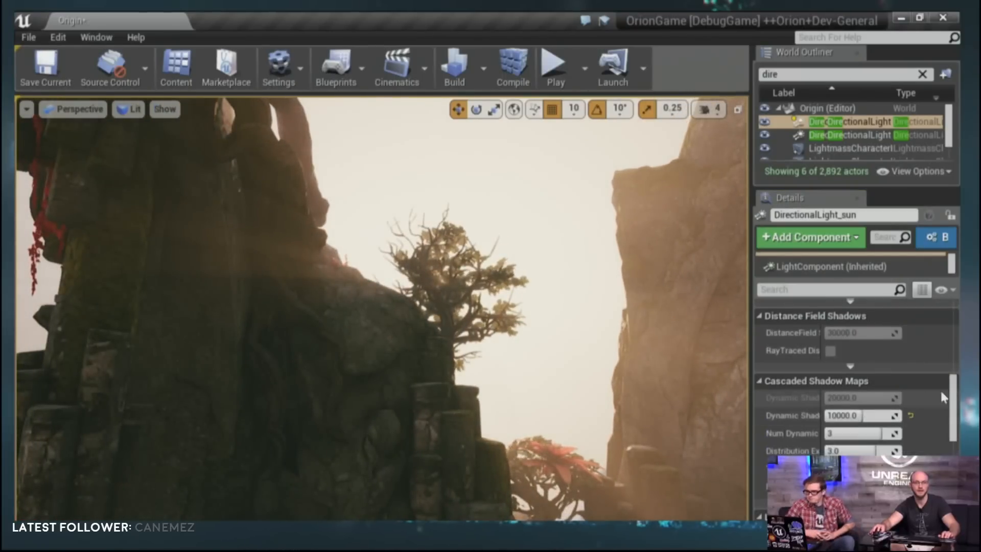
# Keep the sun light selected and start replacing the actor filter text.
pyautogui.click(852, 125)
pyautogui.click(817, 75)
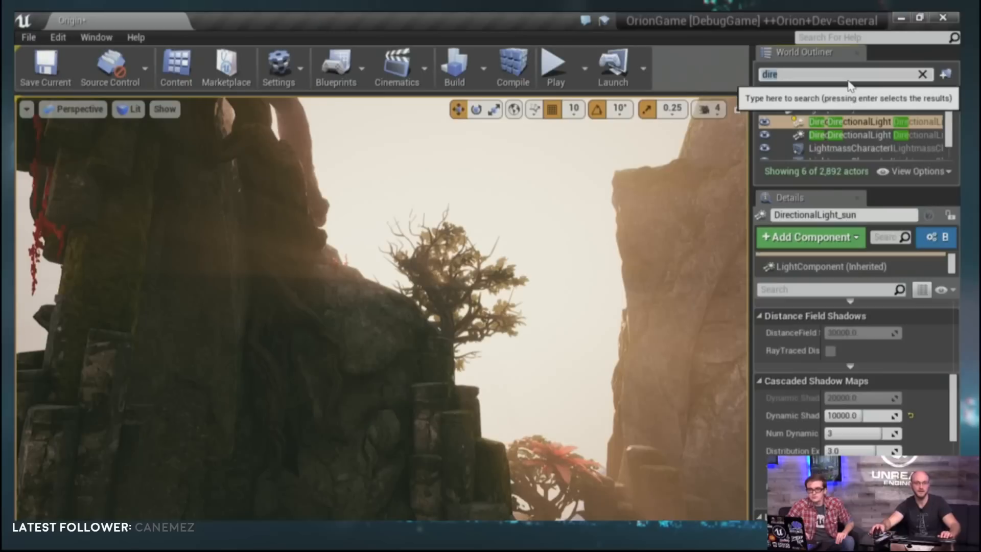
# Select the exponential height fog actor and set its Fog Density to 0.001.
pyautogui.write('expon')
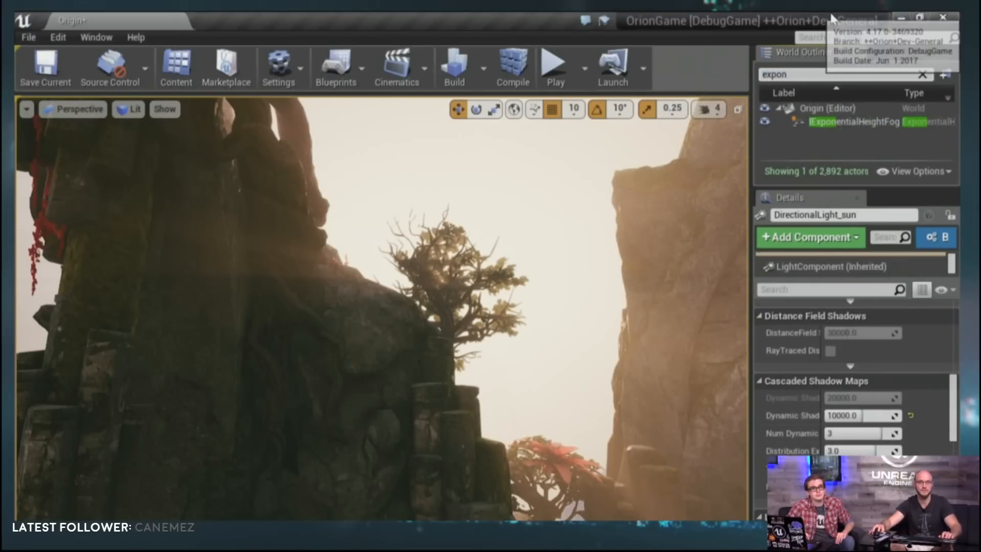
pyautogui.click(841, 124)
pyautogui.scroll(10, 897, 413)
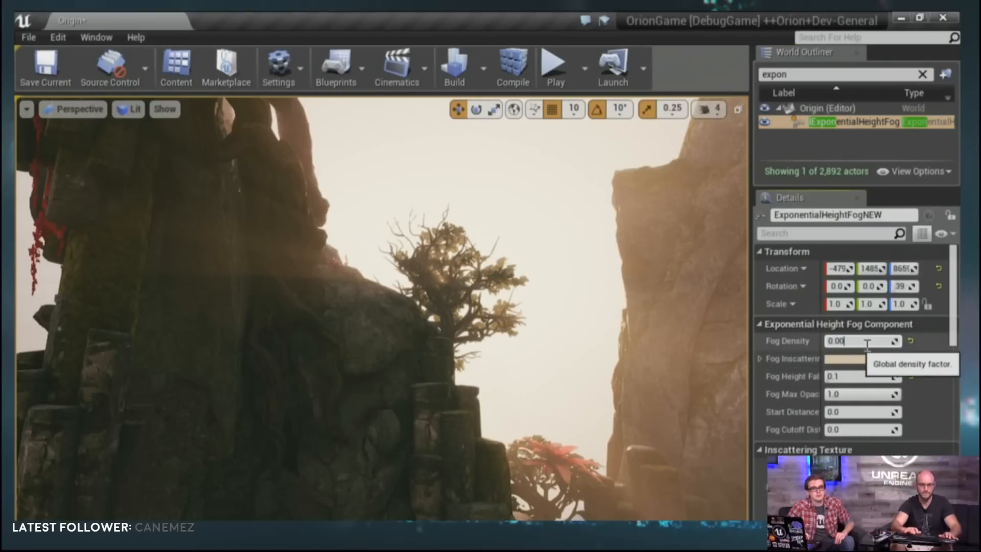
pyautogui.write('1')
pyautogui.press('Return')
pyautogui.moveTo(588, 316); pyautogui.dragTo(726, 322, button='right')
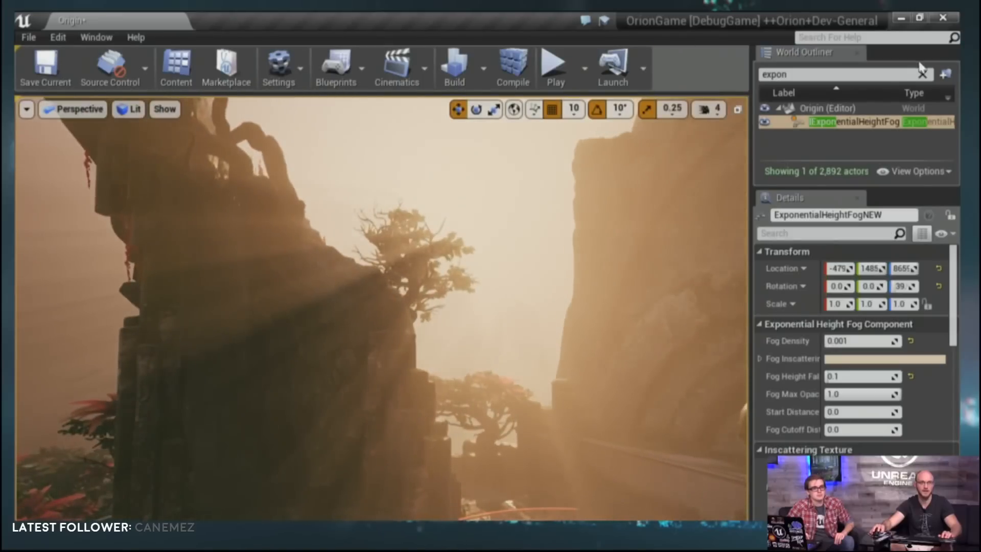
# Reset the Dynamic Shadow Distance StationaryLight of the sun directional light to its default and view the rock silhouettes.
pyautogui.write('dire')
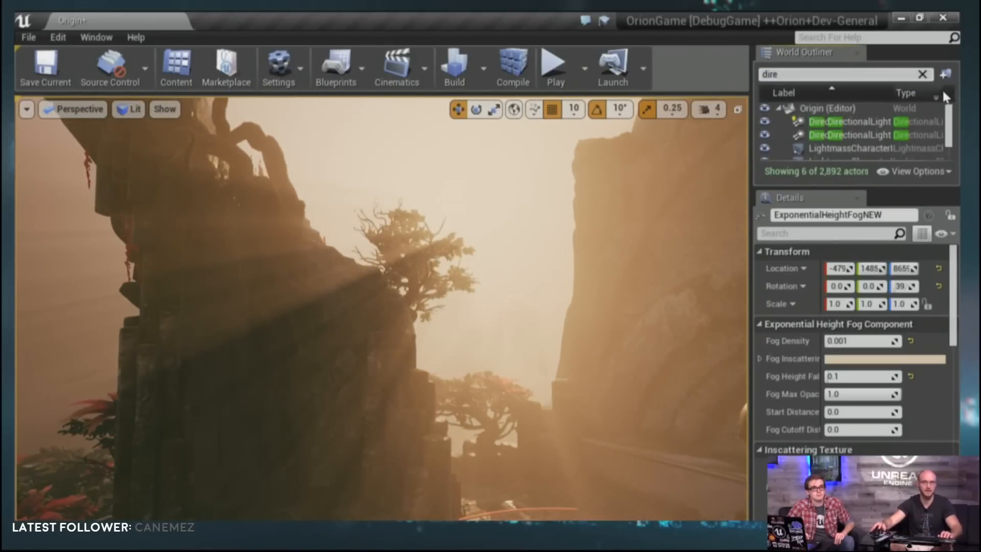
pyautogui.click(868, 121)
pyautogui.scroll(-10, 892, 357)
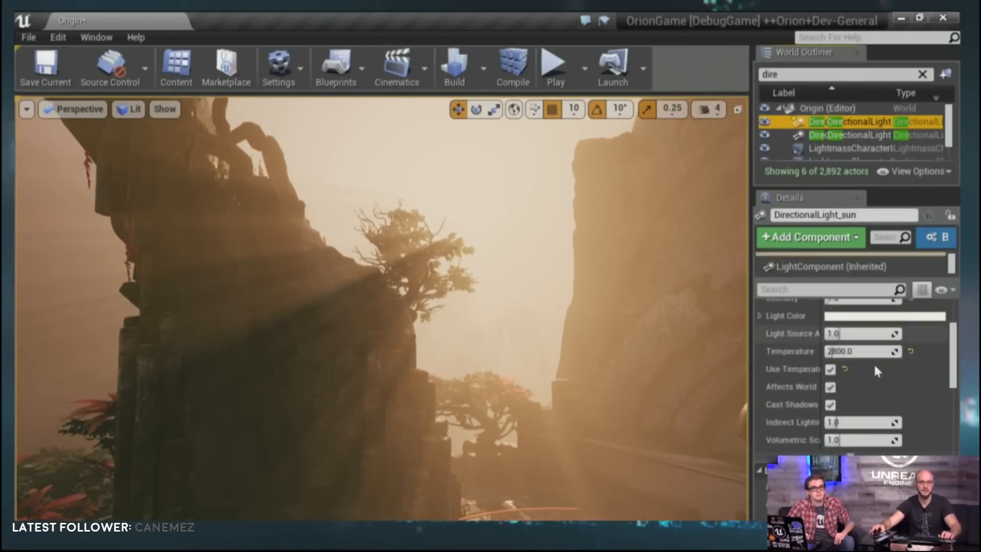
pyautogui.scroll(-5, 890, 358)
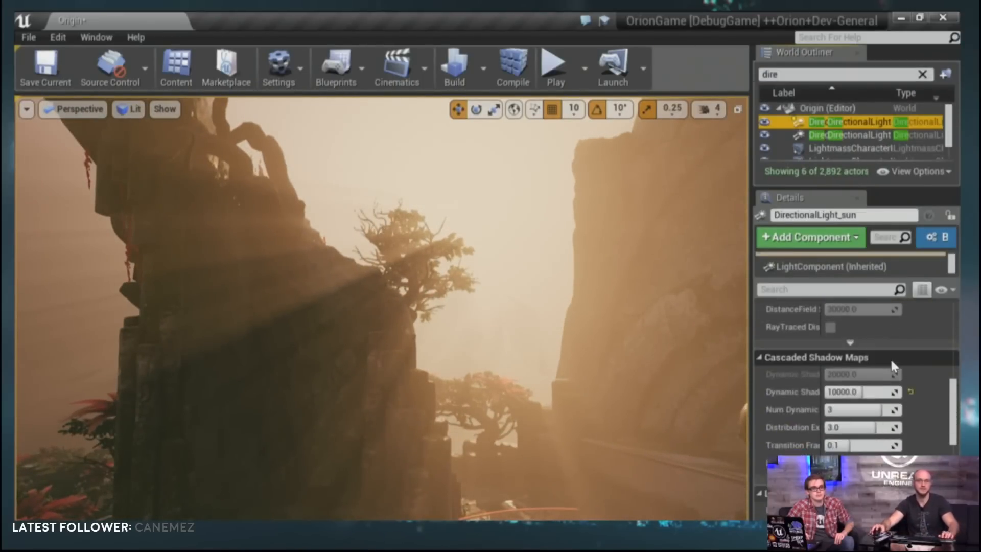
pyautogui.click(910, 391)
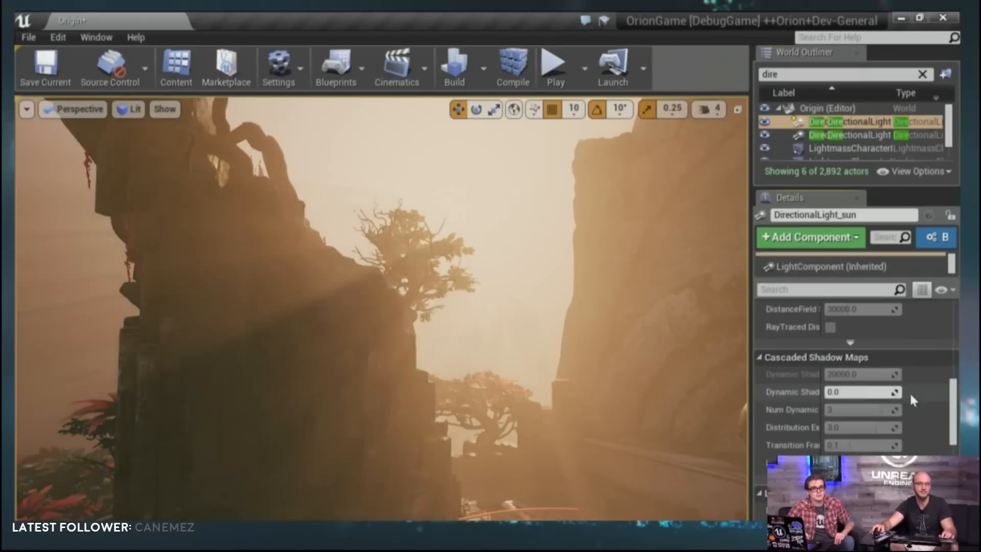
pyautogui.moveTo(647, 375); pyautogui.dragTo(571, 305, button='right')
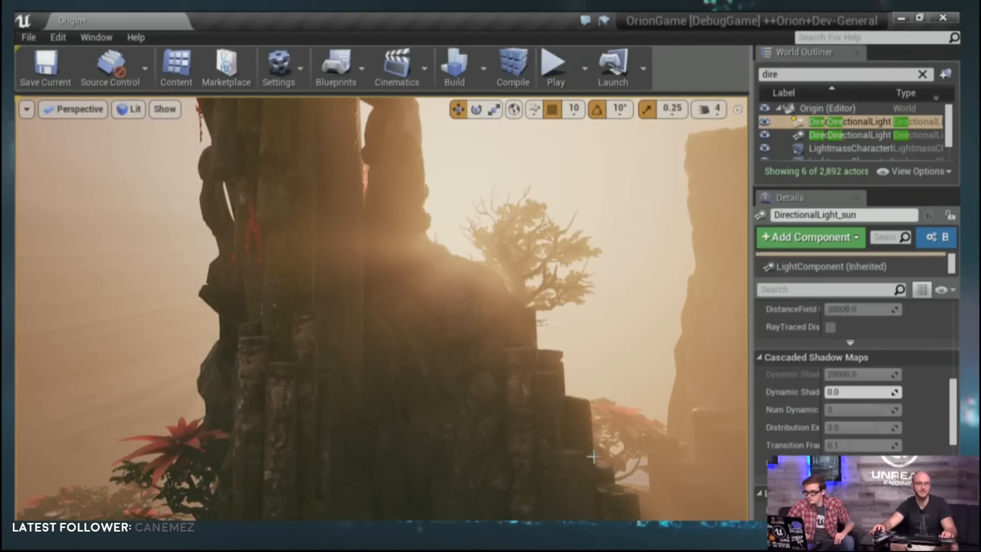
pyautogui.moveTo(495, 317); pyautogui.dragTo(486, 276, button='right')
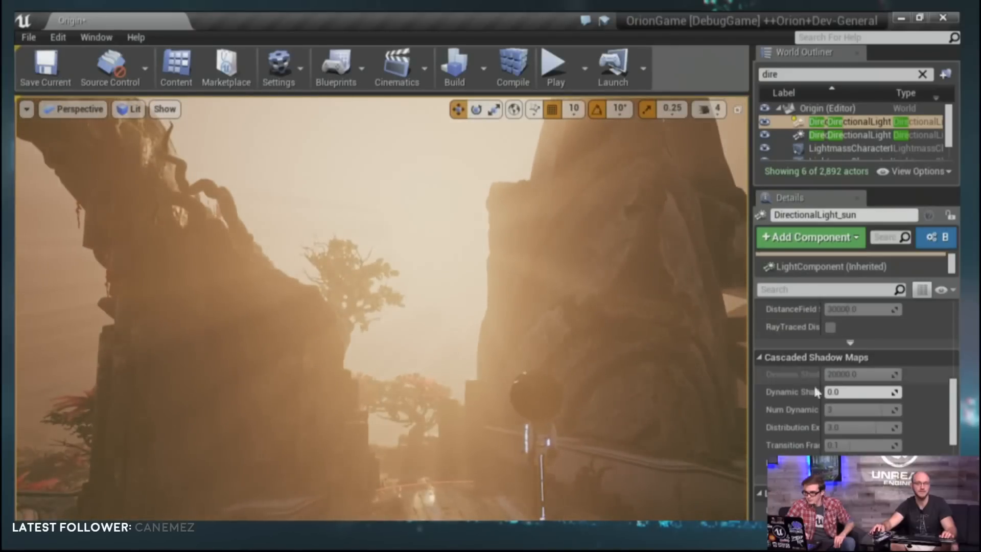
# Set the sun light's Dynamic Shadow Distance StationaryLight to 10000 and examine the light shafts around the tree.
pyautogui.click(832, 392)
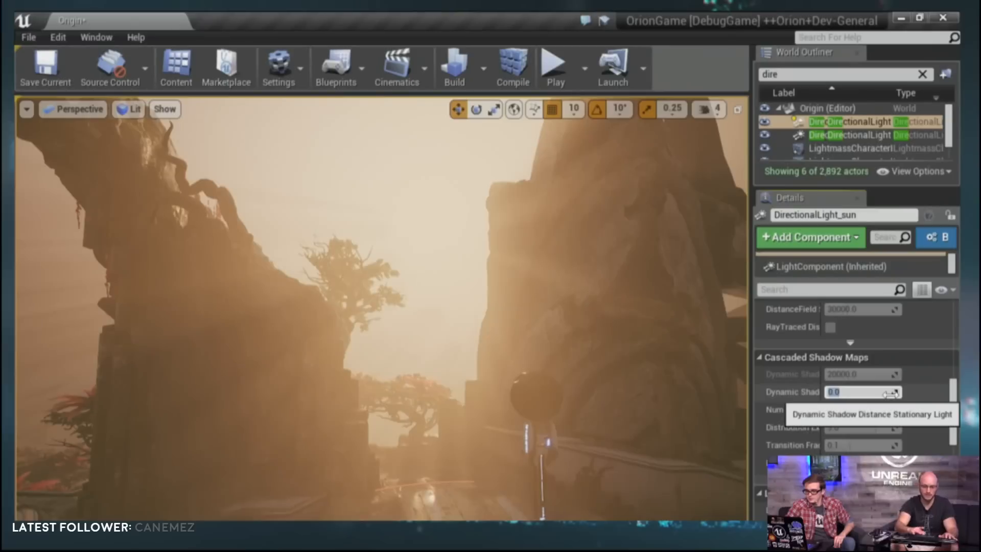
pyautogui.press('Return')
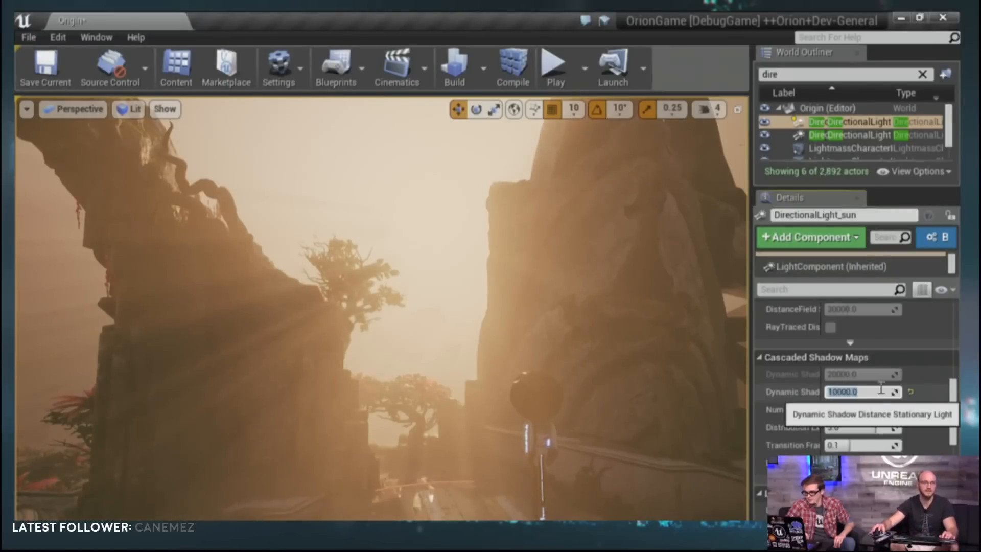
pyautogui.moveTo(460, 215); pyautogui.dragTo(389, 207, button='right')
pyautogui.press('w')
pyautogui.press('w')
pyautogui.moveTo(436, 291); pyautogui.dragTo(534, 316, button='right')
pyautogui.press('s')
pyautogui.press('w')
pyautogui.press('s')
pyautogui.press('w')
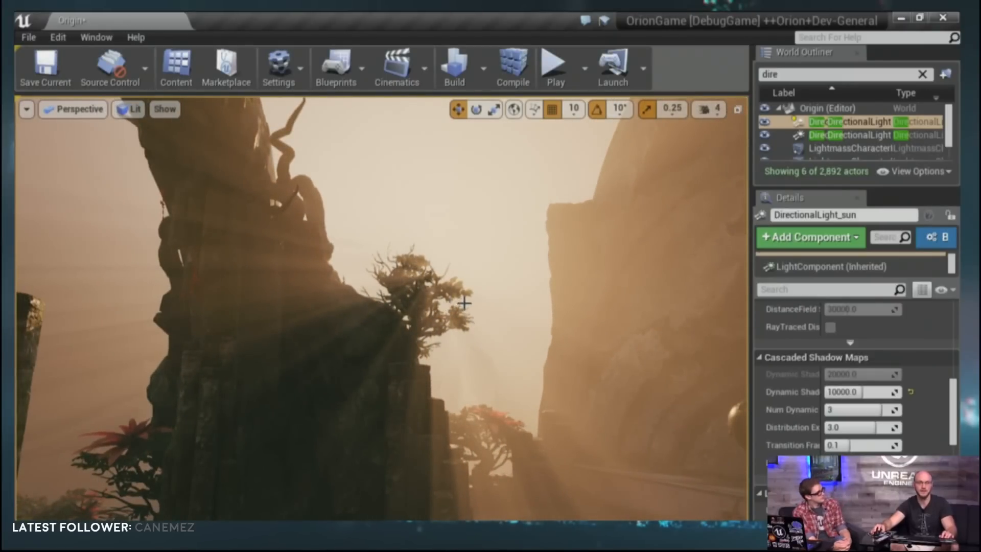
# Reset the sun's stationary dynamic shadow distance to its default for comparison, and undo that reset.
pyautogui.click(911, 393)
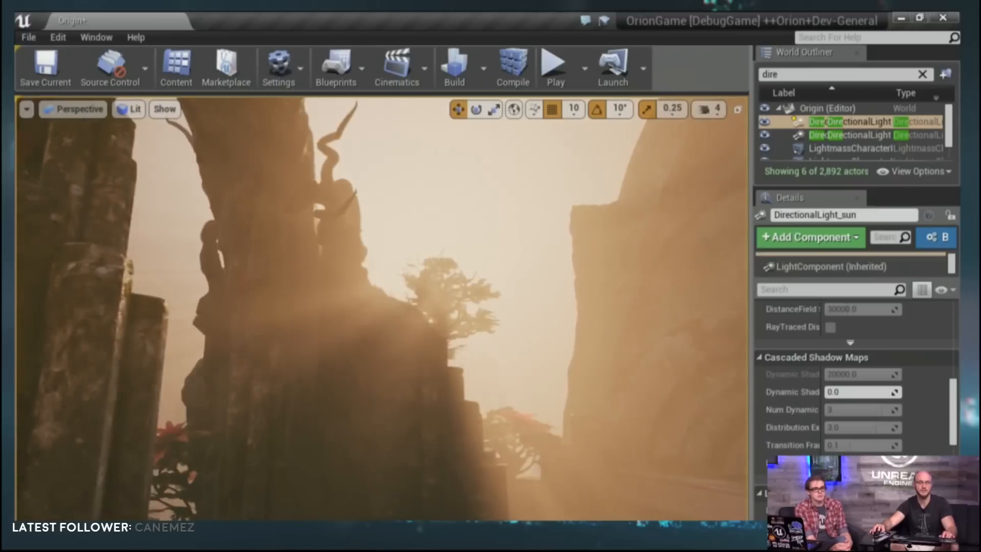
pyautogui.click(869, 391)
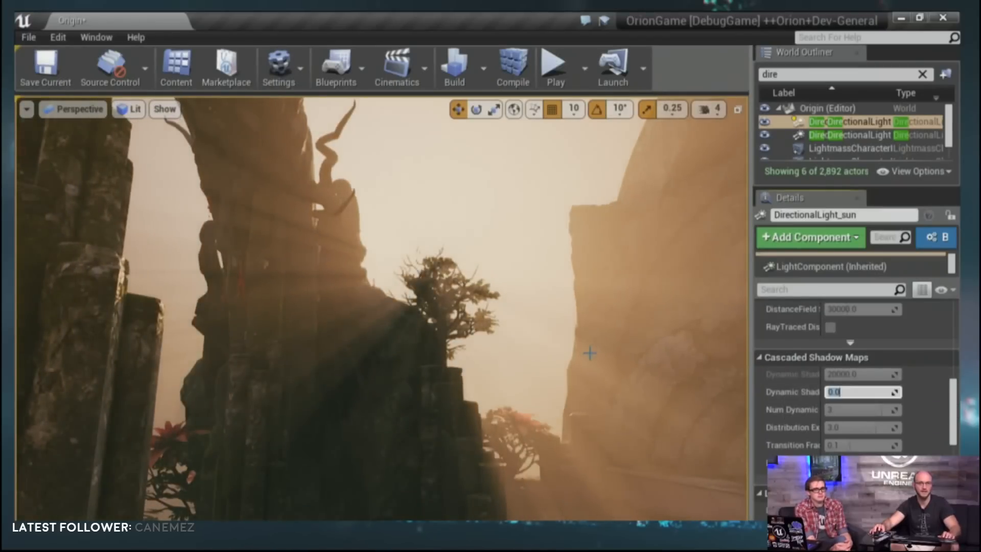
pyautogui.hotkey('ctrl', 'z')
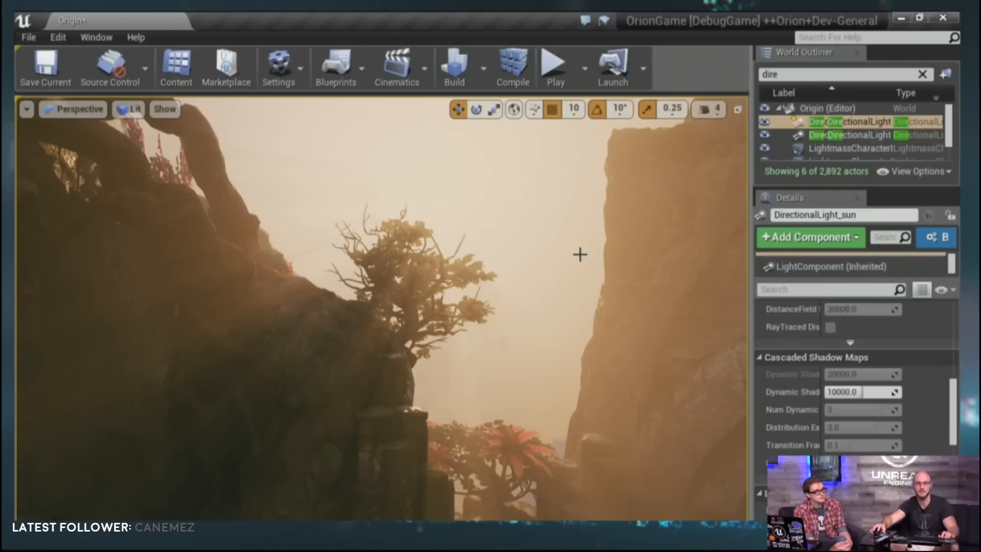
# Try a salmon red Light Color, hex linear FF6A50FF, on the sun directional light and cancel it.
pyautogui.press('f')
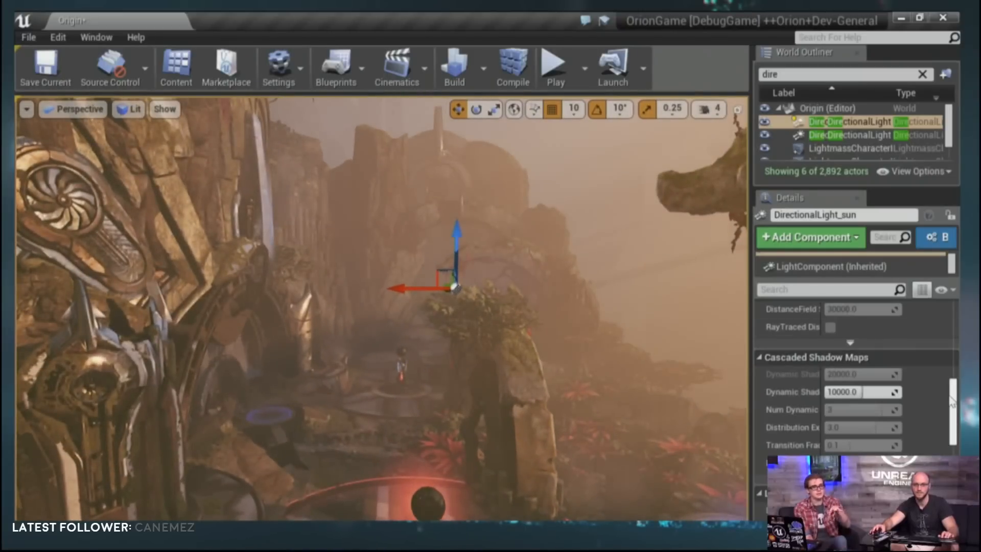
pyautogui.moveTo(957, 419); pyautogui.dragTo(949, 341)
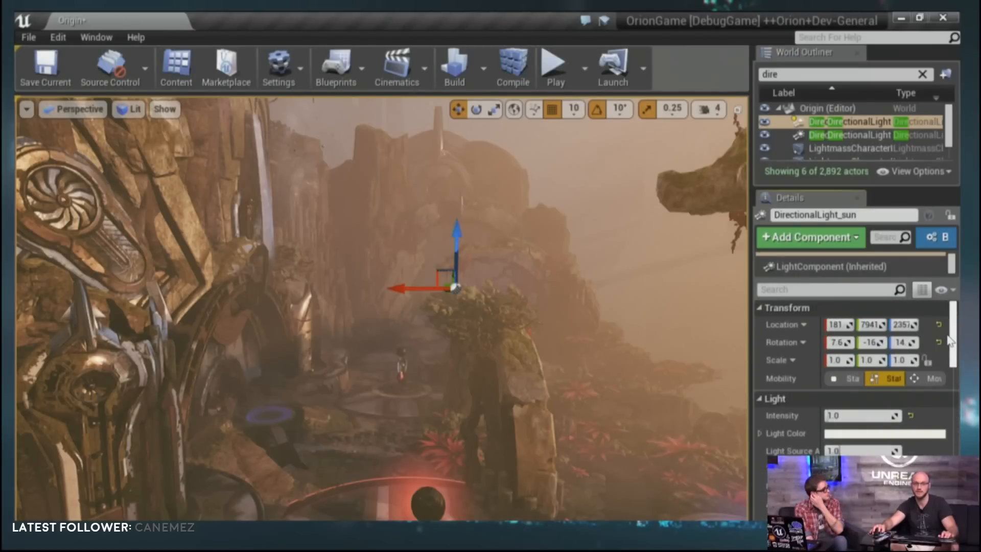
pyautogui.moveTo(555, 292); pyautogui.dragTo(460, 256, button='right')
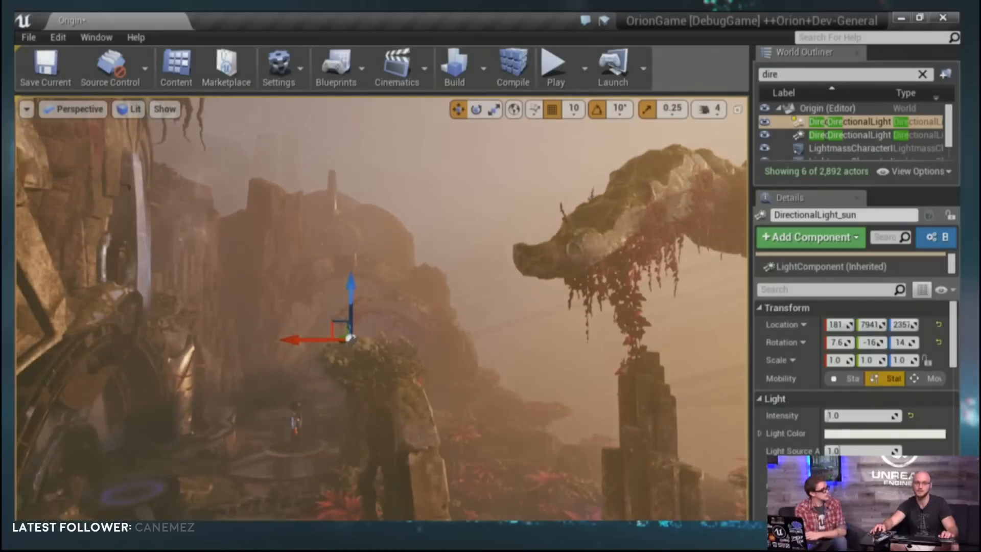
pyautogui.click(858, 435)
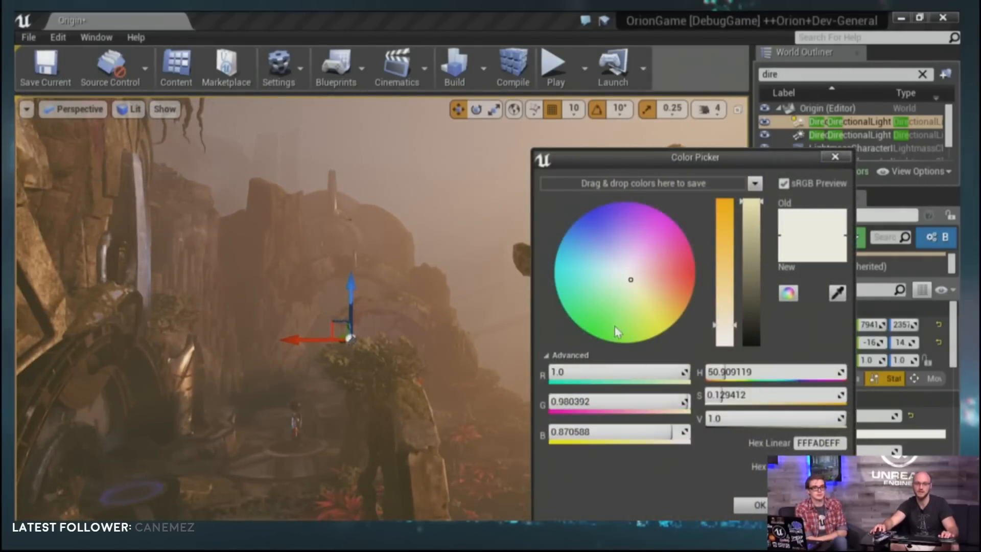
pyautogui.click(673, 280)
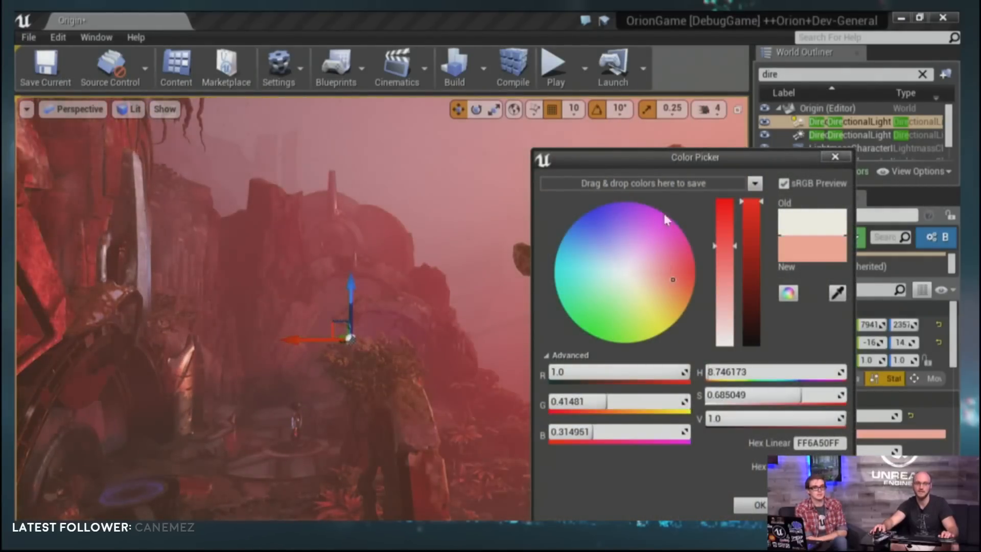
pyautogui.moveTo(665, 161); pyautogui.dragTo(784, 149)
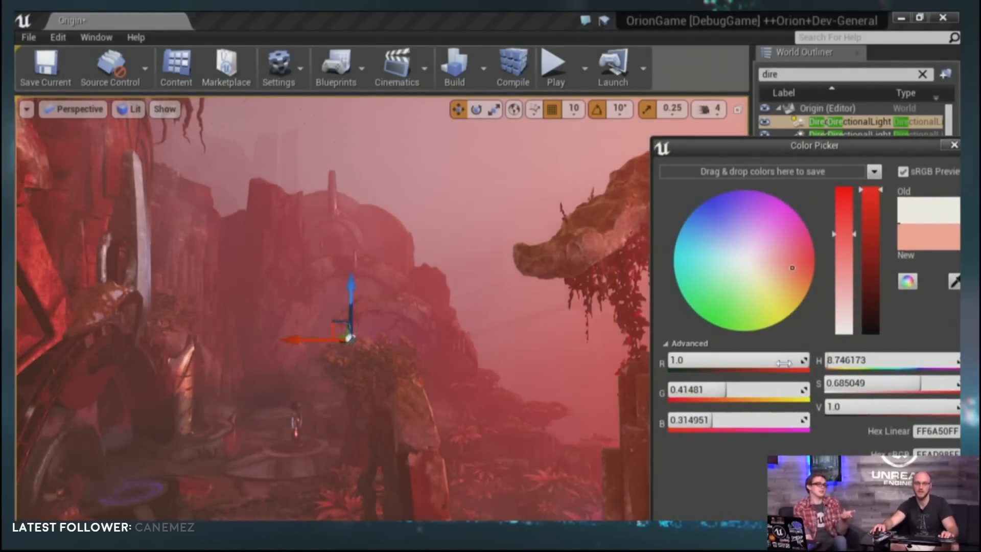
pyautogui.moveTo(340, 449)
pyautogui.mouseDown(button='right')
pyautogui.moveTo(214, 448)
pyautogui.moveTo(341, 449)
pyautogui.mouseUp(button='right')
pyautogui.press('Escape')
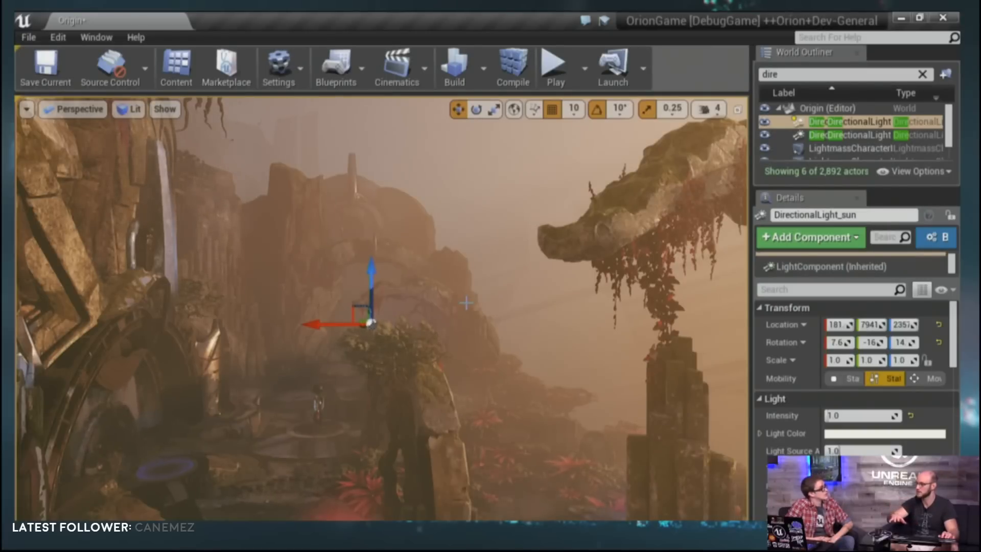
# Turn off the Selection show flag and move the red projectile particle effect along its X axis.
pyautogui.moveTo(471, 299); pyautogui.dragTo(585, 286, button='right')
pyautogui.moveTo(473, 300); pyautogui.dragTo(445, 349, button='right')
pyautogui.click(461, 357)
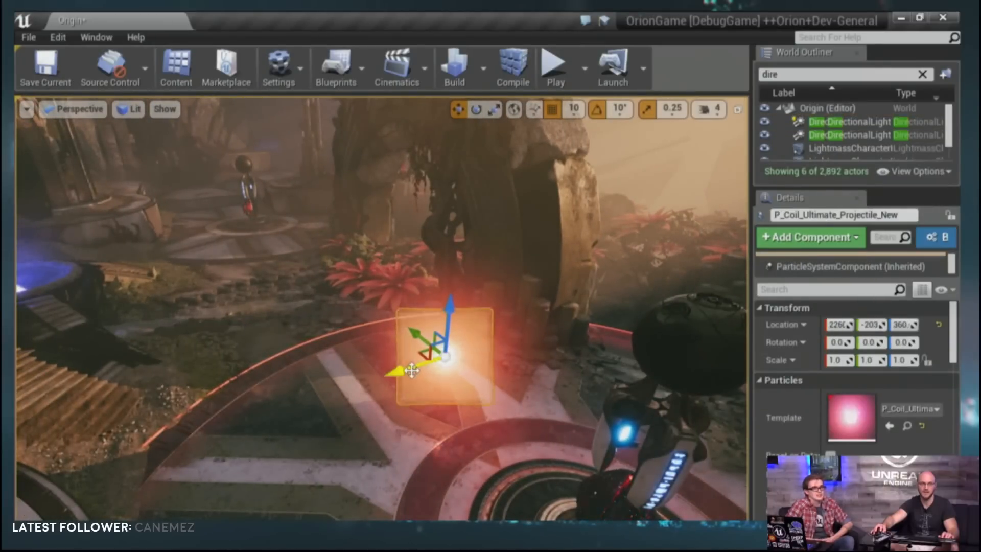
pyautogui.click(164, 109)
pyautogui.moveTo(230, 490)
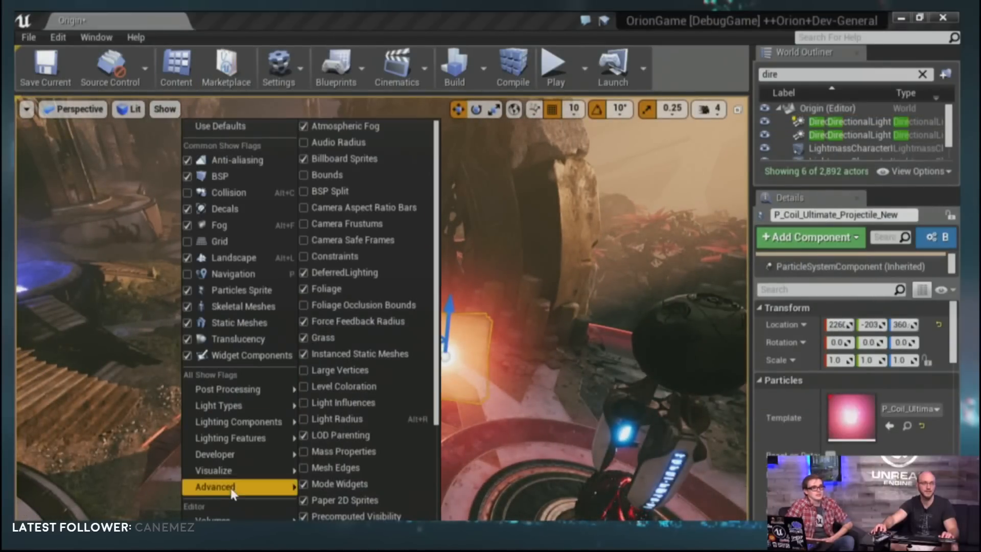
pyautogui.scroll(-4, 367, 467)
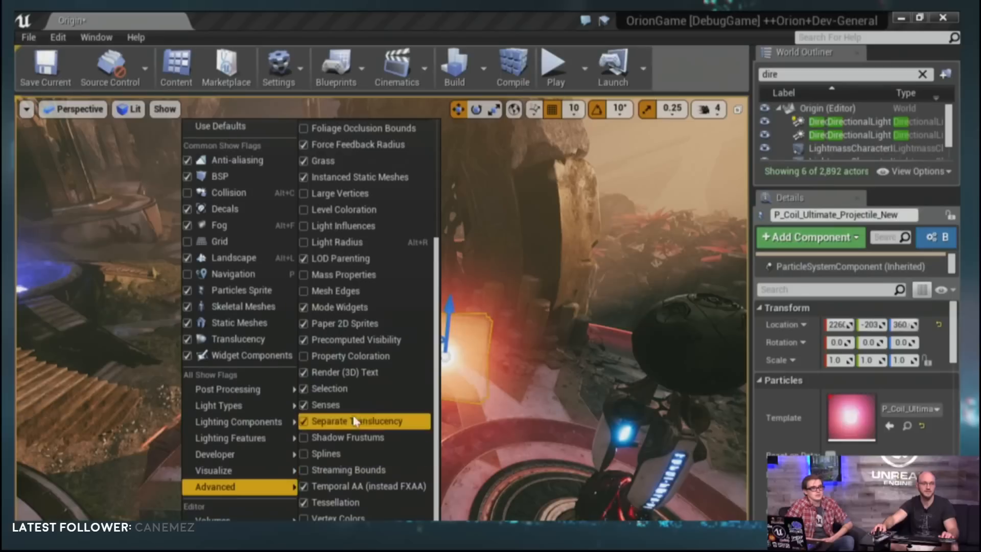
pyautogui.click(345, 389)
pyautogui.moveTo(401, 370); pyautogui.dragTo(393, 301)
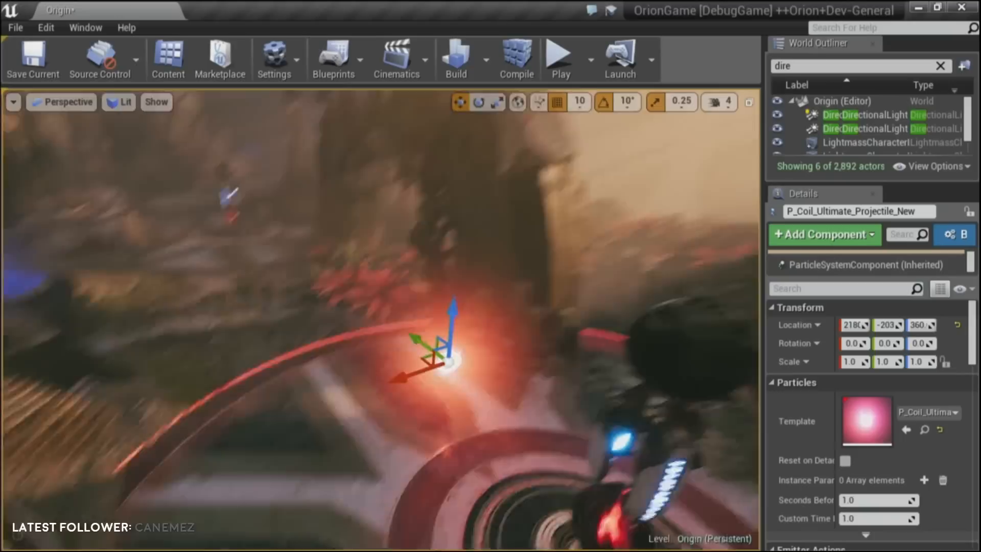
# Examine how the glowing purple pool and the red projectile particle light up the surrounding fog.
pyautogui.moveTo(393, 301); pyautogui.dragTo(306, 201, button='right')
pyautogui.press('w')
pyautogui.press('f')
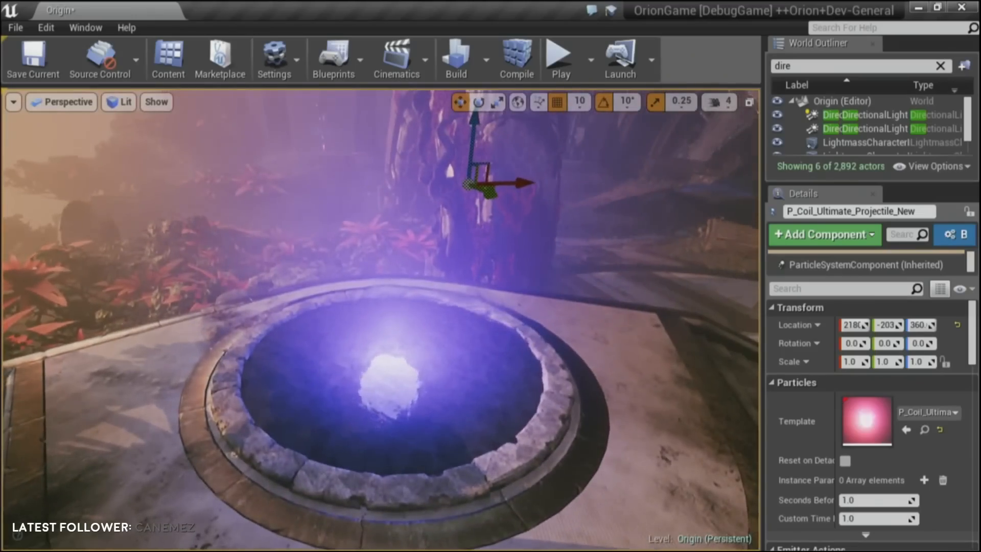
pyautogui.press('s')
pyautogui.moveTo(380, 319); pyautogui.dragTo(315, 312, button='right')
pyautogui.press('w')
pyautogui.press('s')
pyautogui.press('w')
pyautogui.press('d')
pyautogui.press('a')
pyautogui.press('w')
pyautogui.press('d')
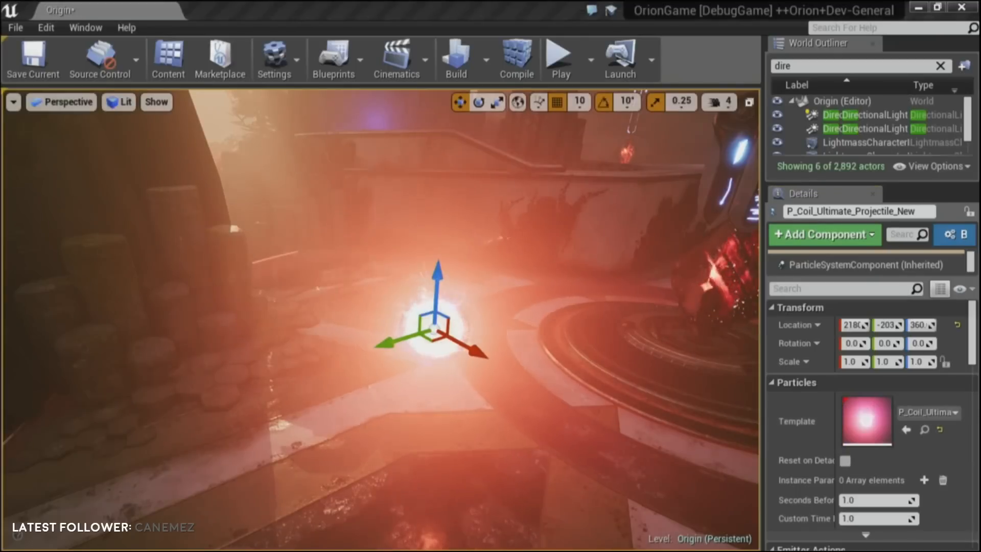
# Open the P_Coil_Ultimate_Projectile_New particle system and inspect Volumetric Scattering Intensity in the Light emitter's Light module.
pyautogui.moveTo(595, 551); pyautogui.dragTo(645, 215)
pyautogui.doubleClick(645, 215)
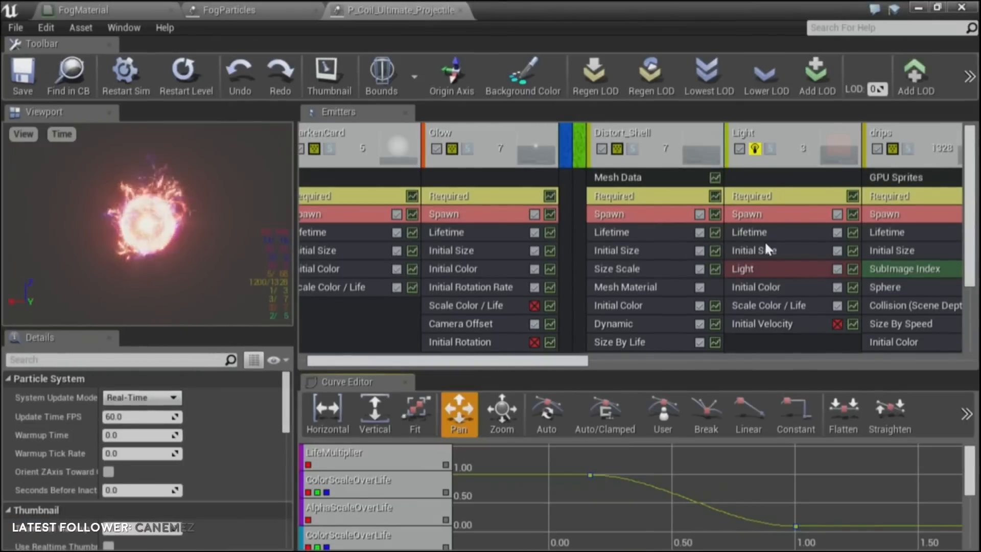
pyautogui.click(750, 269)
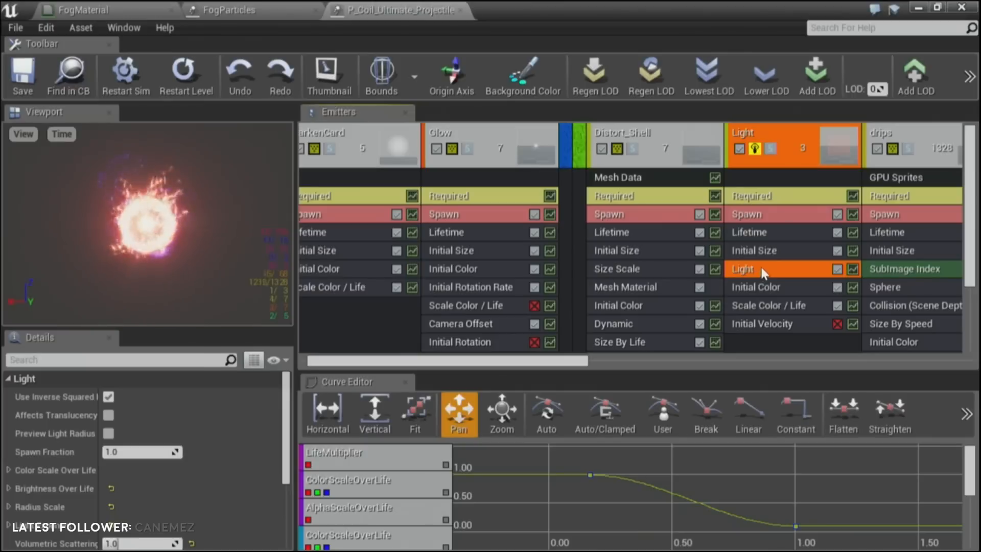
pyautogui.moveTo(287, 409); pyautogui.dragTo(289, 445)
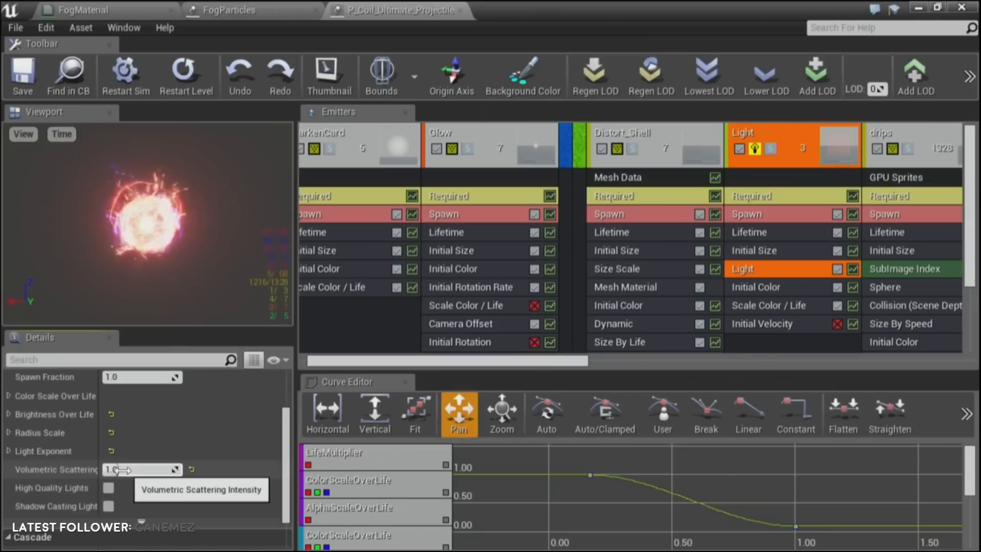
pyautogui.moveTo(98, 463); pyautogui.dragTo(154, 465)
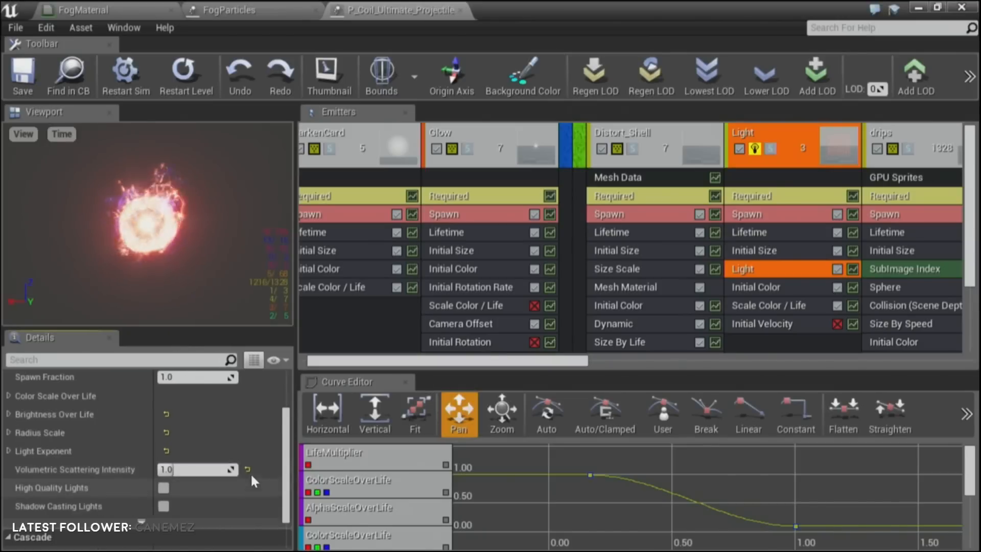
pyautogui.moveTo(228, 470); pyautogui.dragTo(205, 470)
pyautogui.click(223, 470)
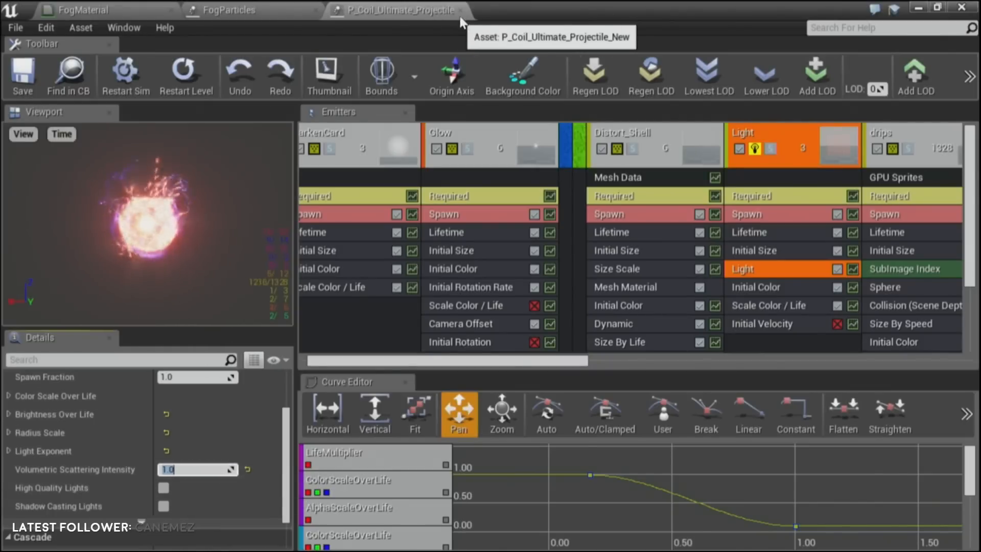
# Return to the Origin level and view the red projectile particle within the surrounding arena.
pyautogui.doubleClick(516, 11)
pyautogui.click(609, 219)
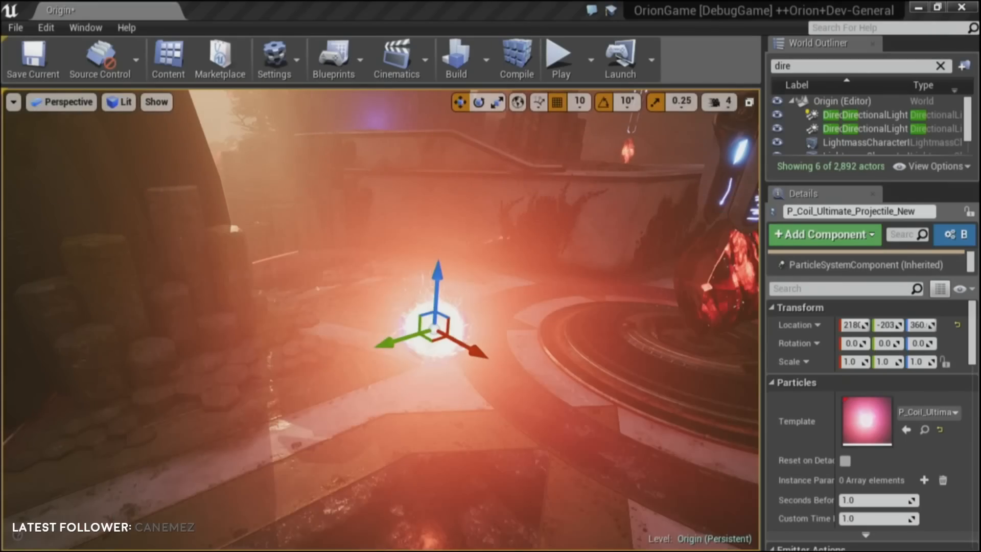
pyautogui.moveTo(608, 219); pyautogui.dragTo(531, 205, button='right')
pyautogui.moveTo(631, 370); pyautogui.dragTo(706, 353, button='right')
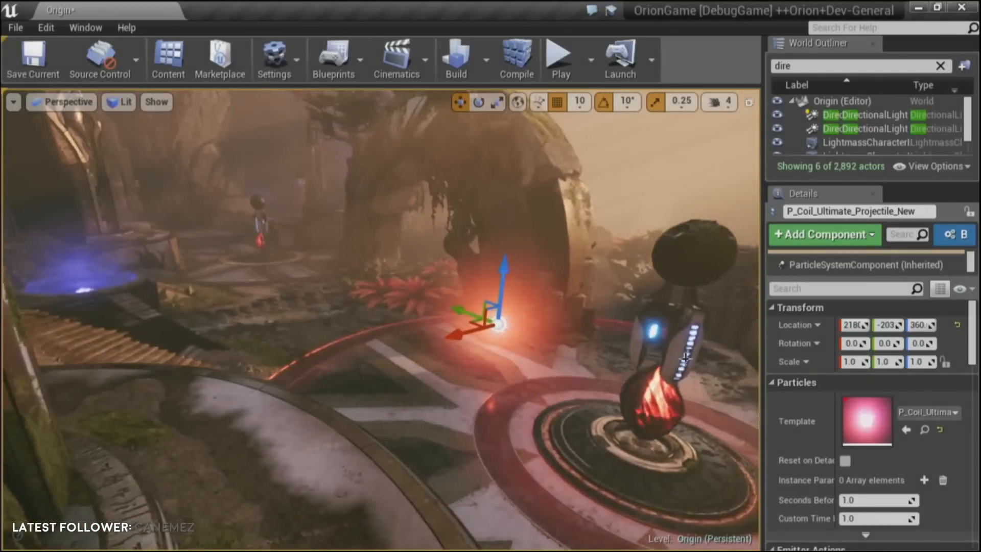
# Move the red projectile particle effect along its Y axis across the arena.
pyautogui.moveTo(489, 303); pyautogui.dragTo(493, 344)
pyautogui.moveTo(494, 344); pyautogui.dragTo(549, 329, button='right')
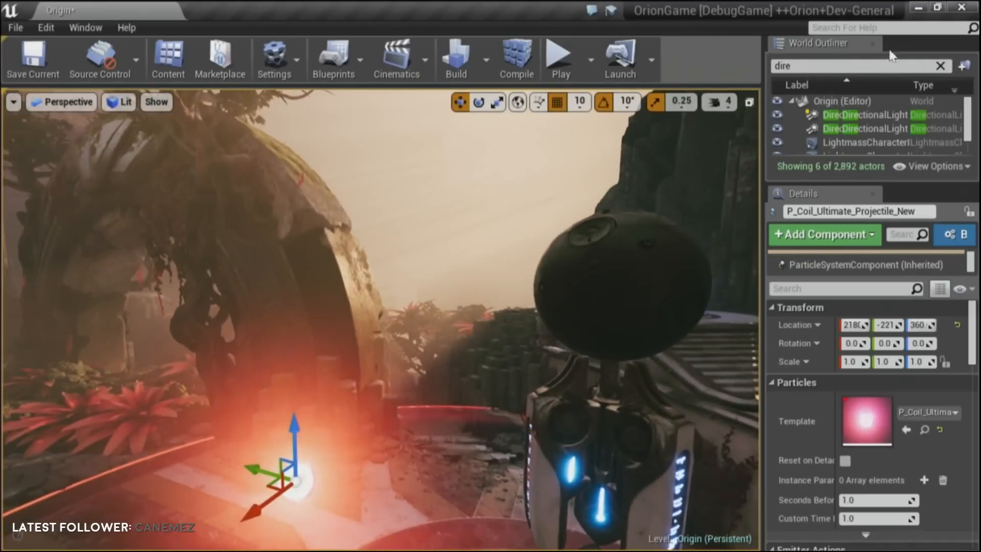
# Turn off Visible for the DirectionalLight_sun actor and view the darkened scene.
pyautogui.click(861, 115)
pyautogui.scroll(-2, 887, 485)
pyautogui.scroll(-10, 886, 483)
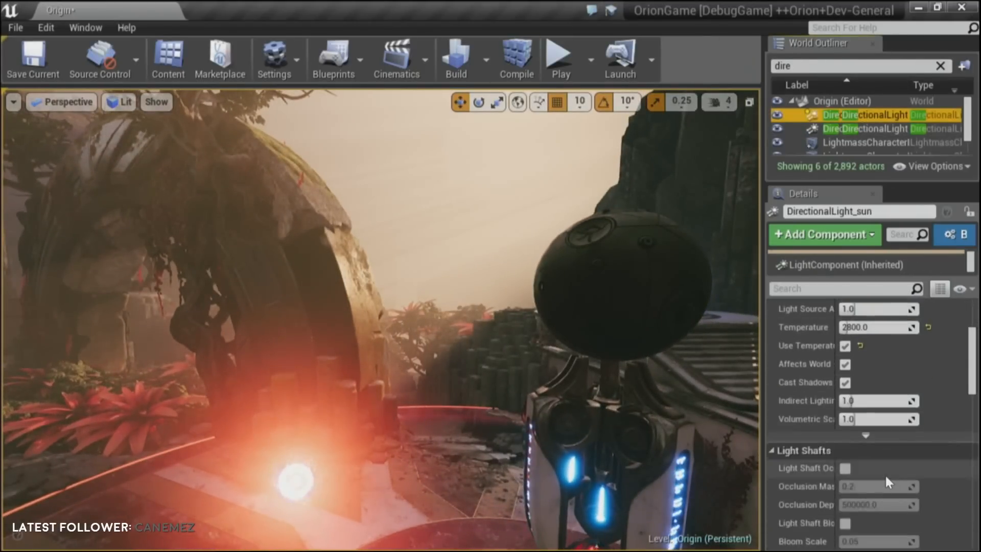
pyautogui.scroll(-8, 886, 475)
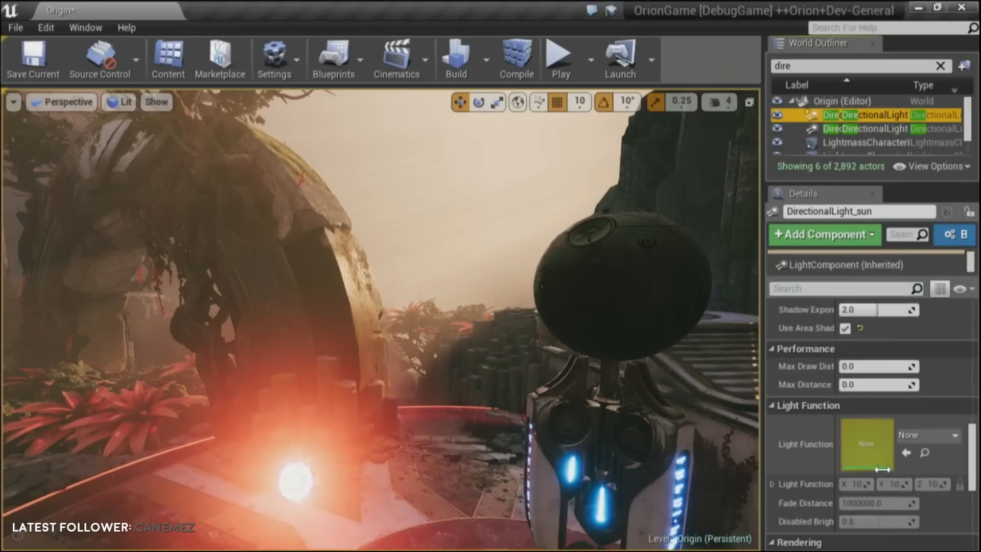
pyautogui.click(845, 364)
pyautogui.moveTo(613, 300); pyautogui.dragTo(501, 307, button='right')
# Find PointLight1 by filtering the actors for "point", make it Visible, and view its glow under the stone arch.
pyautogui.click(840, 66)
pyautogui.write('point')
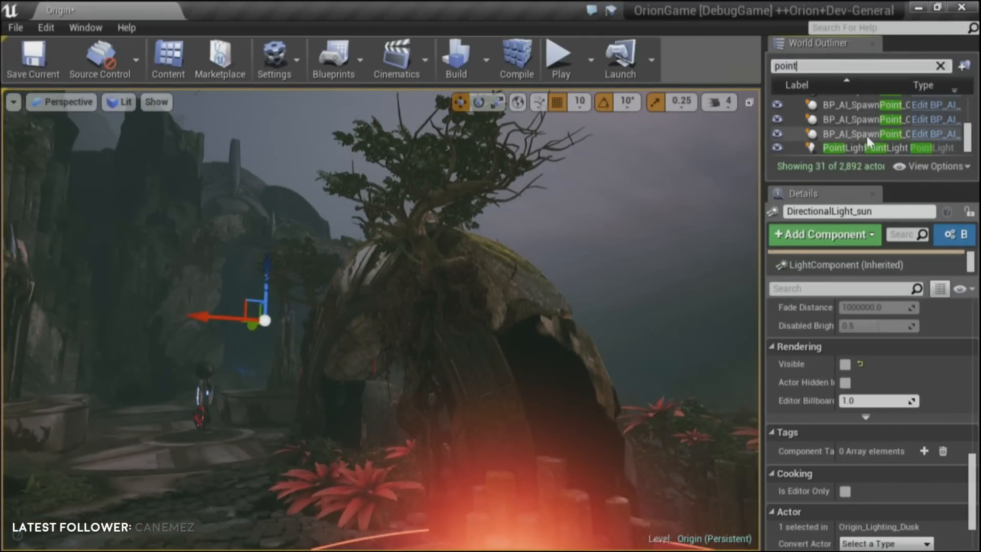
pyautogui.click(857, 146)
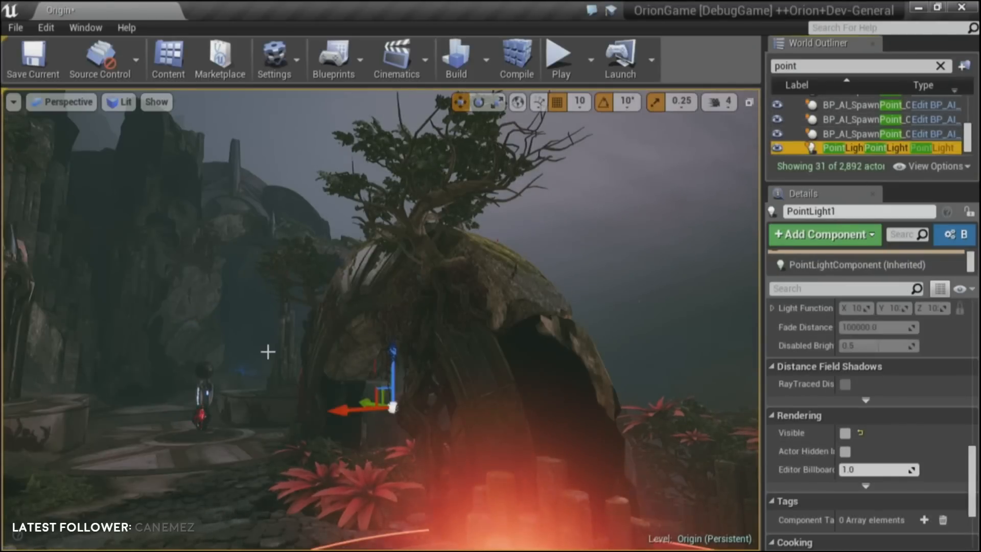
pyautogui.press('f')
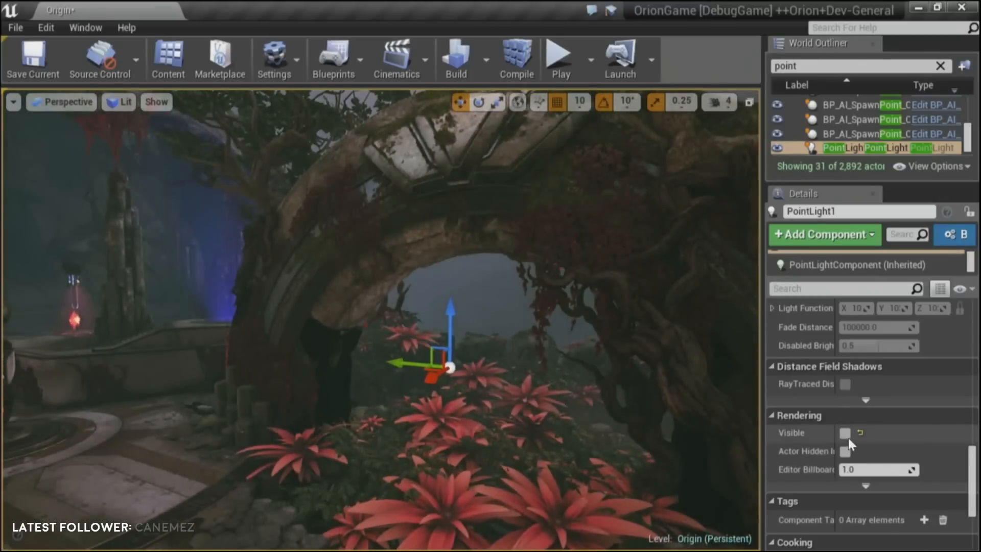
pyautogui.click(845, 434)
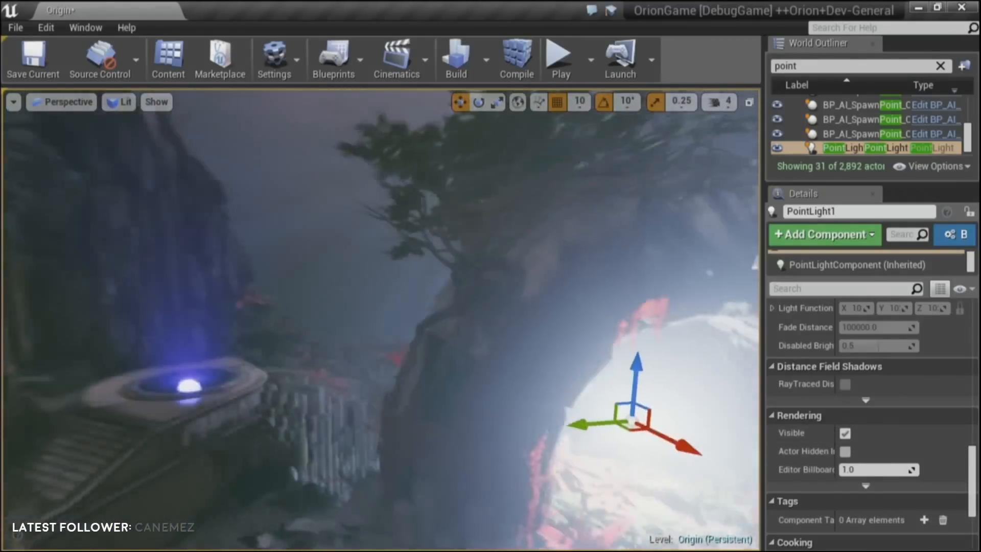
pyautogui.moveTo(488, 377); pyautogui.dragTo(608, 376, button='right')
pyautogui.press('g')
pyautogui.press('g')
# Turn off Cast Volumetric Shadow for PointLight1 and view the unshadowed fog around the arch.
pyautogui.scroll(-5, 881, 416)
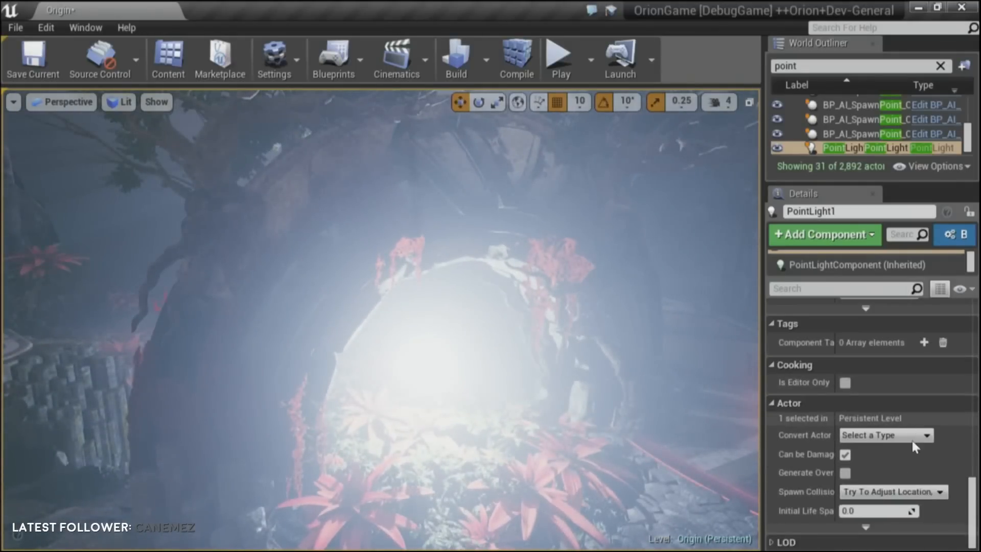
pyautogui.scroll(6, 936, 409)
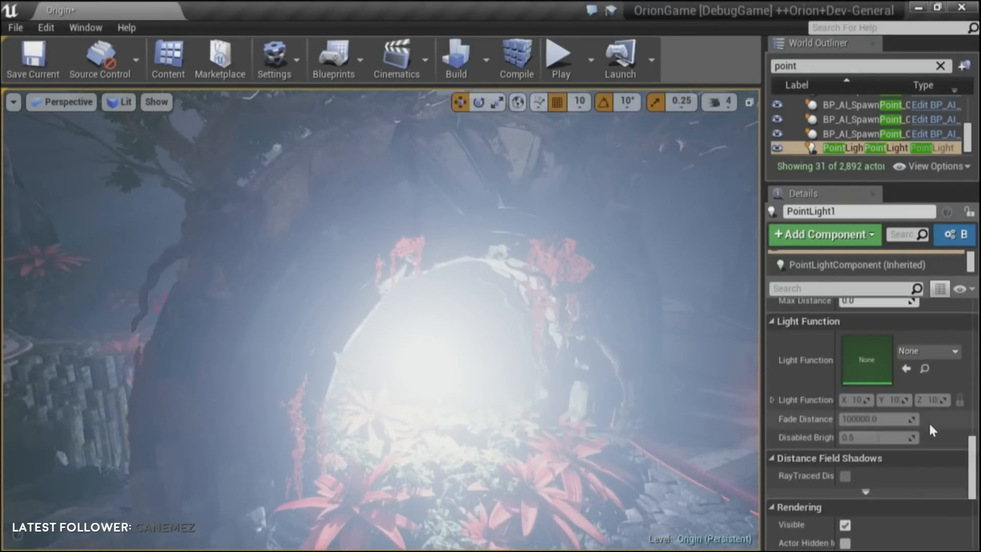
pyautogui.scroll(5, 928, 424)
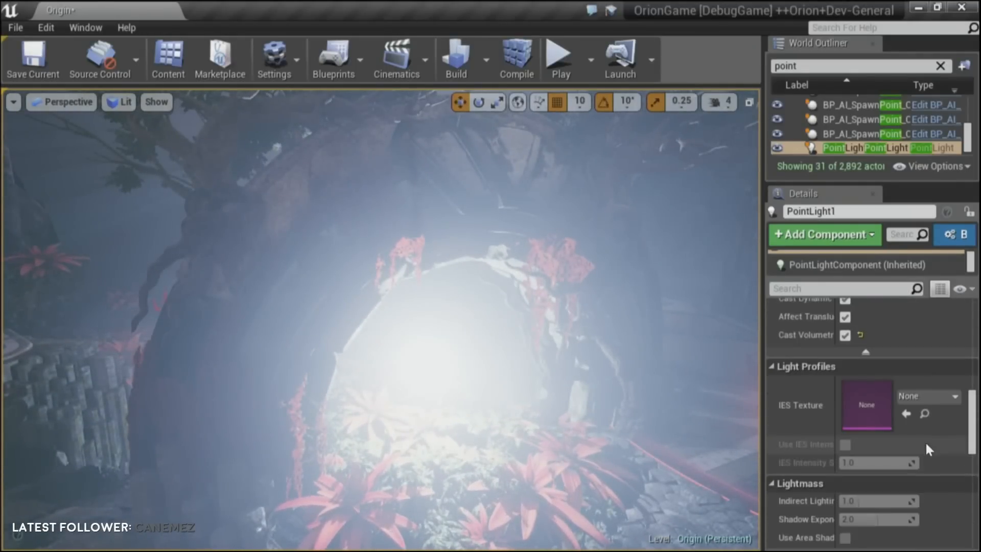
pyautogui.scroll(3, 903, 422)
pyautogui.moveTo(834, 500); pyautogui.dragTo(882, 501)
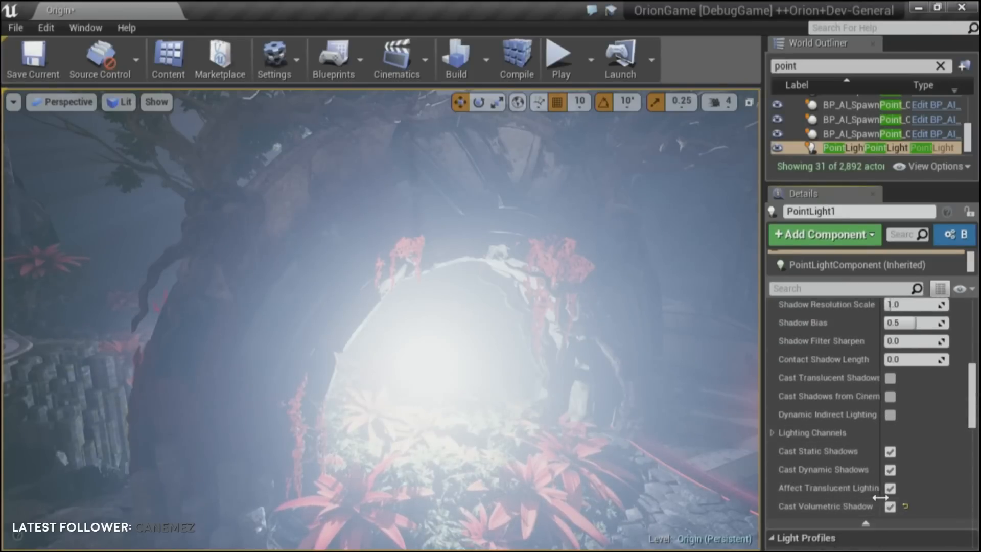
pyautogui.click(892, 506)
pyautogui.press('s')
pyautogui.moveTo(501, 411)
pyautogui.mouseDown(button='right')
pyautogui.moveTo(460, 409)
pyautogui.moveTo(514, 411)
pyautogui.mouseUp(button='right')
pyautogui.press('w')
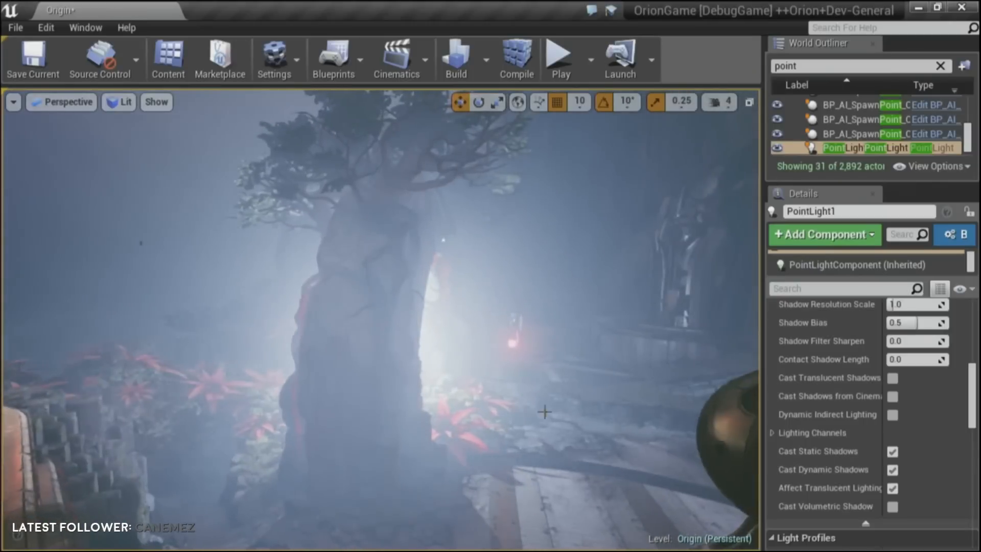
# Turn Cast Volumetric Shadow on for PointLight1 and examine the light shafts around the arch from several sides.
pyautogui.click(893, 507)
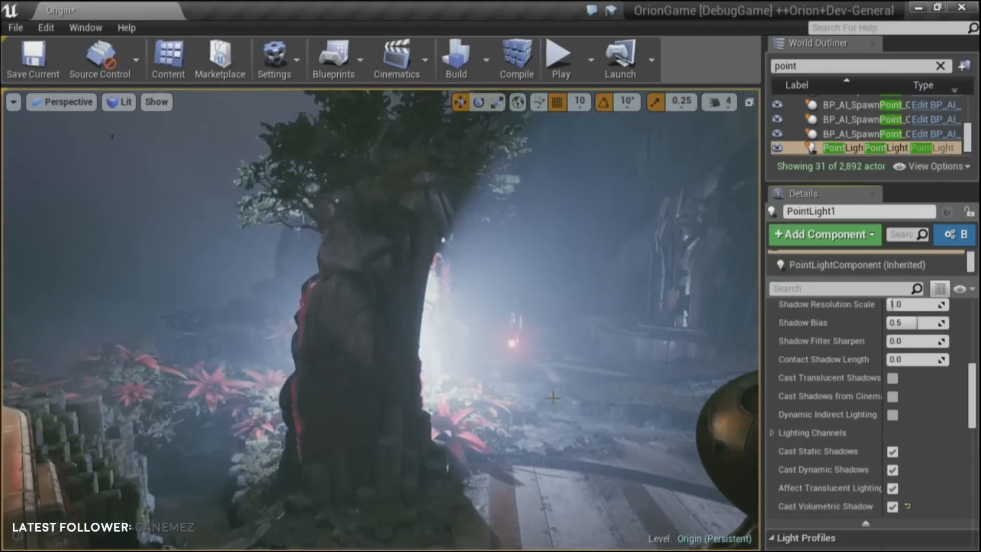
pyautogui.moveTo(381, 320); pyautogui.dragTo(434, 320, button='right')
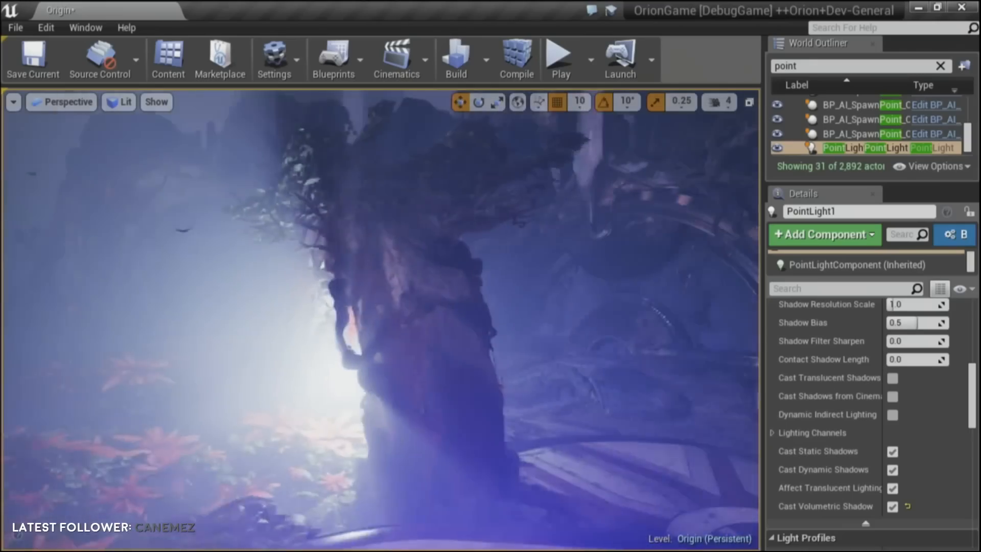
pyautogui.moveTo(381, 319); pyautogui.dragTo(435, 320, button='right')
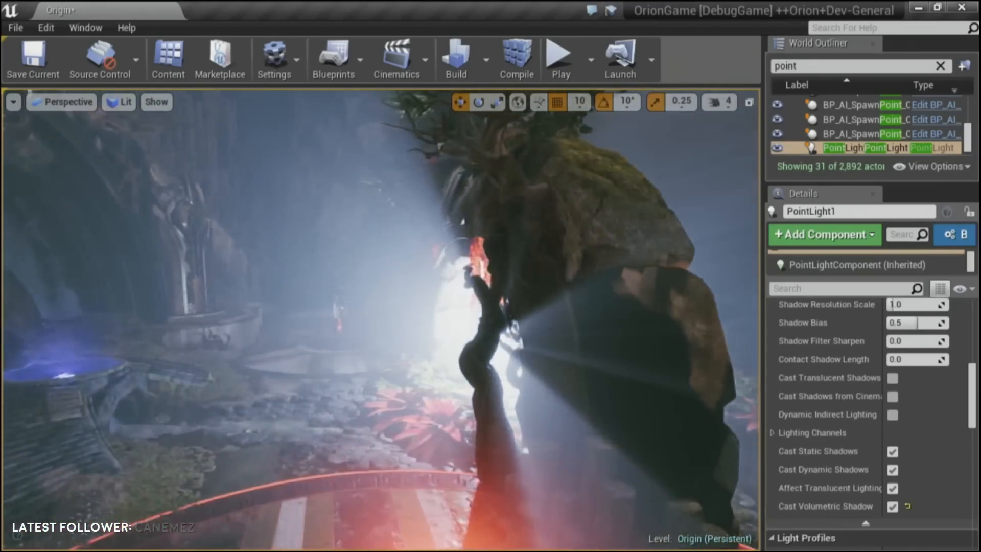
pyautogui.moveTo(380, 320); pyautogui.dragTo(265, 319, button='right')
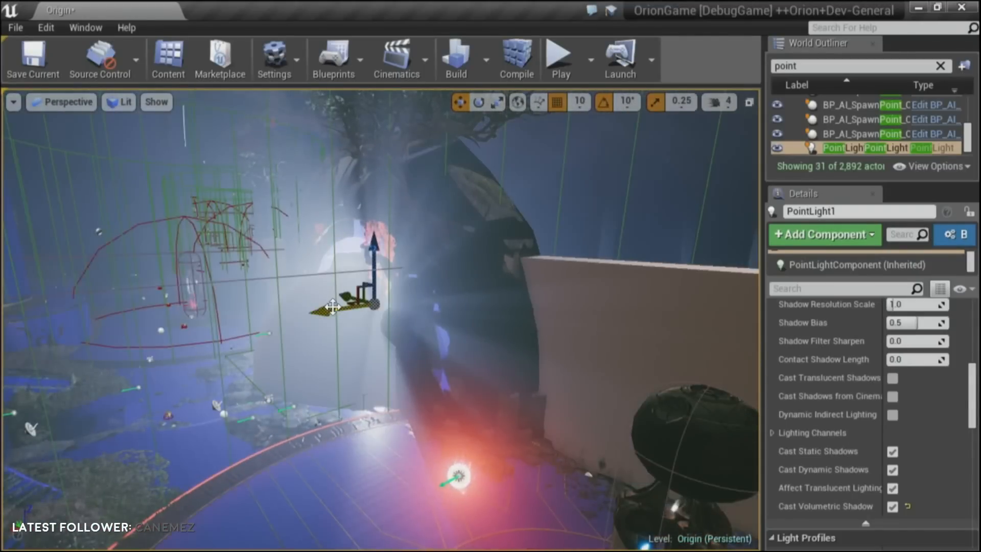
# Duplicate the point light along its X axis, view the doubled fog lighting, and delete the copy.
pyautogui.keyDown('alt'); pyautogui.moveTo(332, 307); pyautogui.dragTo(13, 327); pyautogui.keyUp('alt')
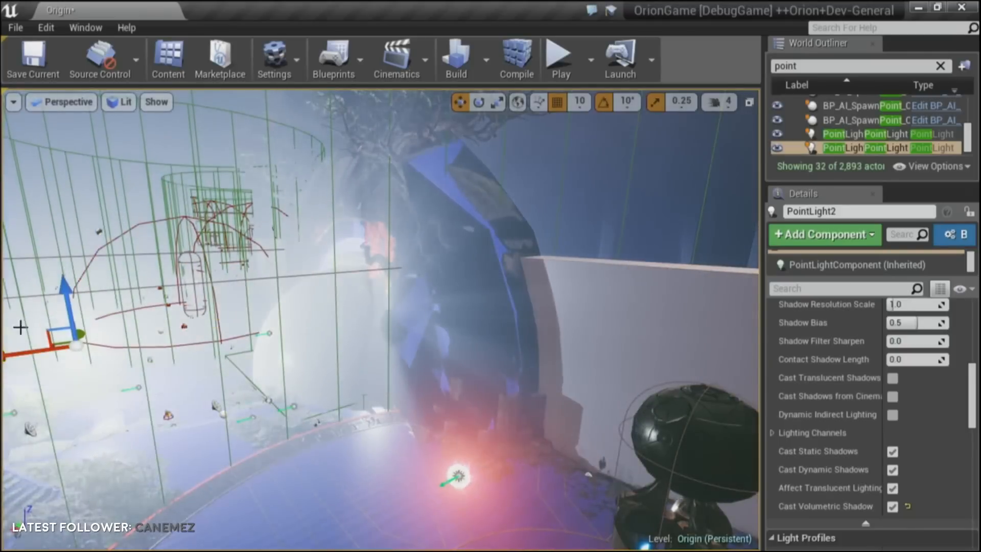
pyautogui.moveTo(199, 318); pyautogui.dragTo(200, 318, button='right')
pyautogui.press('Delete')
pyautogui.moveTo(374, 320); pyautogui.dragTo(374, 320, button='right')
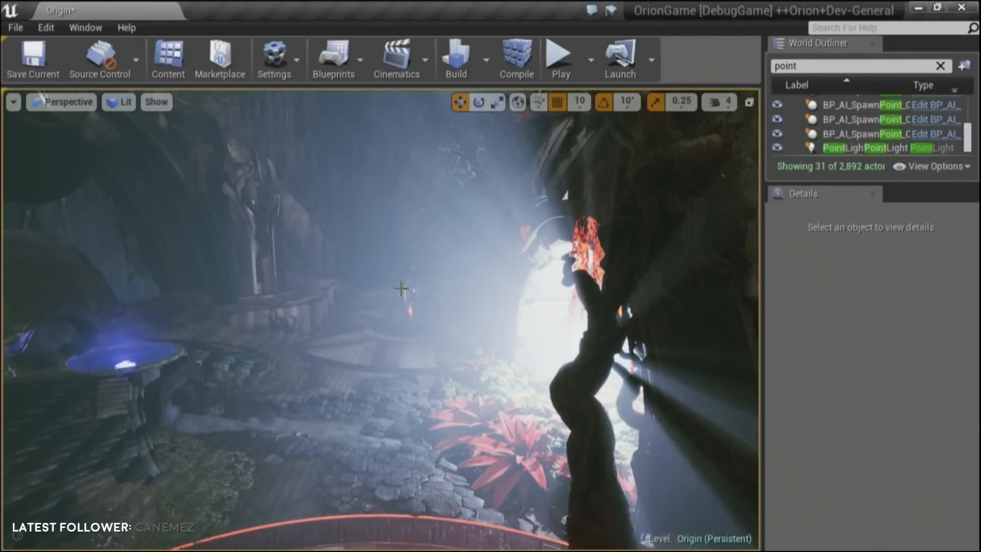
# Review PointLight1's light and volumetric shadow properties, and turn off its Visible option.
pyautogui.click(854, 148)
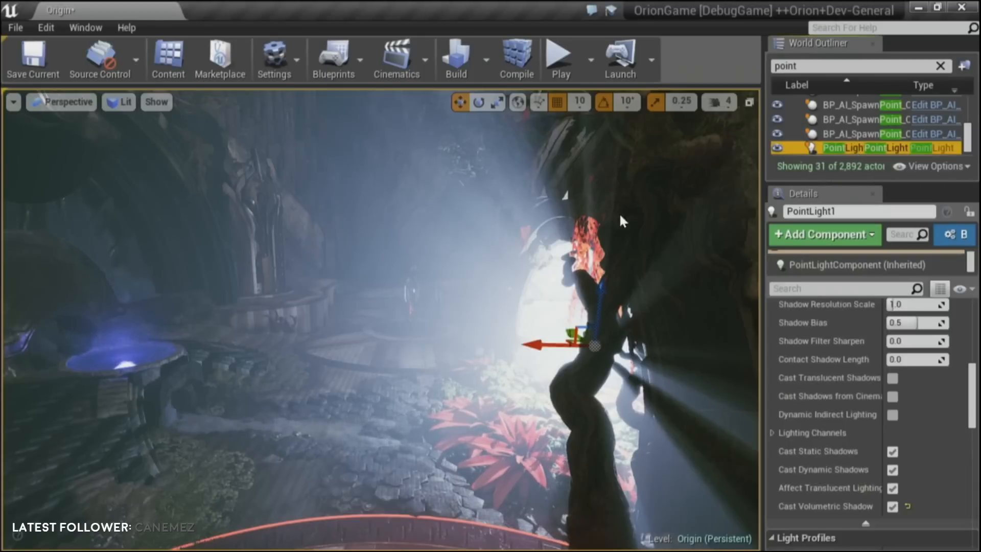
pyautogui.scroll(10, 946, 504)
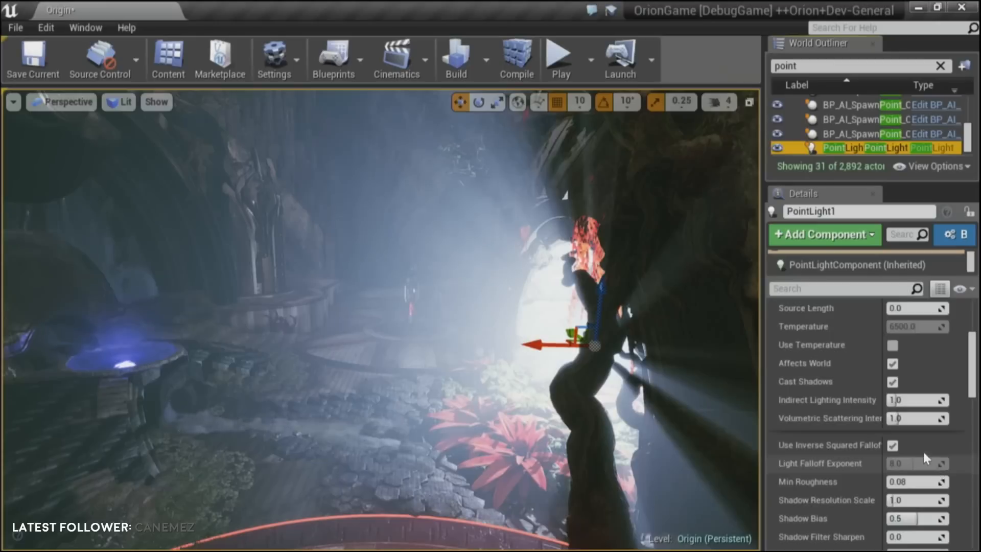
pyautogui.scroll(2, 900, 397)
pyautogui.scroll(-5, 909, 406)
pyautogui.scroll(-10, 905, 406)
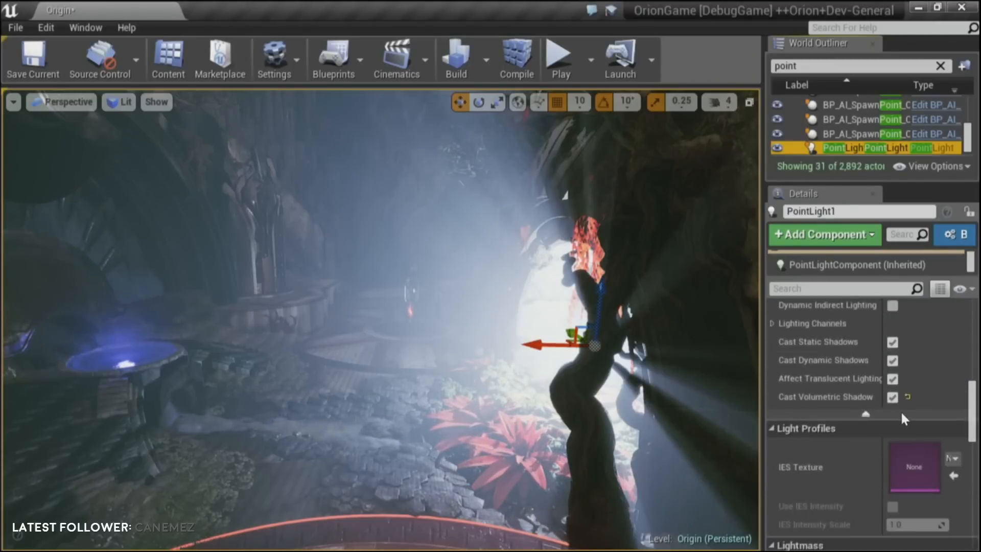
pyautogui.scroll(-5, 899, 411)
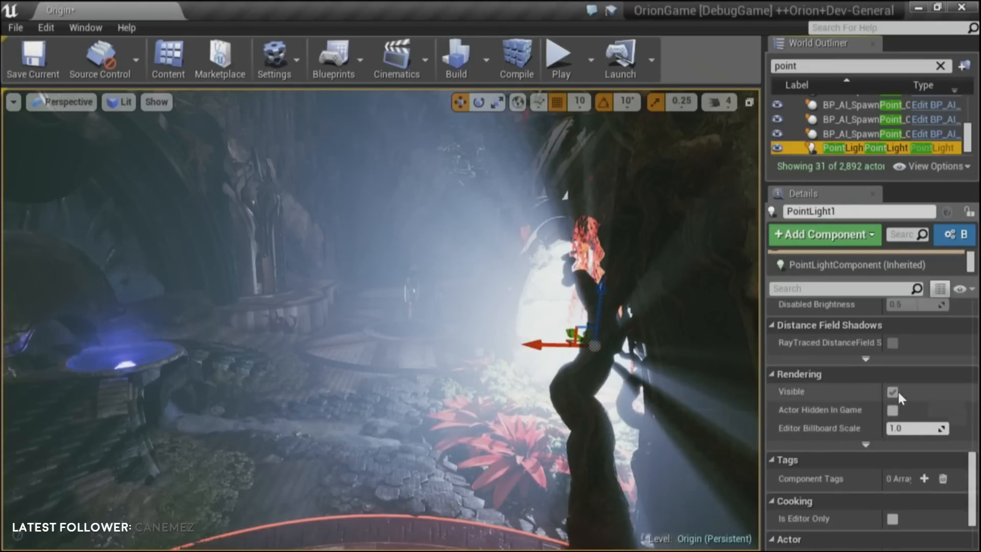
pyautogui.click(893, 392)
# Filter the actors for "direction", make DirectionalLight_sun Visible, and view the sunlit fog around the tree.
pyautogui.click(862, 71)
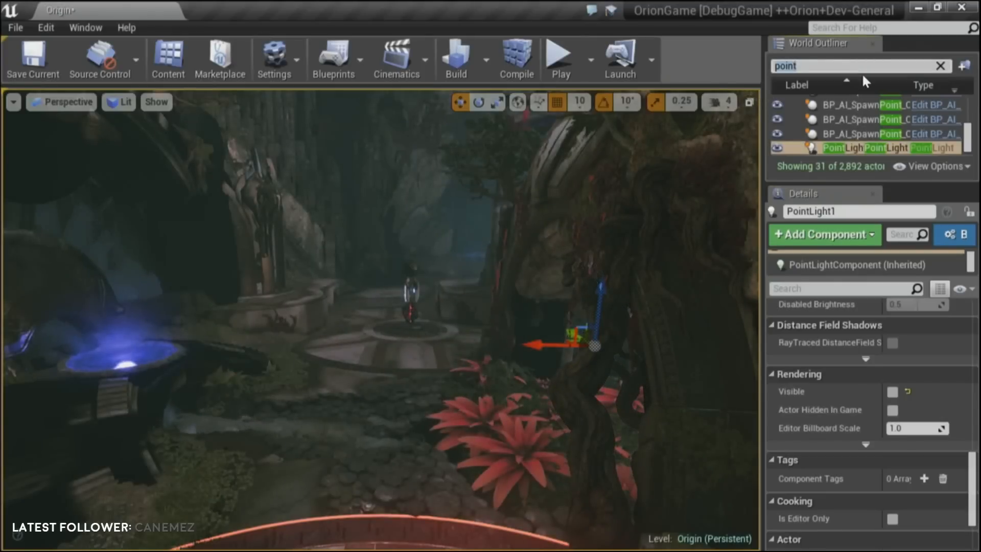
pyautogui.write('dir')
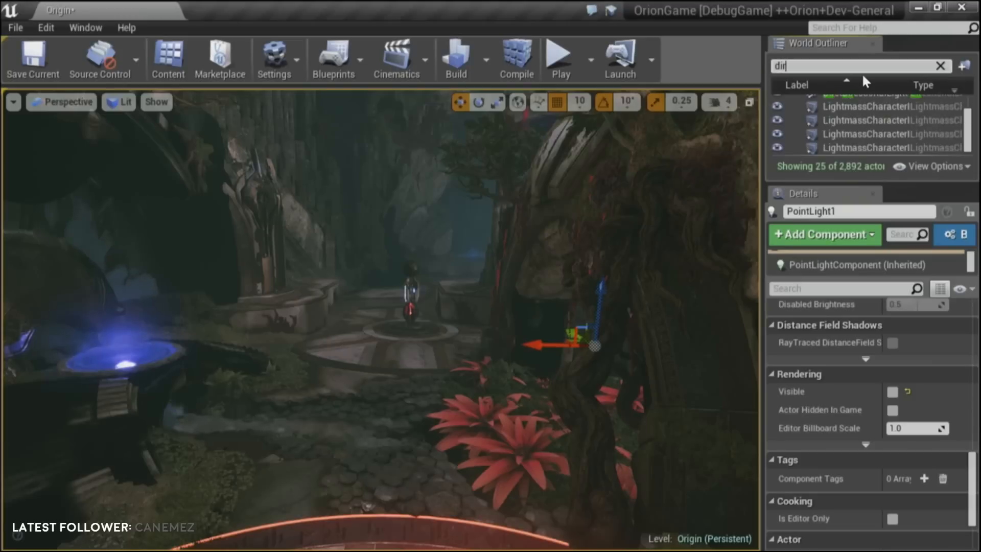
pyautogui.write('ection')
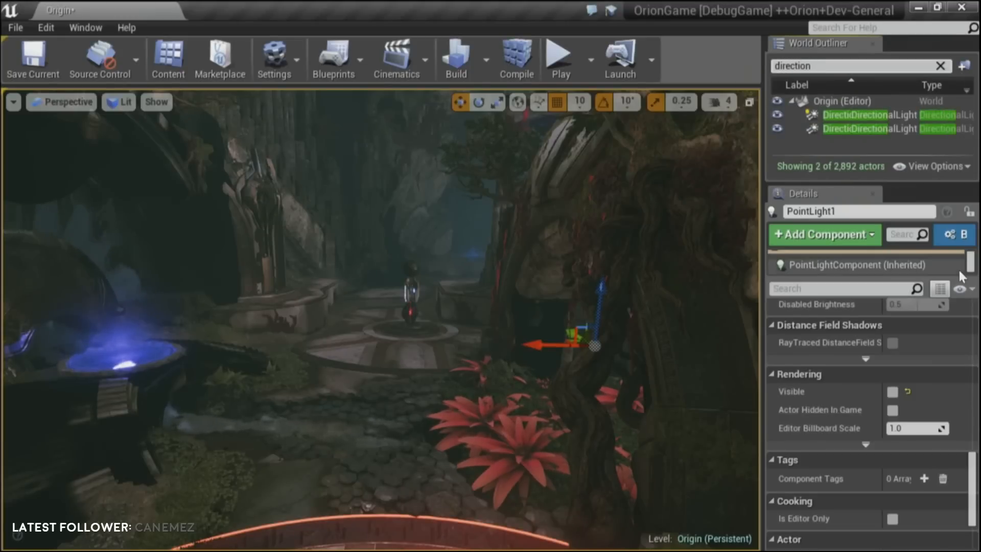
pyautogui.click(893, 114)
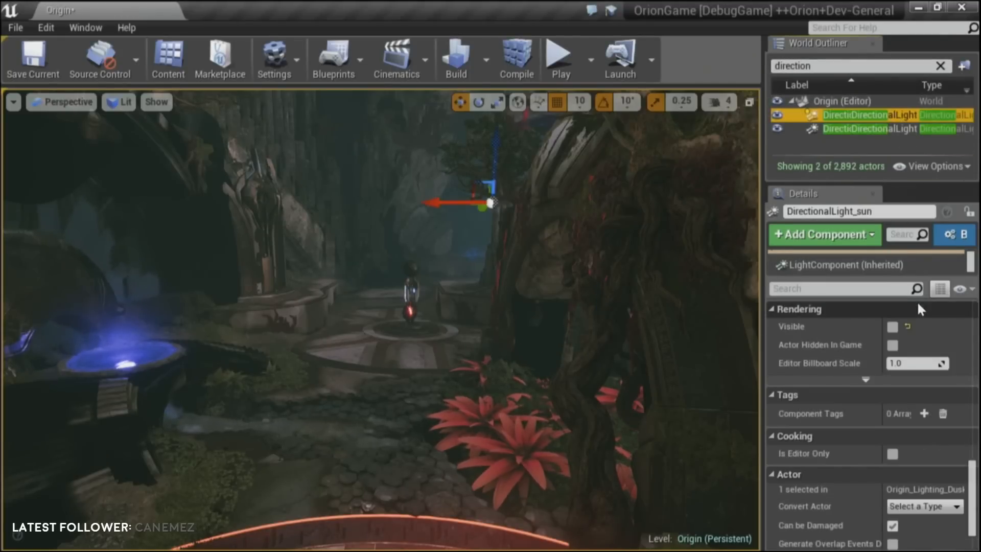
pyautogui.click(893, 326)
pyautogui.moveTo(524, 342); pyautogui.dragTo(598, 318, button='right')
pyautogui.press('w')
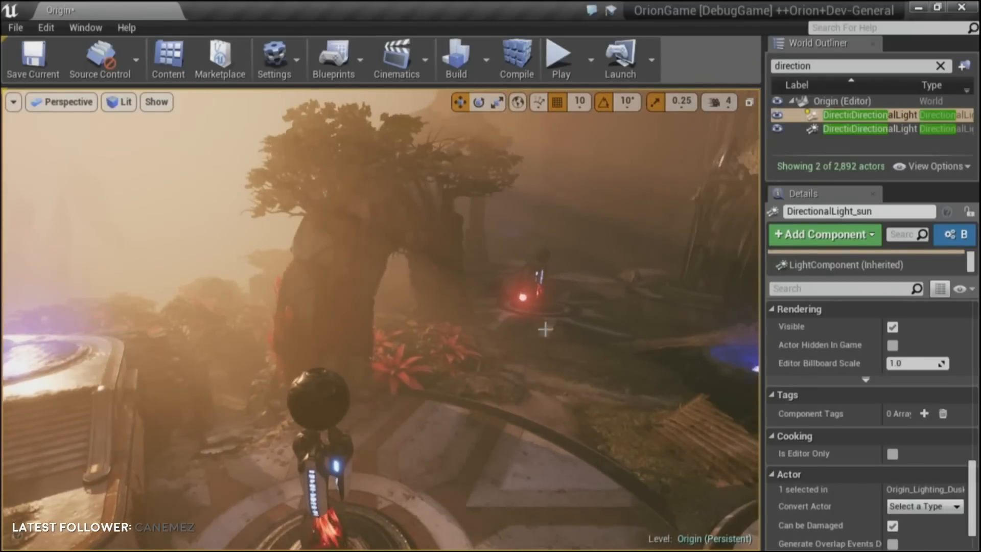
# Lower the Shadows level in the engine scalability settings through Epic and High to Medium.
pyautogui.click(287, 51)
pyautogui.moveTo(325, 277)
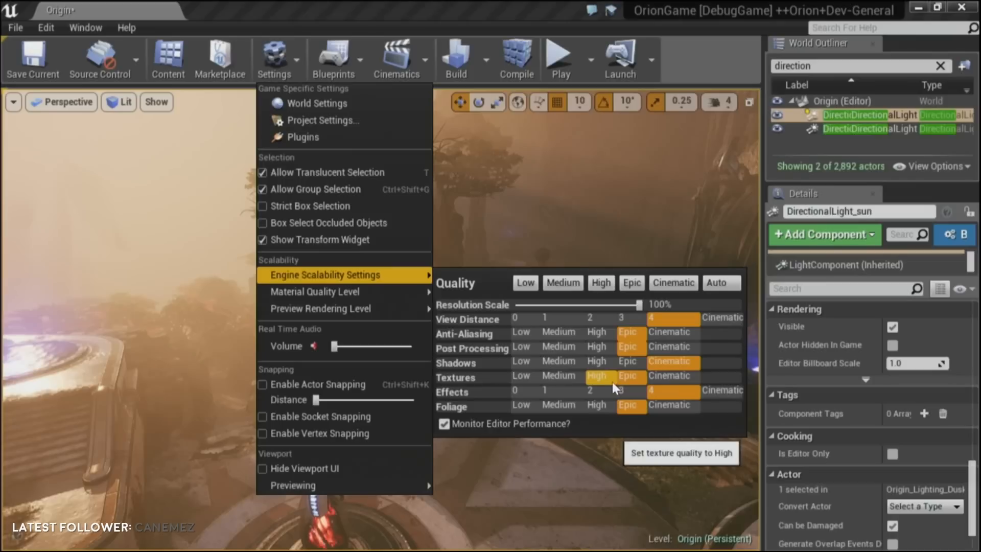
pyautogui.click(632, 362)
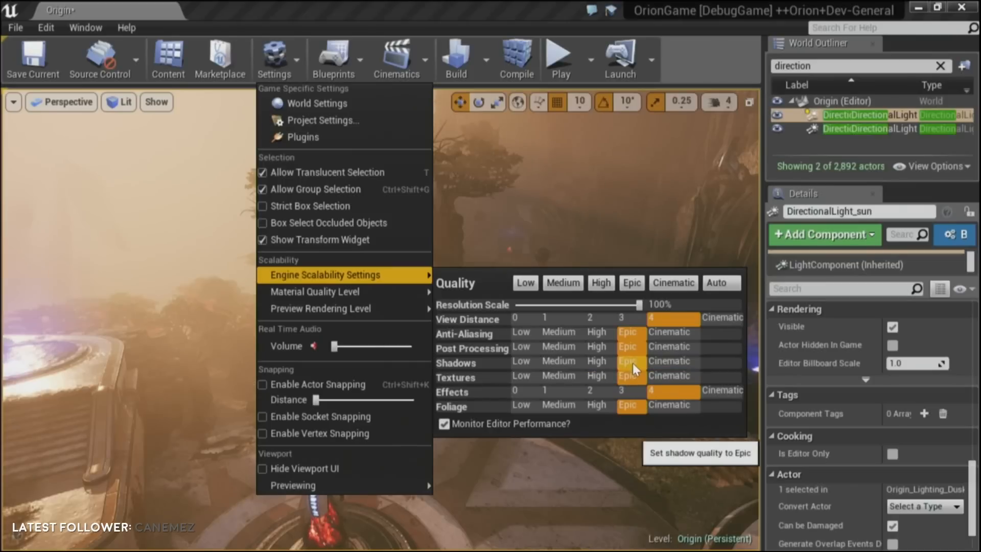
pyautogui.click(594, 362)
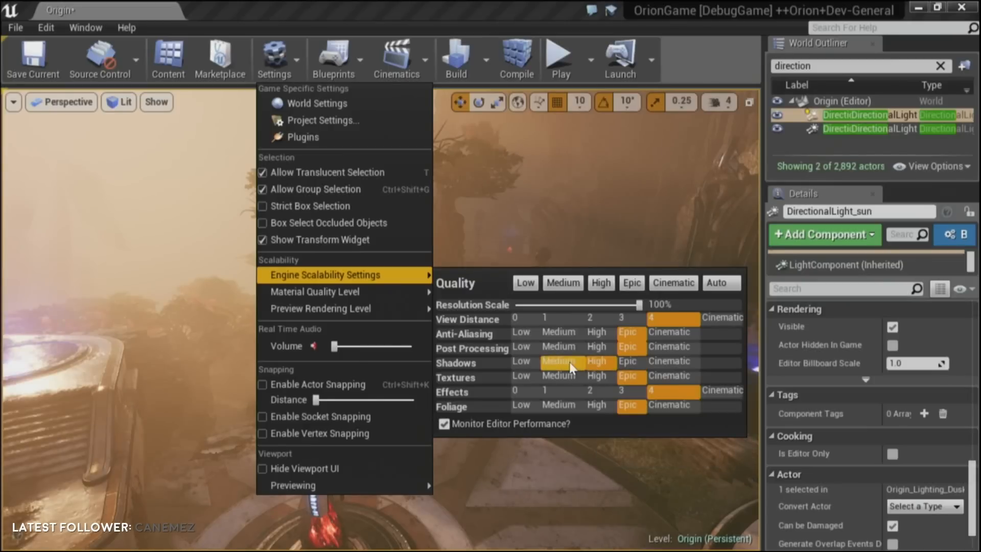
pyautogui.click(569, 362)
# Raise the Shadows scalability level through High and Epic to Cinematic, and settle on Epic.
pyautogui.click(602, 361)
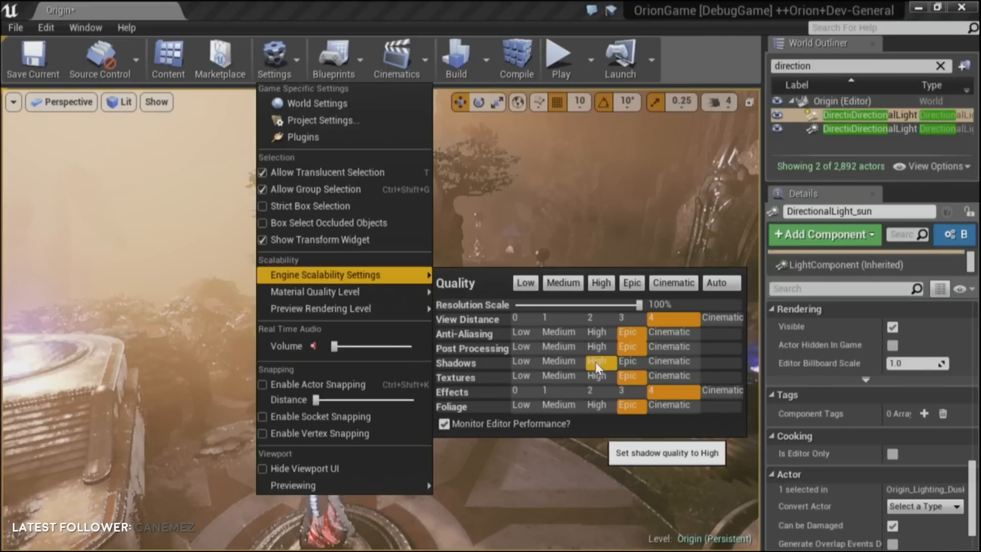
pyautogui.click(629, 360)
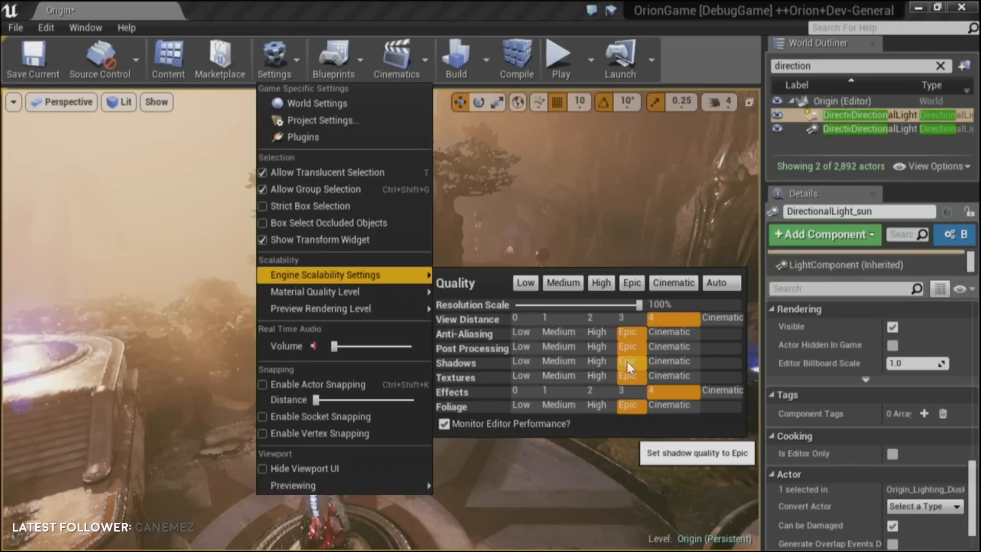
pyautogui.click(657, 360)
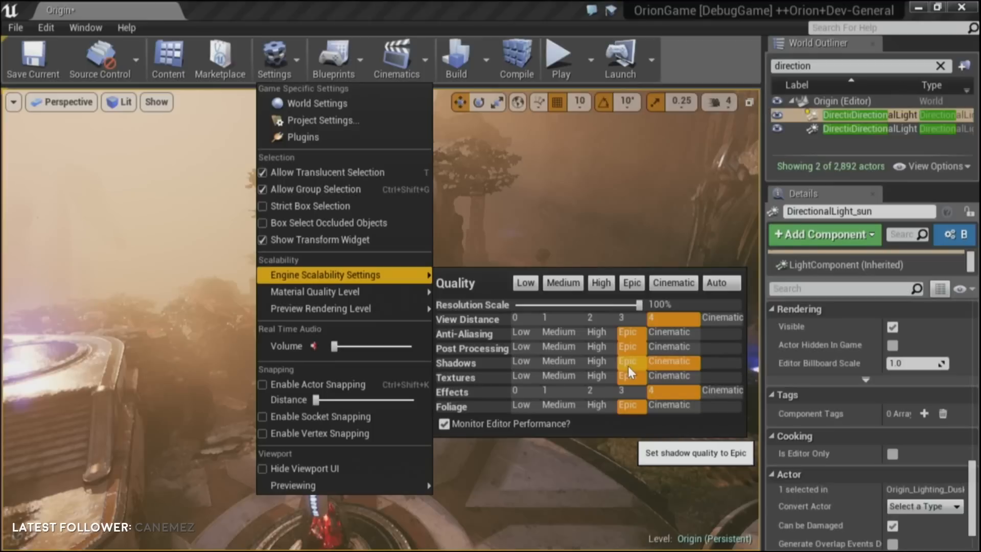
pyautogui.click(629, 364)
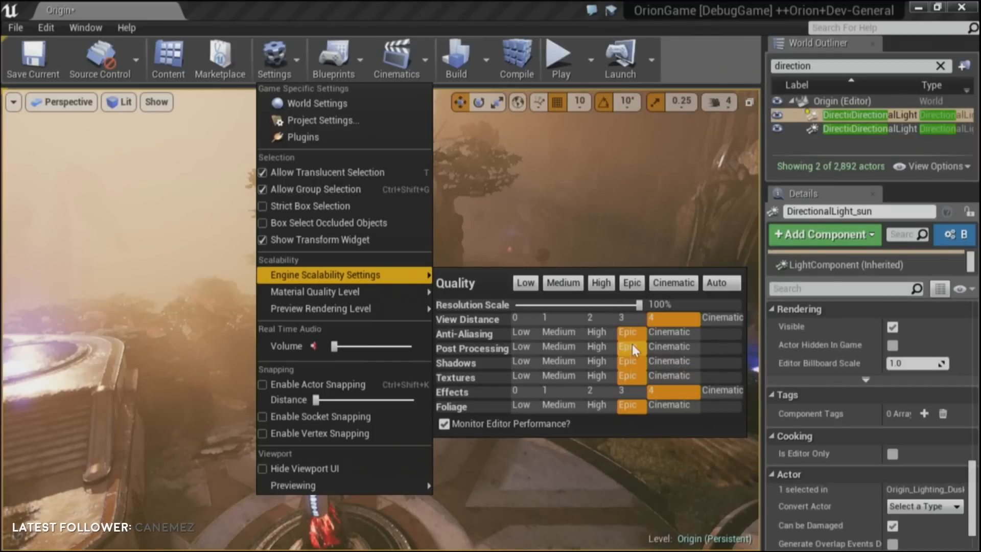
pyautogui.click(555, 149)
pyautogui.moveTo(542, 156); pyautogui.dragTo(553, 146, button='right')
# Run the profilegpu console command and expand the main Scene entry and its VolumetricFog passes in the GPU profile.
pyautogui.press('`')
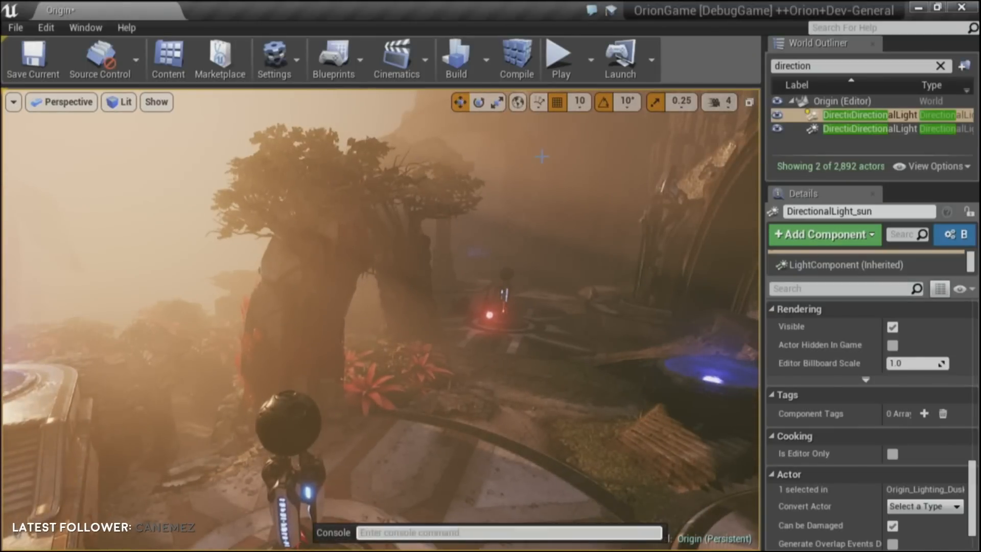
pyautogui.write('profilegpu')
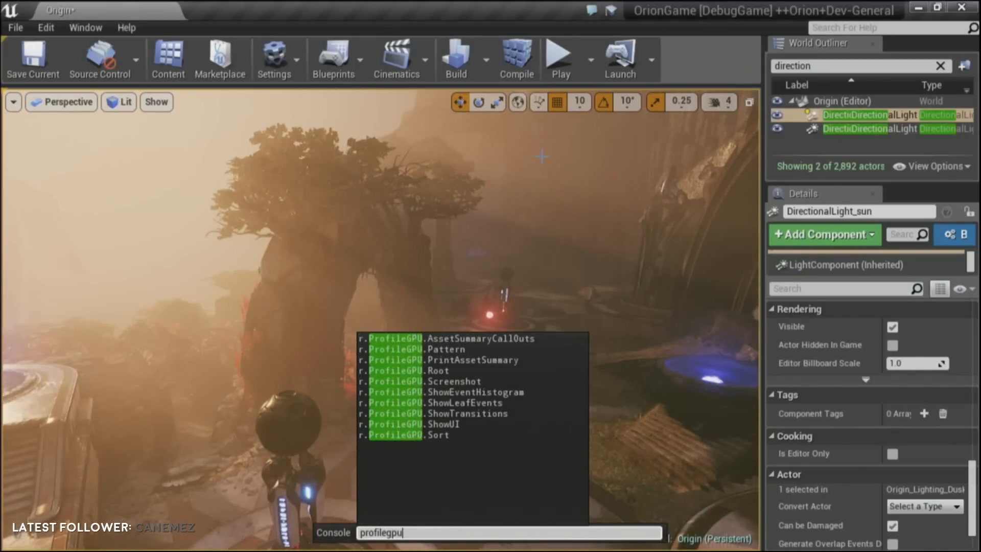
pyautogui.press('Return')
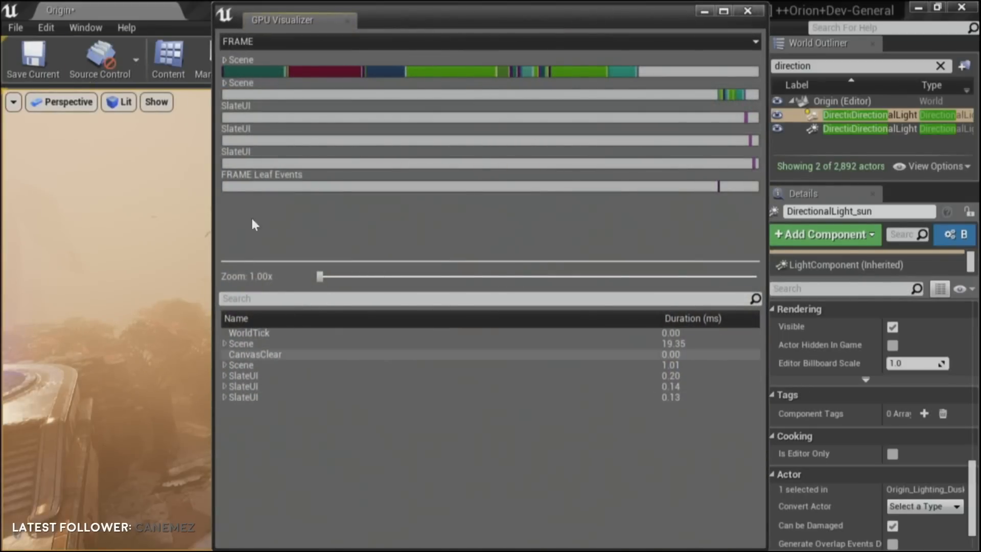
pyautogui.click(225, 344)
pyautogui.click(260, 526)
pyautogui.scroll(-3, 262, 525)
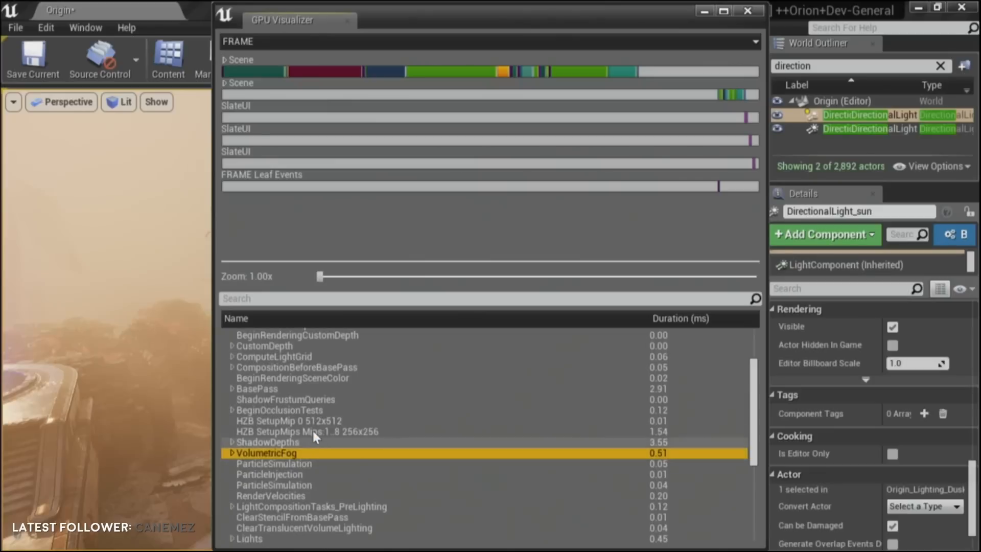
pyautogui.click(232, 454)
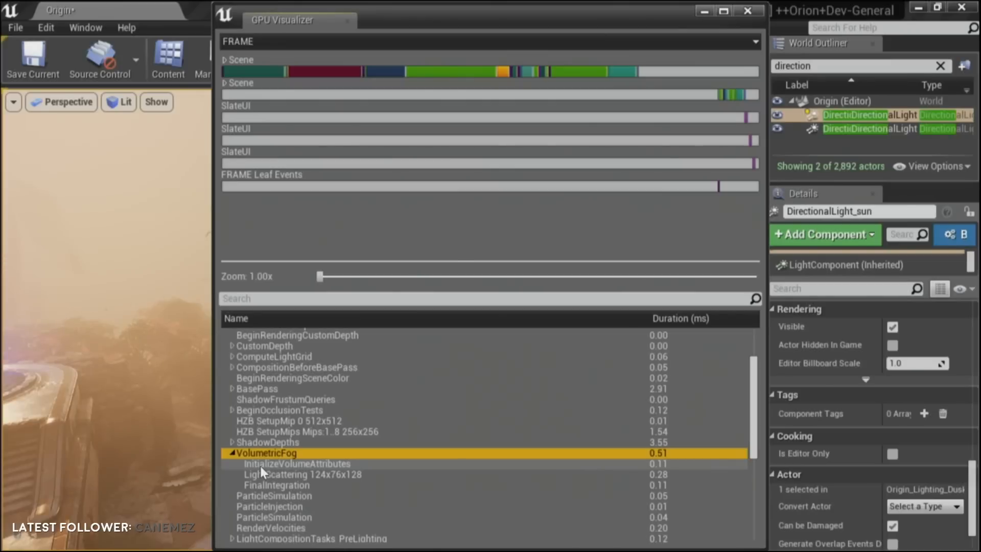
# Examine the durations of VolumetricFog's InitializeVolumeAttributes, LightScattering and FinalIntegration passes, and close the GPU Visualizer.
pyautogui.click(294, 474)
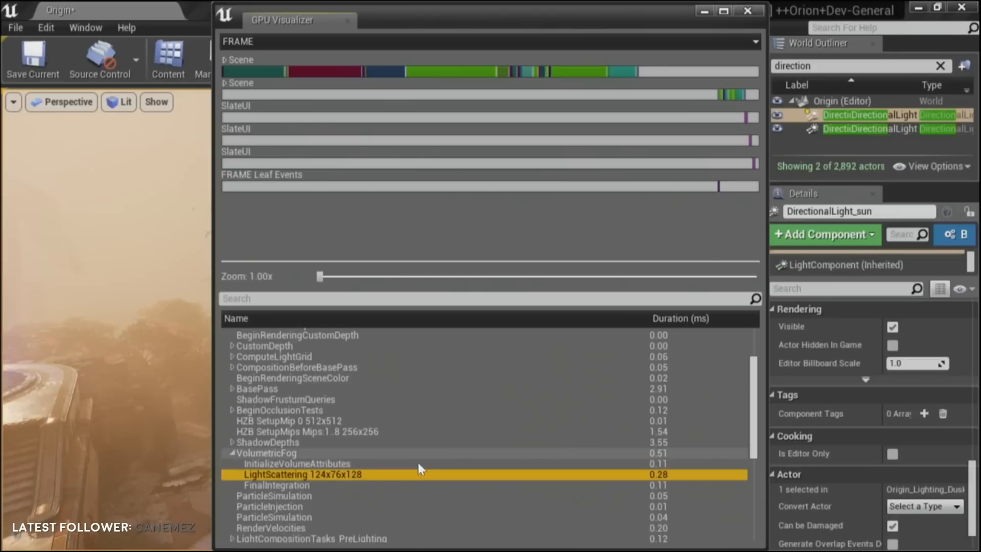
pyautogui.click(391, 455)
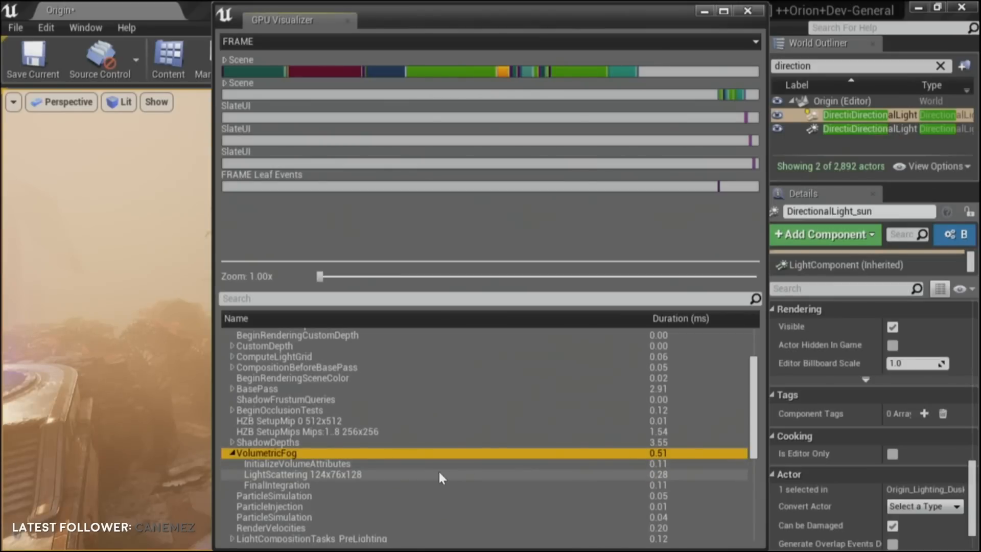
pyautogui.click(361, 463)
pyautogui.click(343, 474)
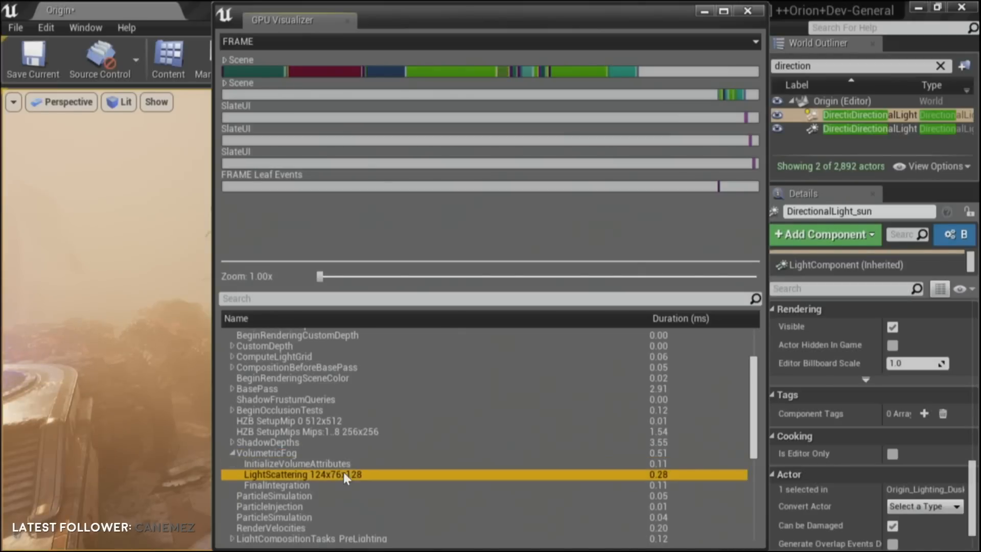
pyautogui.click(338, 483)
pyautogui.click(349, 467)
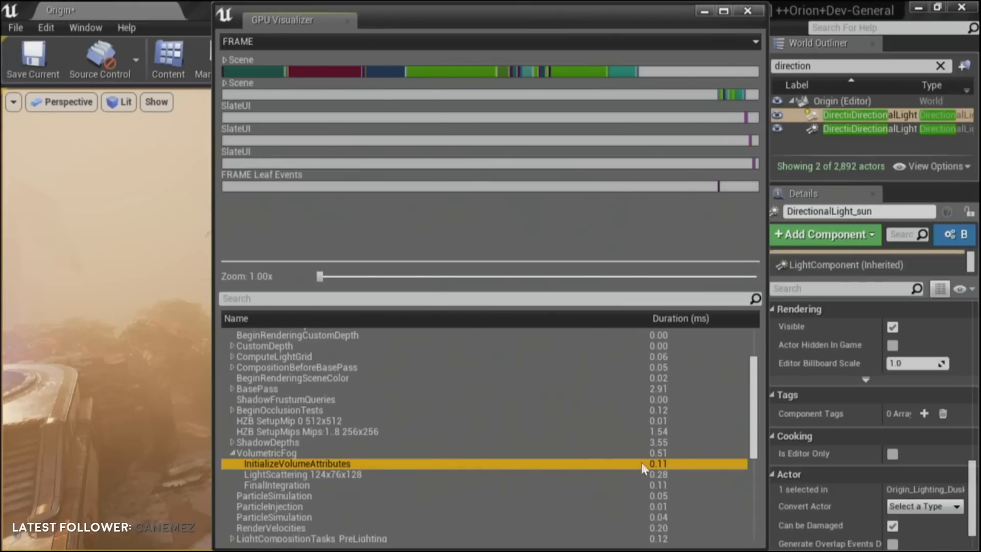
pyautogui.click(445, 475)
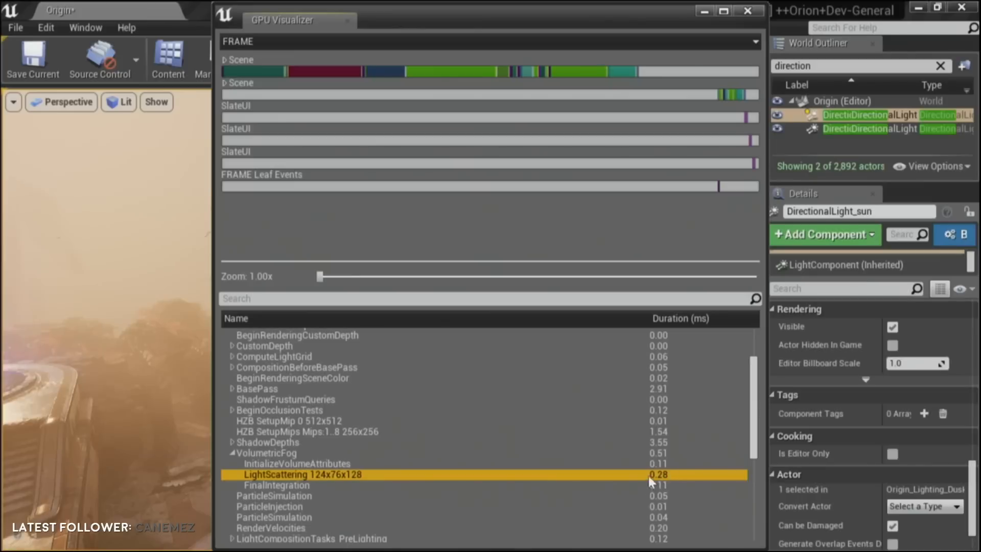
pyautogui.click(351, 486)
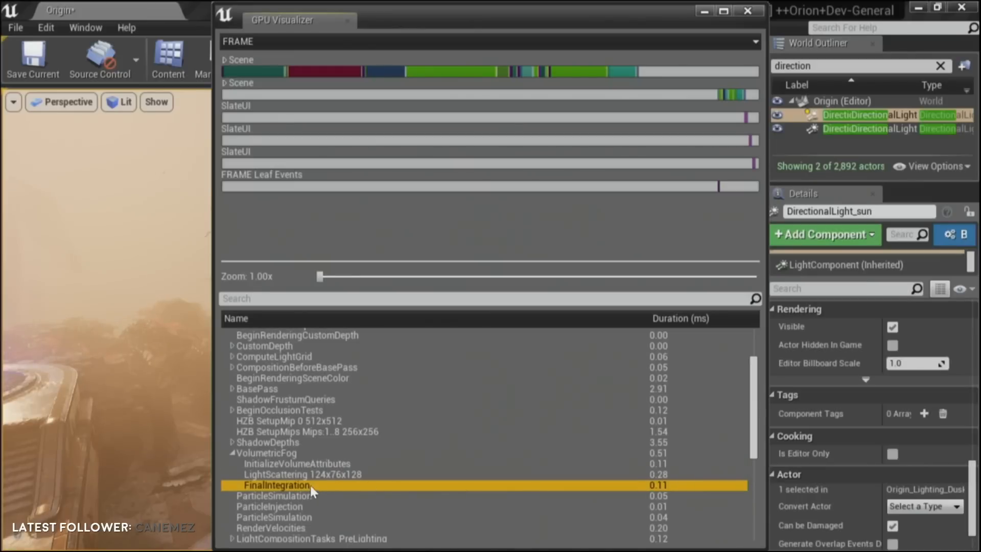
pyautogui.click(748, 11)
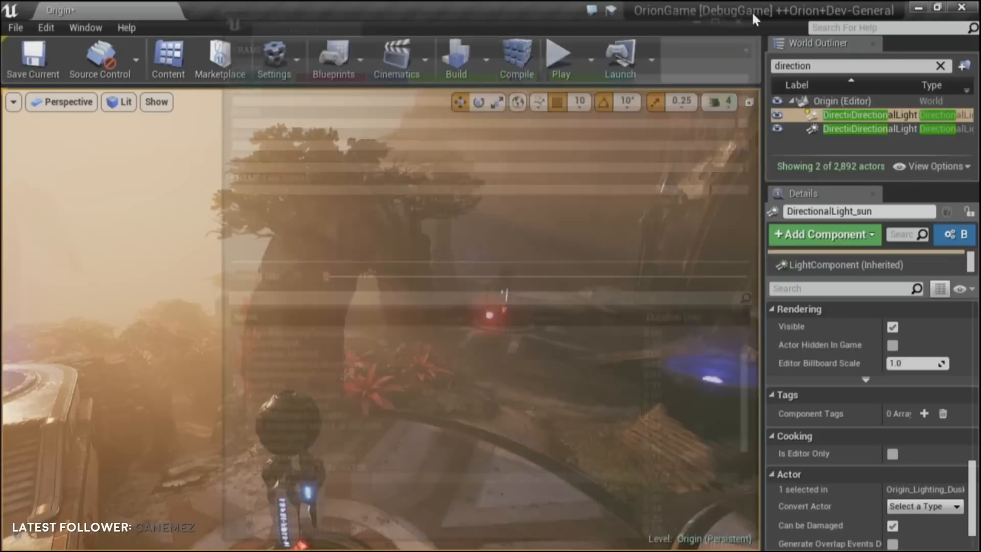
# Filter the actors for "pointli", select PointLight1 and turn on its Visible option.
pyautogui.moveTo(432, 286); pyautogui.dragTo(412, 281, button='right')
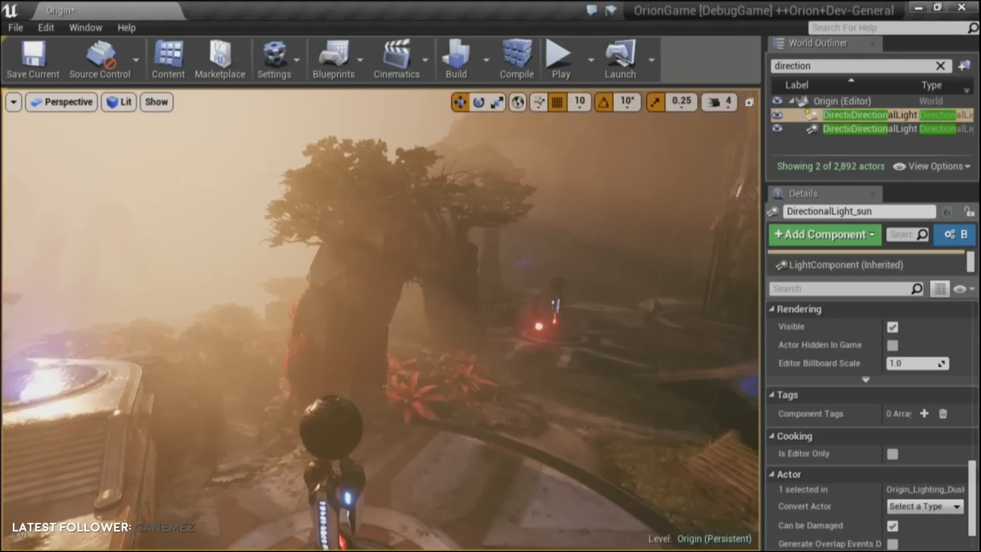
pyautogui.click(940, 65)
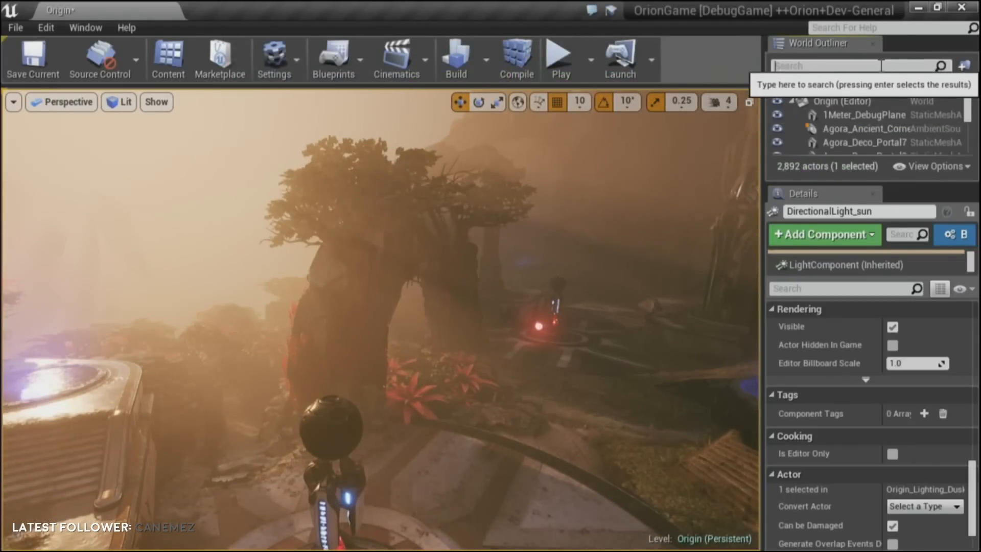
pyautogui.write('point')
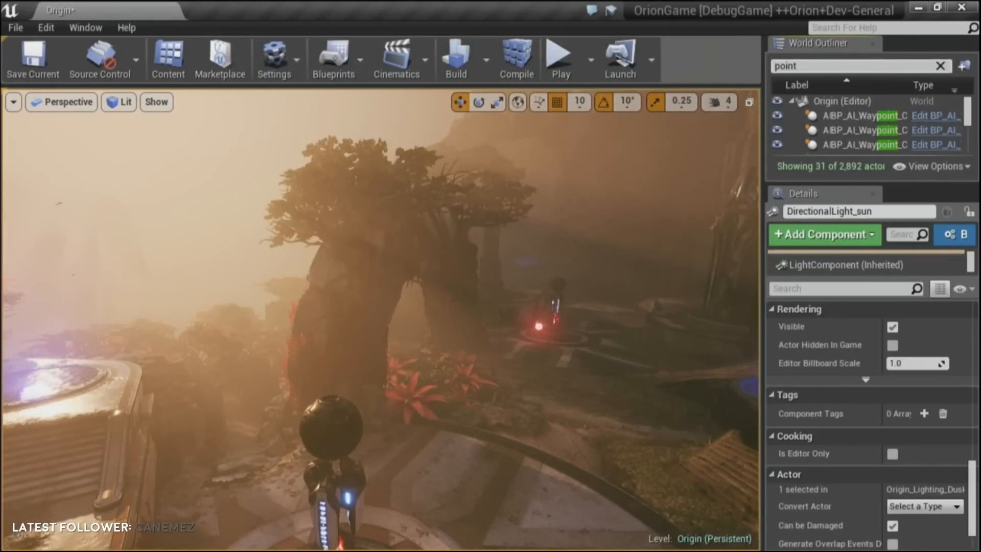
pyautogui.write('li')
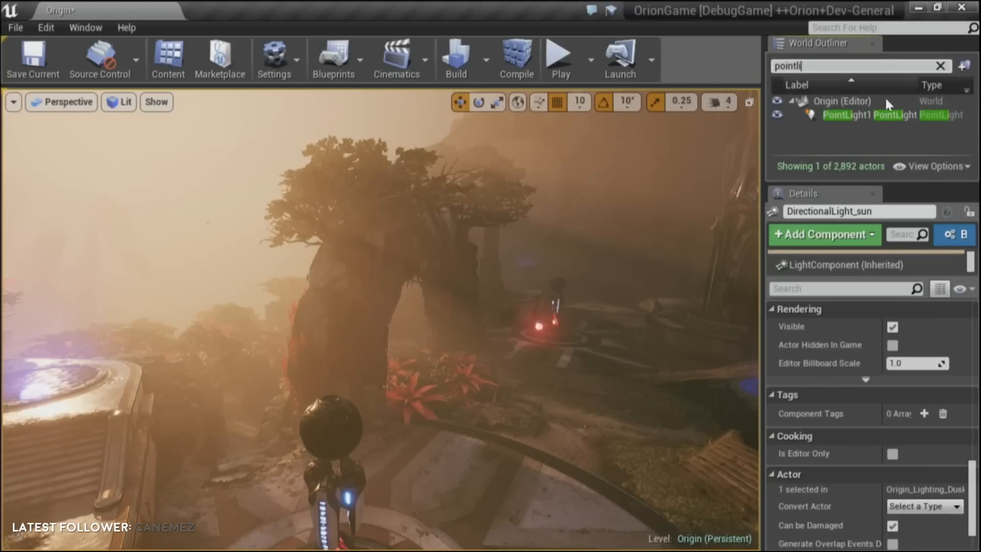
pyautogui.click(879, 115)
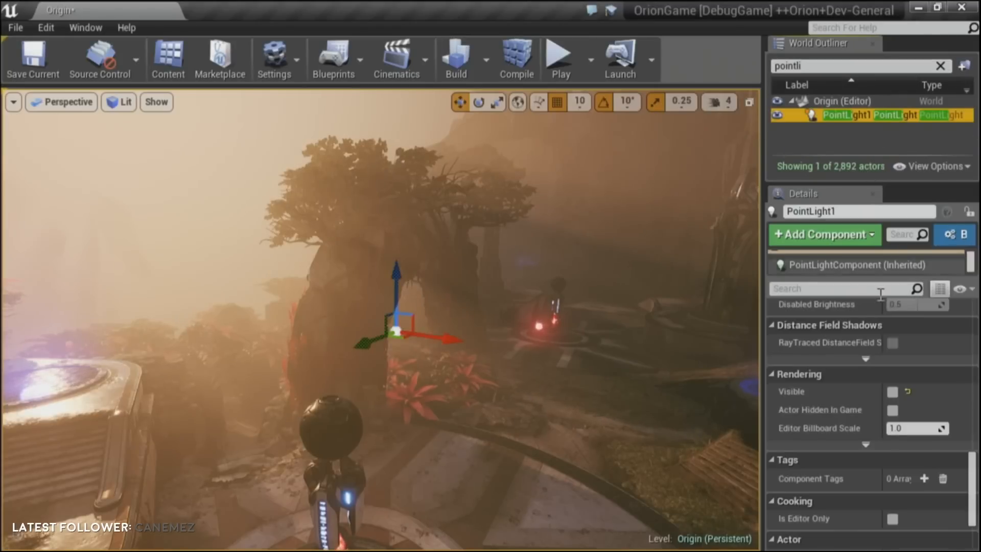
pyautogui.click(892, 392)
pyautogui.moveTo(526, 350); pyautogui.dragTo(560, 329, button='right')
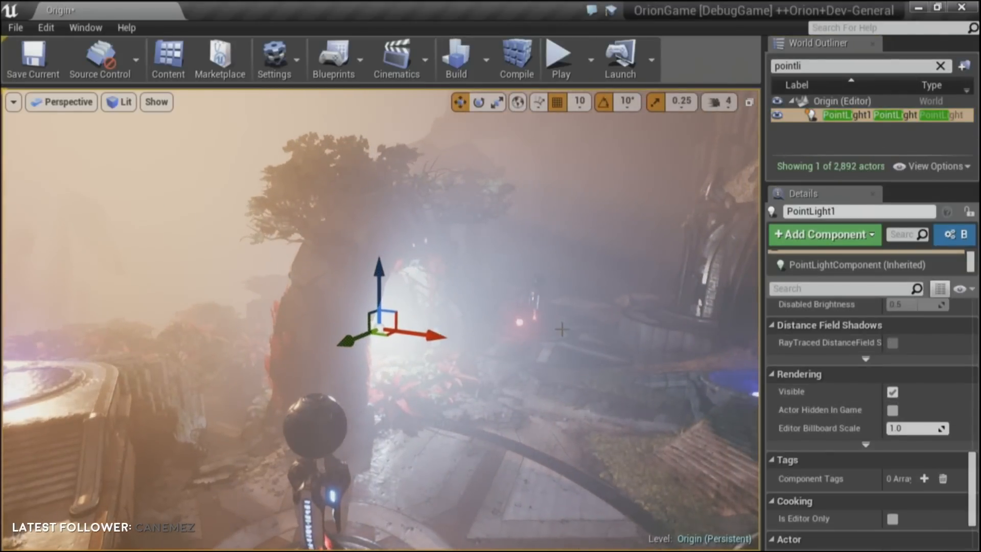
# Profile the GPU with the point light on, examine the VolumetricFog total and its ShadowedLights pass, and close the profile.
pyautogui.hotkey('ctrl', 'shift', ',')
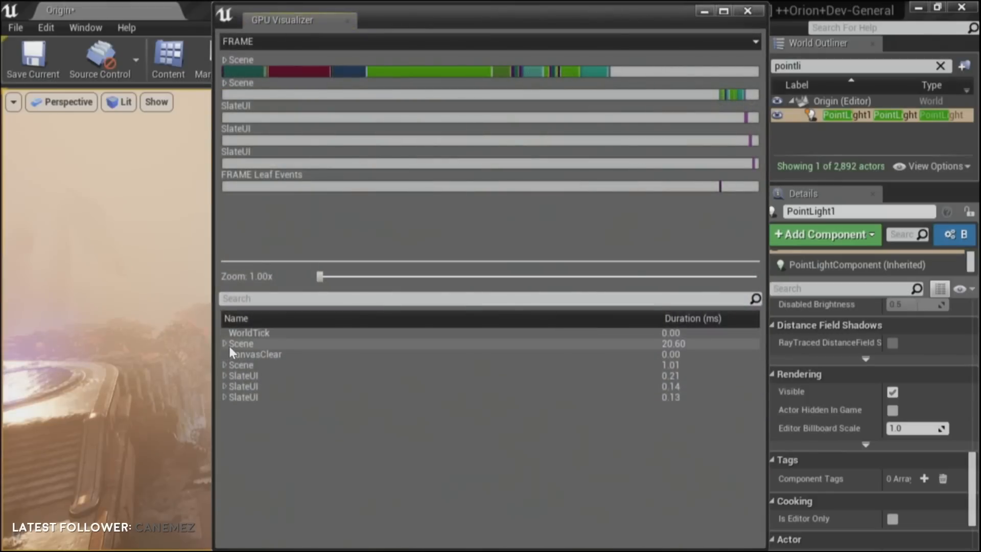
pyautogui.click(228, 344)
pyautogui.click(225, 342)
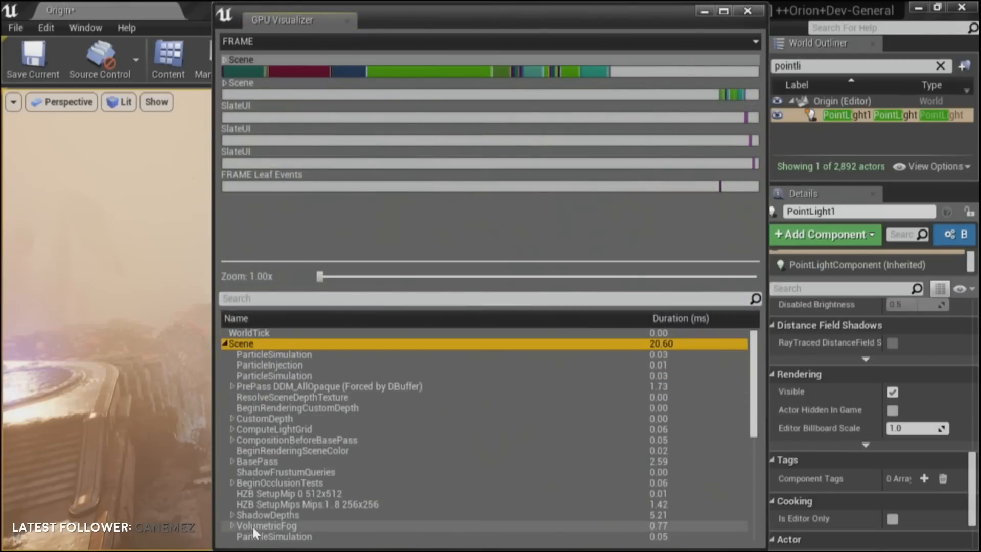
pyautogui.click(233, 526)
pyautogui.scroll(-3, 367, 485)
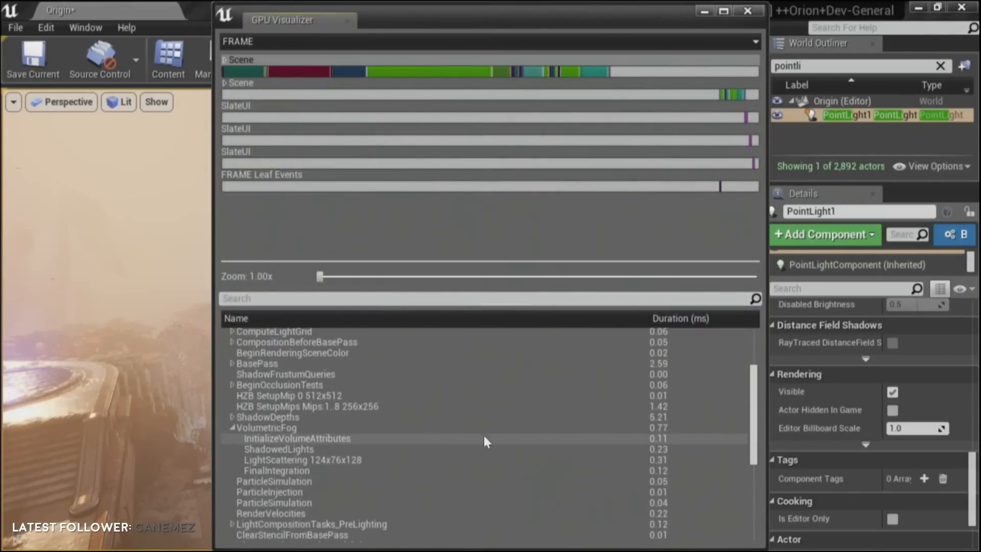
pyautogui.click(665, 427)
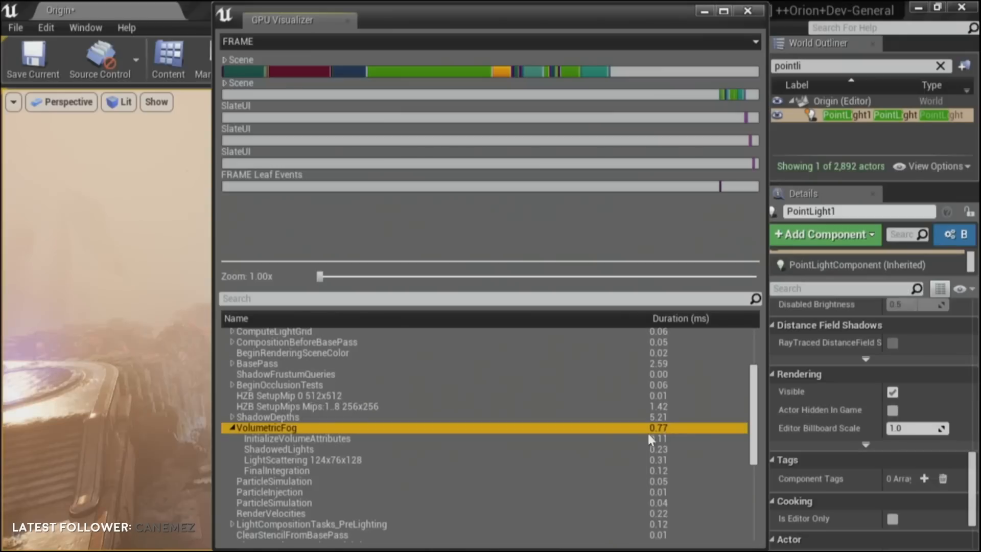
pyautogui.click(278, 450)
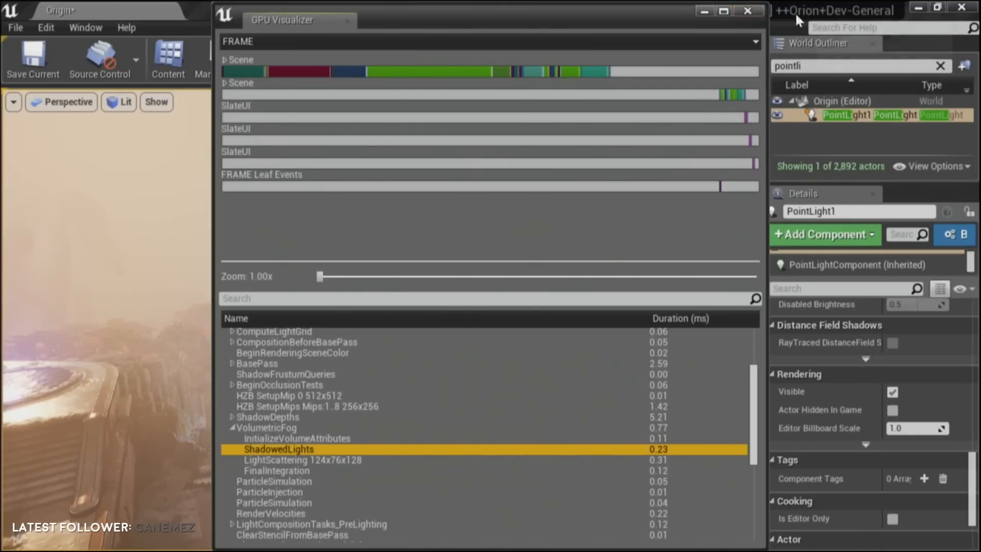
pyautogui.click(747, 10)
# Set the Shadows level to Cinematic in the engine scalability settings.
pyautogui.click(268, 72)
pyautogui.moveTo(323, 276)
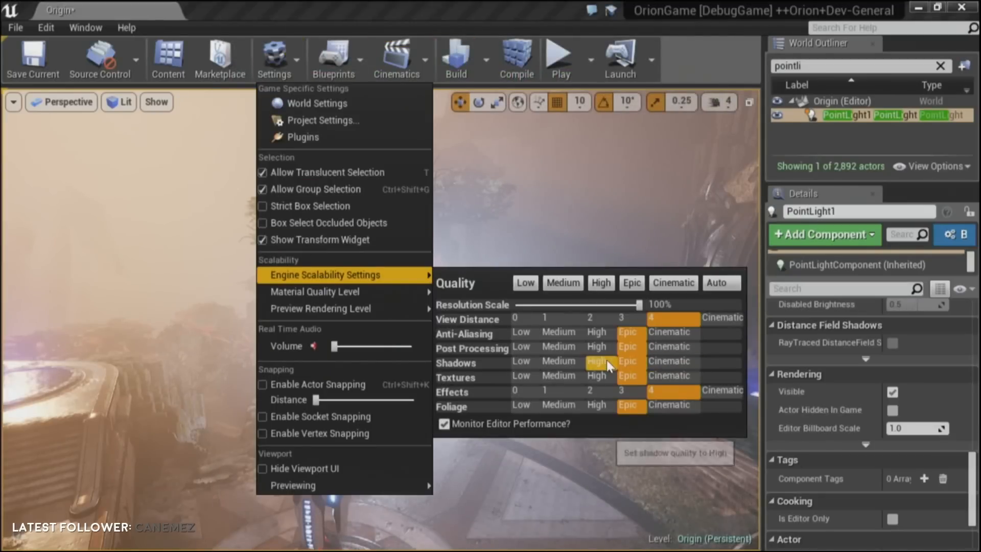
pyautogui.click(659, 361)
pyautogui.moveTo(633, 263); pyautogui.dragTo(623, 244, button='right')
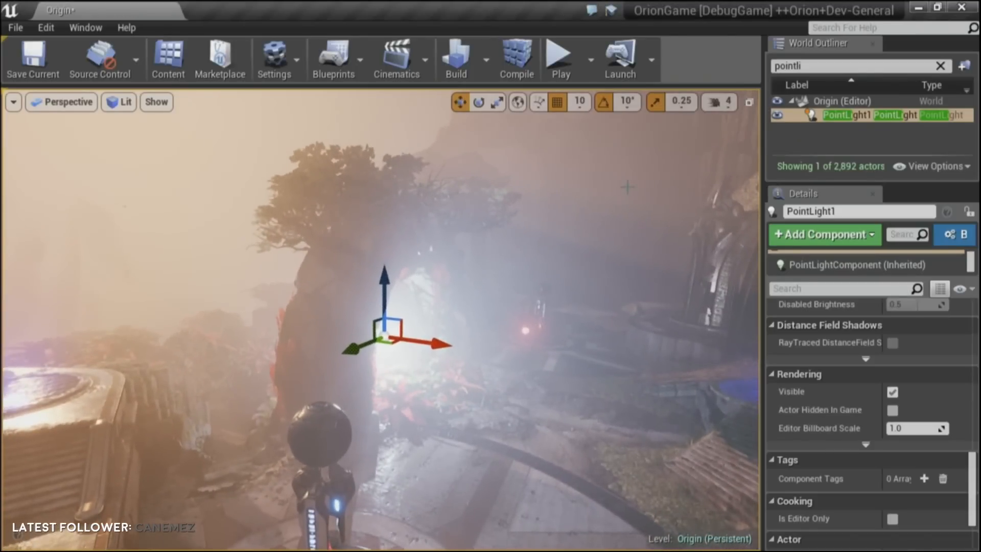
# Profile the GPU at Cinematic shadows, examine each VolumetricFog pass including LightScattering and FinalIntegration, and close the profile.
pyautogui.hotkey('ctrl', 'shift', ',')
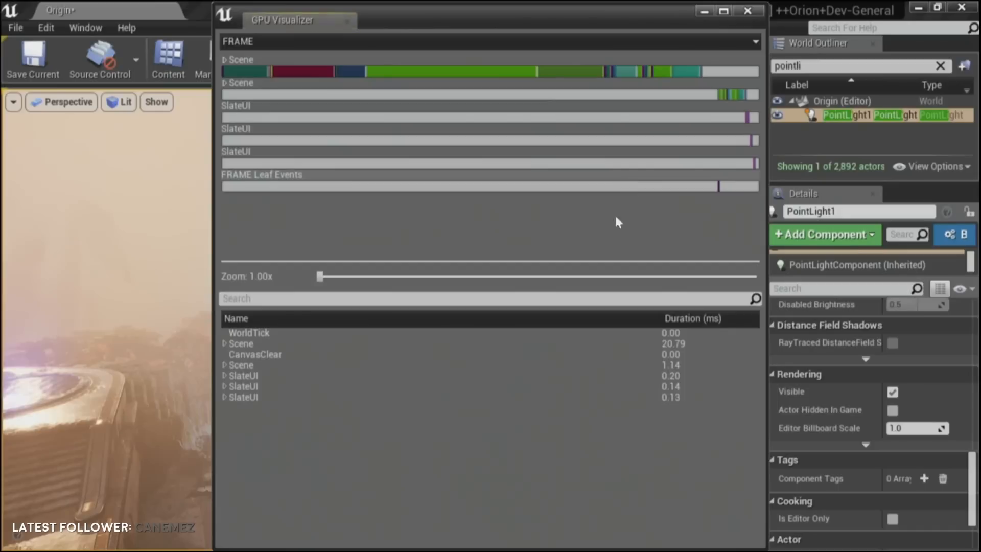
pyautogui.click(225, 343)
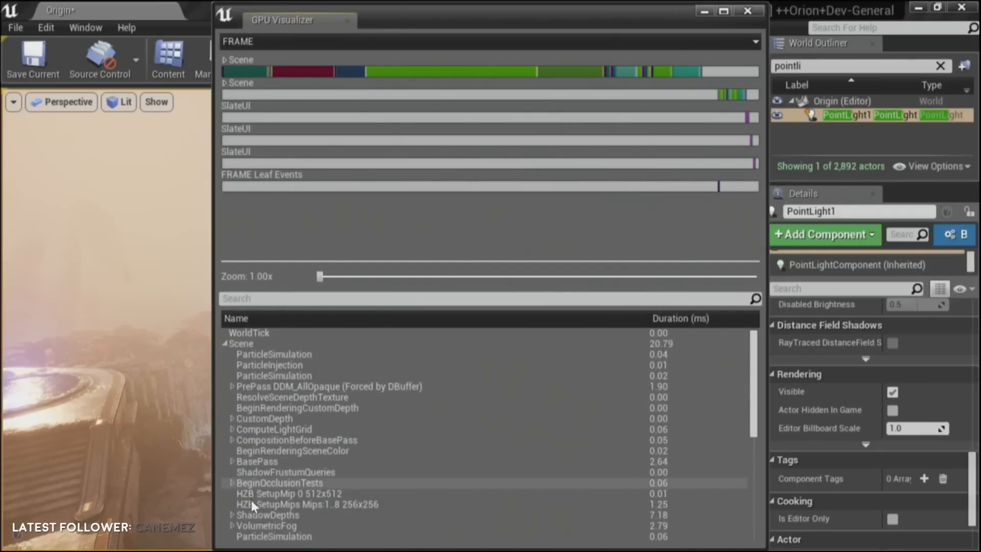
pyautogui.click(252, 525)
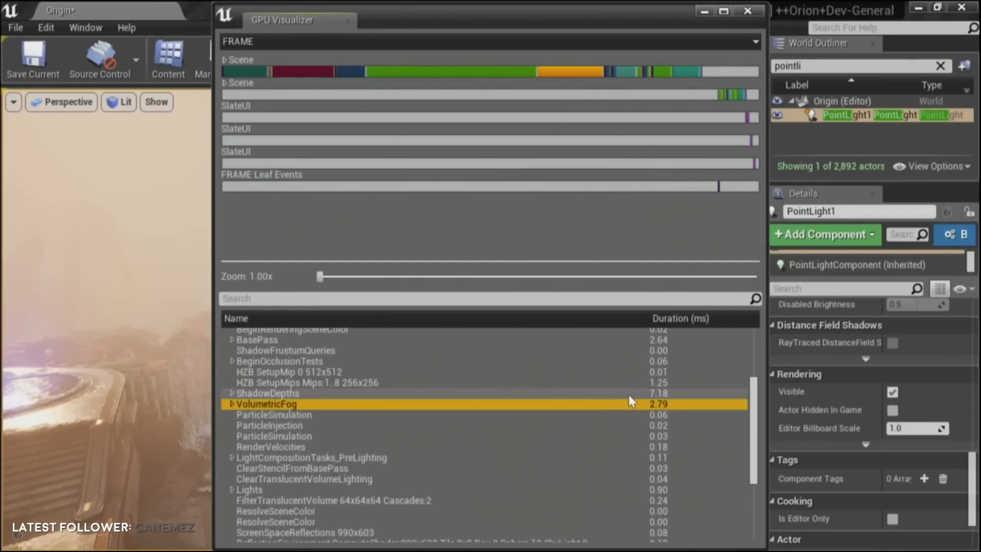
pyautogui.click(232, 404)
pyautogui.click(316, 436)
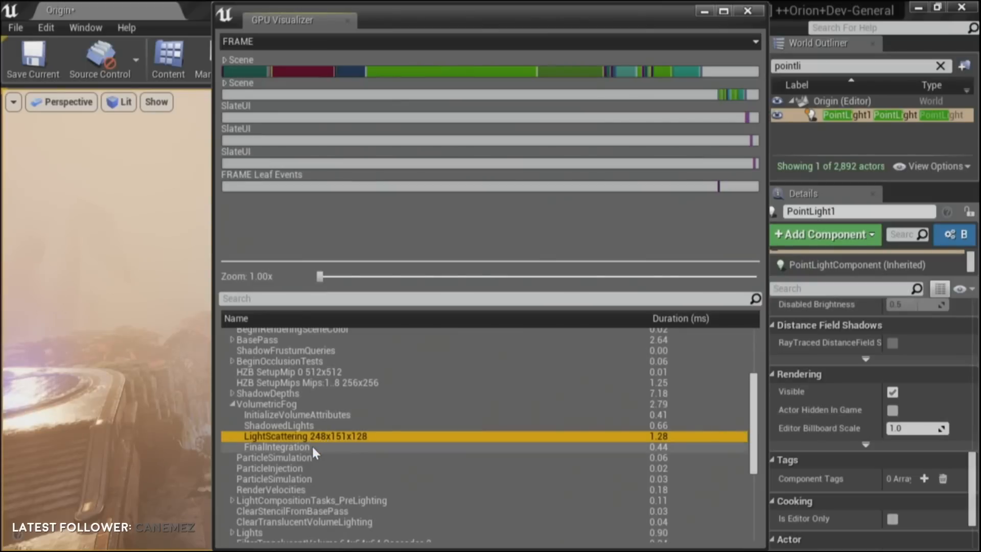
pyautogui.click(327, 416)
pyautogui.click(322, 426)
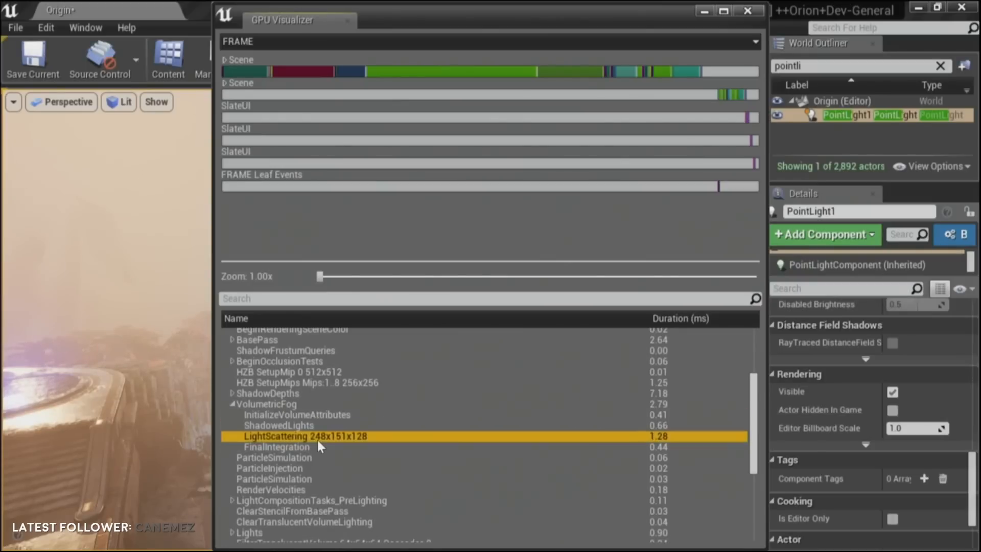
pyautogui.click(317, 447)
pyautogui.click(754, 8)
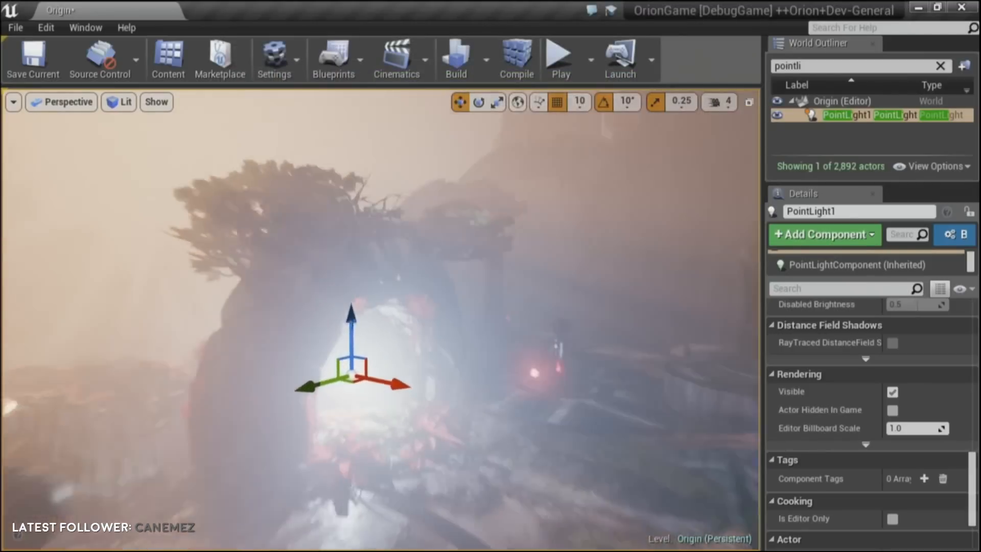
# Frame the tree branches above the point light and lower the Shadows scalability level to High to view the fog.
pyautogui.moveTo(381, 319); pyautogui.dragTo(227, 202, button='right')
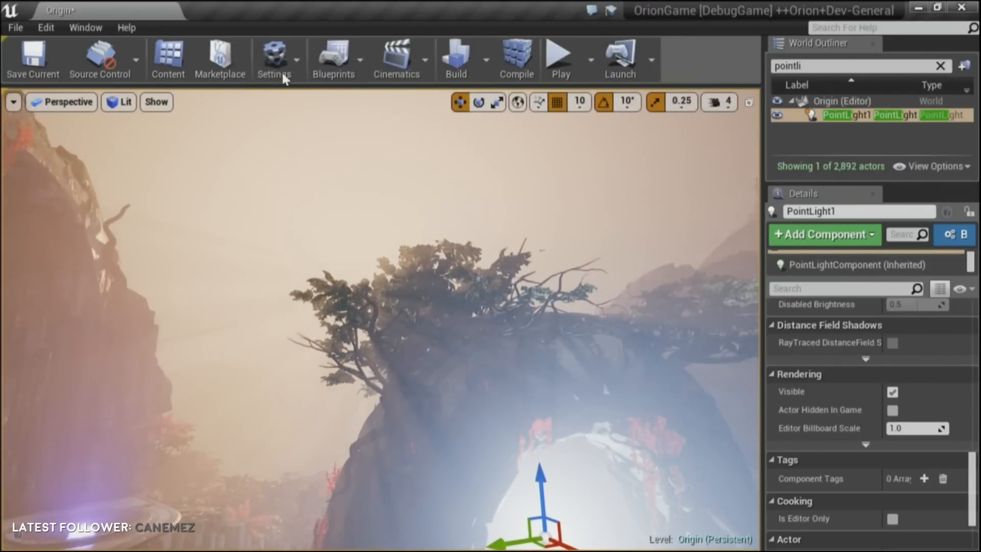
pyautogui.click(275, 56)
pyautogui.moveTo(312, 273)
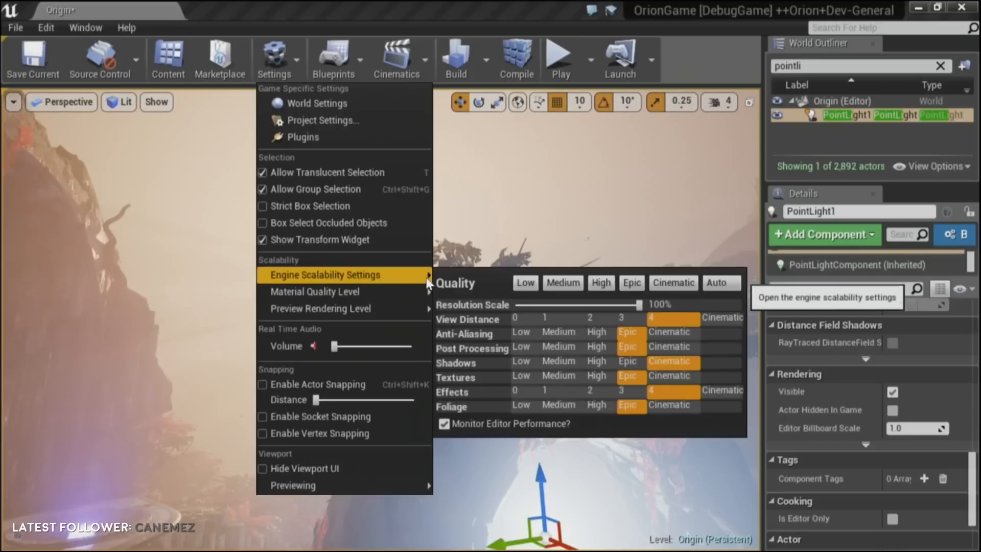
pyautogui.click(597, 363)
pyautogui.moveTo(538, 234)
pyautogui.mouseDown(button='right')
pyautogui.moveTo(526, 243)
pyautogui.moveTo(527, 225)
pyautogui.mouseUp(button='right')
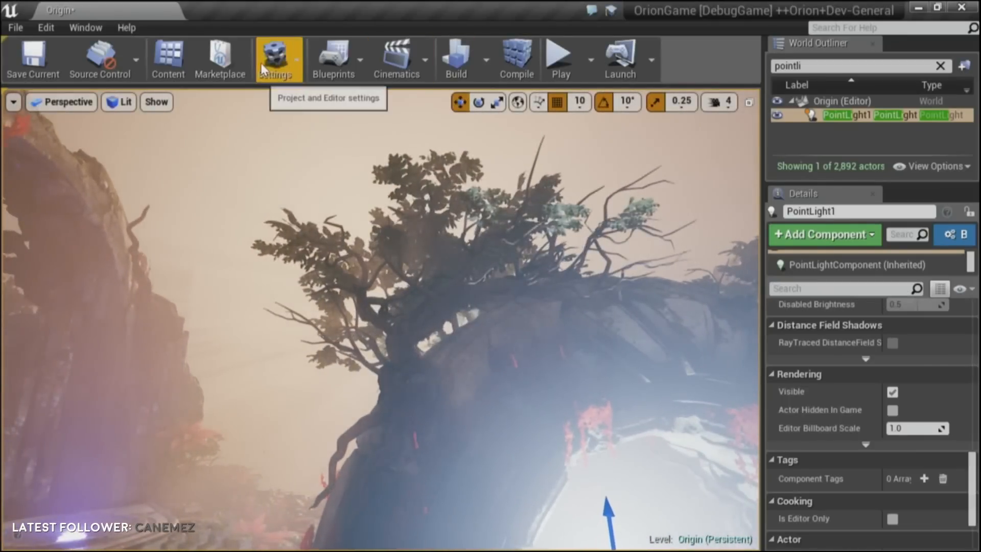
# Raise the Shadows scalability level to Cinematic and frame the rock pillar beside the blue glowing pool to view the fog.
pyautogui.click(274, 60)
pyautogui.moveTo(325, 274)
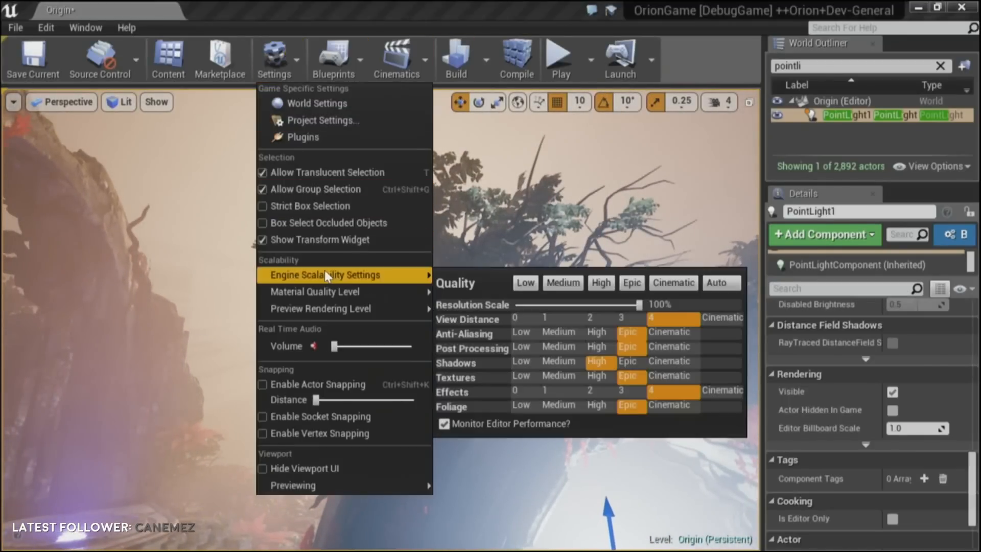
pyautogui.click(657, 363)
pyautogui.moveTo(613, 230); pyautogui.dragTo(463, 271, button='right')
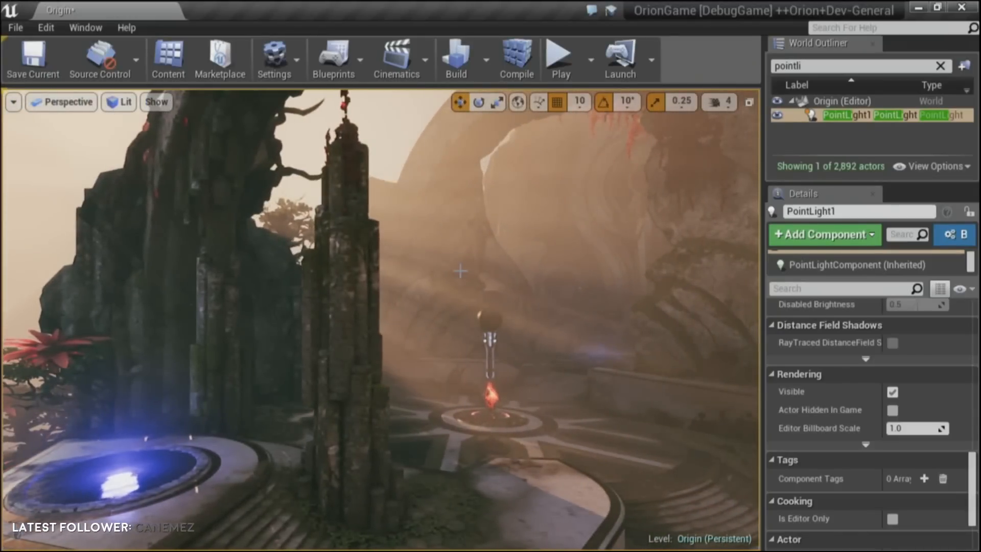
# Compare the fog around the rock pillar with Shadows at High and at Cinematic, finishing on Cinematic near the point light.
pyautogui.click(275, 59)
pyautogui.moveTo(327, 275)
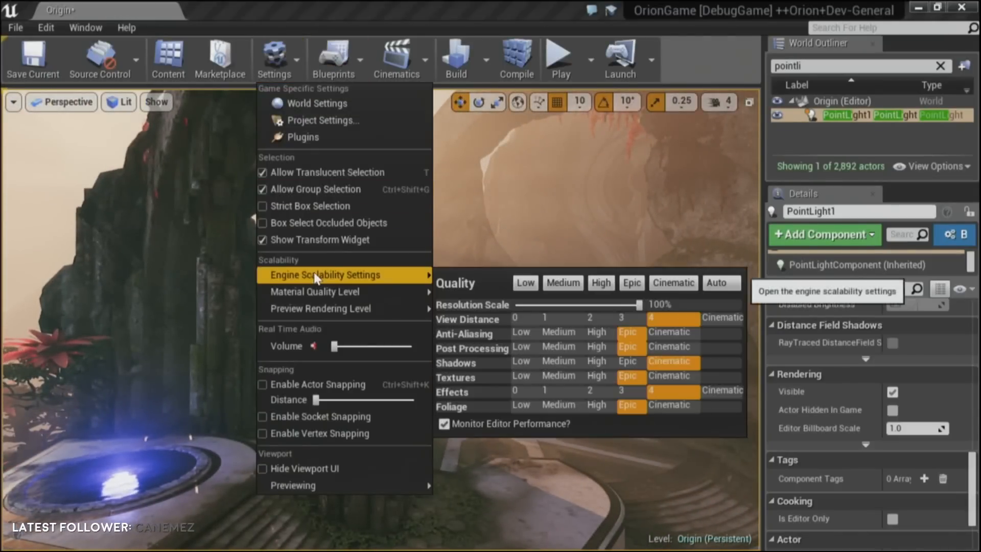
pyautogui.moveTo(609, 235); pyautogui.dragTo(610, 237, button='right')
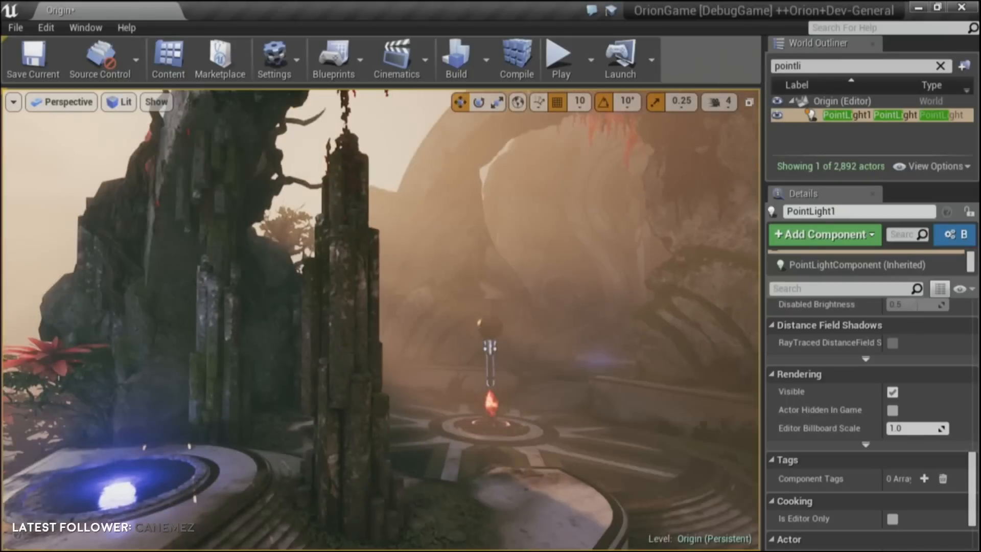
pyautogui.click(282, 51)
pyautogui.moveTo(352, 274)
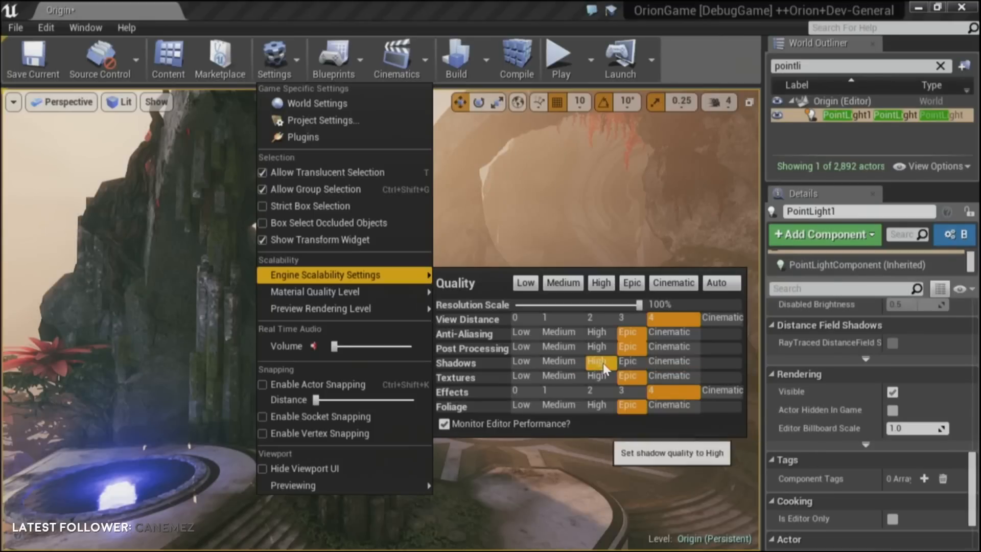
pyautogui.click(690, 368)
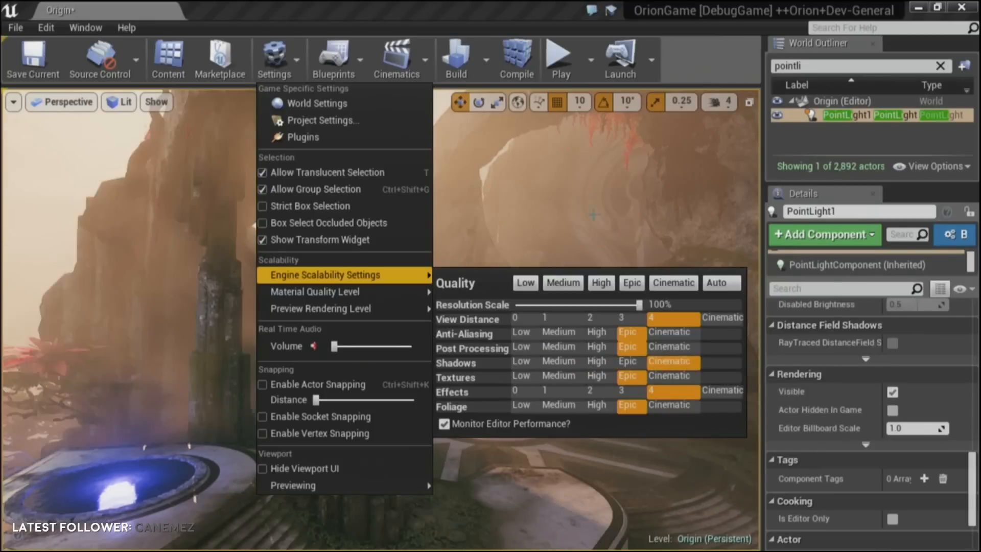
pyautogui.moveTo(573, 225); pyautogui.dragTo(735, 256, button='right')
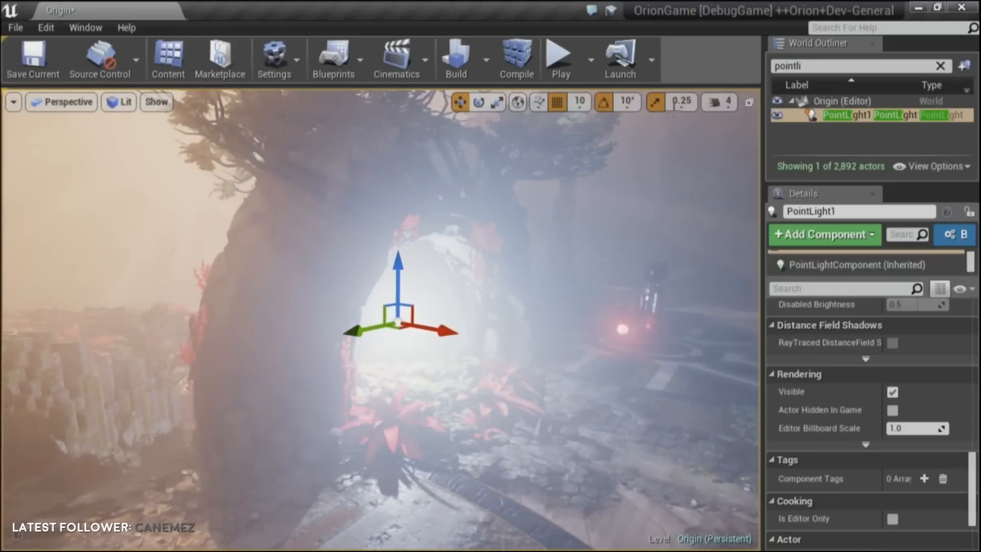
# Find the exponential height fog actor by searching for "expon" and set its Fog Density to 0.0001.
pyautogui.click(941, 66)
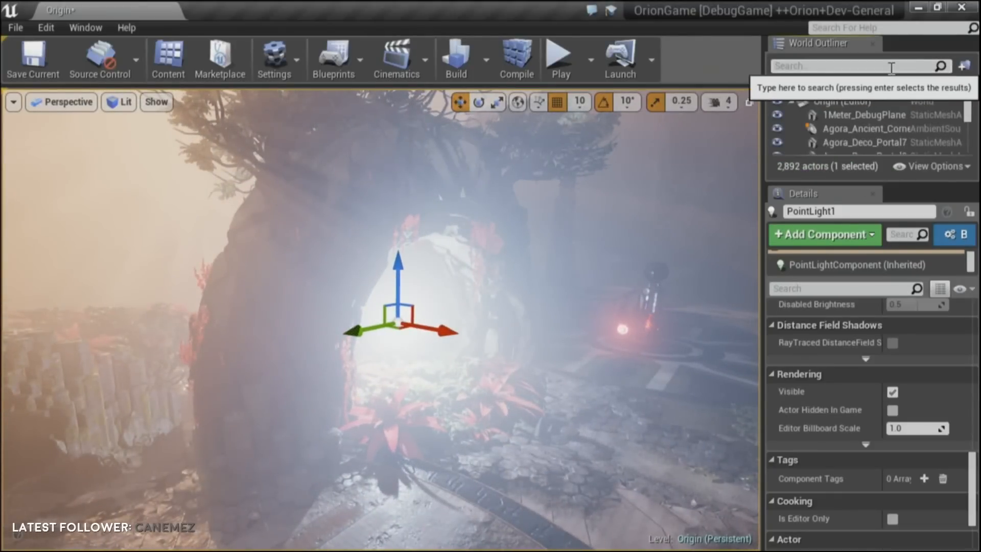
pyautogui.write('expon')
pyautogui.press('super')
pyautogui.press('super')
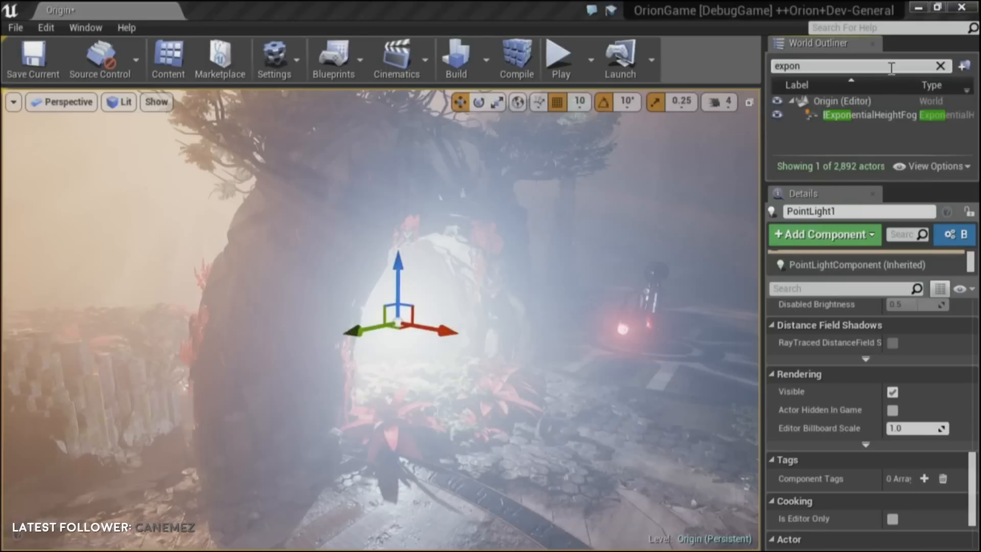
pyautogui.click(878, 117)
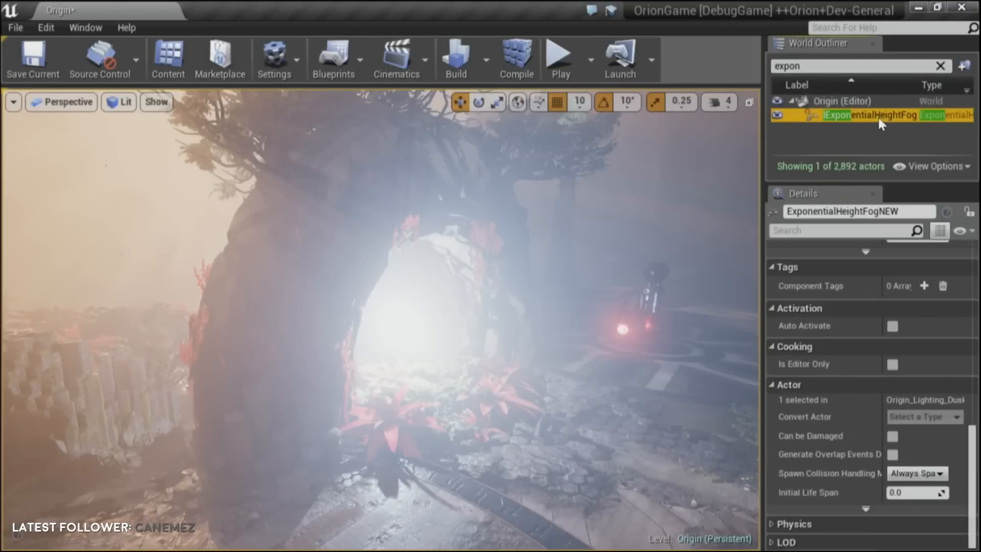
pyautogui.scroll(10, 928, 360)
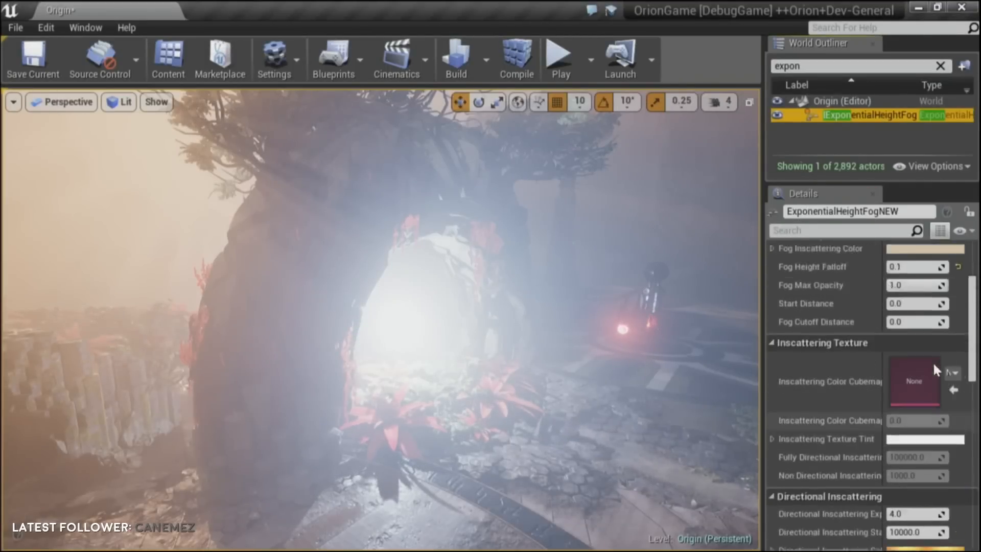
pyautogui.click(915, 341)
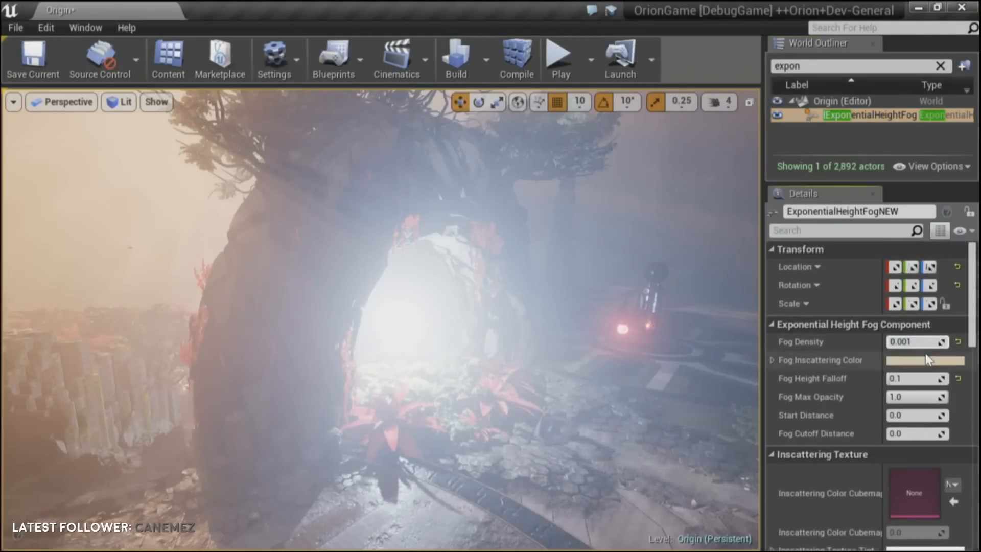
pyautogui.write('0.0001')
pyautogui.press('Return')
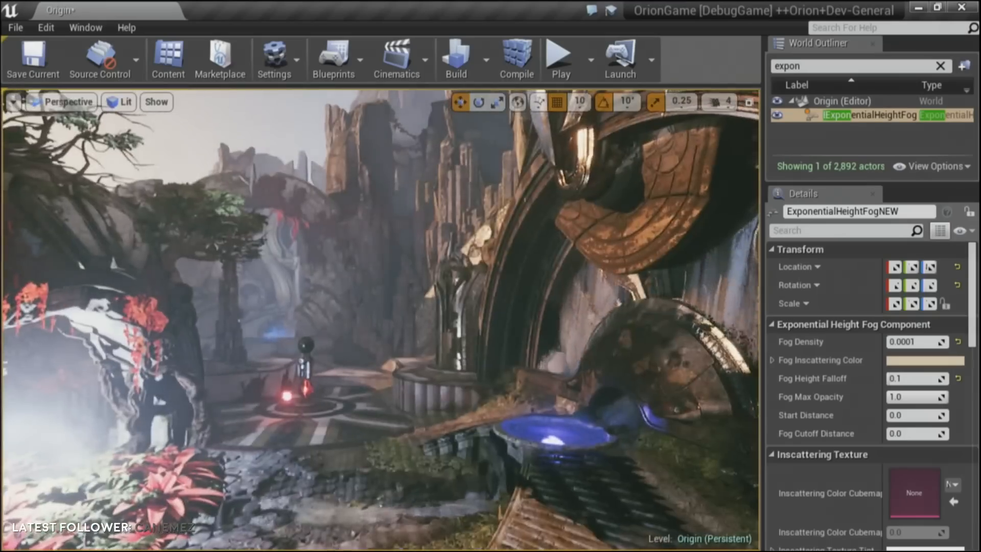
pyautogui.moveTo(381, 320); pyautogui.dragTo(117, 345, button='right')
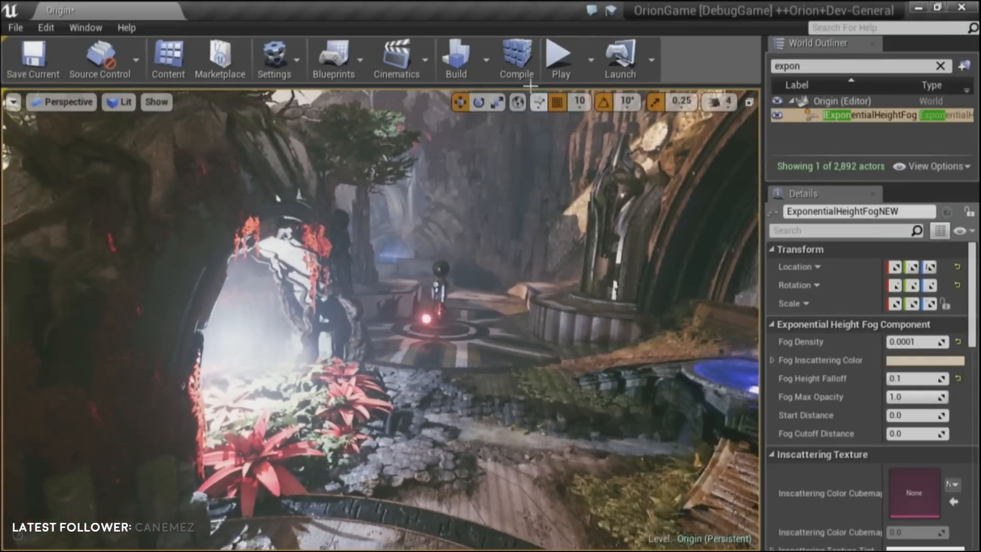
# Search the level's actors for "fog", select the FogParticles emitter and make it visible.
pyautogui.click(940, 66)
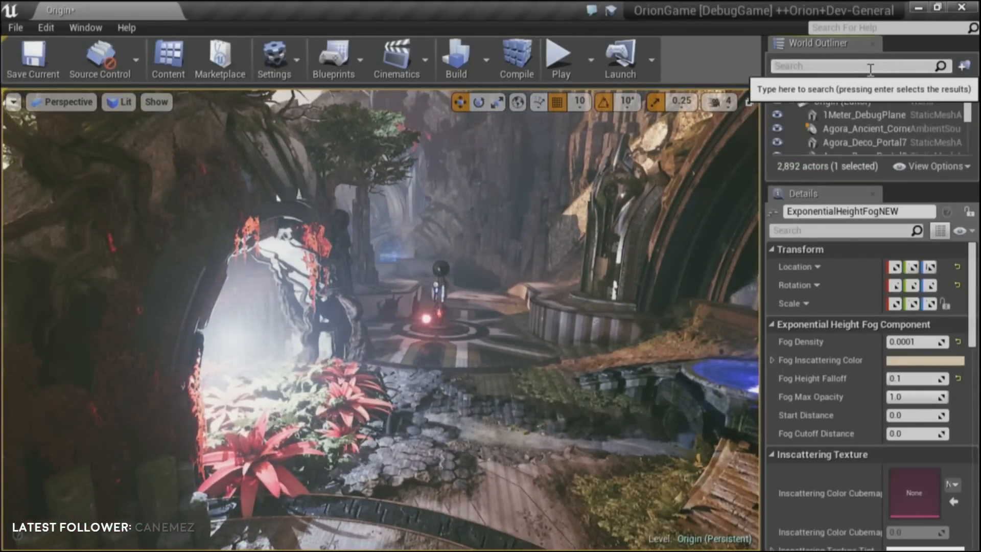
pyautogui.write('fog')
pyautogui.scroll(-5, 894, 115)
pyautogui.scroll(3, 887, 124)
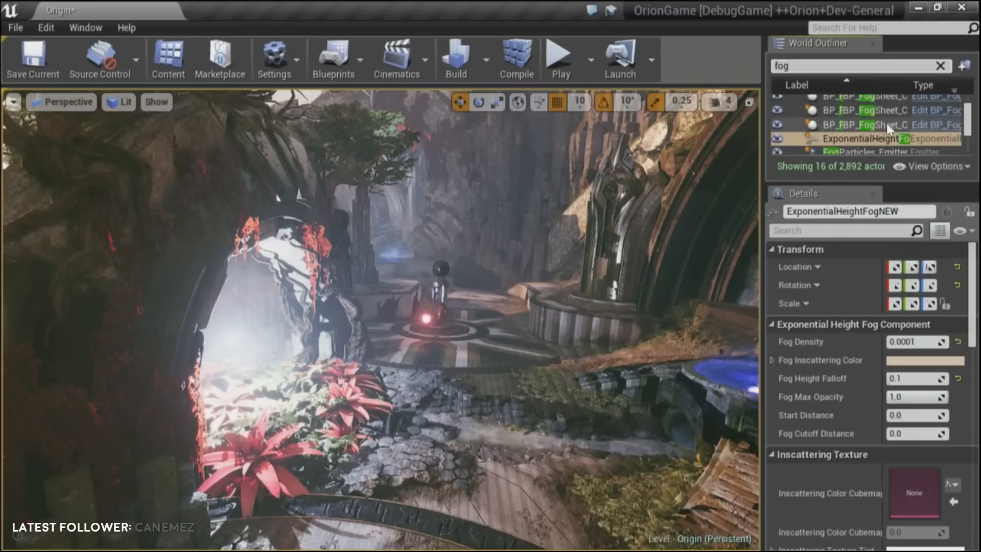
pyautogui.click(858, 151)
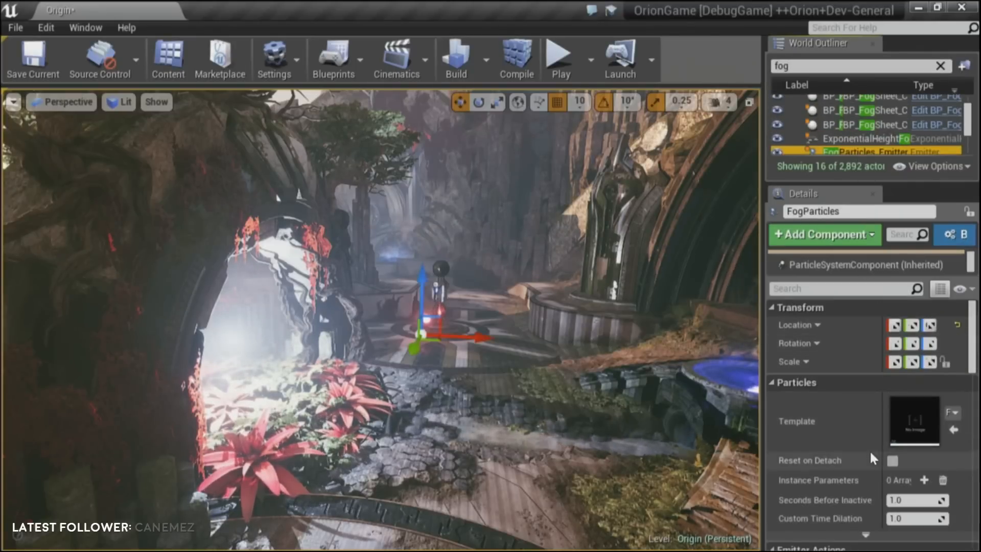
pyautogui.scroll(-10, 870, 453)
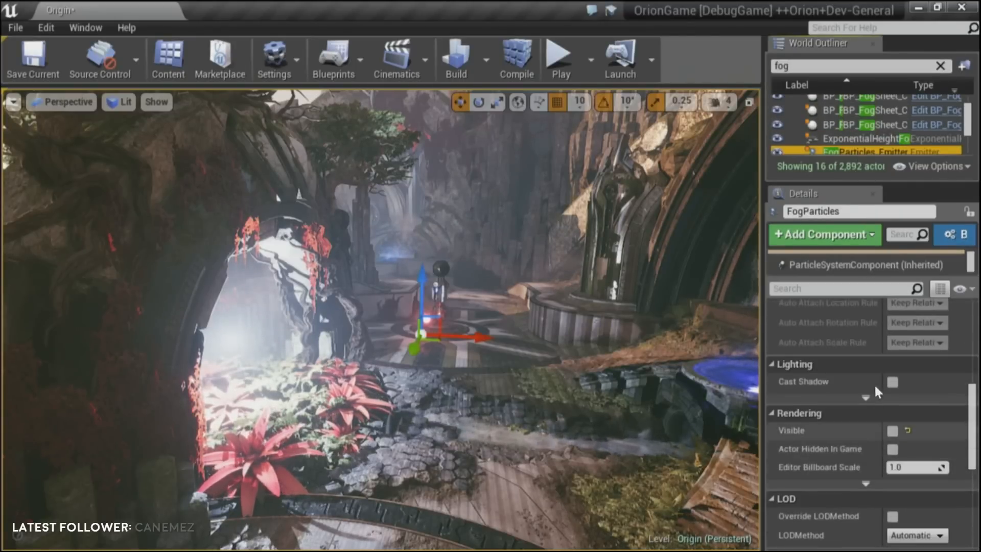
pyautogui.click(892, 430)
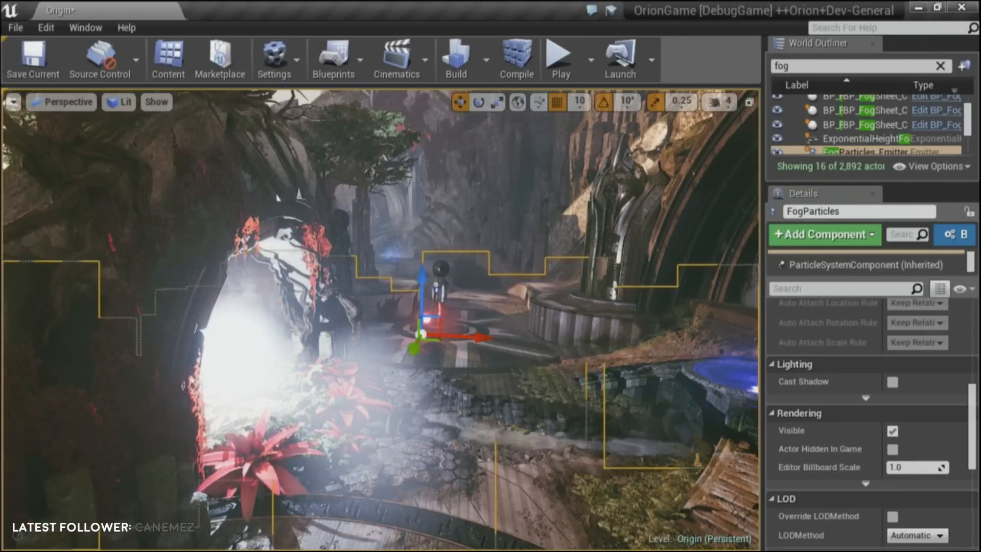
pyautogui.click(415, 387)
pyautogui.hotkey('ctrl', 'z')
pyautogui.hotkey('ctrl', 'z')
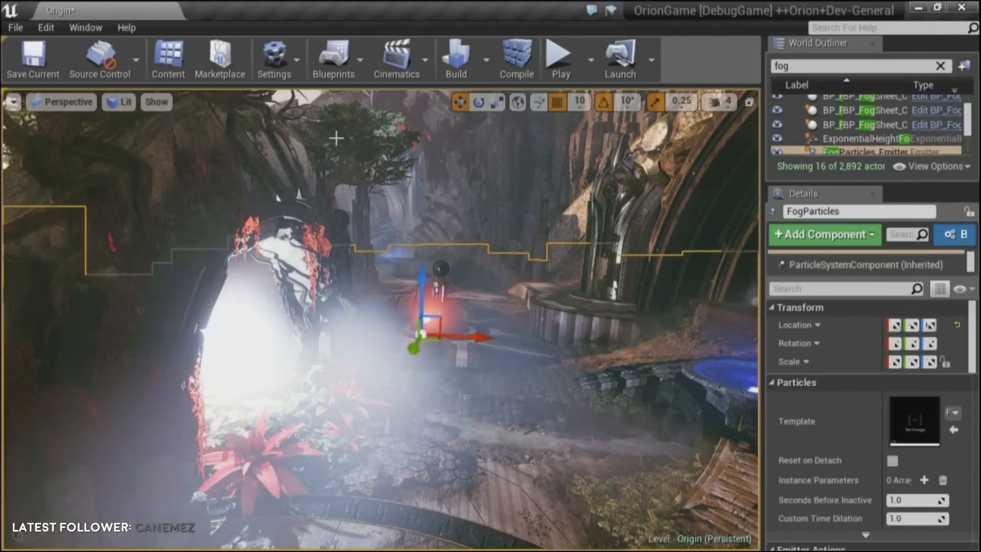
pyautogui.click(344, 139)
pyautogui.click(474, 156)
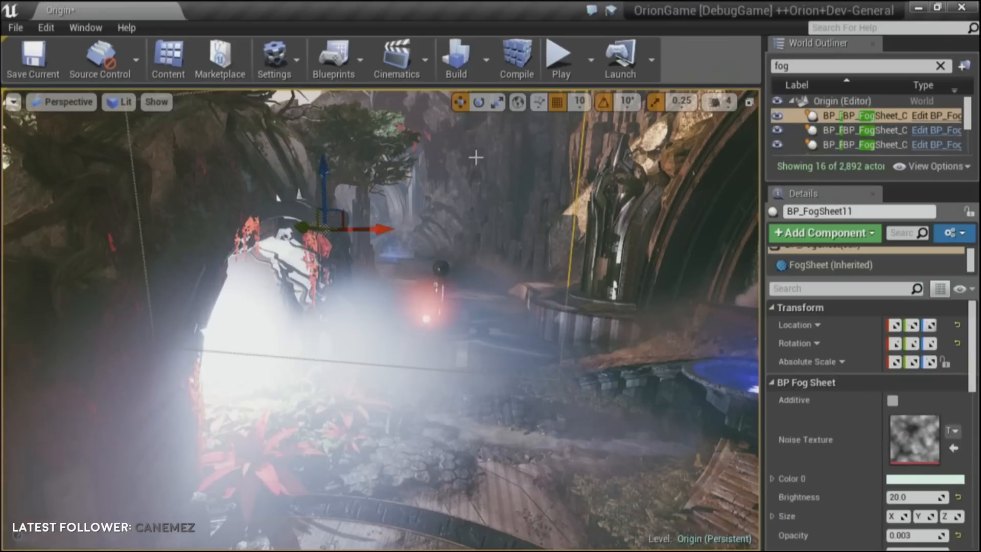
pyautogui.click(616, 207)
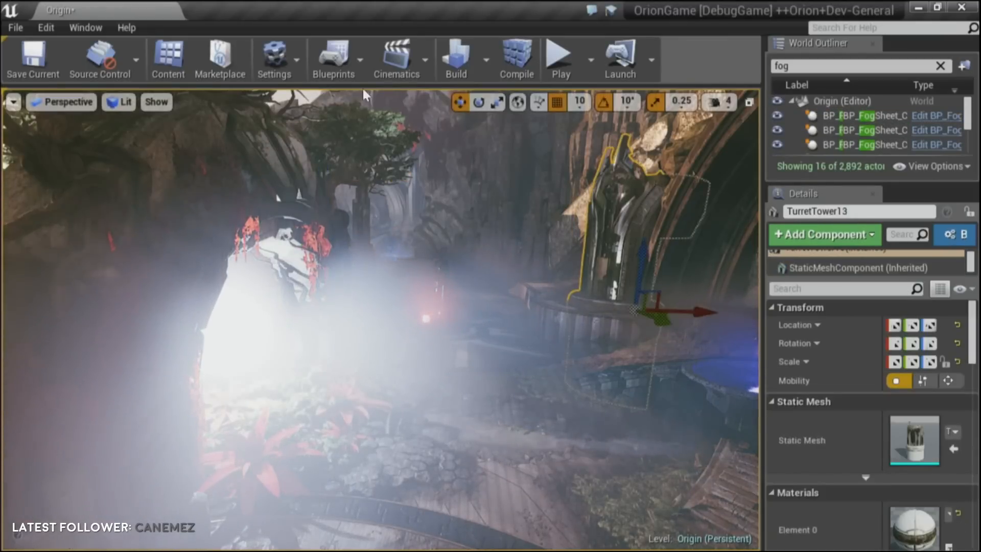
pyautogui.click(278, 66)
pyautogui.click(271, 61)
pyautogui.click(269, 59)
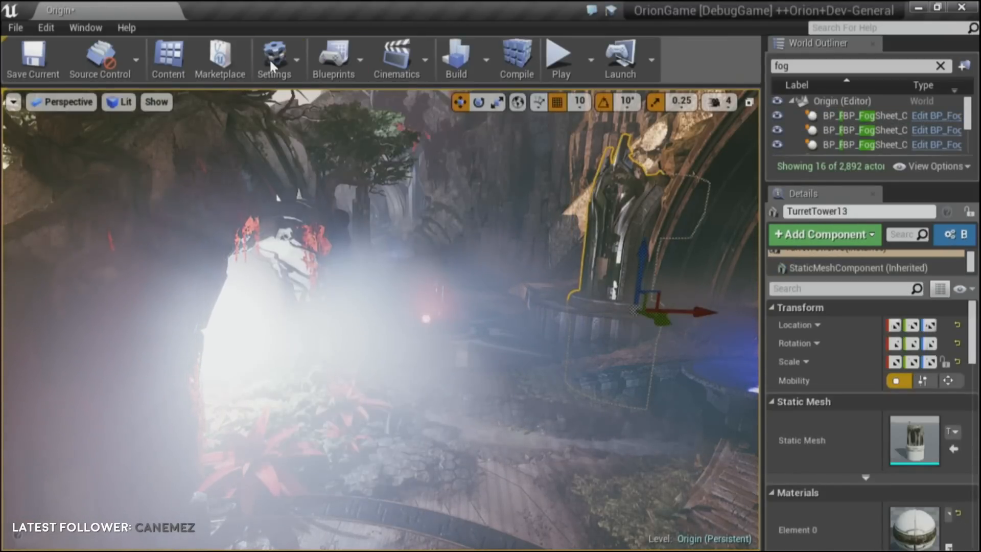
pyautogui.click(306, 179)
pyautogui.click(633, 206)
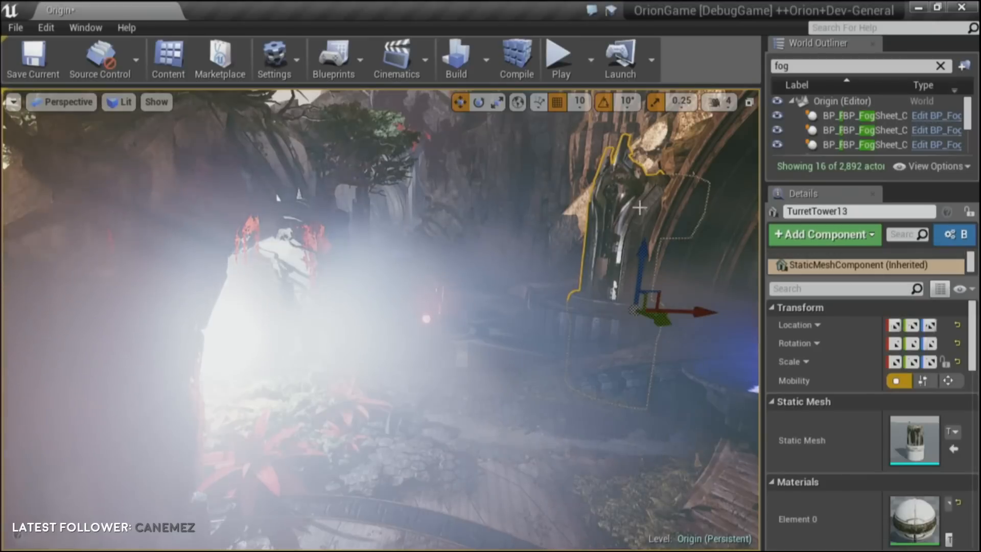
pyautogui.click(607, 214)
# Deselect all actors and examine the particle fog around the lit archway, from a distance and up close.
pyautogui.moveTo(576, 267)
pyautogui.mouseDown(button='right')
pyautogui.moveTo(577, 254)
pyautogui.moveTo(581, 268)
pyautogui.mouseUp(button='right')
pyautogui.press('s')
pyautogui.click(275, 319)
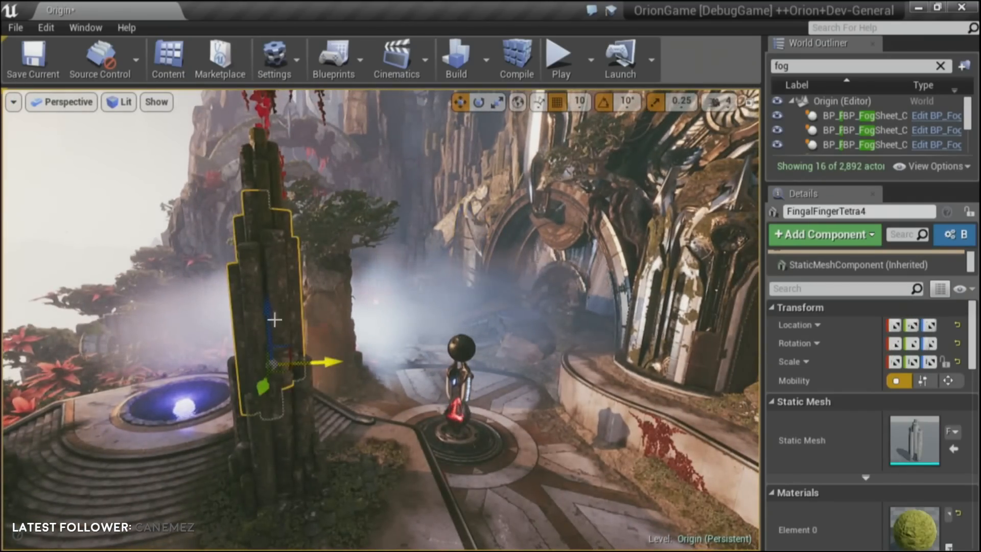
pyautogui.press('Escape')
pyautogui.press('w')
pyautogui.press('d')
pyautogui.moveTo(361, 300); pyautogui.dragTo(46, 309, button='right')
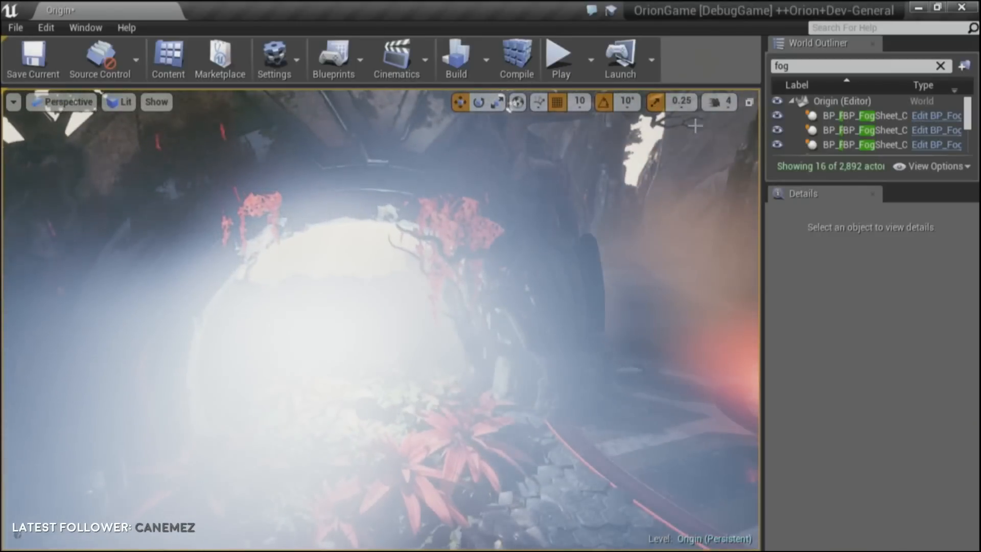
# Find PointLight1 by searching for "pointlig", turn off its visibility, and view the sunlit particle fog around the arch.
pyautogui.click(795, 66)
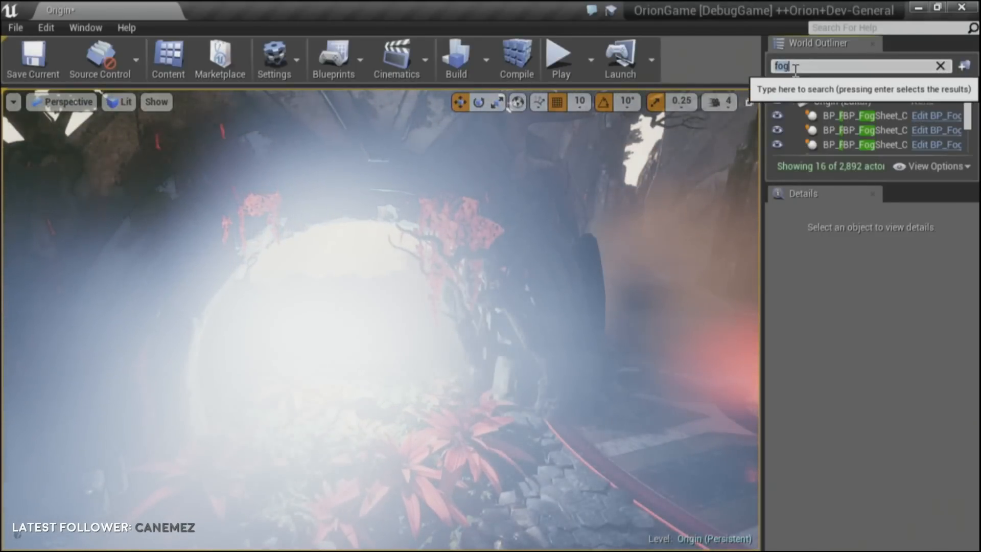
pyautogui.write('pointlig')
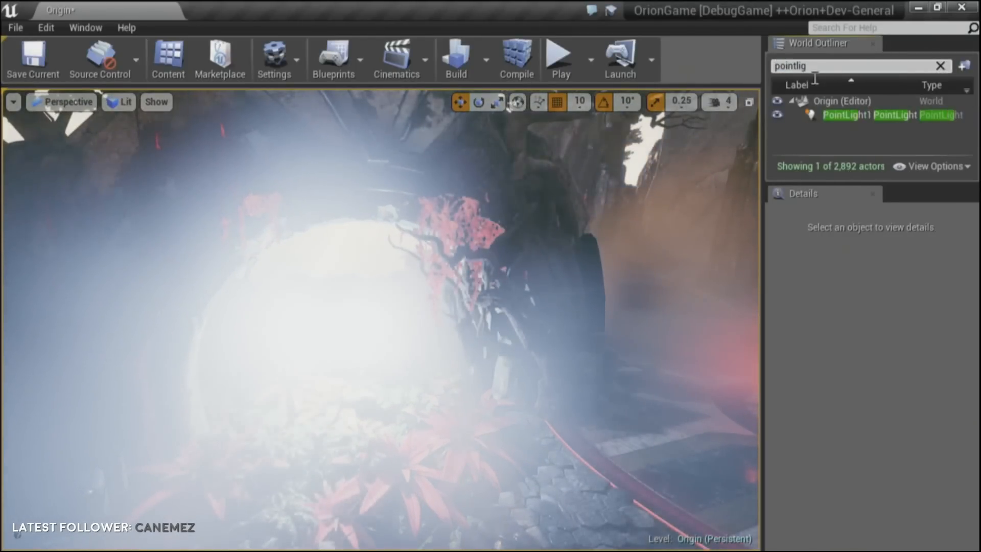
pyautogui.click(831, 115)
pyautogui.scroll(-8, 853, 424)
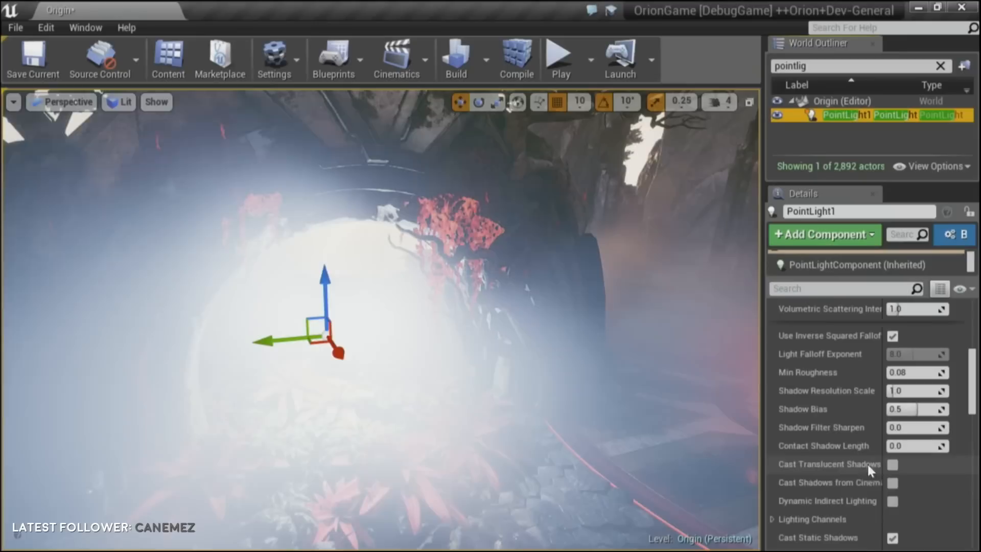
pyautogui.scroll(-10, 888, 526)
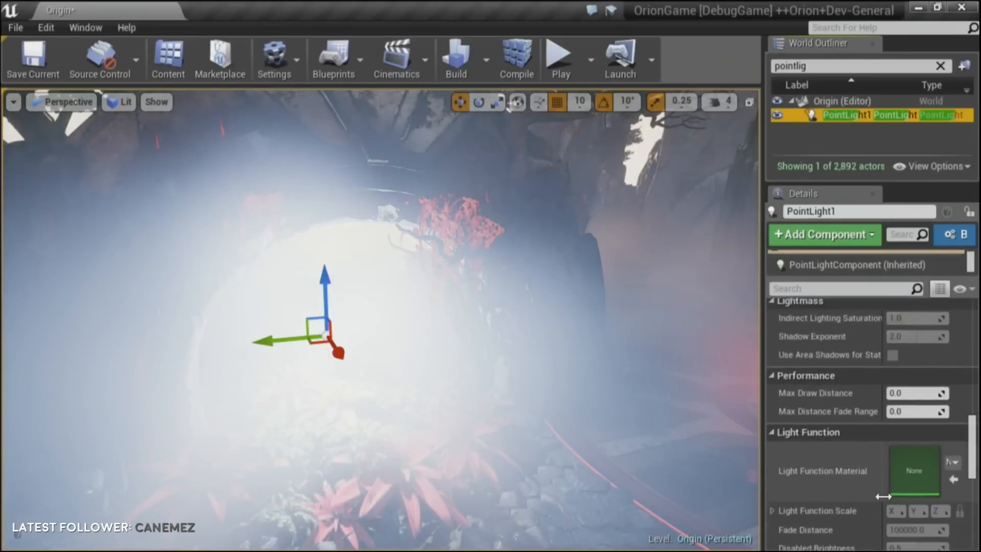
pyautogui.scroll(-4, 879, 475)
pyautogui.click(891, 440)
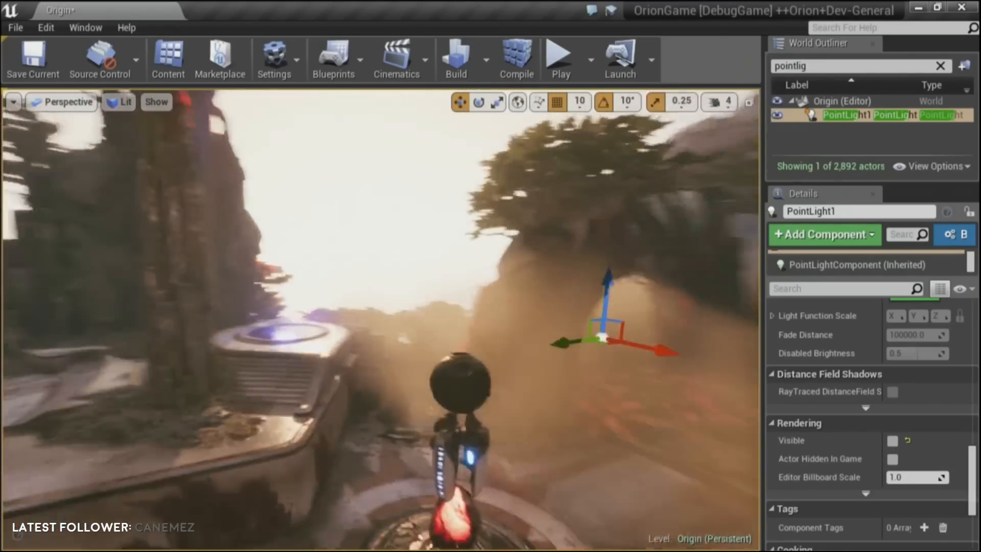
pyautogui.moveTo(381, 319); pyautogui.dragTo(528, 323, button='right')
pyautogui.moveTo(419, 252)
pyautogui.mouseDown(button='right')
pyautogui.moveTo(444, 294)
pyautogui.moveTo(419, 252)
pyautogui.mouseUp(button='right')
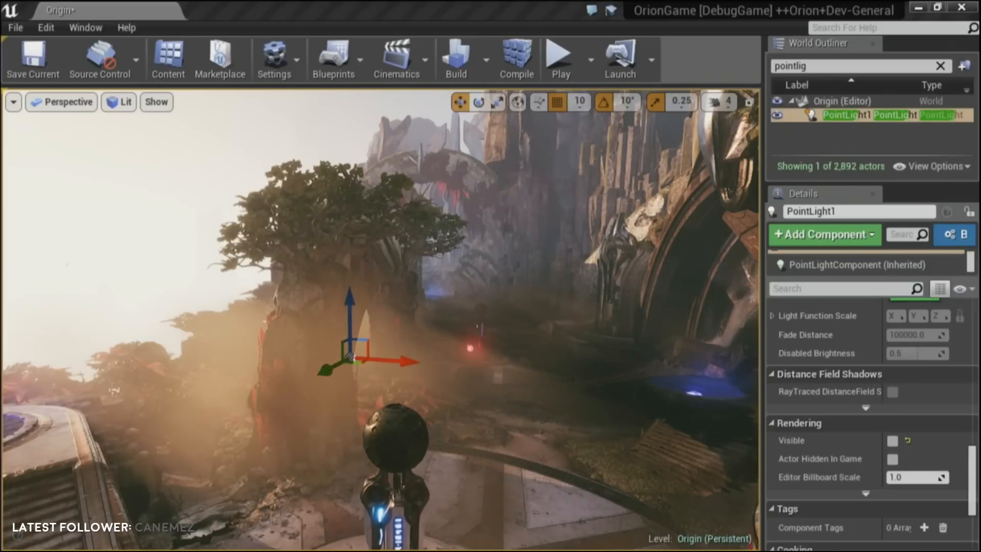
# Review the FogParticles emitter's Required, Spawn, Initial Location, Initial Velocity and Lifetime modules, and return to the Origin level.
pyautogui.moveTo(0, 169); pyautogui.dragTo(589, 159)
pyautogui.doubleClick(590, 159)
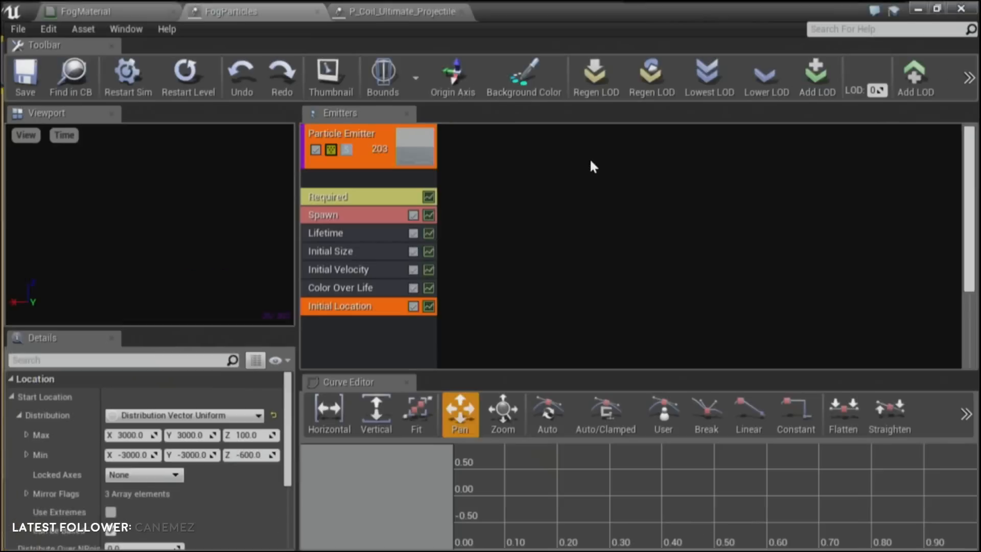
pyautogui.click(356, 196)
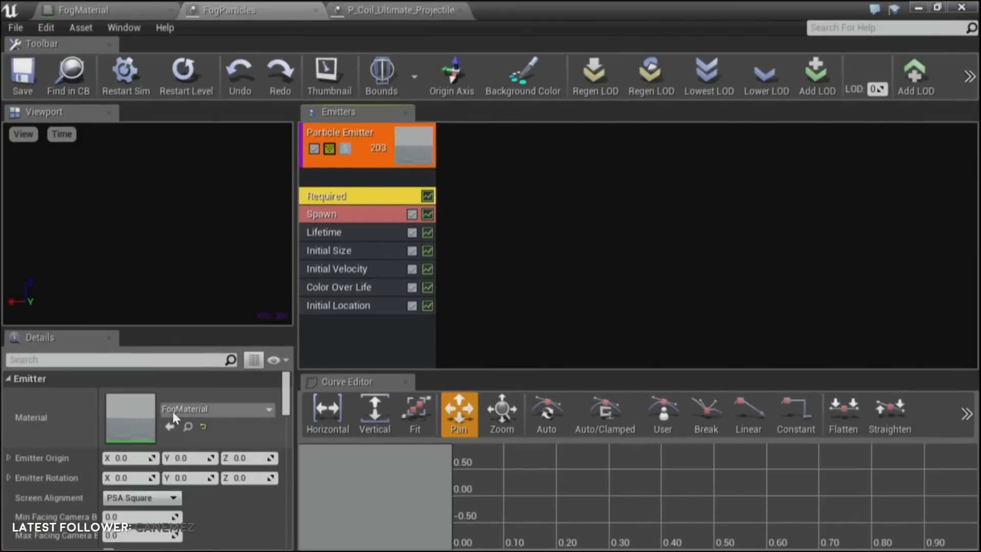
pyautogui.click(345, 217)
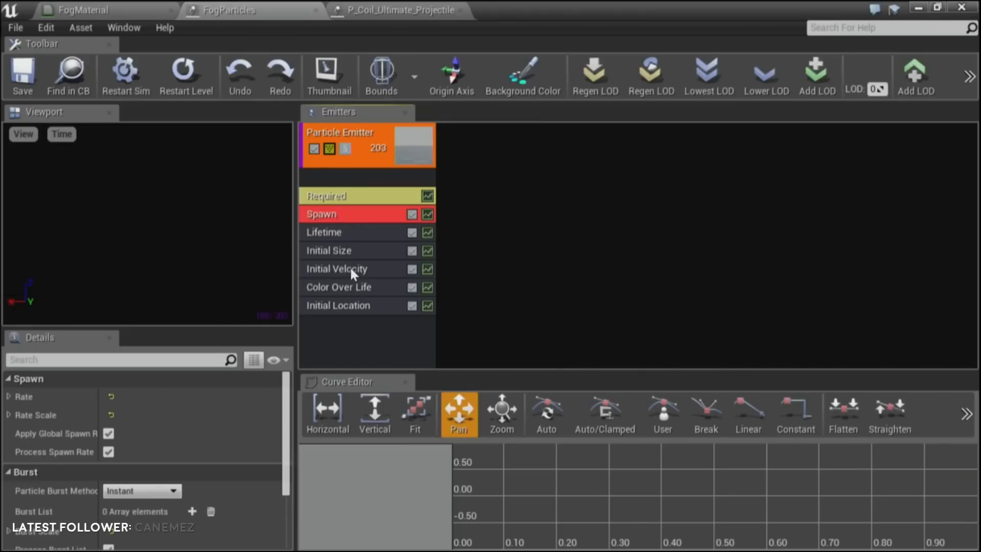
pyautogui.click(339, 306)
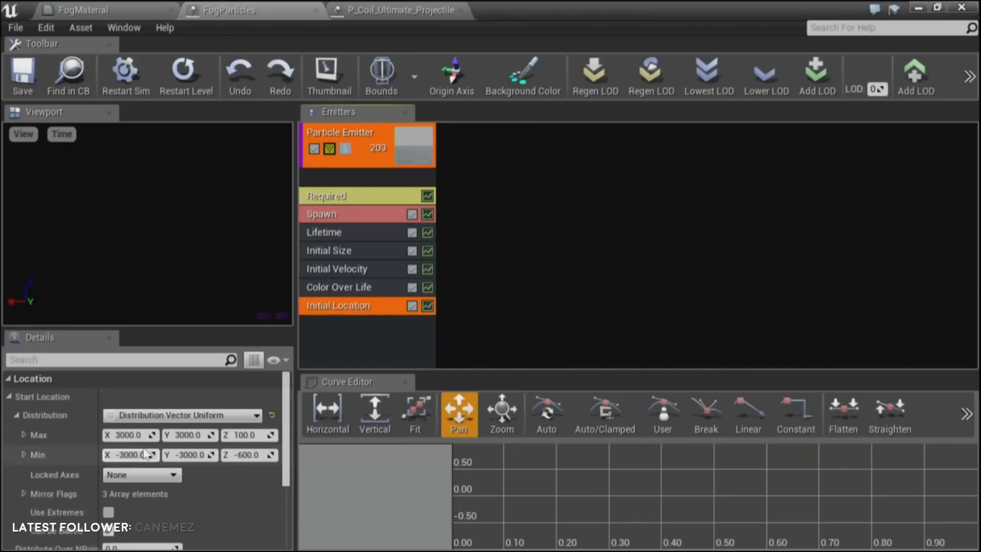
pyautogui.click(340, 271)
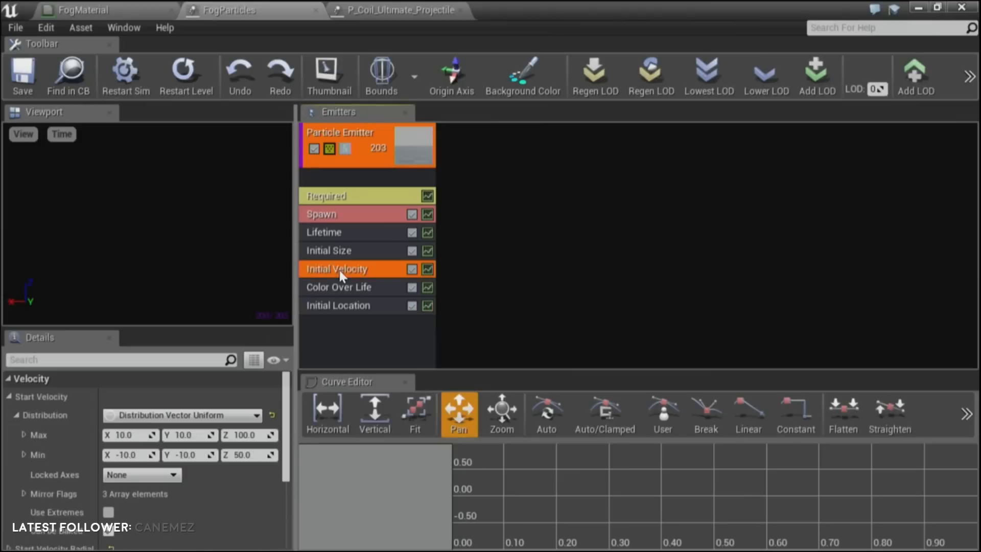
pyautogui.click(341, 234)
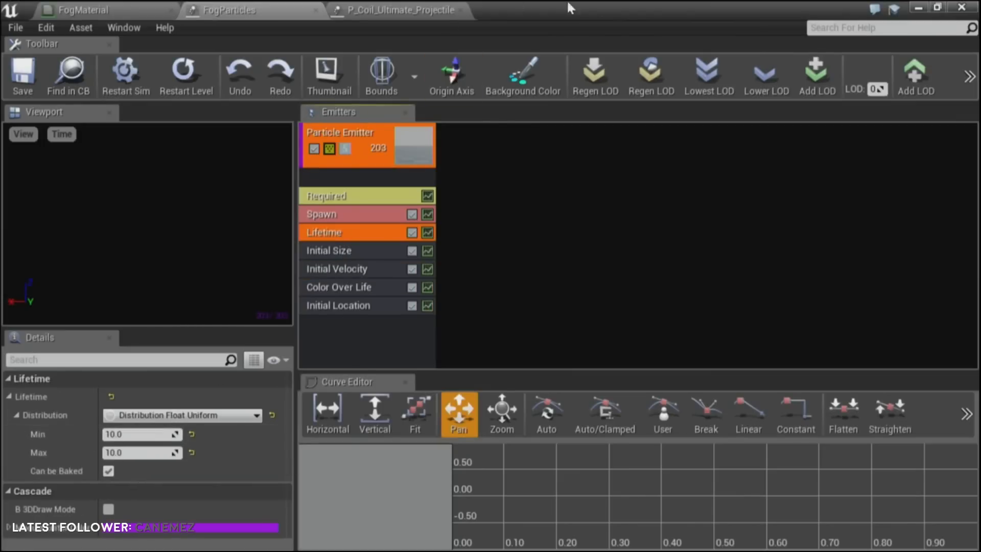
pyautogui.doubleClick(598, 5)
pyautogui.moveTo(585, 164); pyautogui.dragTo(1, 161)
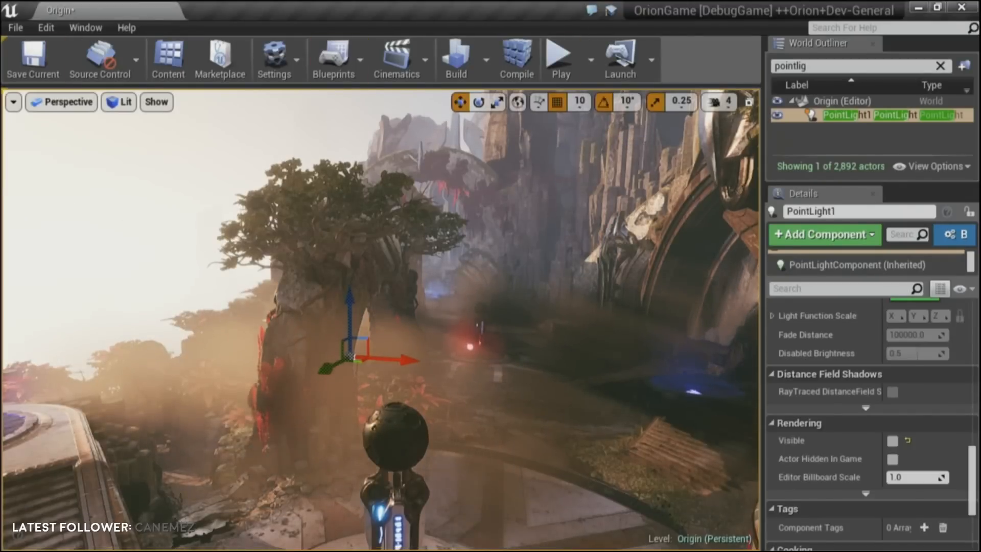
pyautogui.moveTo(358, 266); pyautogui.dragTo(345, 301, button='right')
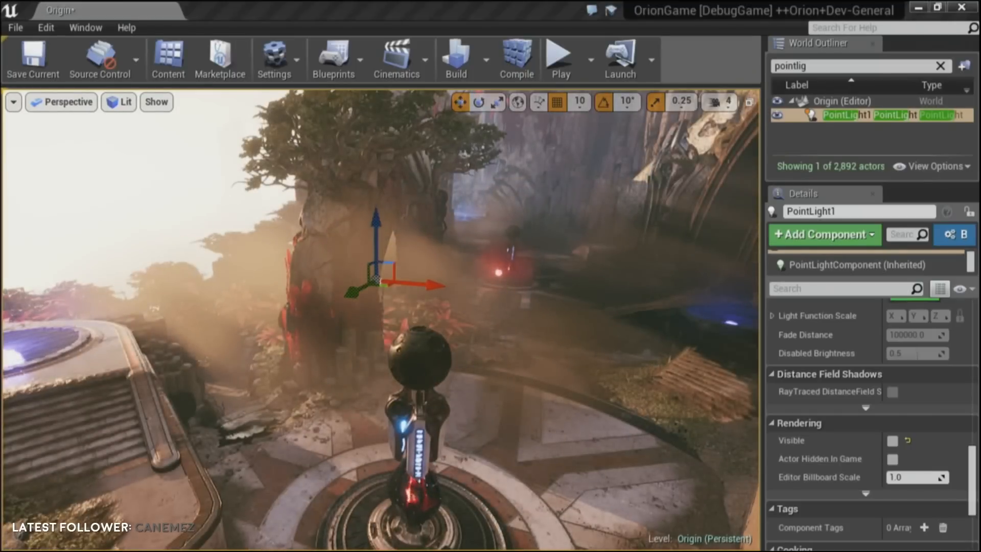
# Bring up the FogMaterial graph and examine the Particle Position, Absolute World Position and Particle Radius nodes feeding the SphereMask.
pyautogui.moveTo(1, 45); pyautogui.dragTo(452, 112)
pyautogui.doubleClick(452, 112)
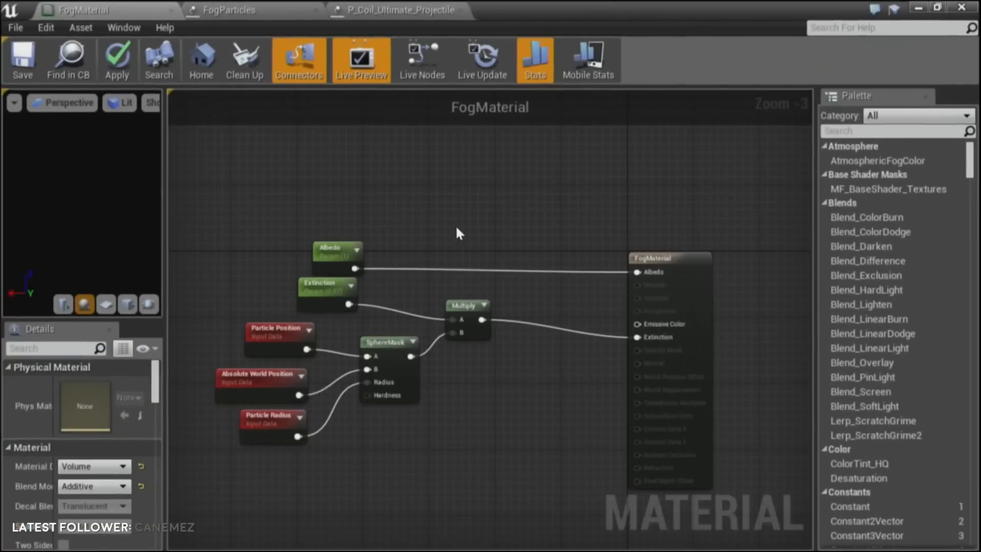
pyautogui.moveTo(454, 226); pyautogui.dragTo(463, 180, button='right')
pyautogui.scroll(1, 445, 213)
pyautogui.scroll(2, 508, 200)
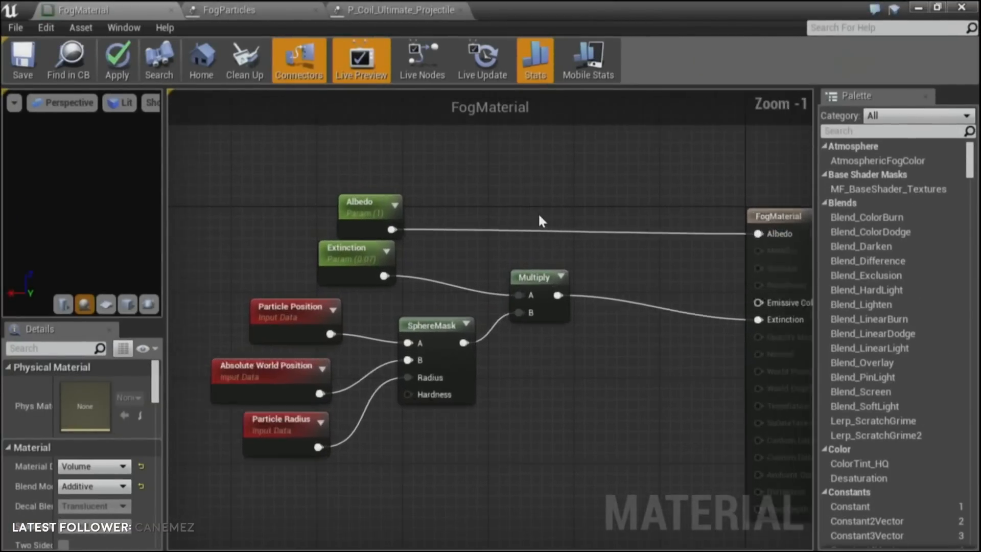
pyautogui.moveTo(530, 205); pyautogui.dragTo(584, 180, button='right')
pyautogui.scroll(-1, 586, 188)
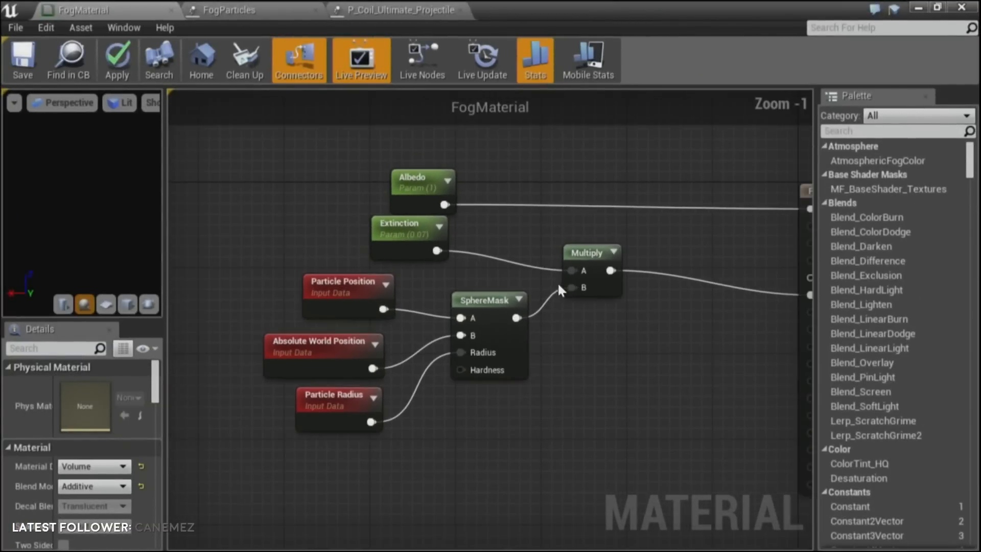
pyautogui.click(347, 286)
pyautogui.click(330, 339)
pyautogui.click(335, 400)
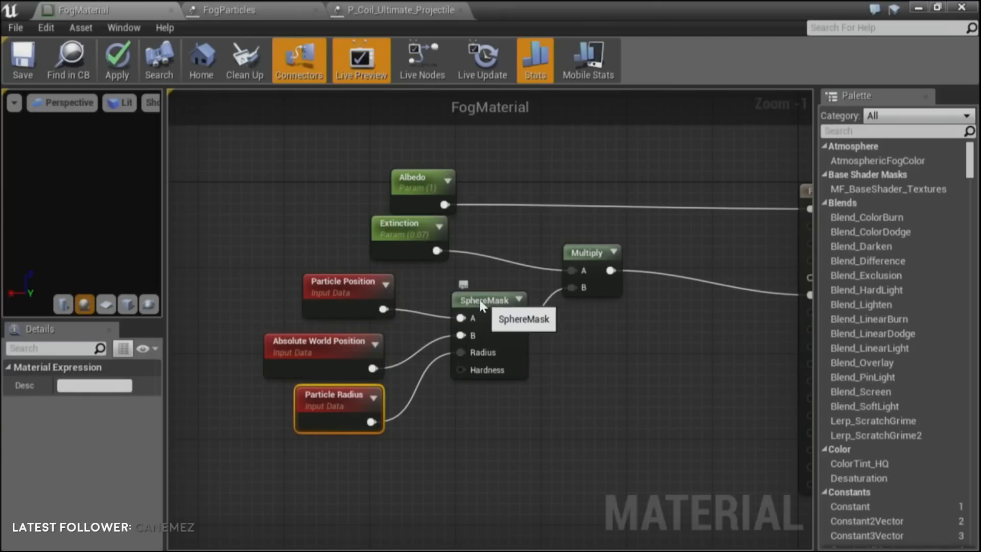
# Shift the SphereMask node slightly closer to its inputs, move the Albedo node higher above Extinction, and return to the level.
pyautogui.moveTo(484, 294); pyautogui.dragTo(469, 304)
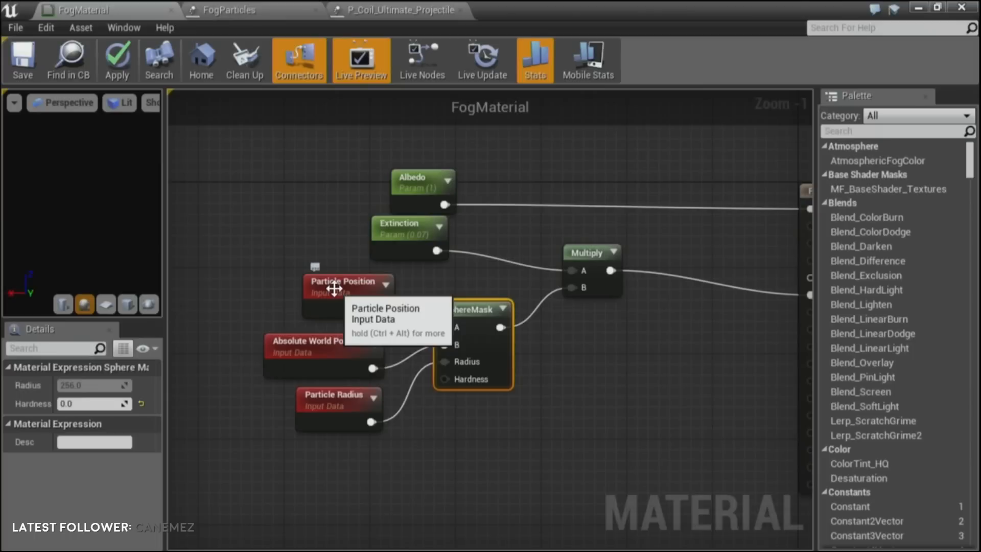
pyautogui.moveTo(581, 288); pyautogui.dragTo(531, 357, button='right')
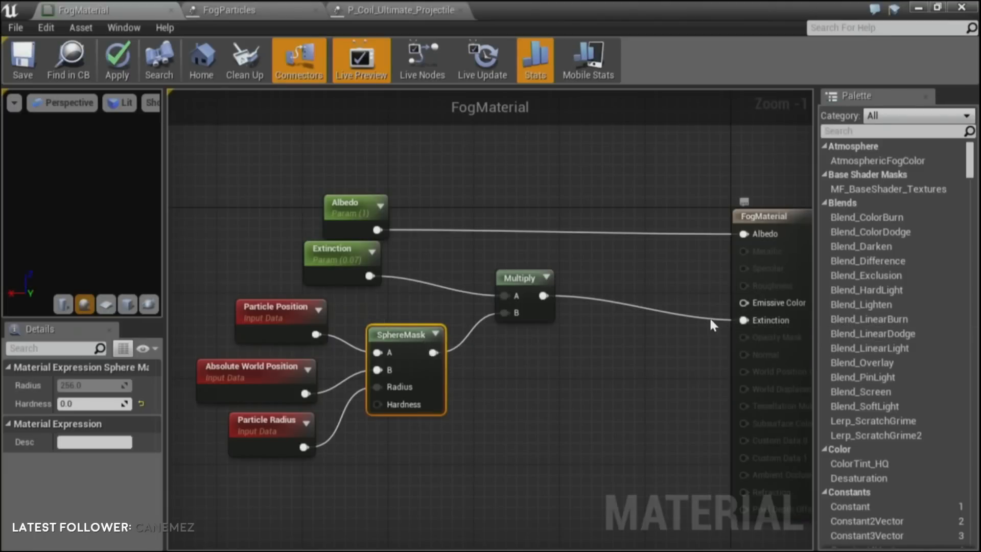
pyautogui.click(351, 192)
pyautogui.moveTo(352, 207); pyautogui.dragTo(354, 177)
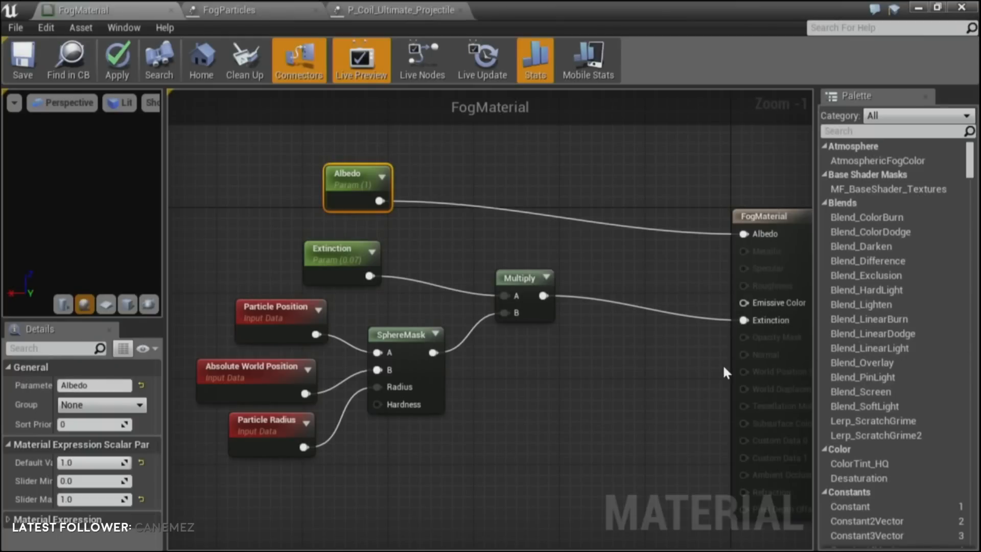
pyautogui.doubleClick(584, 4)
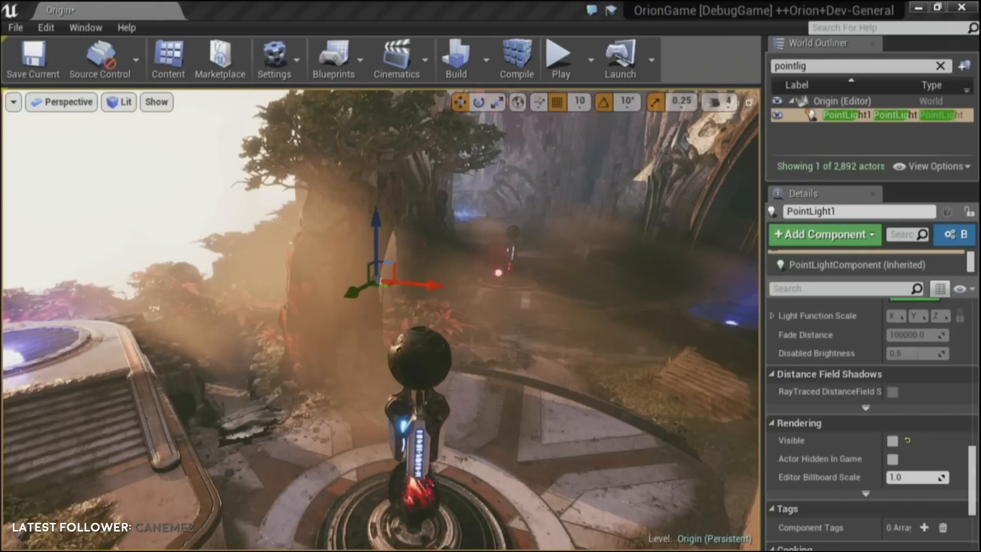
# Find the FogParticles emitter by searching for "fogpa" and place a duplicate of it beside the arch, over the stone plaza.
pyautogui.moveTo(381, 319); pyautogui.dragTo(344, 322, button='right')
pyautogui.click(851, 63)
pyautogui.write('fogpa')
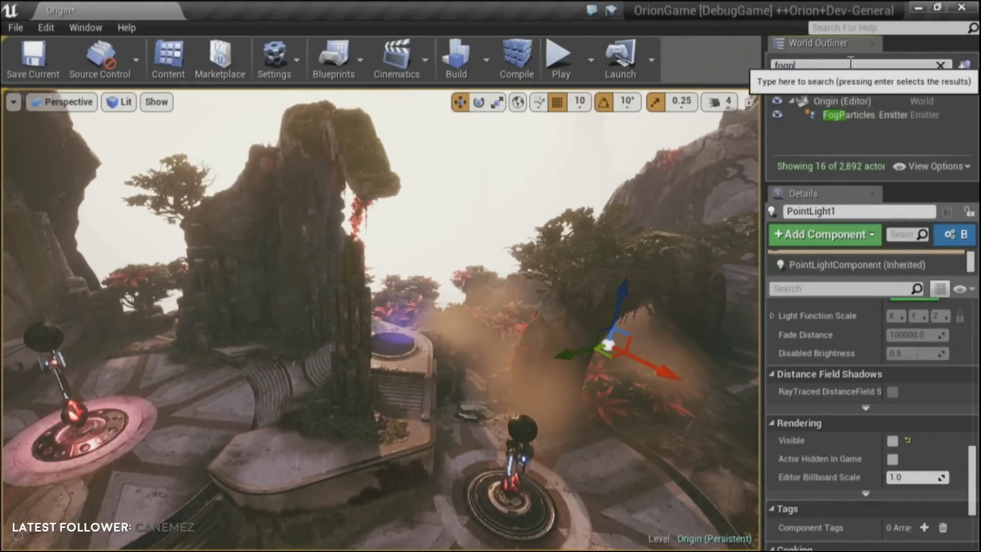
pyautogui.click(877, 116)
pyautogui.moveTo(623, 208); pyautogui.dragTo(569, 333, button='right')
pyautogui.keyDown('alt'); pyautogui.moveTo(605, 335); pyautogui.dragTo(366, 406); pyautogui.keyUp('alt')
# Duplicate the copied fog emitter farther along the plaza and view the extended fog area from a distance.
pyautogui.moveTo(357, 354); pyautogui.dragTo(309, 364, button='right')
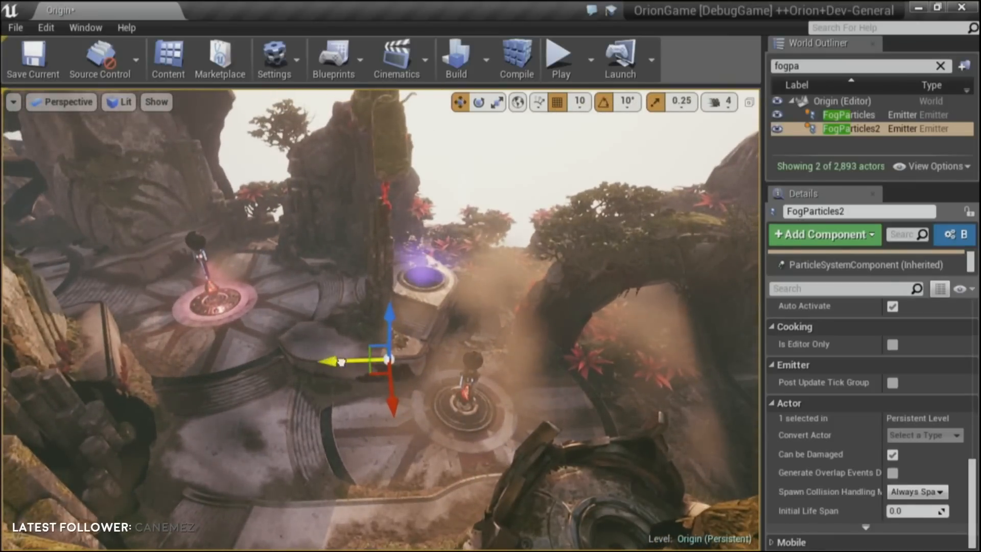
pyautogui.keyDown('alt'); pyautogui.moveTo(348, 361); pyautogui.dragTo(116, 329); pyautogui.keyUp('alt')
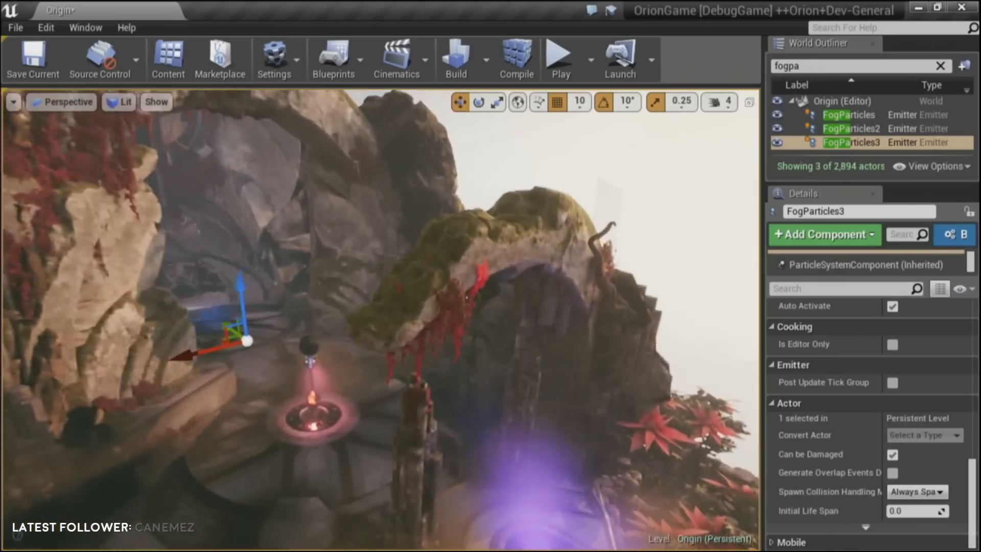
pyautogui.moveTo(309, 364); pyautogui.dragTo(335, 359, button='right')
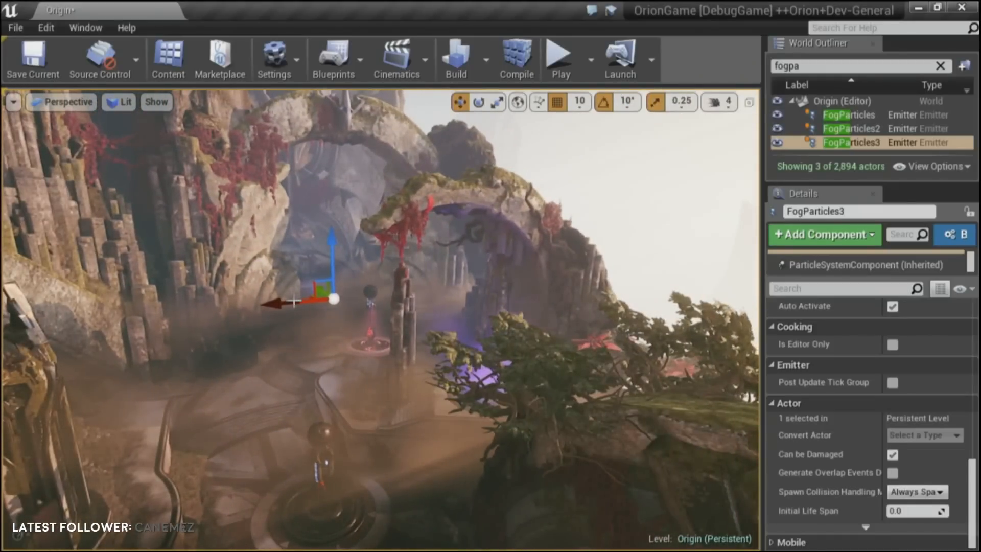
# Profile the GPU frame and examine the VolumetricFog cost breakdown under Scene, including VoxelizeVolumePrimitives.
pyautogui.hotkey('ctrl', 'shift', ',')
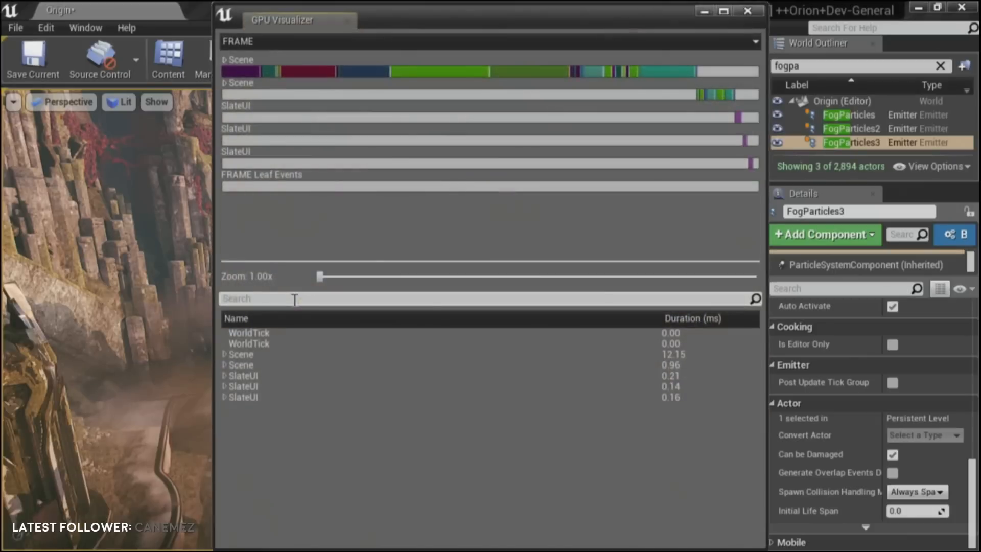
pyautogui.click(225, 354)
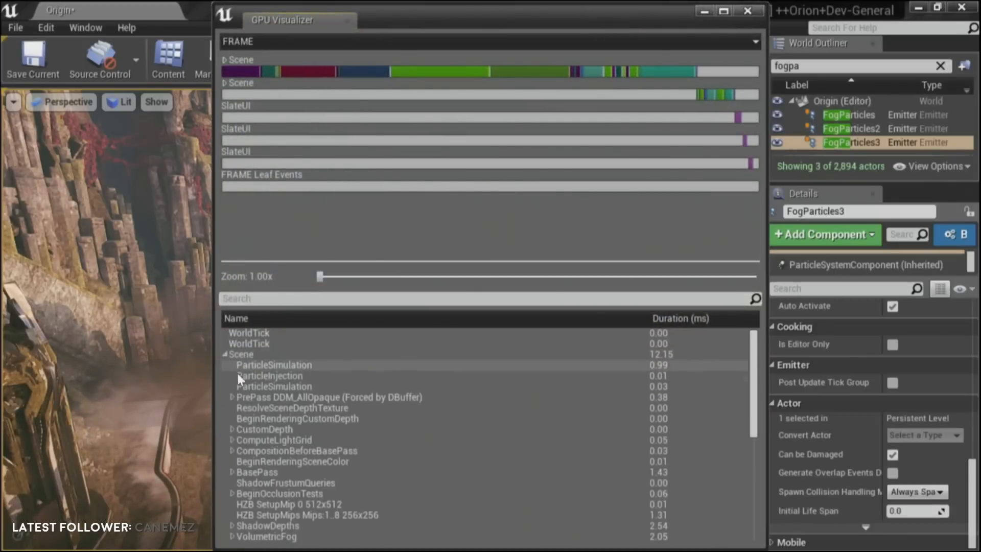
pyautogui.click(266, 536)
pyautogui.scroll(-3, 299, 474)
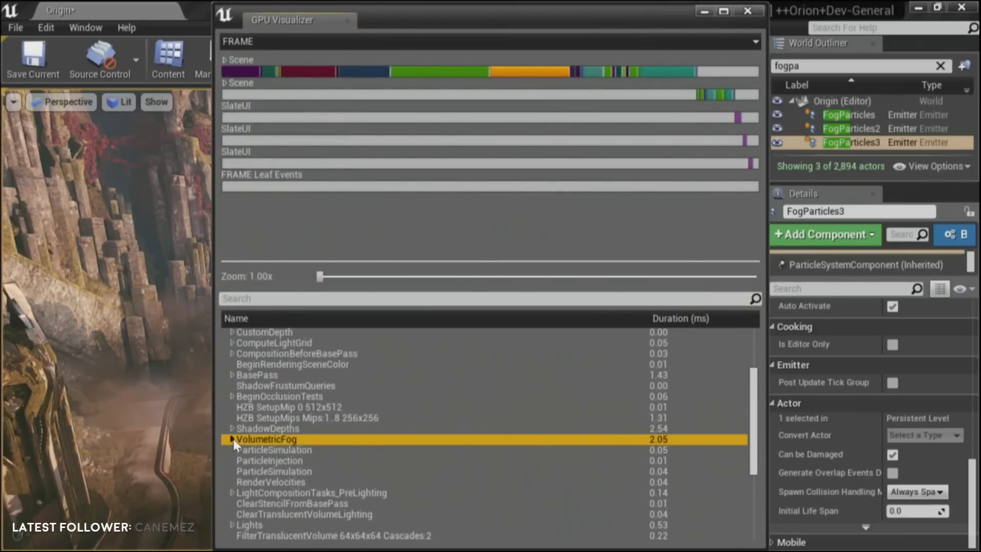
pyautogui.click(232, 439)
pyautogui.click(296, 461)
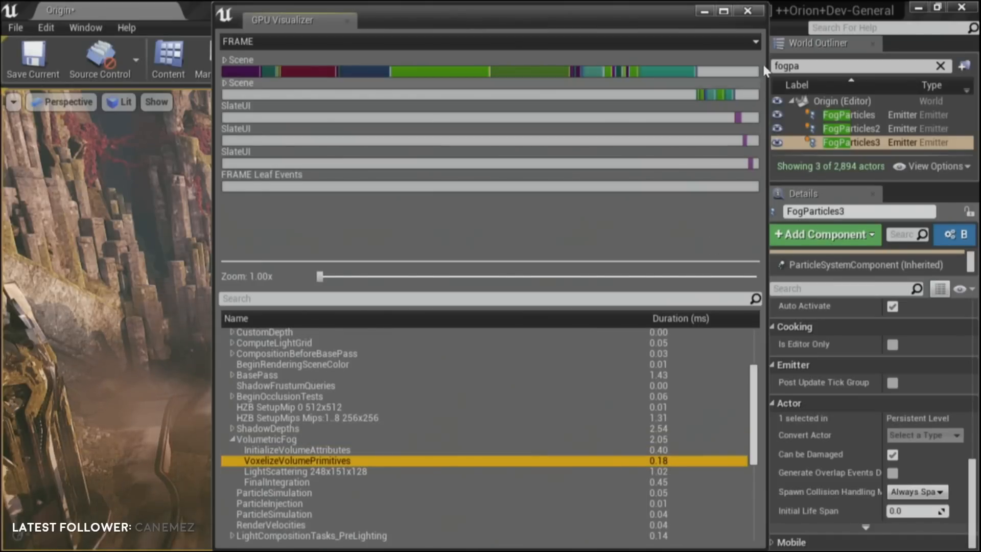
pyautogui.click(748, 11)
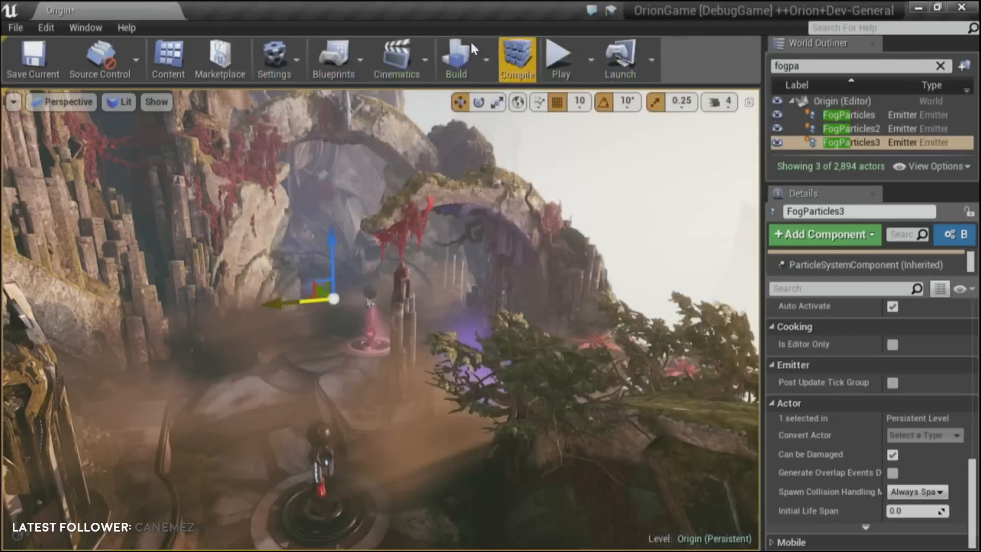
# Check the engine scalability settings, and show the viewport full screen with the camera inside the particle fog.
pyautogui.click(274, 61)
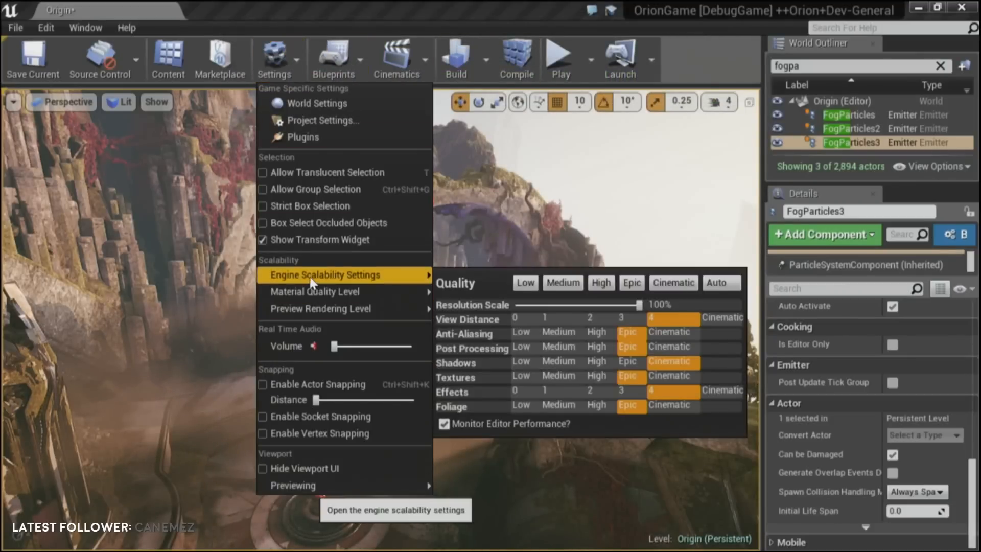
pyautogui.moveTo(577, 150)
pyautogui.mouseDown(button='right')
pyautogui.moveTo(526, 225)
pyautogui.moveTo(580, 139)
pyautogui.mouseUp(button='right')
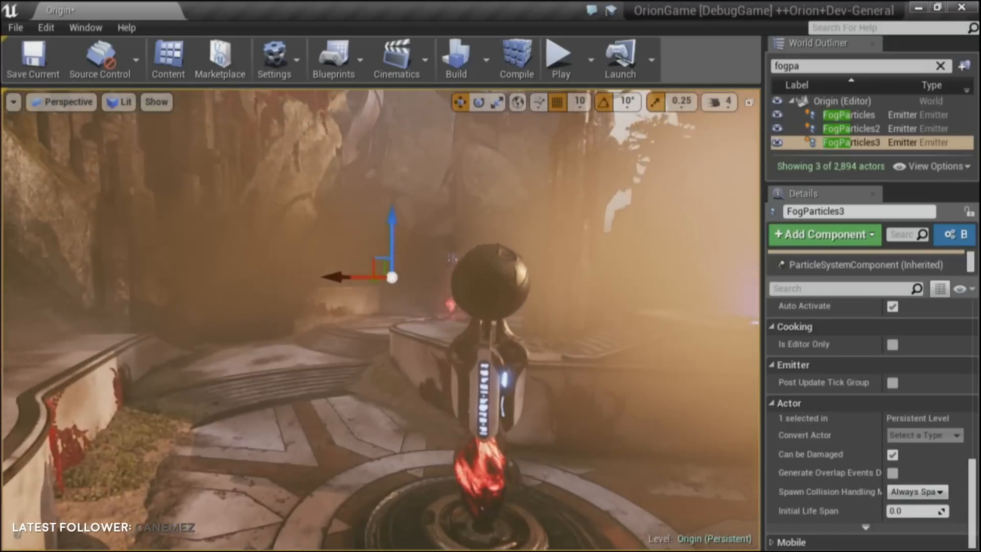
pyautogui.press('F11')
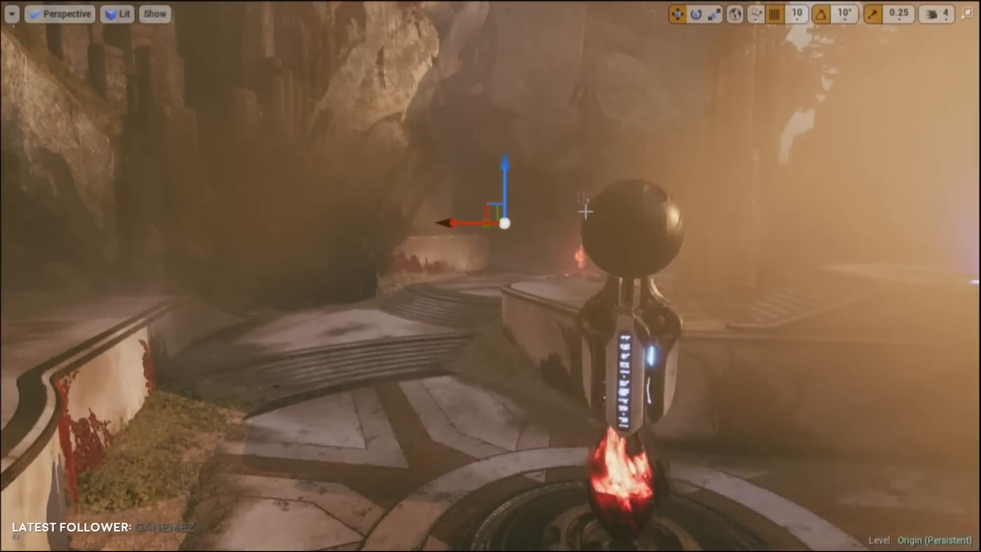
# Profile the GPU again with the full-screen view inside the fog and examine the VoxelizeVolumePrimitives cost under VolumetricFog.
pyautogui.hotkey('ctrl', 'shift', ',')
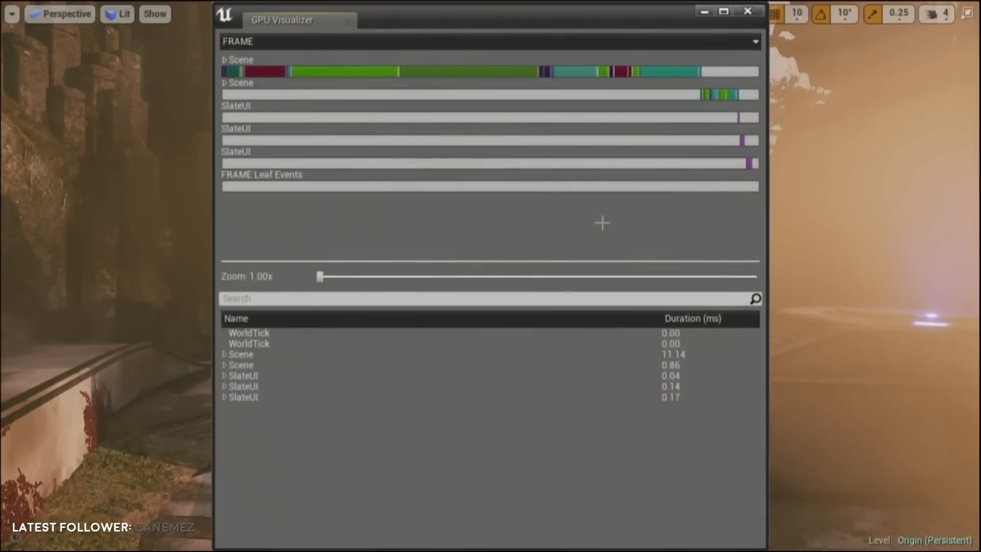
pyautogui.click(225, 354)
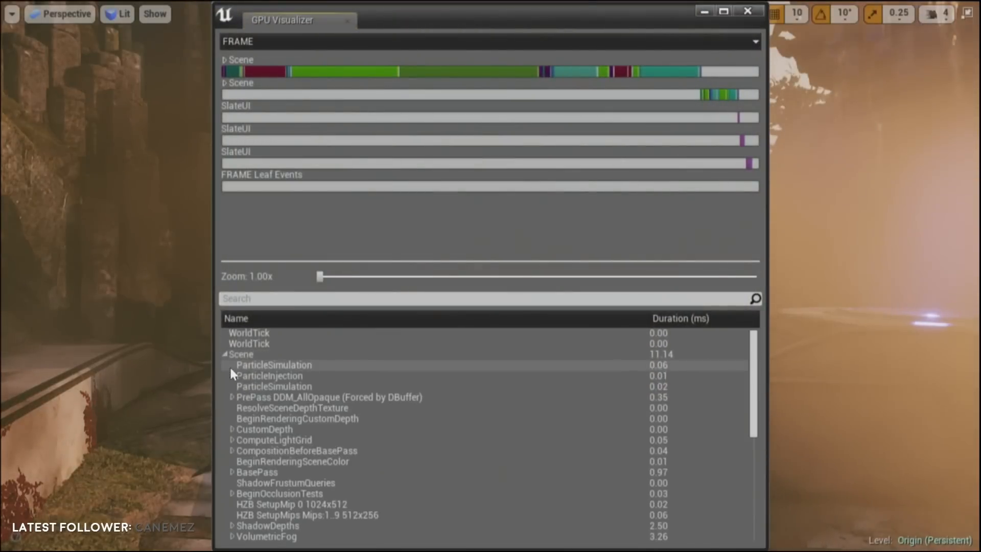
pyautogui.click(232, 538)
pyautogui.scroll(-3, 342, 442)
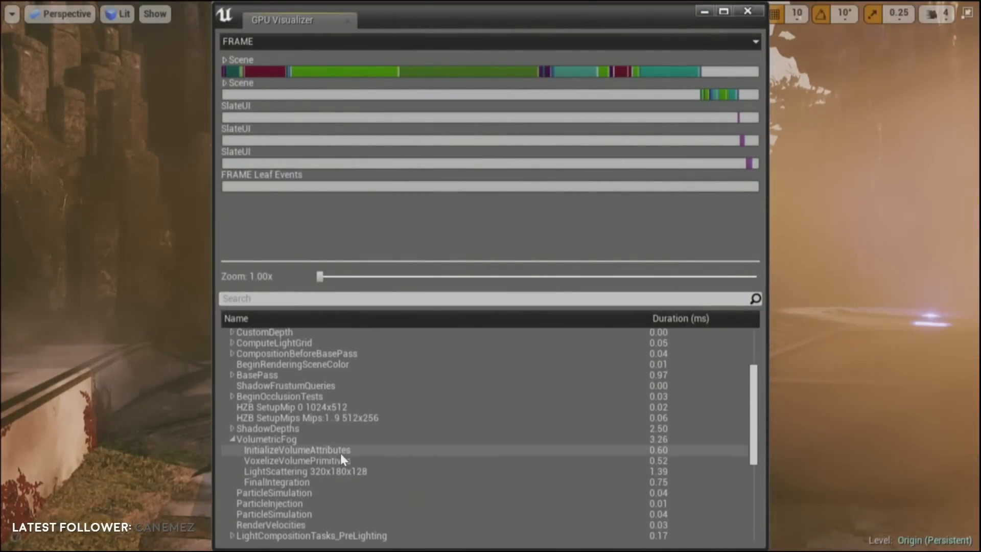
pyautogui.click(664, 461)
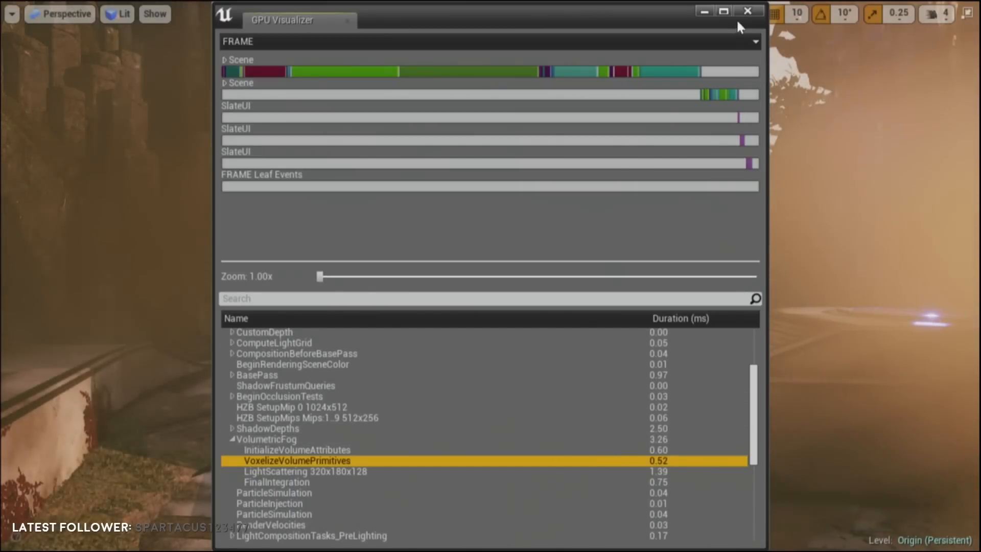
pyautogui.click(747, 11)
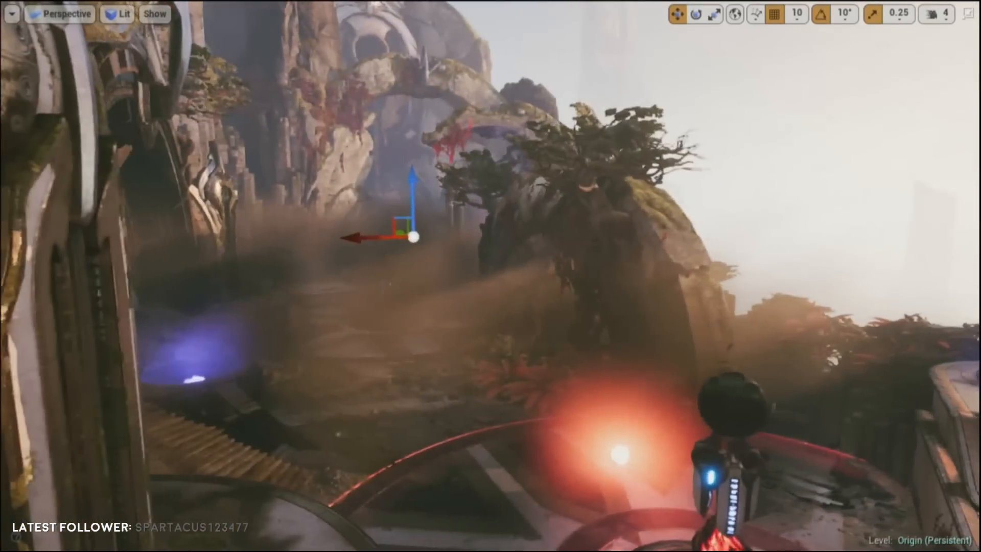
pyautogui.click(651, 249)
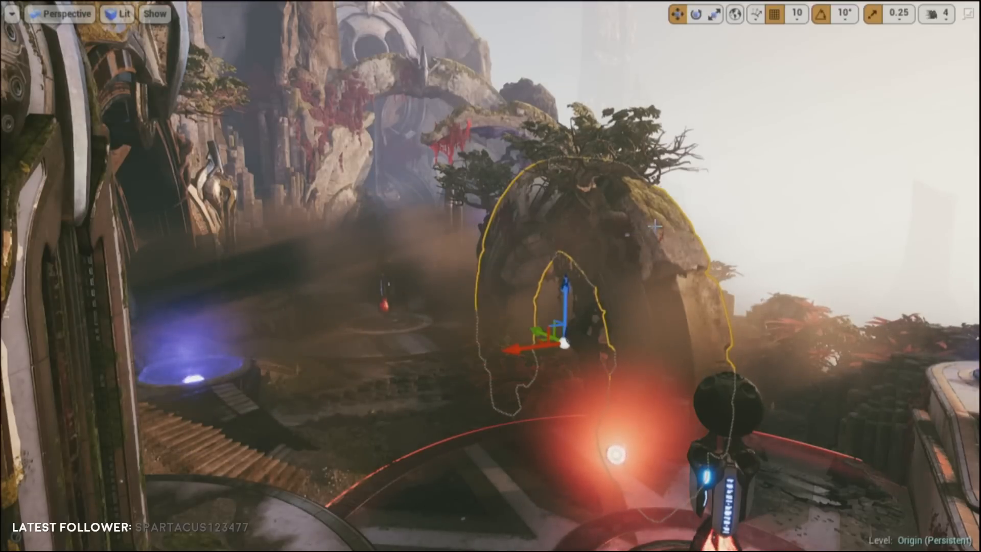
pyautogui.press('super')
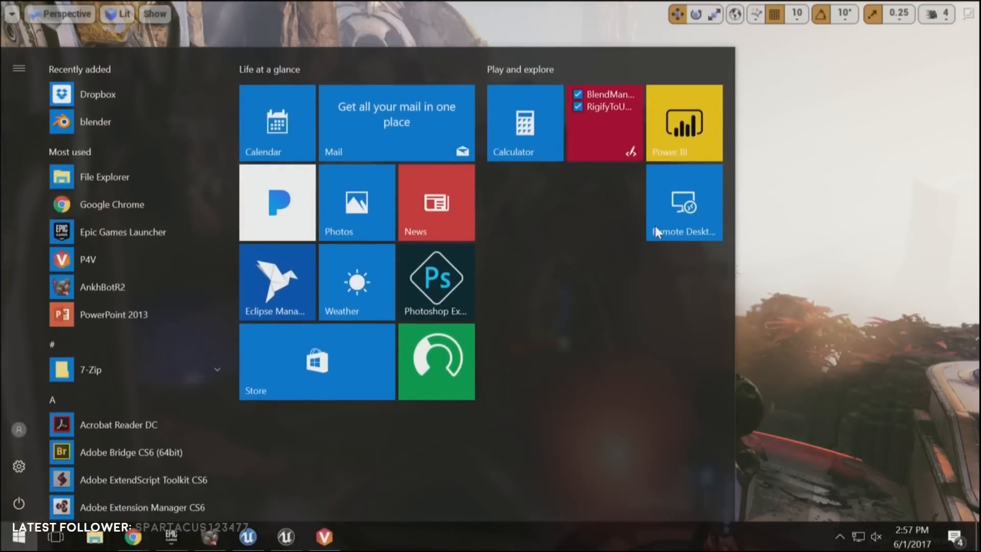
pyautogui.press('super')
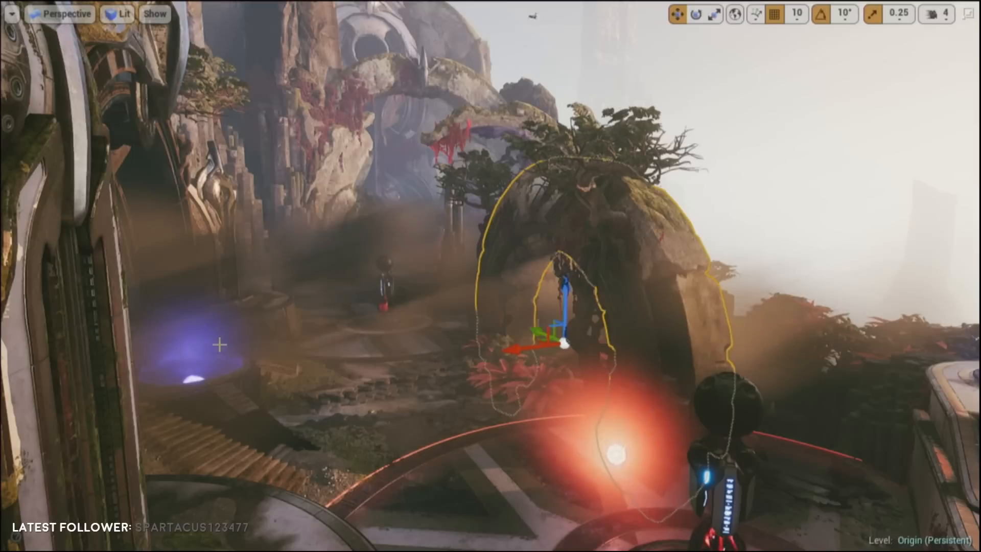
pyautogui.press('Escape')
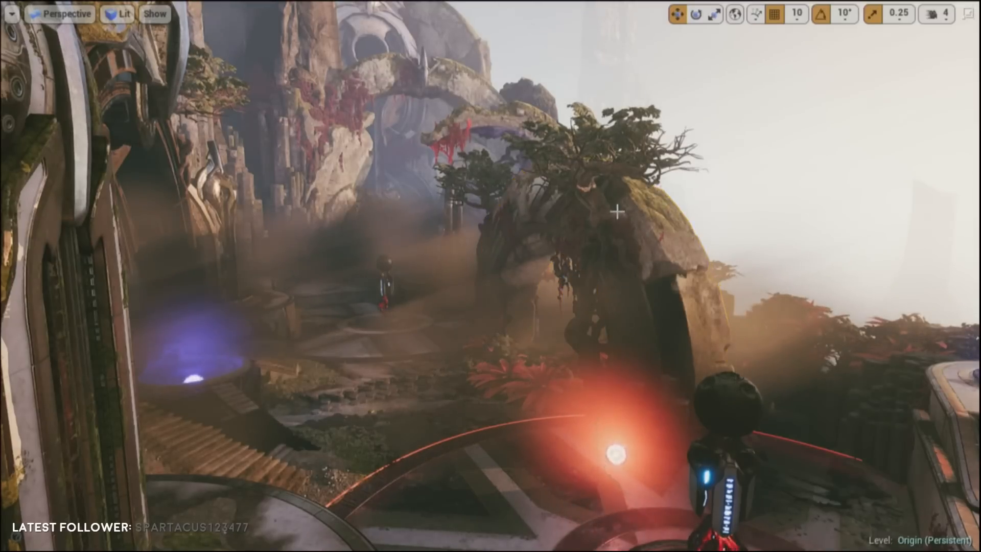
# Profile the GPU from a view overlooking the foggy plaza and list the VolumetricFog passes under Scene.
pyautogui.press('w')
pyautogui.moveTo(616, 209); pyautogui.dragTo(614, 209, button='right')
pyautogui.press('s')
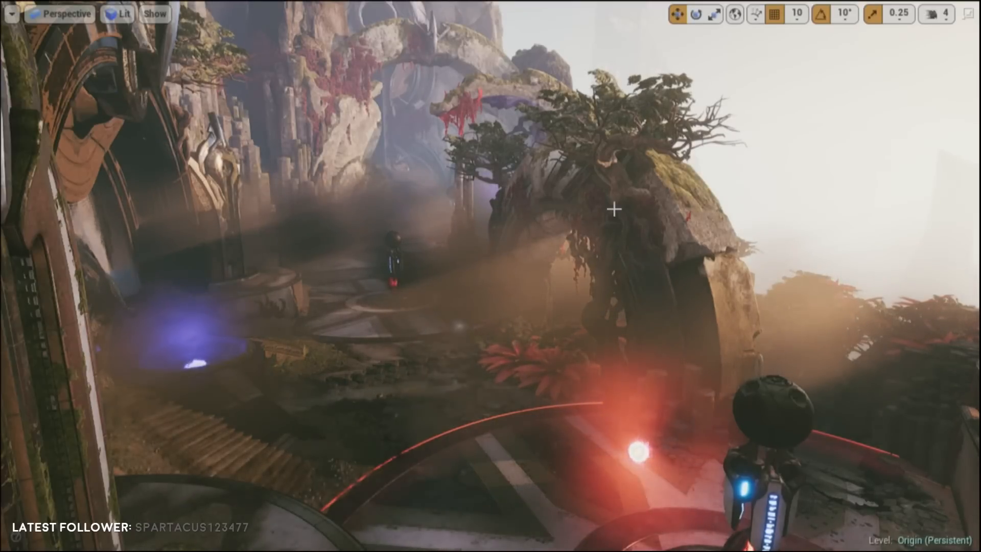
pyautogui.moveTo(614, 209); pyautogui.dragTo(596, 213, button='right')
pyautogui.press('w')
pyautogui.press('s')
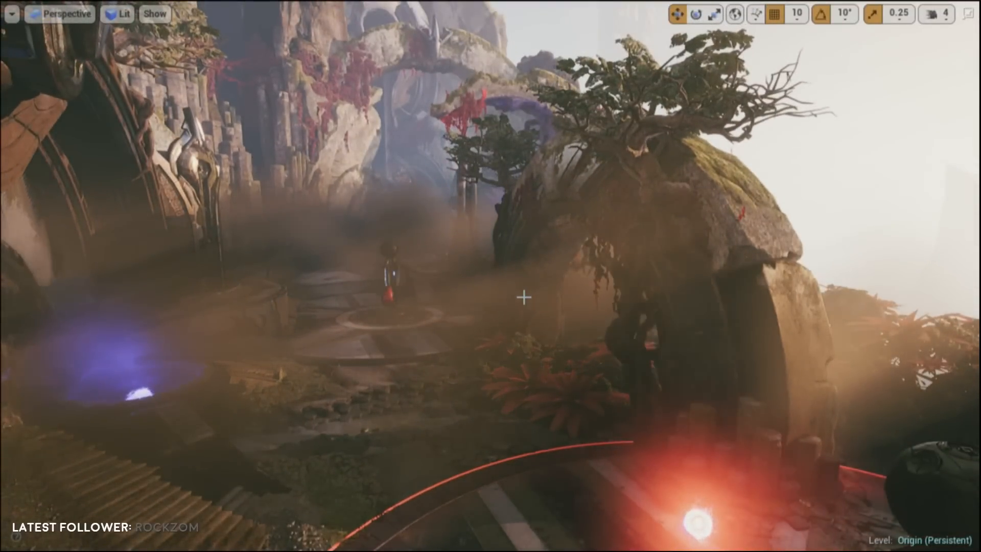
pyautogui.moveTo(527, 295); pyautogui.dragTo(527, 317, button='right')
pyautogui.hotkey('ctrl', 'shift', ',')
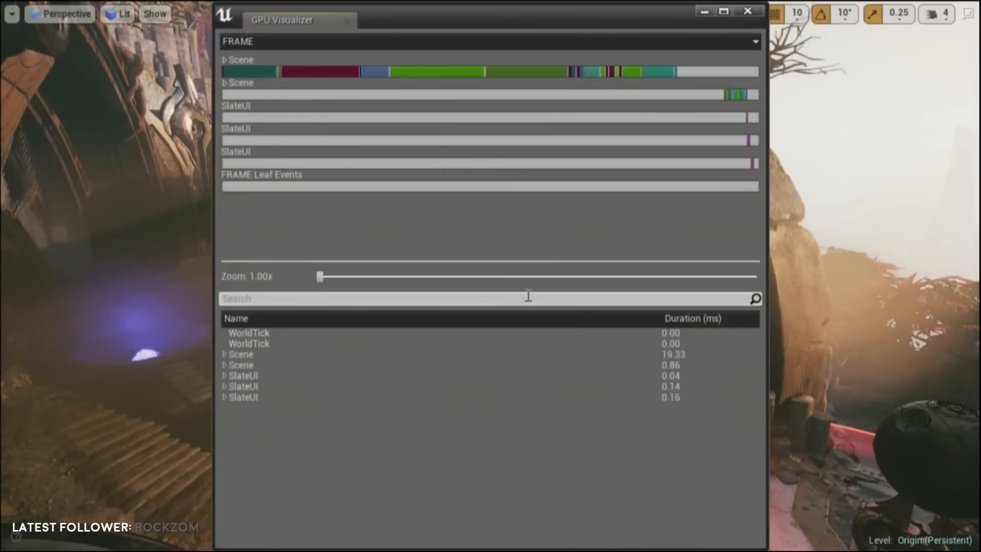
pyautogui.click(225, 358)
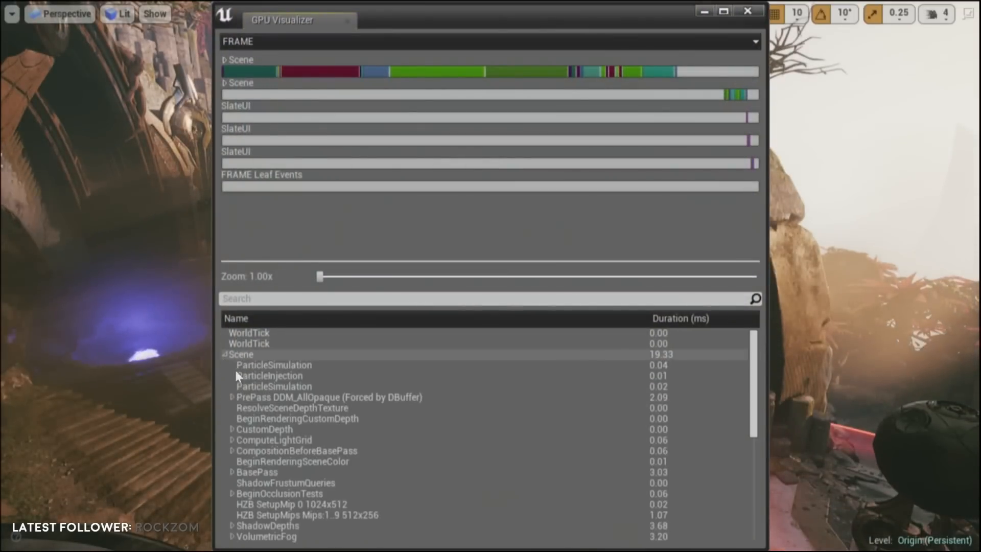
pyautogui.scroll(-6, 263, 401)
pyautogui.click(233, 365)
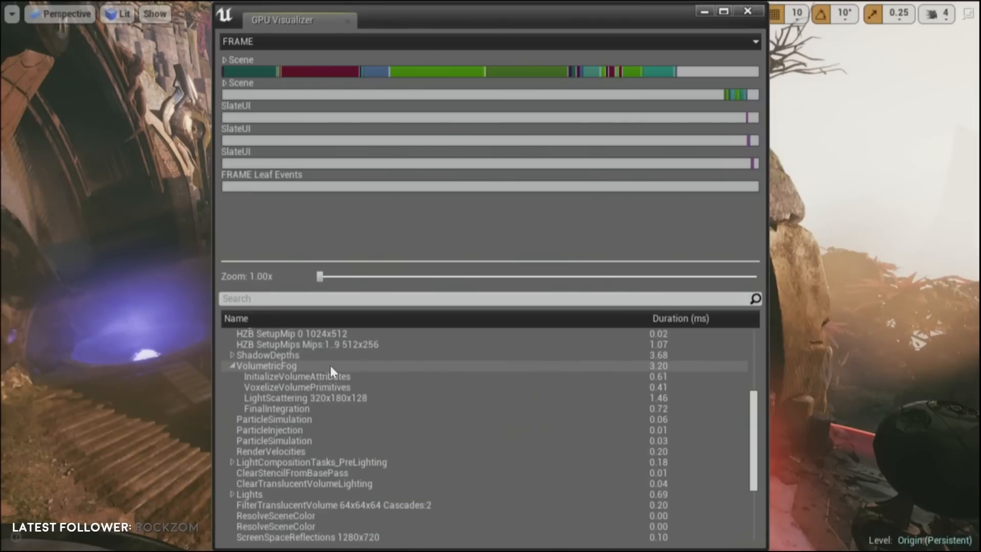
# Examine the InitializeVolumeAttributes, VoxelizeVolumePrimitives, LightScattering and FinalIntegration costs, and close the GPU Visualizer.
pyautogui.click(325, 377)
pyautogui.click(318, 398)
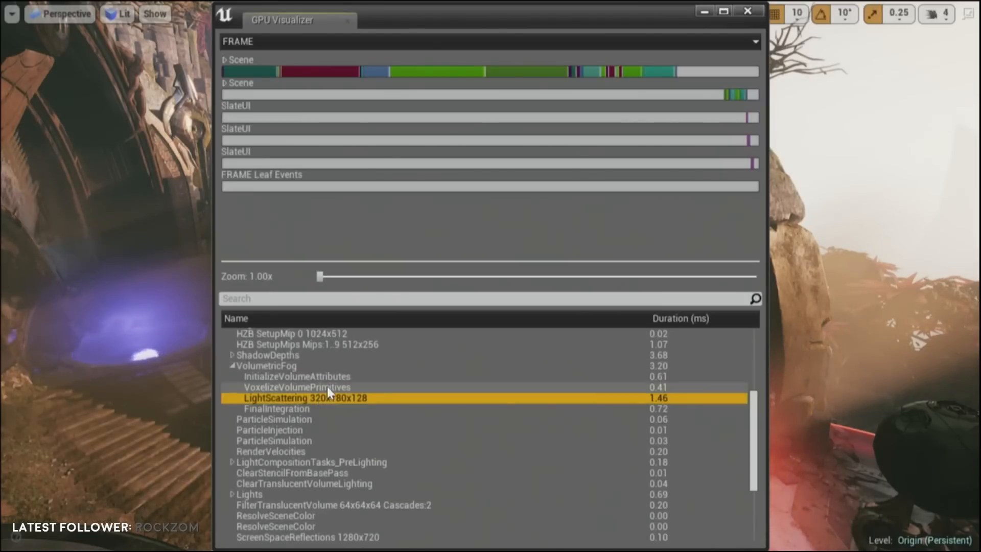
pyautogui.click(309, 408)
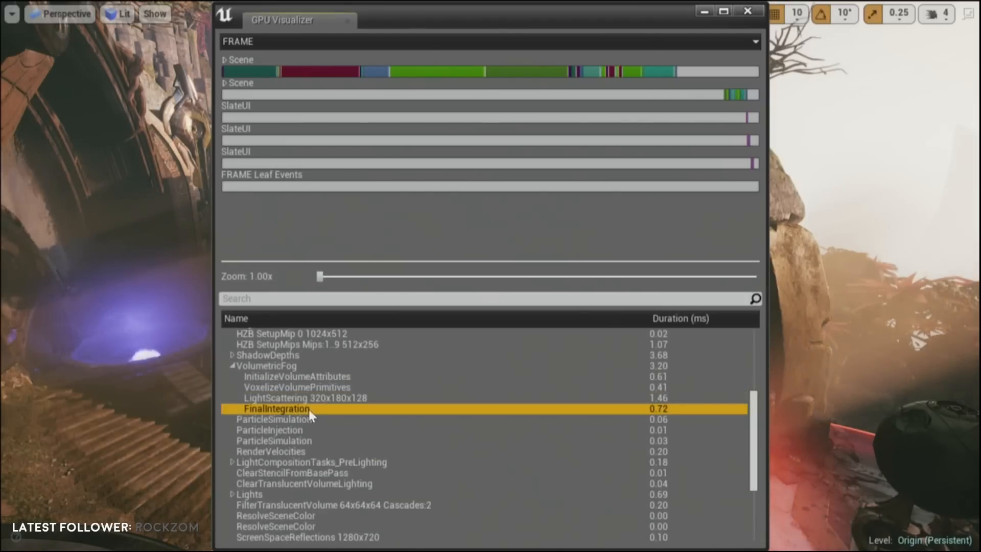
pyautogui.click(315, 379)
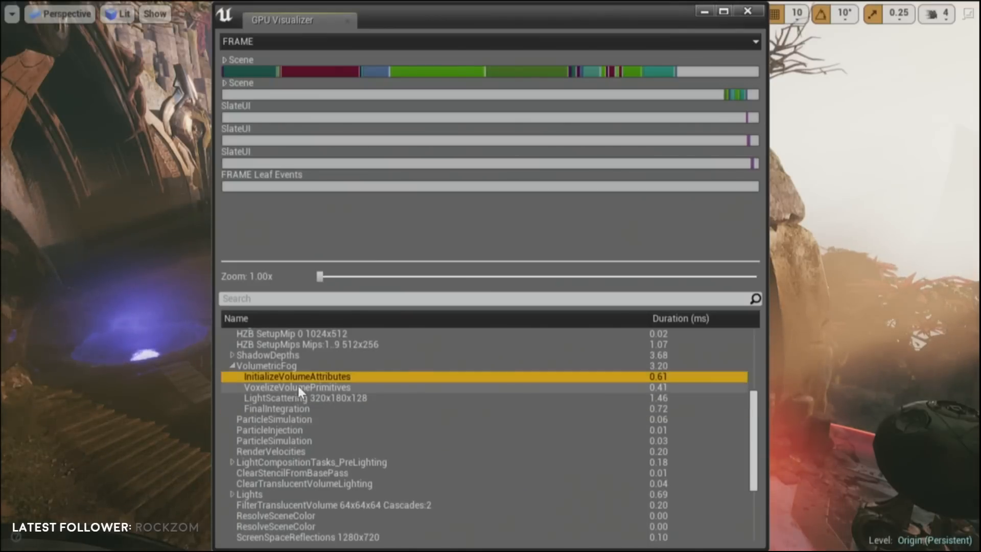
pyautogui.click(299, 386)
pyautogui.click(293, 398)
pyautogui.click(298, 377)
pyautogui.click(297, 387)
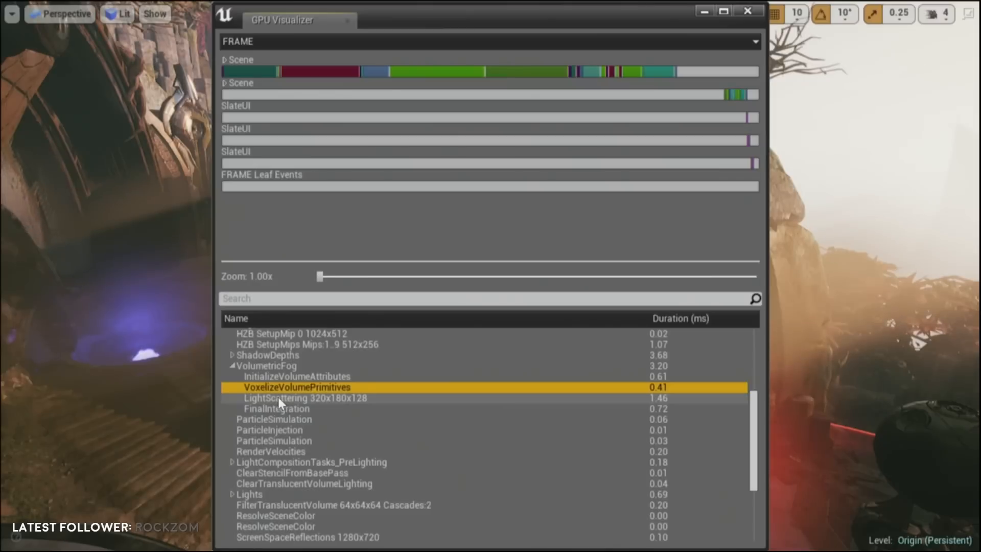
pyautogui.click(289, 397)
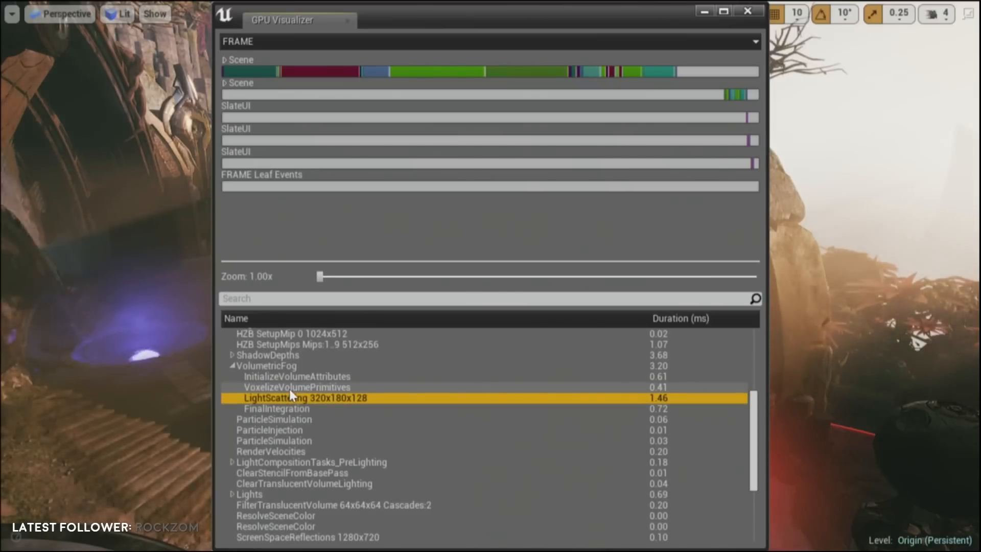
pyautogui.click(289, 388)
pyautogui.click(289, 397)
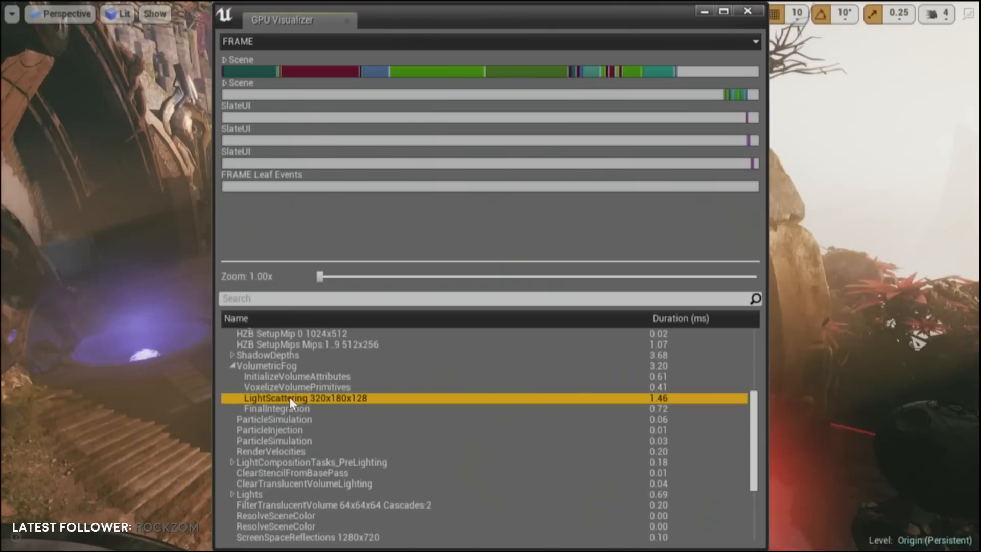
pyautogui.click(289, 408)
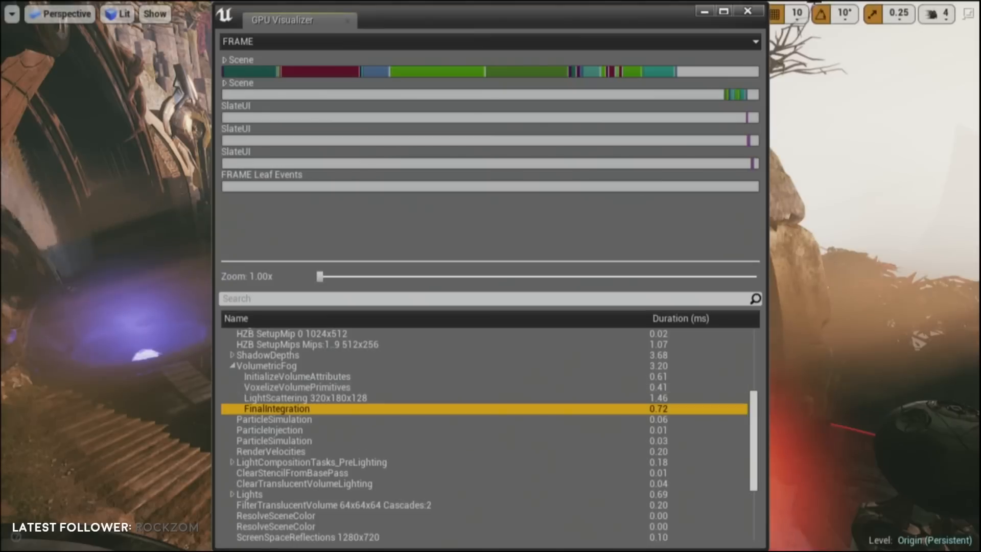
pyautogui.click(747, 11)
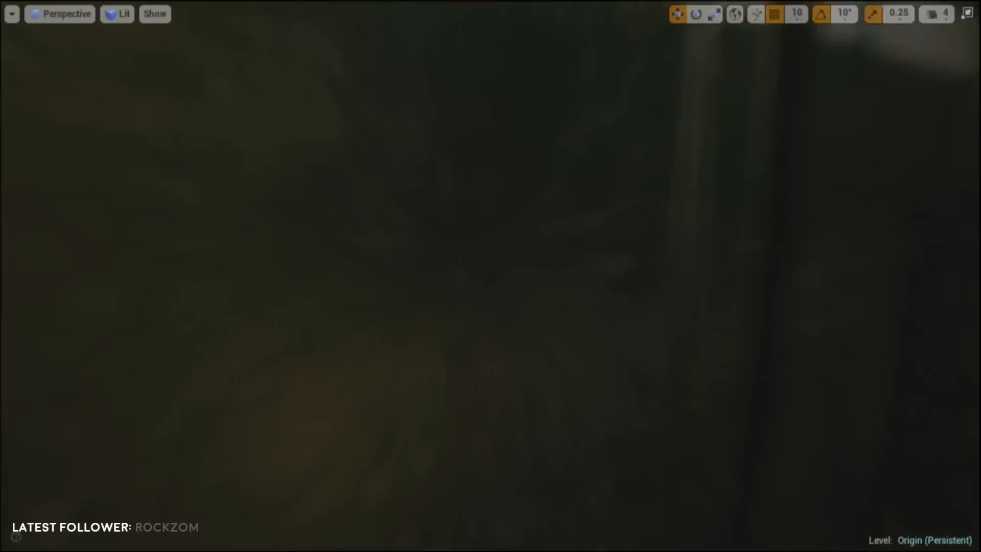
# Return the viewport from full screen to the editor layout and set the Shadows engine scalability to High.
pyautogui.moveTo(685, 148)
pyautogui.mouseDown(button='right')
pyautogui.moveTo(674, 148)
pyautogui.moveTo(686, 148)
pyautogui.mouseUp(button='right')
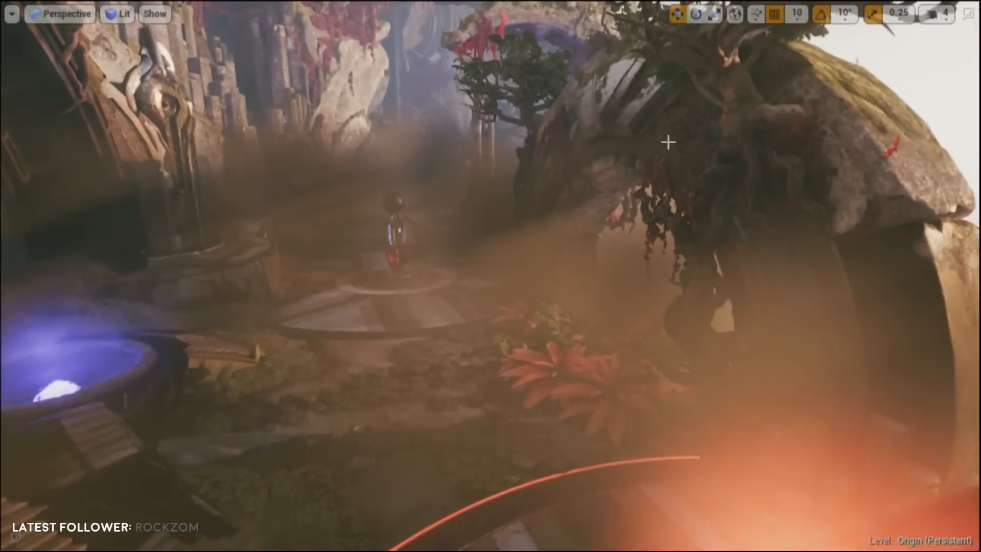
pyautogui.moveTo(364, 69); pyautogui.dragTo(364, 54, button='right')
pyautogui.press('w')
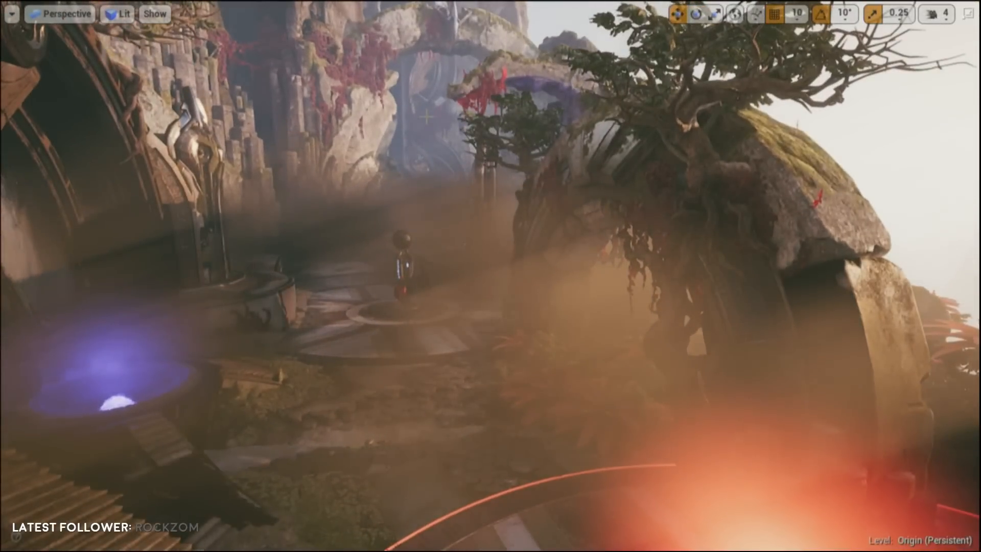
pyautogui.press('F11')
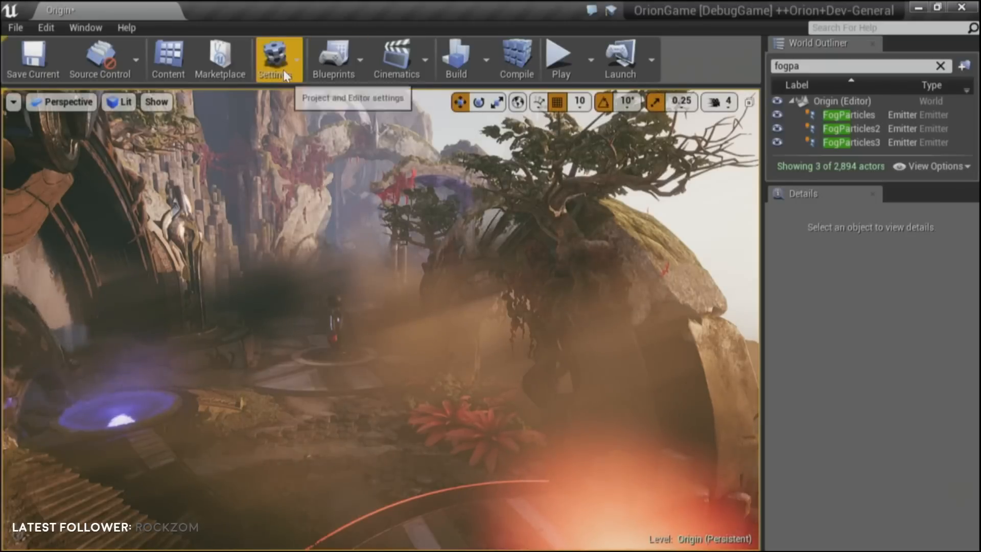
pyautogui.click(275, 57)
pyautogui.moveTo(323, 277)
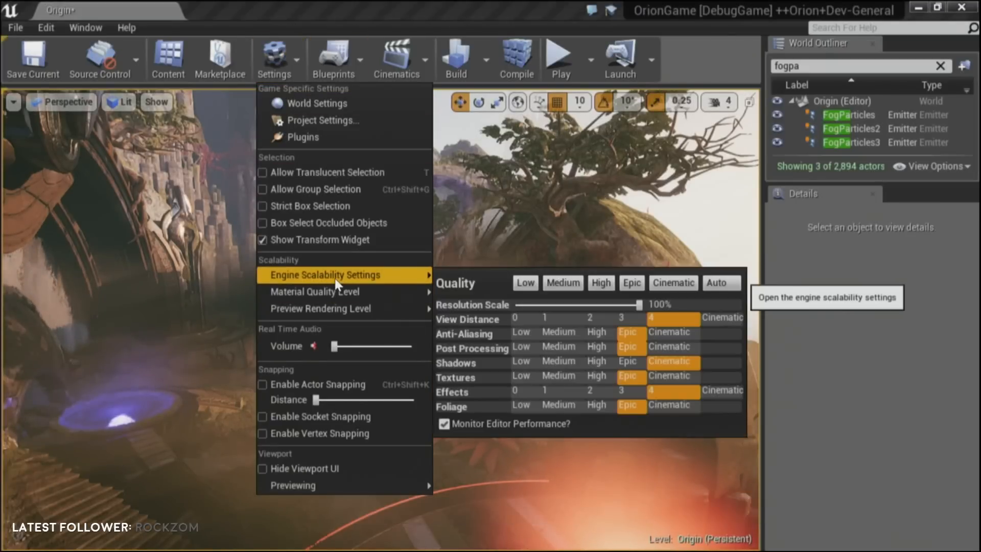
pyautogui.click(600, 361)
# Profile the GPU with High shadows and list the VolumetricFog passes under Scene.
pyautogui.moveTo(544, 211)
pyautogui.mouseDown(button='right')
pyautogui.moveTo(504, 230)
pyautogui.moveTo(544, 226)
pyautogui.moveTo(519, 232)
pyautogui.moveTo(548, 209)
pyautogui.mouseUp(button='right')
pyautogui.hotkey('ctrl', 'shift', ',')
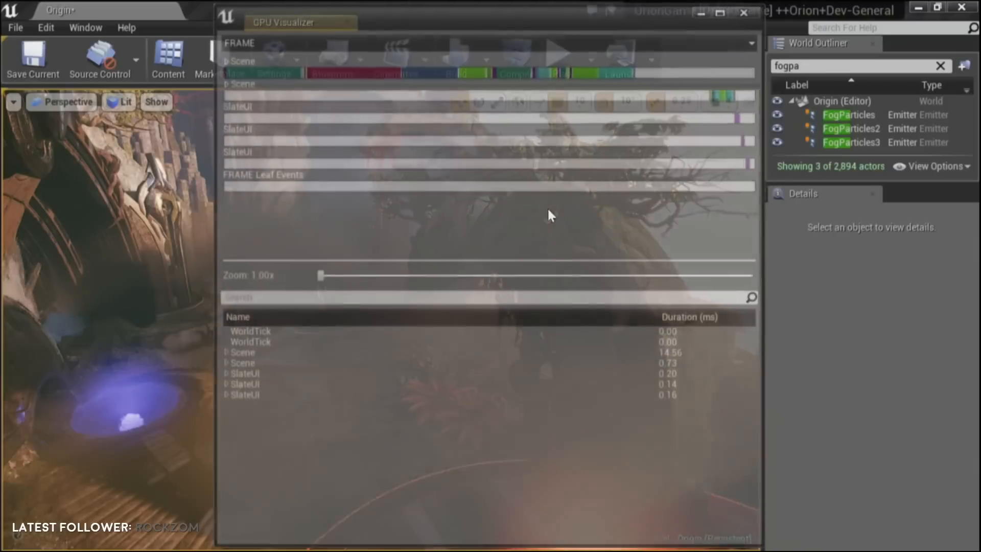
pyautogui.click(224, 354)
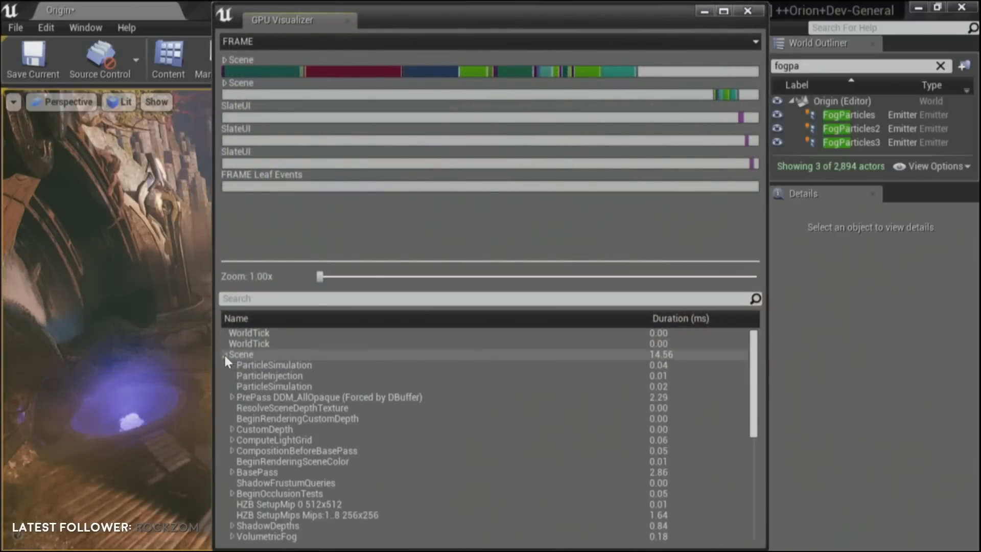
pyautogui.click(274, 537)
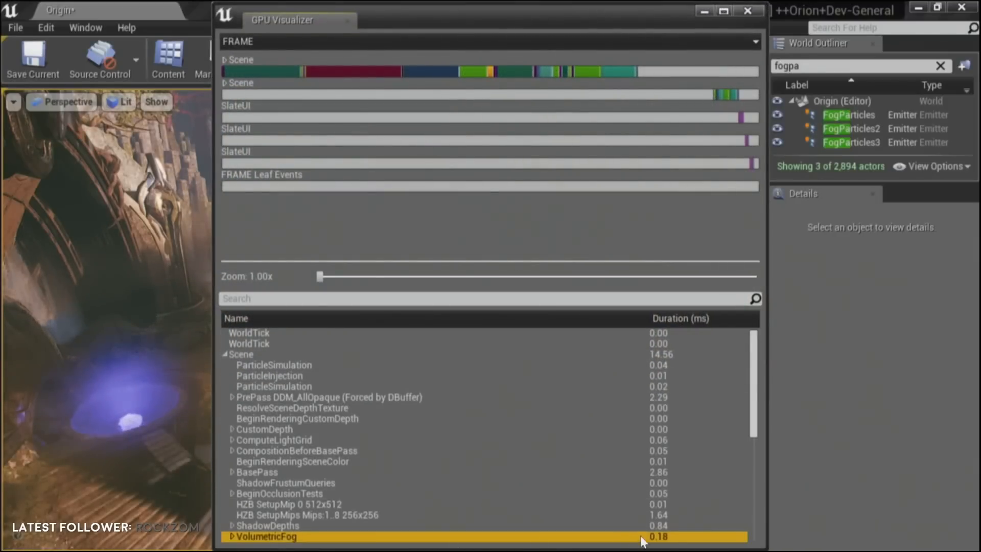
pyautogui.scroll(-3, 376, 468)
pyautogui.click(232, 439)
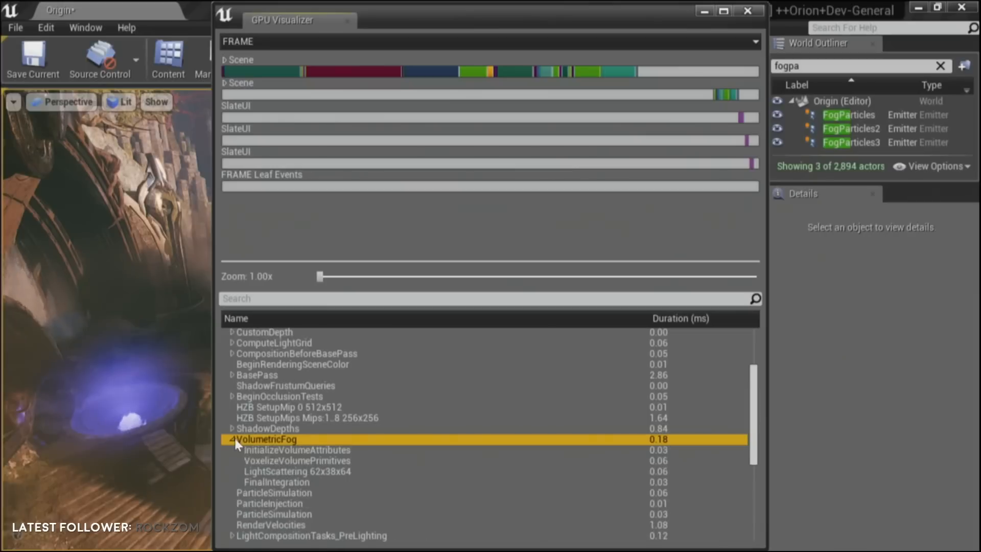
# Examine the individual VolumetricFog pass durations and their total at High shadows, and close the GPU Visualizer.
pyautogui.click(334, 471)
pyautogui.click(345, 460)
pyautogui.click(342, 450)
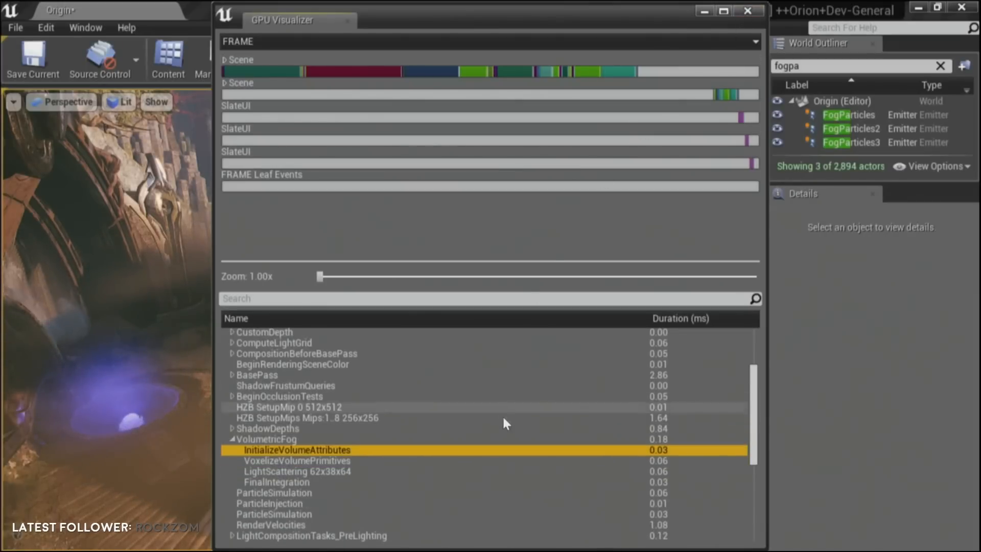
pyautogui.scroll(3, 504, 414)
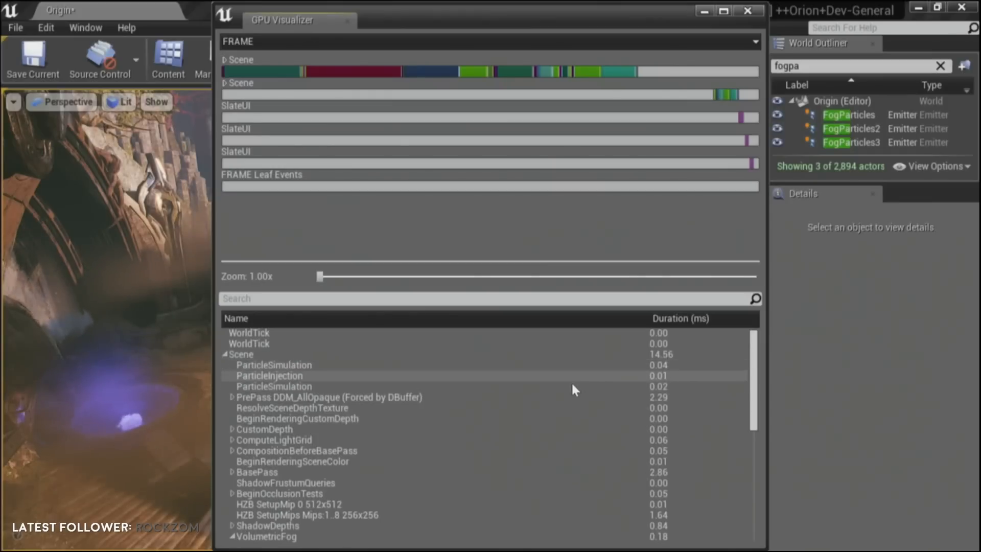
pyautogui.scroll(-4, 581, 415)
pyautogui.scroll(4, 583, 409)
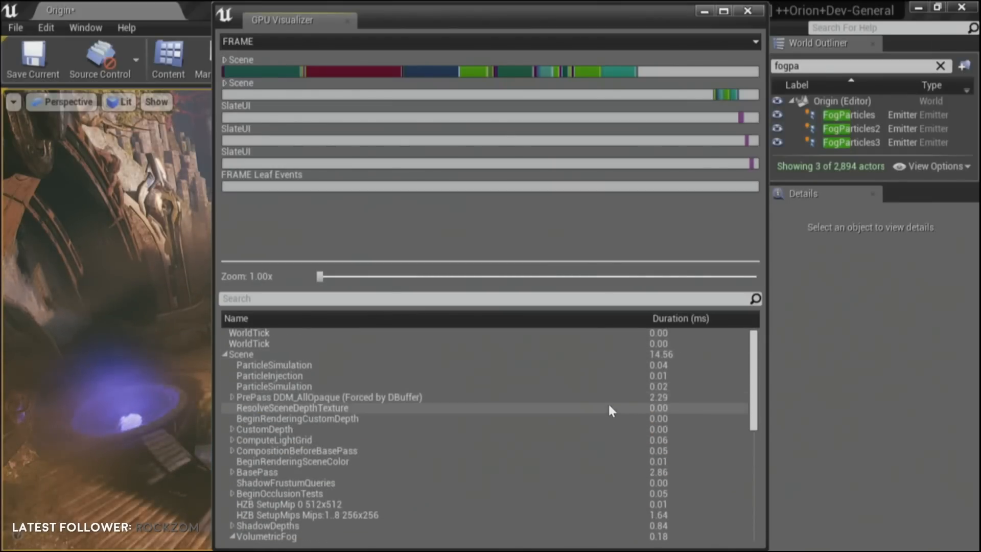
pyautogui.scroll(-2, 608, 403)
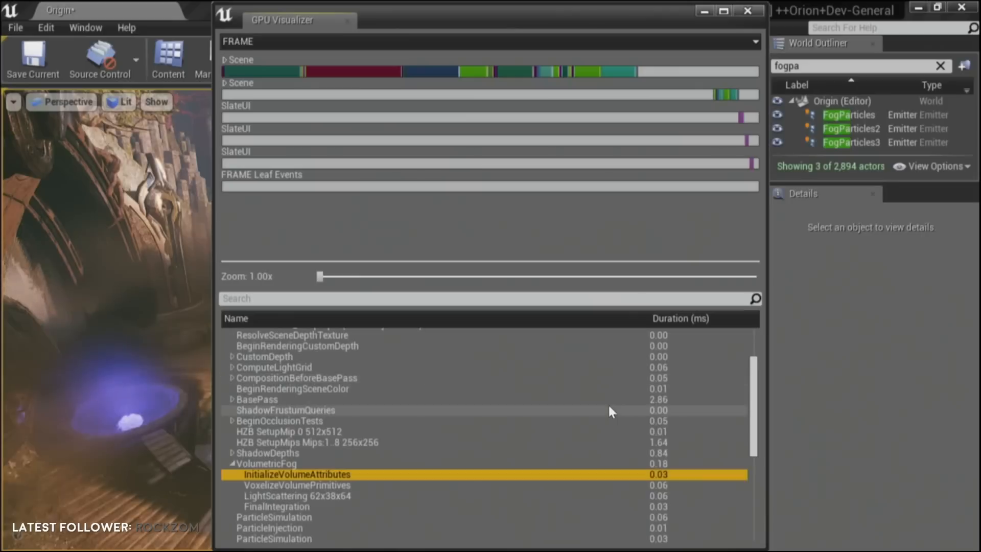
pyautogui.click(545, 464)
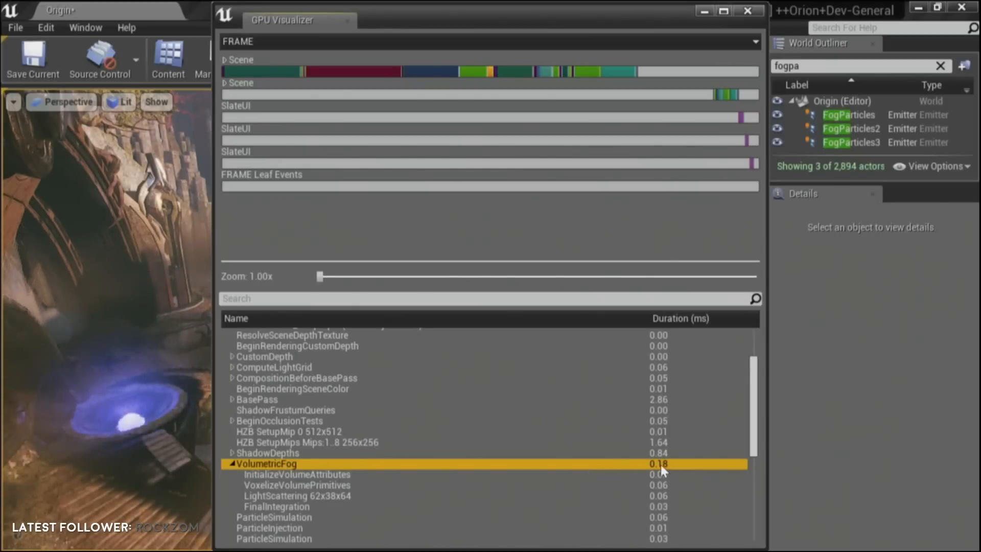
pyautogui.click(748, 11)
# Set the Shadows engine scalability to Epic and view the fog across the plaza from farther back.
pyautogui.moveTo(381, 320); pyautogui.dragTo(306, 319, button='right')
pyautogui.press('s')
pyautogui.press('w')
pyautogui.press('s')
pyautogui.moveTo(543, 218)
pyautogui.mouseDown(button='right')
pyautogui.moveTo(516, 222)
pyautogui.moveTo(544, 218)
pyautogui.mouseUp(button='right')
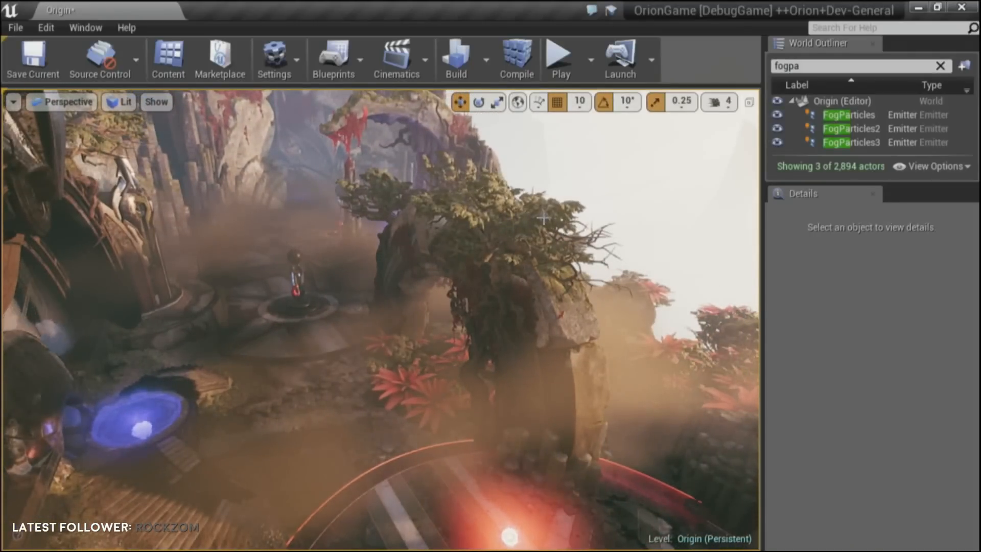
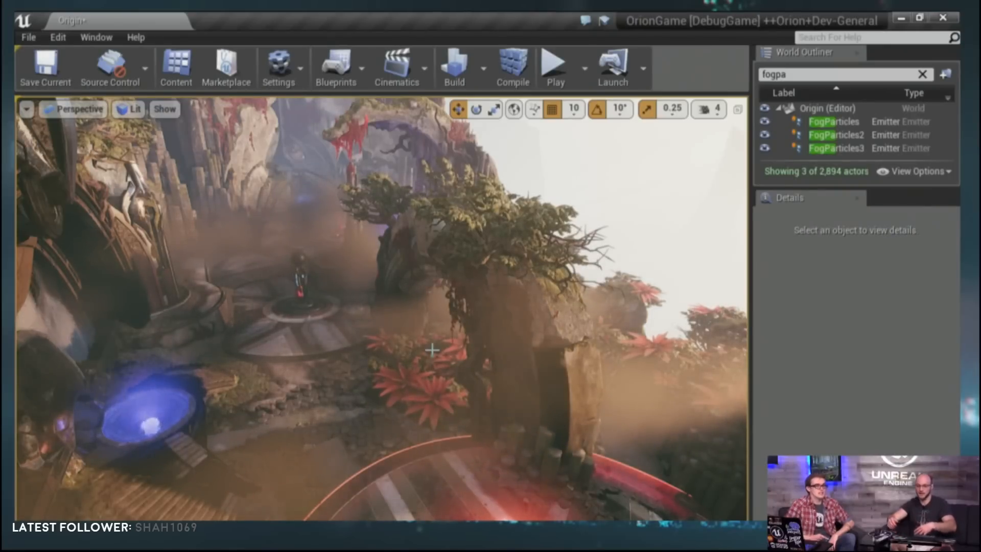
pyautogui.click(279, 69)
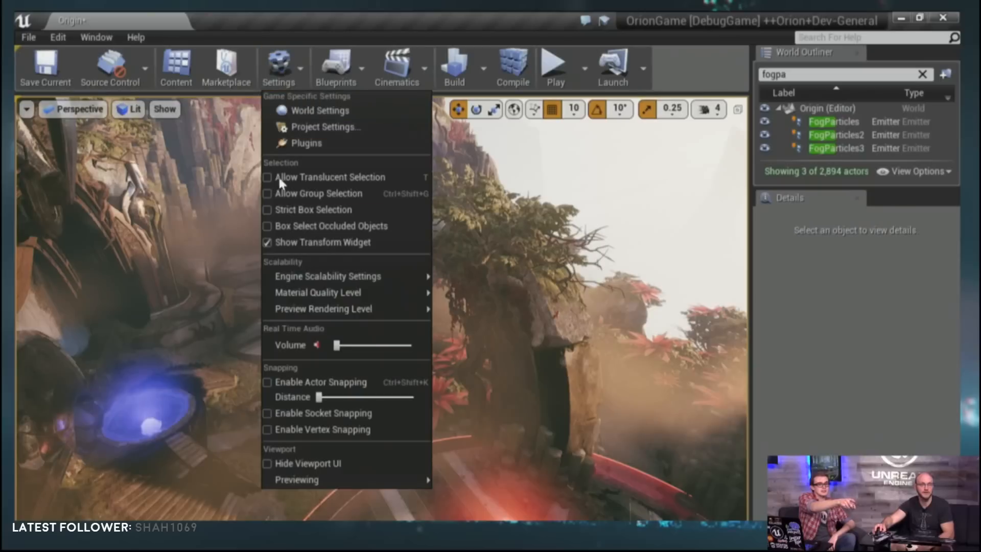
pyautogui.moveTo(327, 276)
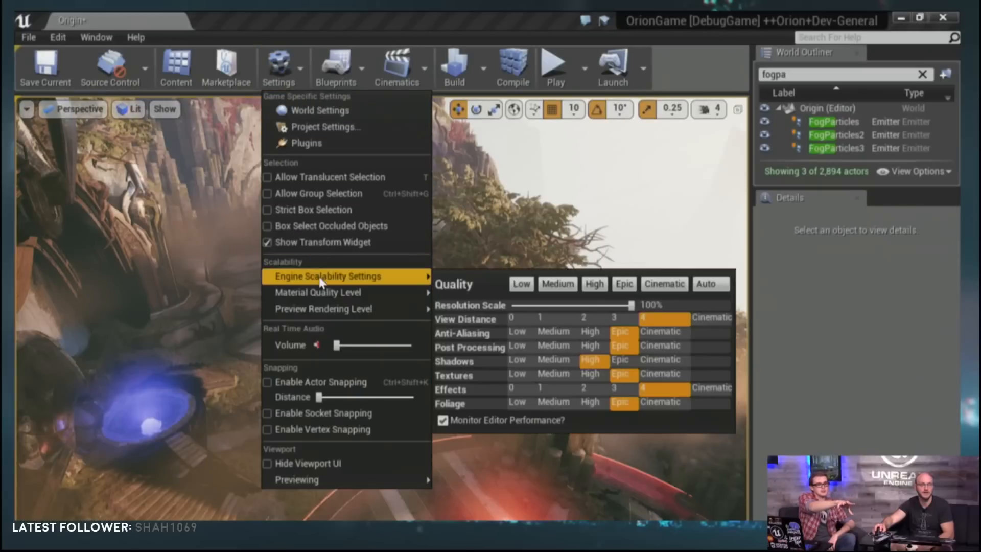
pyautogui.click(618, 365)
pyautogui.moveTo(588, 230); pyautogui.dragTo(556, 211, button='right')
pyautogui.press('s')
pyautogui.press('w')
pyautogui.press('s')
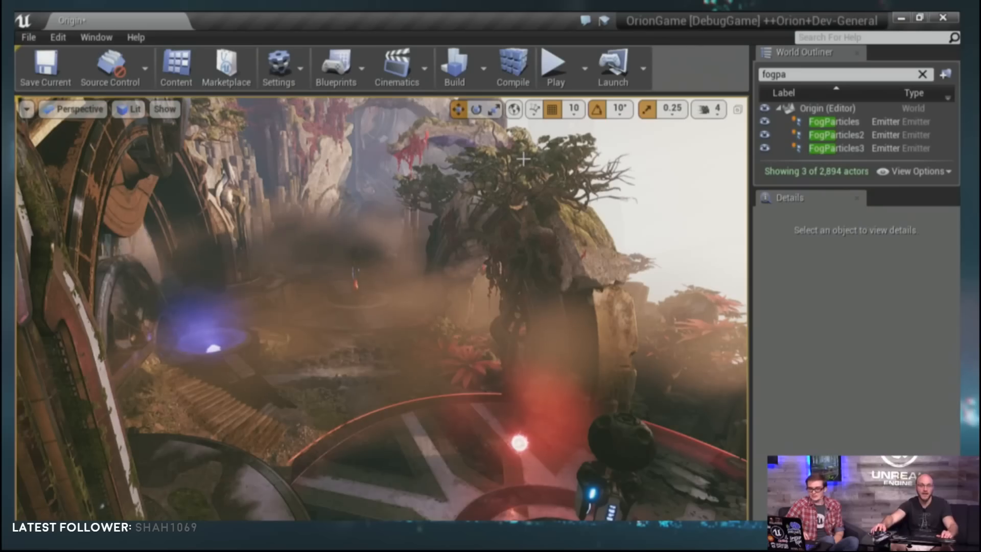
# Move through the level to the stone archway with red plants and examine the light shafts in the fog.
pyautogui.press('w')
pyautogui.moveTo(536, 217)
pyautogui.mouseDown(button='right')
pyautogui.moveTo(692, 213)
pyautogui.moveTo(540, 224)
pyautogui.mouseUp(button='right')
pyautogui.press('w')
pyautogui.press('s')
pyautogui.press('w')
pyautogui.press('s')
pyautogui.press('w')
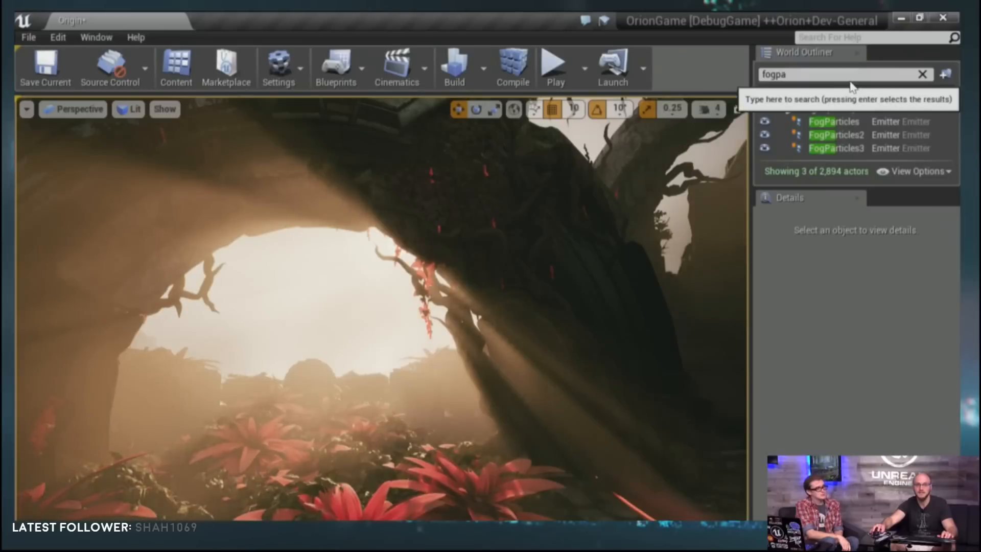
# Find the level's exponential height fog actor by searching for "expon" and select it to show its fog properties.
pyautogui.moveTo(849, 76); pyautogui.dragTo(669, 89)
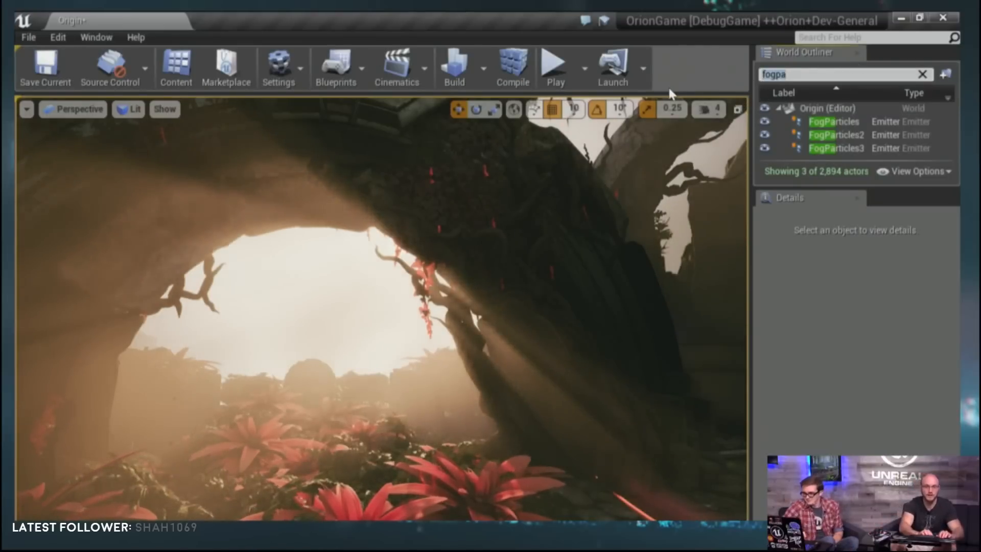
pyautogui.write('expon')
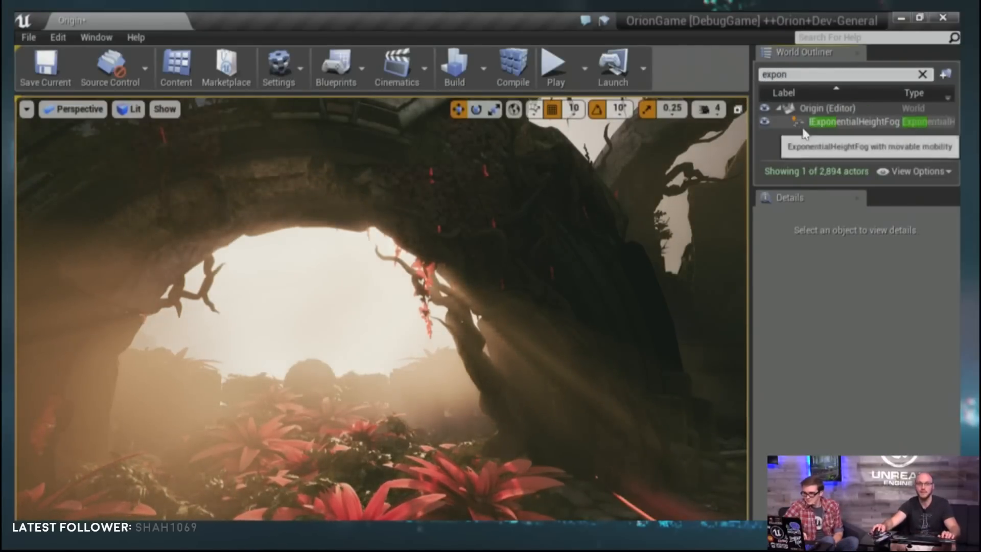
pyautogui.click(843, 123)
pyautogui.scroll(15, 859, 371)
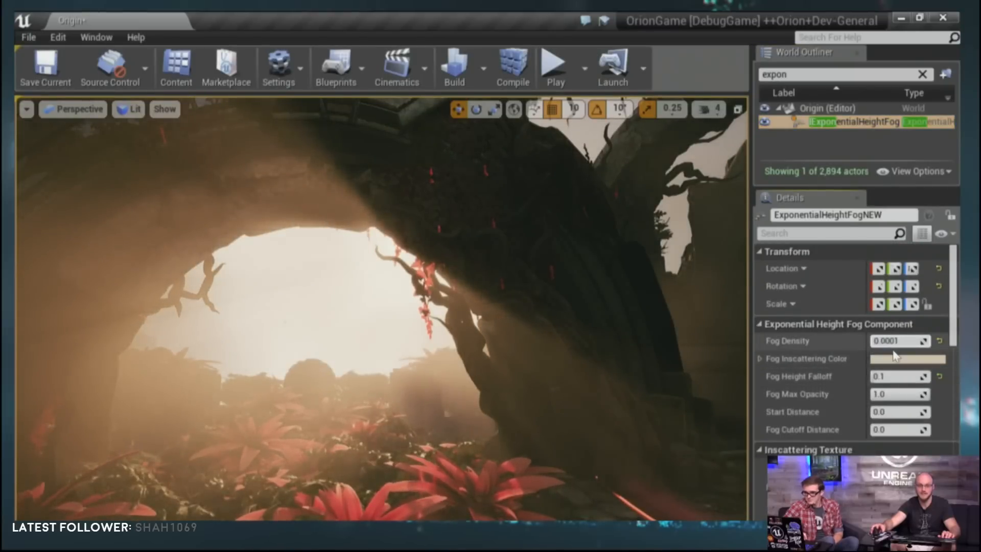
# Set the height fog's Fog Density to 0.000001 and view the effect from the arch out to the distant cliffs.
pyautogui.click(885, 341)
pyautogui.write('0.000001')
pyautogui.press('Return')
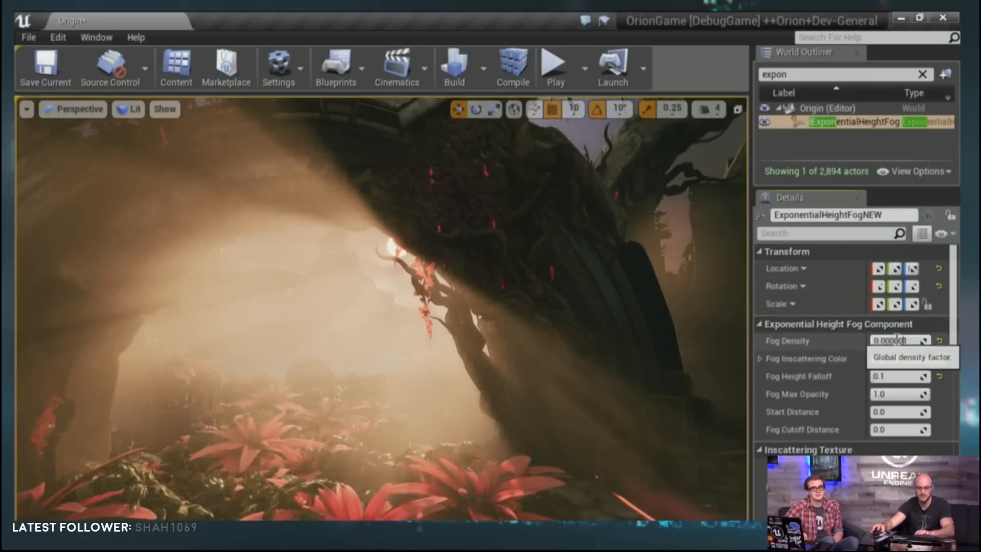
pyautogui.click(897, 341)
pyautogui.moveTo(611, 331); pyautogui.dragTo(465, 357, button='right')
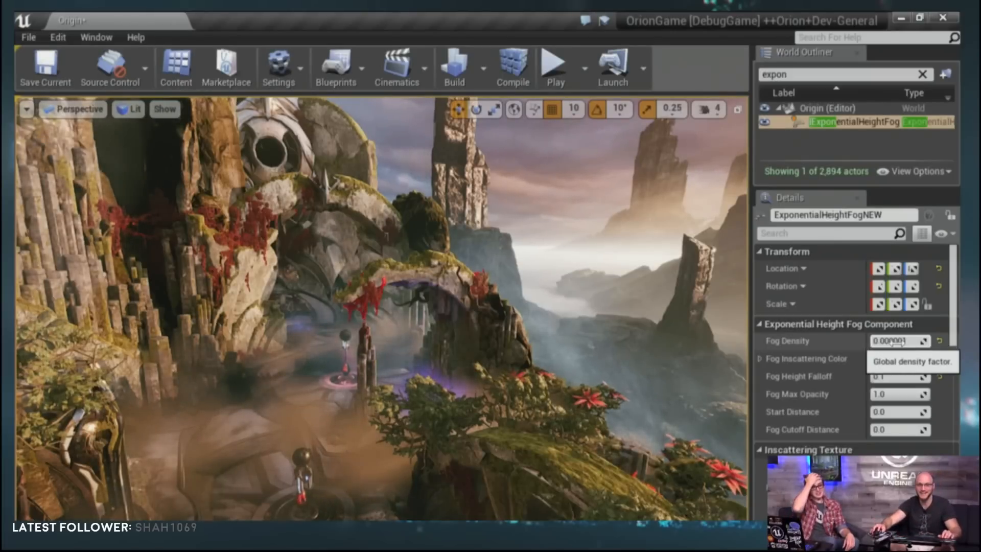
# Set the height fog's Fog Density to 0.0001 and view the fog around the glowing purple pad.
pyautogui.click(900, 341)
pyautogui.write('0.000')
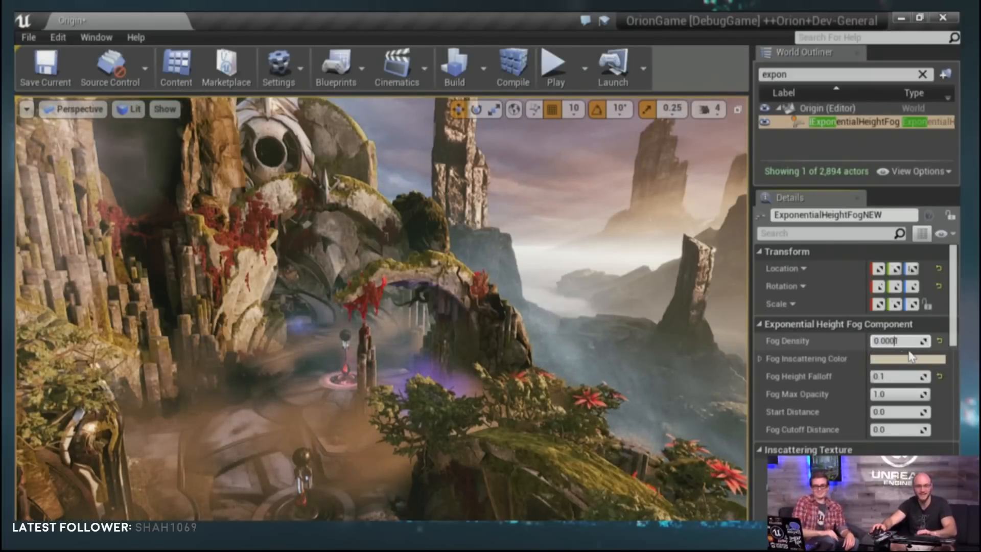
pyautogui.write('1')
pyautogui.press('Return')
pyautogui.moveTo(381, 309); pyautogui.dragTo(358, 287, button='right')
pyautogui.press('w')
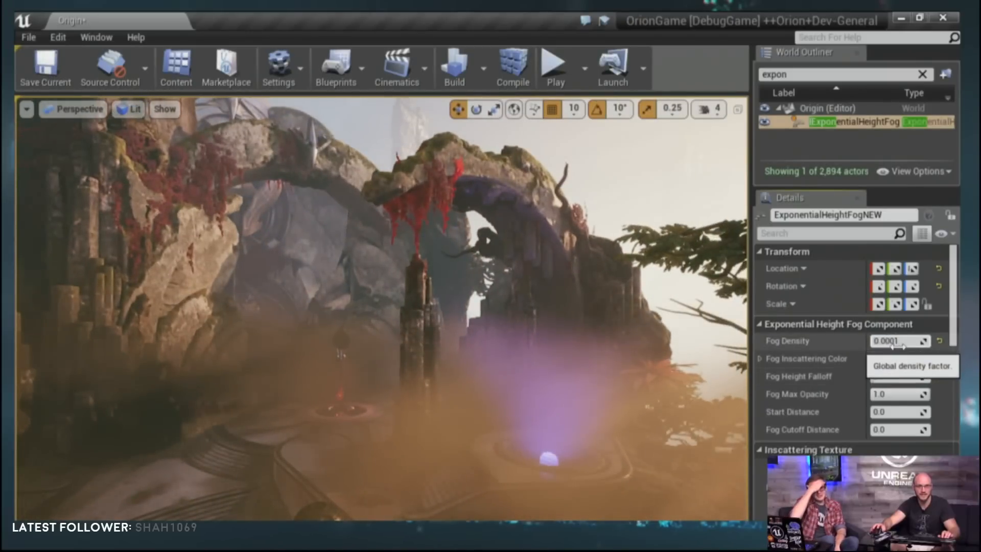
# Examine the fog light shafts around the stone arch and behind the tree from several viewpoints.
pyautogui.moveTo(527, 335); pyautogui.dragTo(615, 357, button='right')
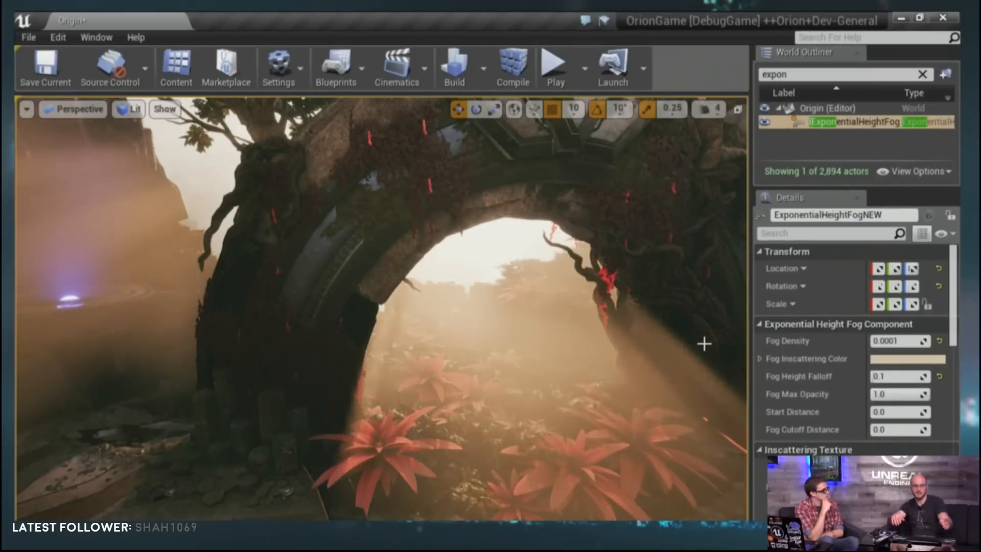
pyautogui.press('w')
pyautogui.moveTo(704, 344); pyautogui.dragTo(493, 248, button='right')
pyautogui.press('s')
pyautogui.press('w')
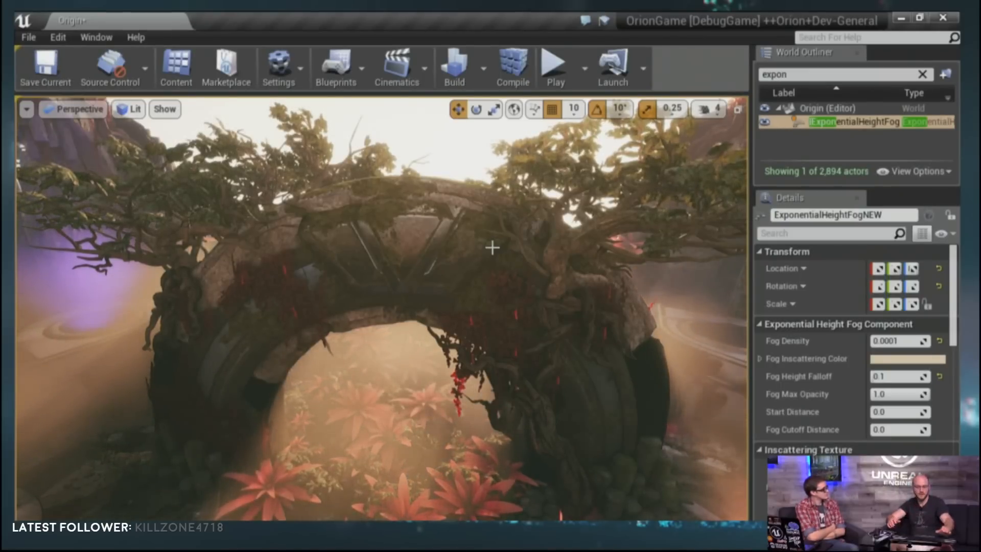
pyautogui.moveTo(493, 248)
pyautogui.mouseDown(button='right')
pyautogui.moveTo(378, 256)
pyautogui.moveTo(498, 256)
pyautogui.mouseUp(button='right')
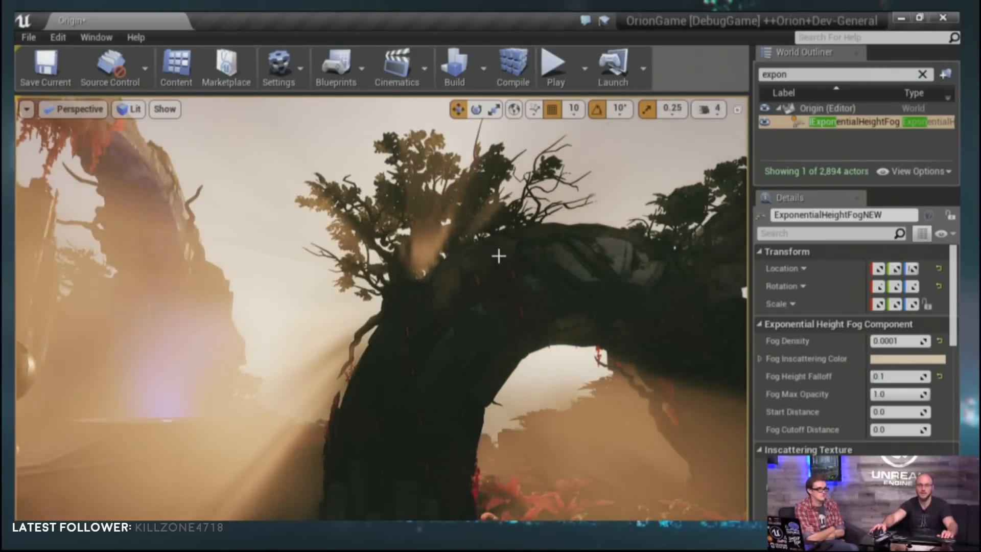
pyautogui.moveTo(499, 255); pyautogui.dragTo(321, 273, button='right')
pyautogui.press('w')
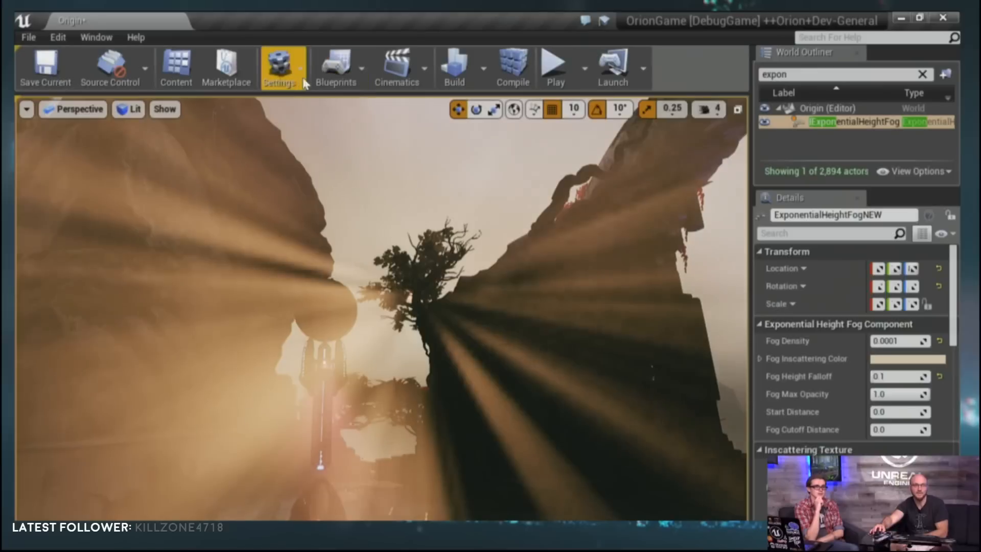
# Set the Shadows engine scalability to High and view the light shafts around the tree silhouette.
pyautogui.click(280, 81)
pyautogui.moveTo(327, 277)
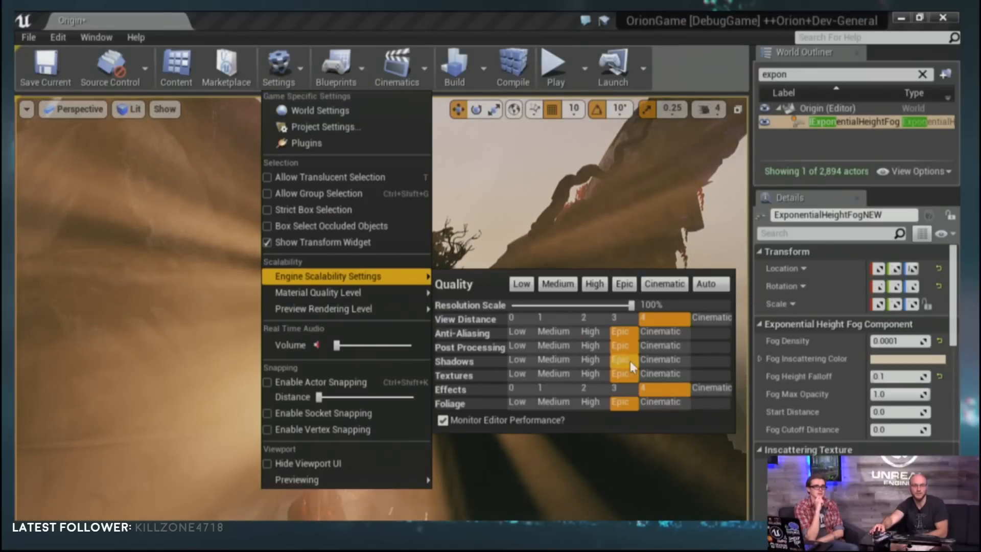
pyautogui.click(657, 360)
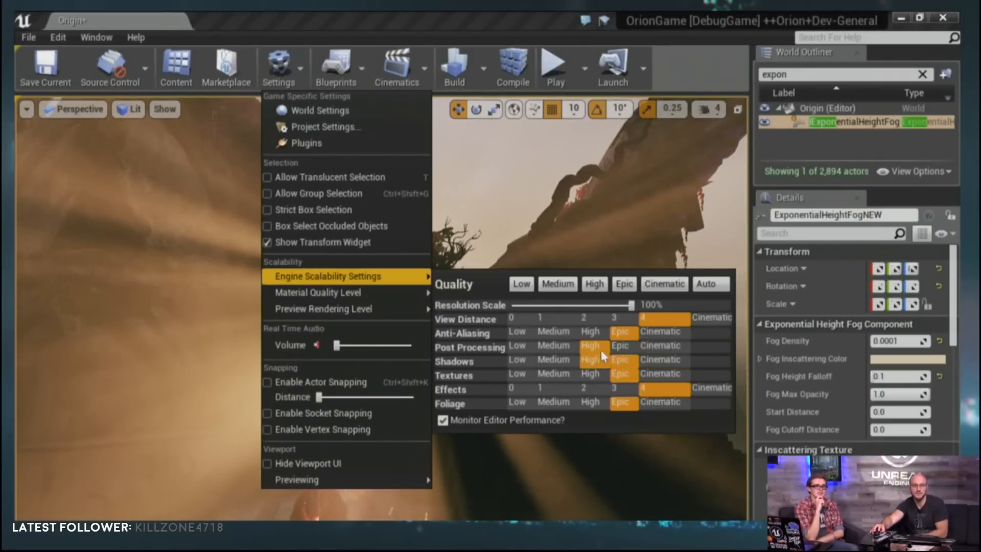
pyautogui.click(598, 356)
pyautogui.moveTo(577, 235); pyautogui.dragTo(506, 225, button='right')
pyautogui.moveTo(661, 265); pyautogui.dragTo(682, 266, button='right')
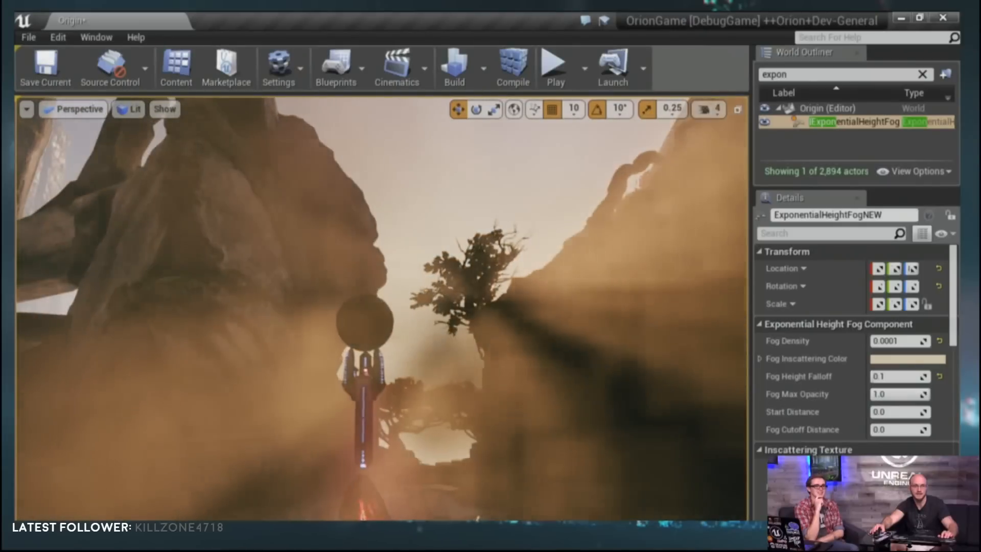
# Set the height fog's Volumetric Fog View Distance to 6000 and view the light shafts beside the tree.
pyautogui.scroll(-15, 871, 379)
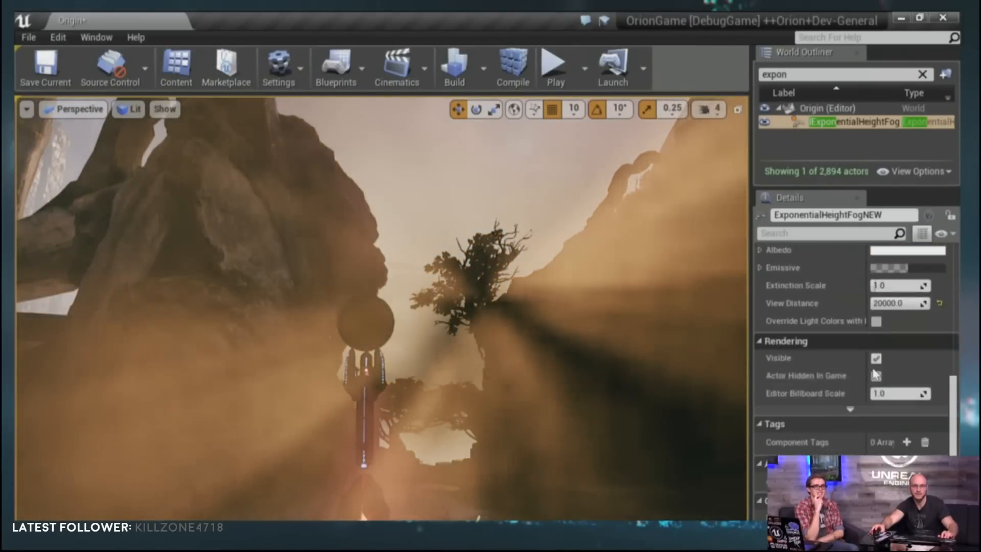
pyautogui.scroll(-3, 870, 376)
pyautogui.scroll(7, 870, 376)
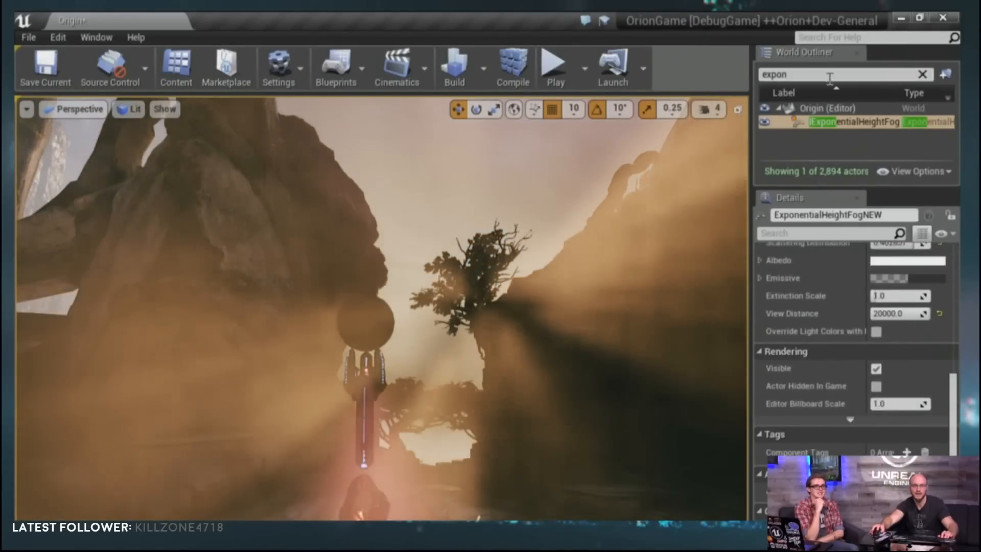
pyautogui.scroll(4, 905, 357)
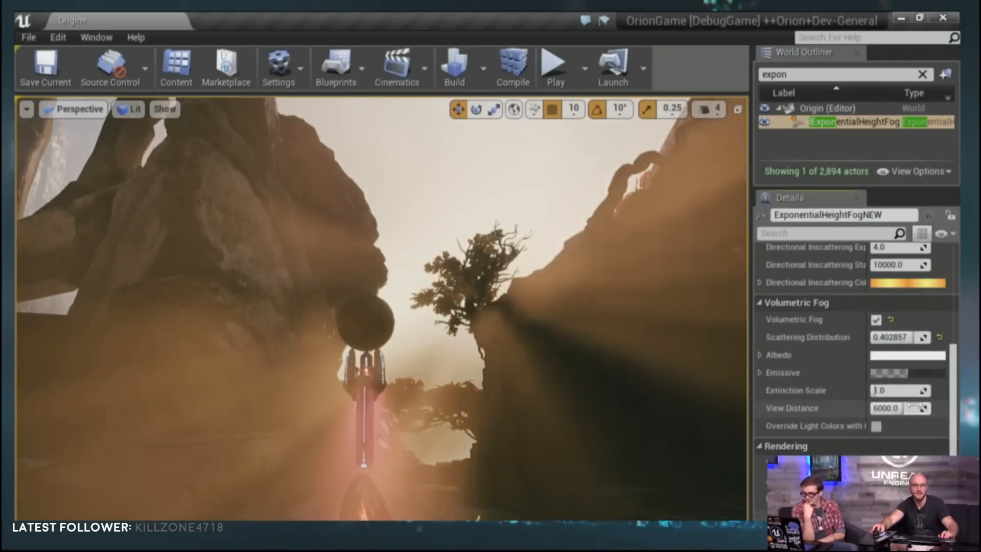
pyautogui.moveTo(603, 332); pyautogui.dragTo(644, 329, button='right')
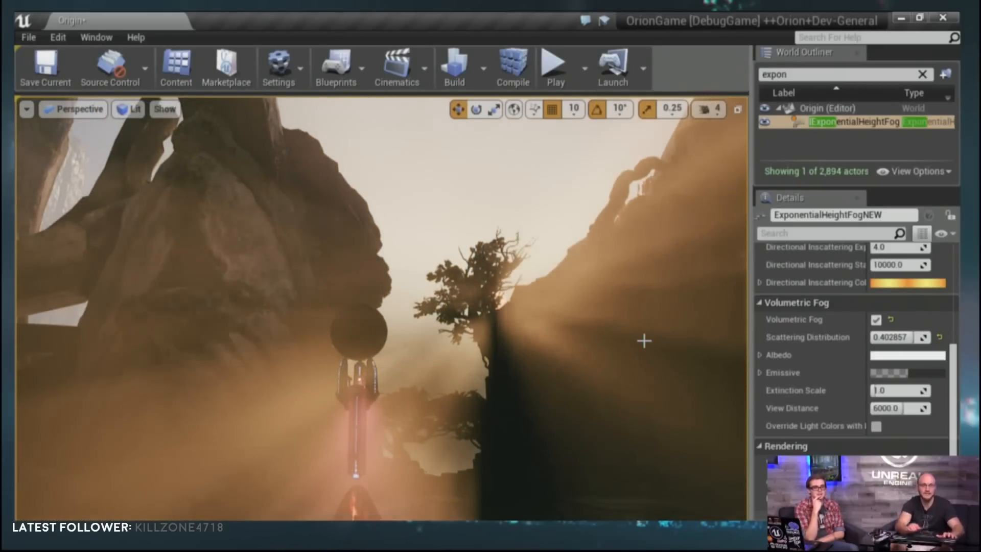
pyautogui.press('d')
pyautogui.moveTo(618, 317); pyautogui.dragTo(619, 316, button='right')
pyautogui.press('a')
pyautogui.moveTo(558, 312); pyautogui.dragTo(558, 313, button='right')
# Run a volumetric fog console command from the r.VolumetricFog suggestions and examine the fog near the rock walls.
pyautogui.press('`')
pyautogui.write('r.Vo')
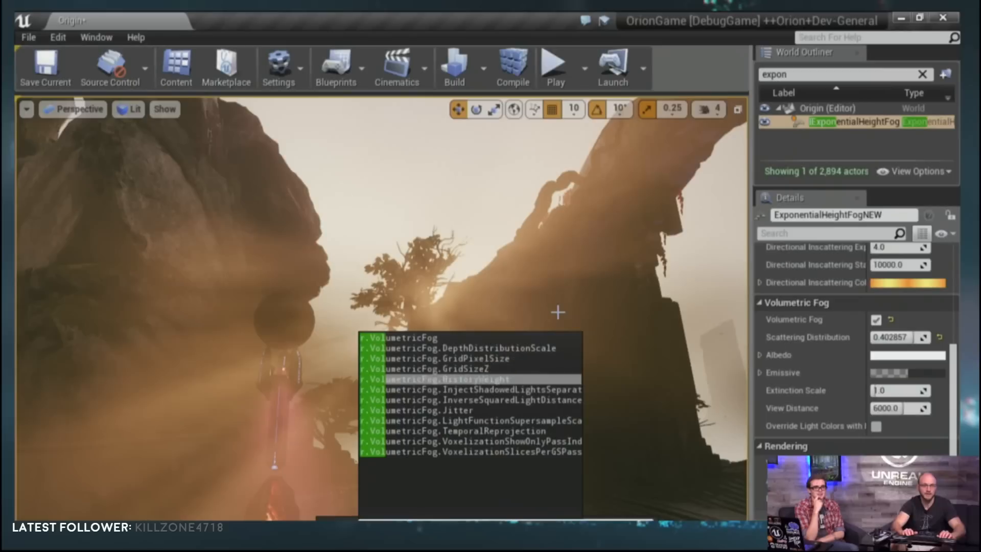
pyautogui.press('Tab')
pyautogui.press('Return')
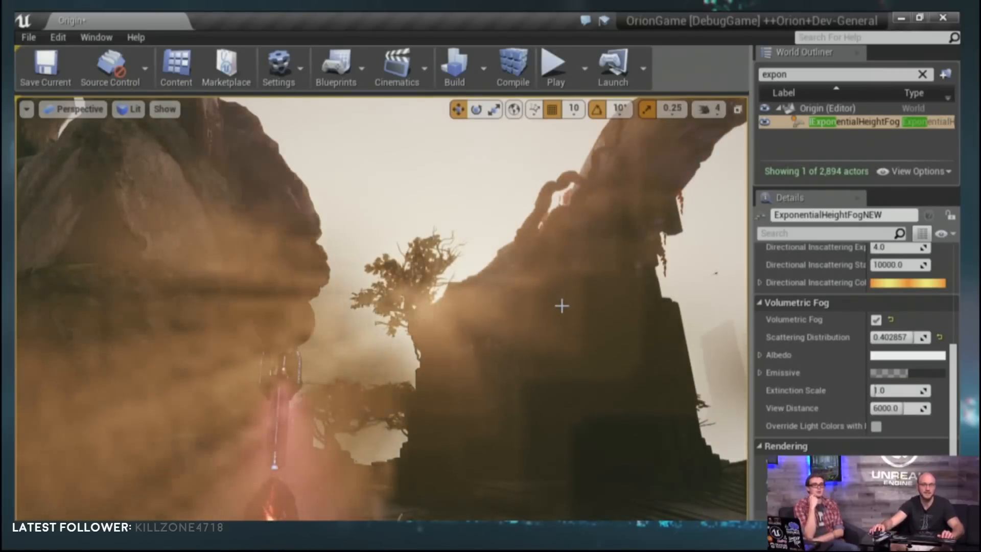
pyautogui.moveTo(382, 309); pyautogui.dragTo(363, 256, button='right')
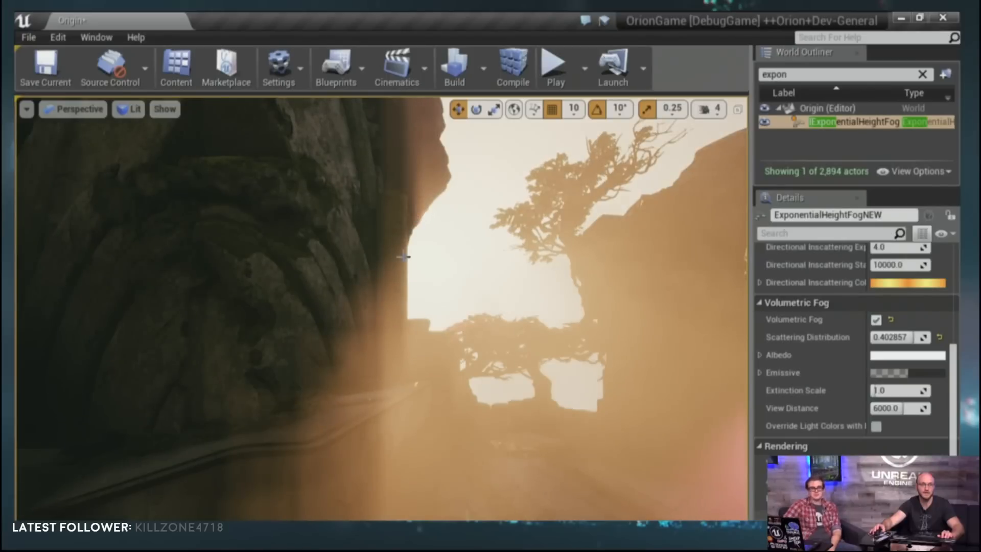
pyautogui.moveTo(343, 344); pyautogui.dragTo(354, 346, button='right')
pyautogui.moveTo(208, 329); pyautogui.dragTo(208, 328, button='right')
pyautogui.moveTo(326, 342); pyautogui.dragTo(452, 321, button='right')
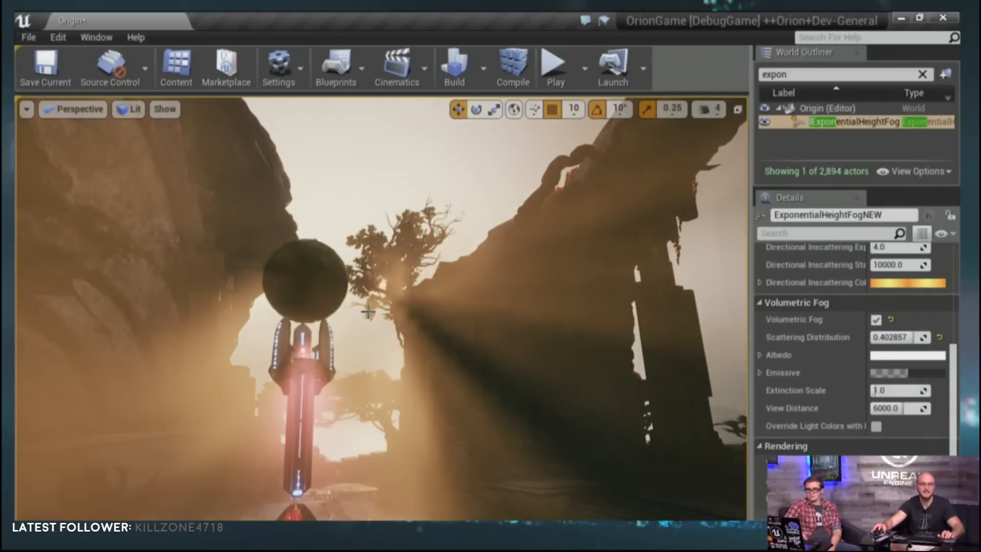
# Set the Shadows engine scalability to Cinematic and view the light shafts around the glowing red pad.
pyautogui.moveTo(539, 345); pyautogui.dragTo(639, 365, button='right')
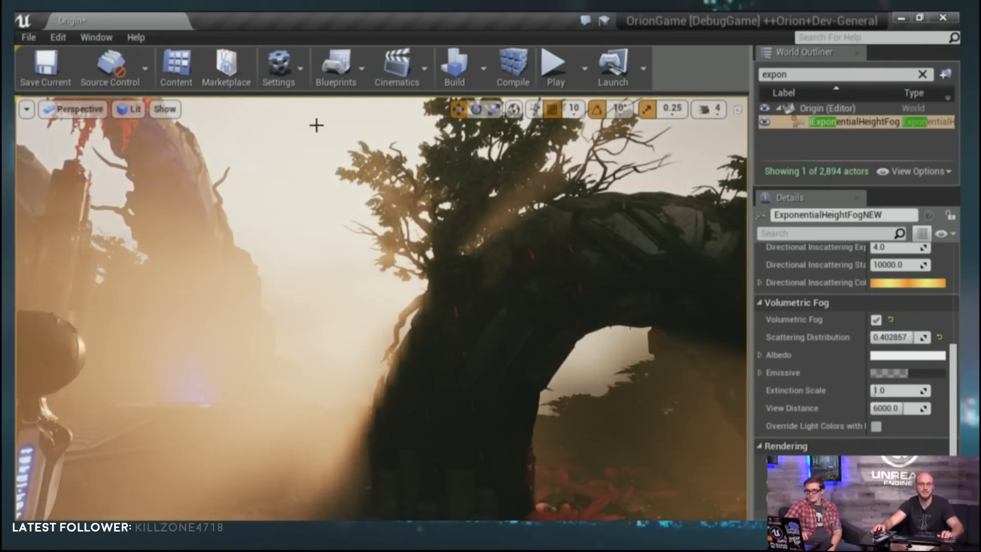
pyautogui.click(284, 67)
pyautogui.moveTo(328, 276)
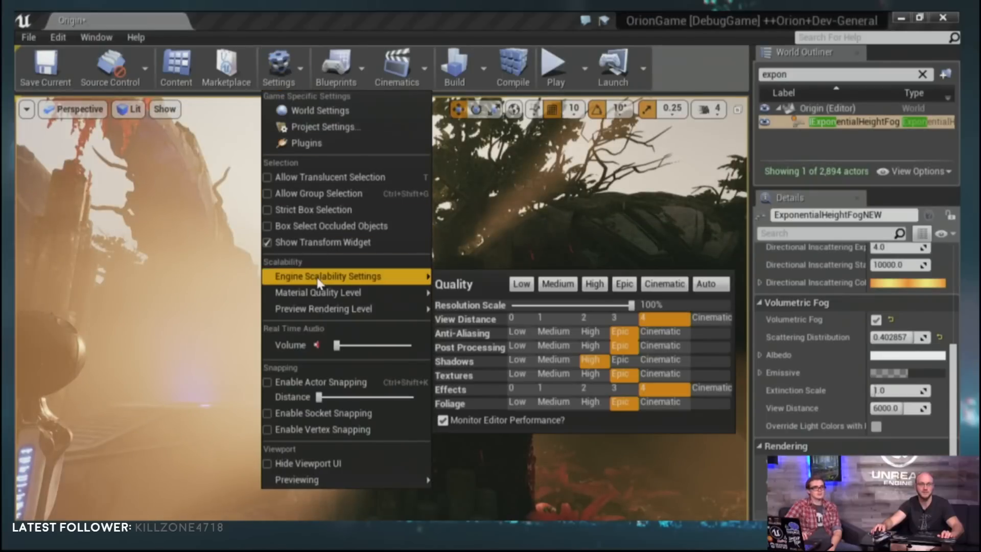
pyautogui.click(674, 361)
pyautogui.moveTo(555, 444); pyautogui.dragTo(585, 443, button='right')
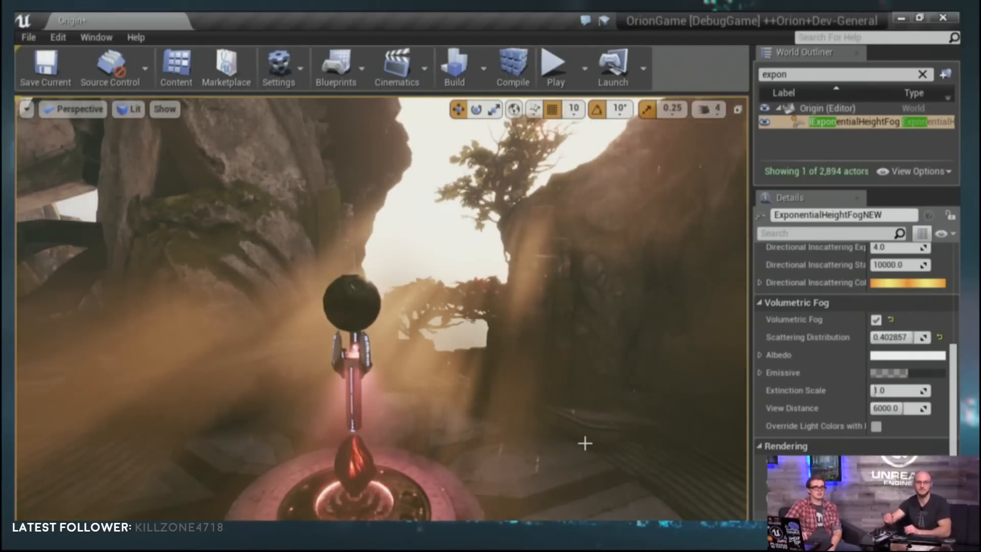